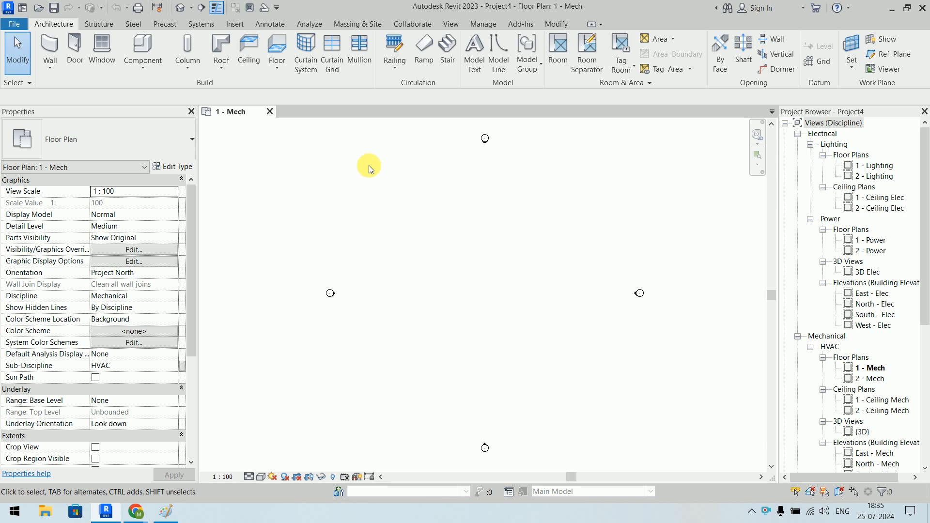
- Close the open project view and browse to the Lectures Data folder of CADD Centre New Friends Colony & Synergy SBS on New Volume (D:)
left_click(269, 111)
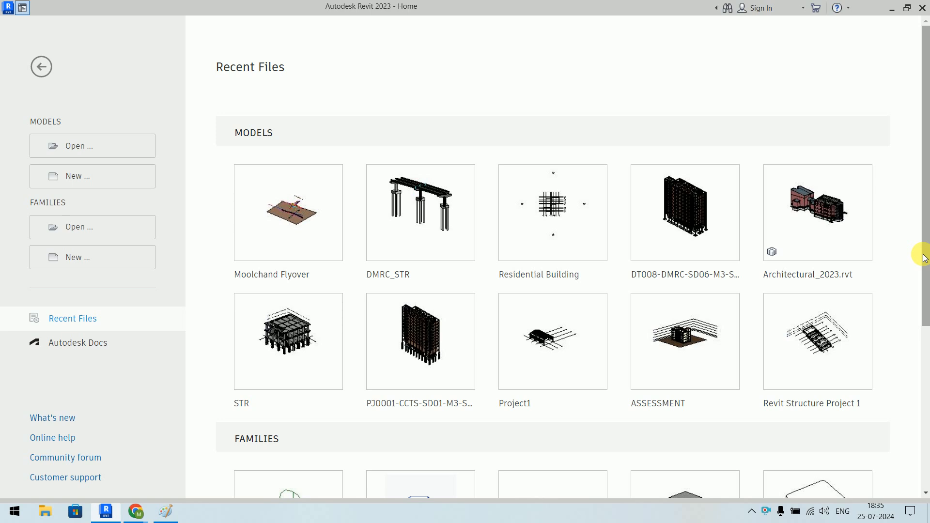
left_click(889, 8)
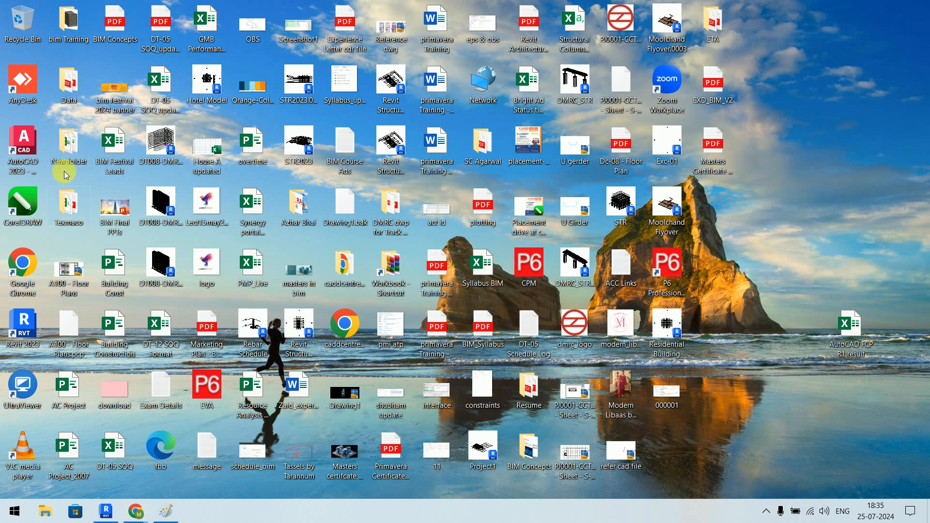
key("super+e")
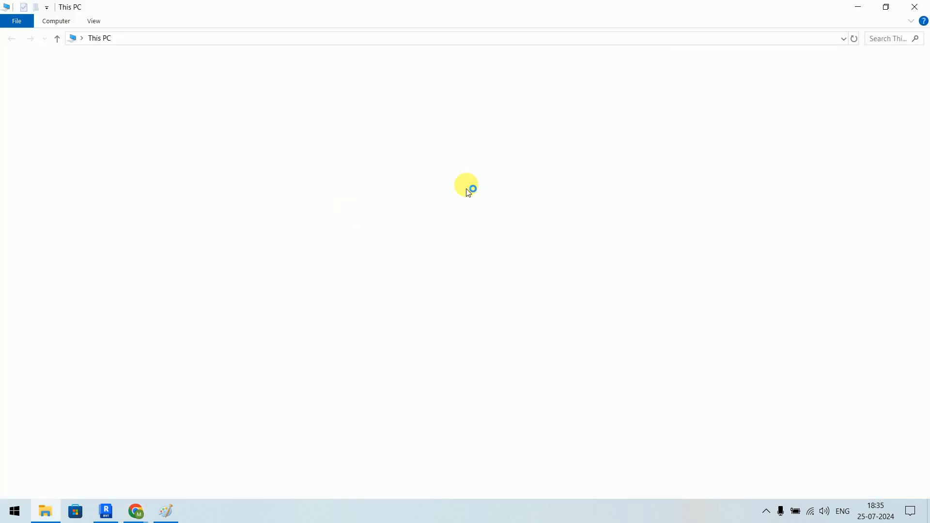
double_click(363, 165)
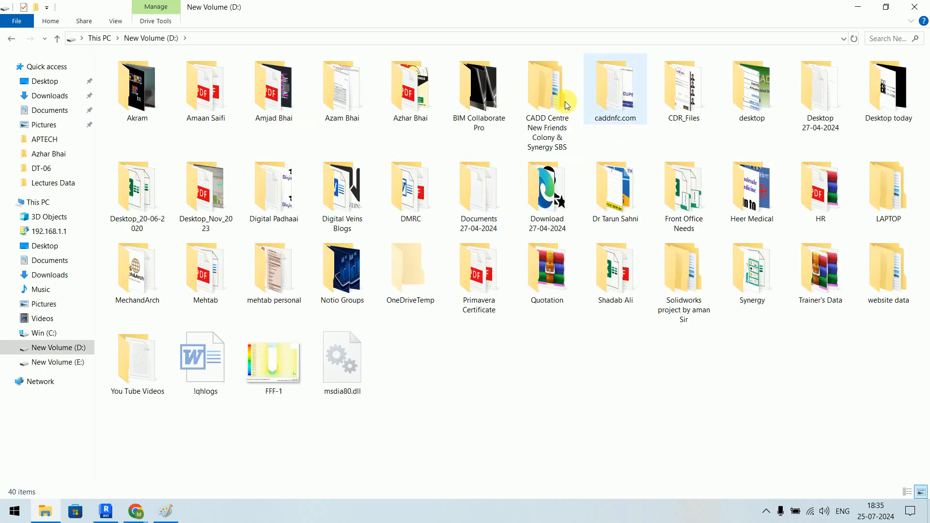
double_click(546, 97)
double_click(192, 97)
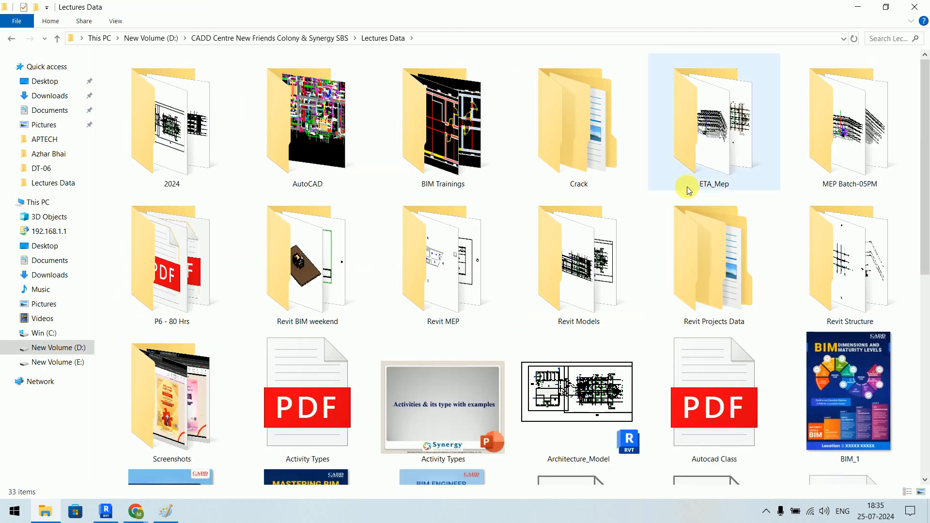
- Look through the BIM Trainings, ETA_Mep and Revit MEP folders for architectural and structural Revit models
double_click(456, 166)
left_click(376, 41)
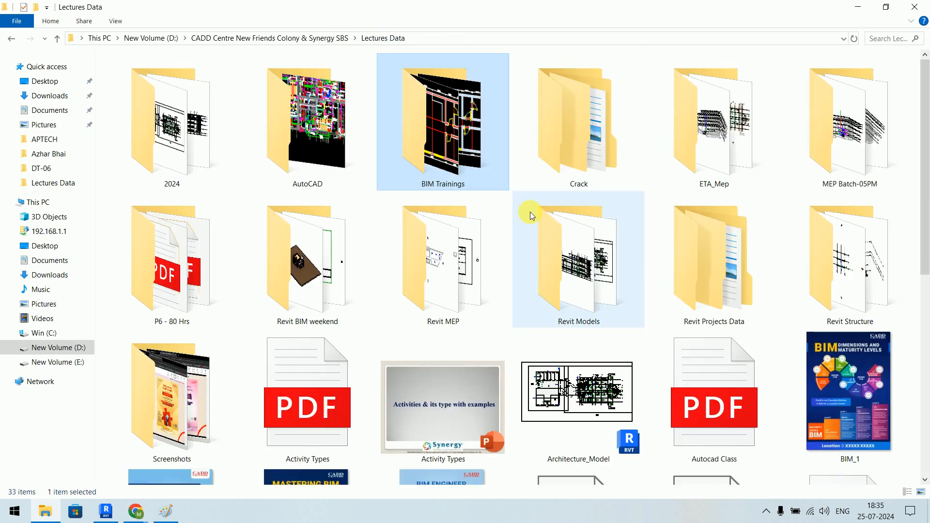
double_click(736, 170)
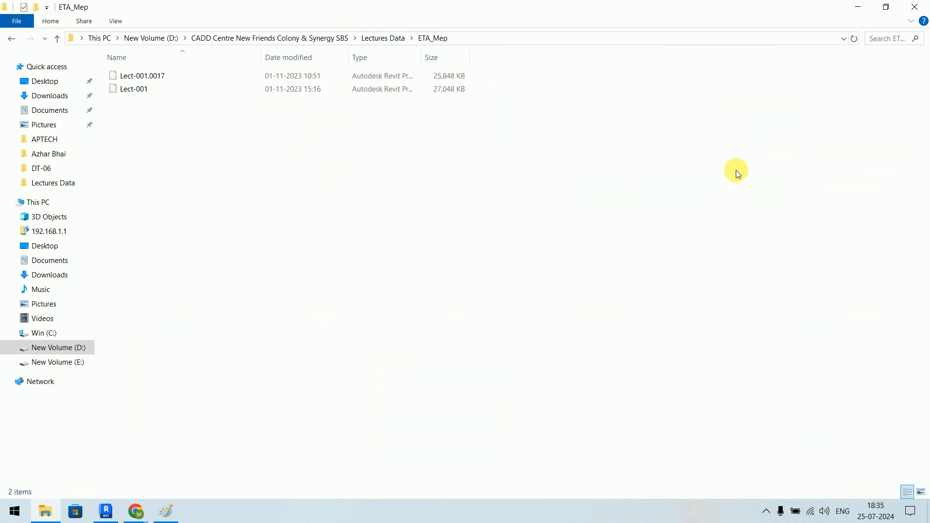
left_click(376, 37)
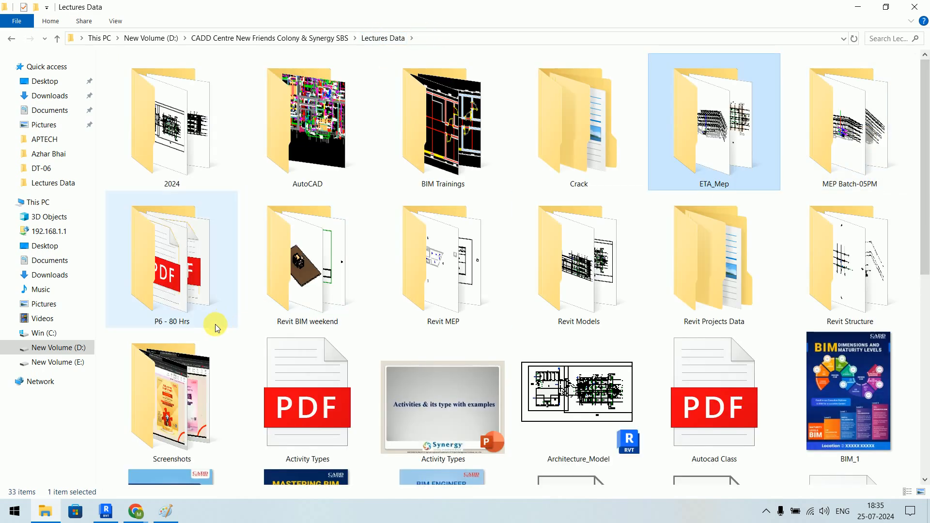
double_click(467, 287)
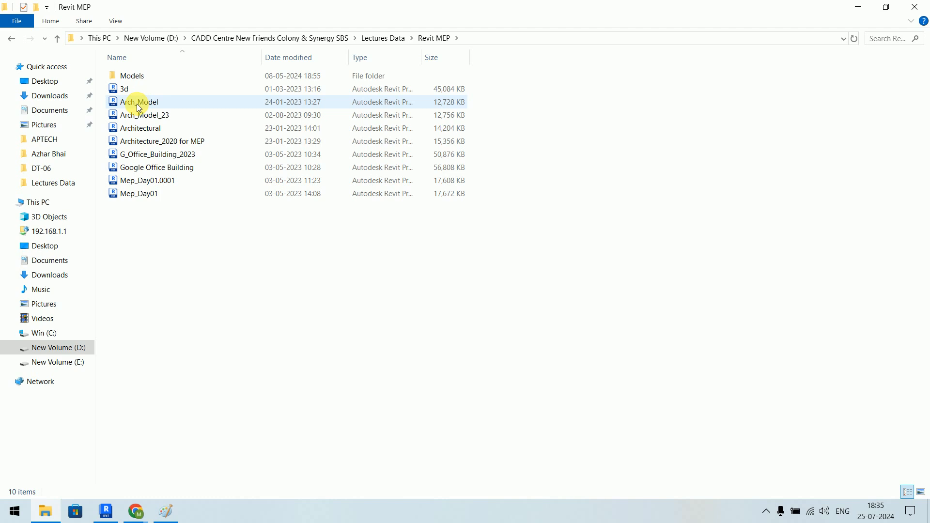
left_click(147, 116)
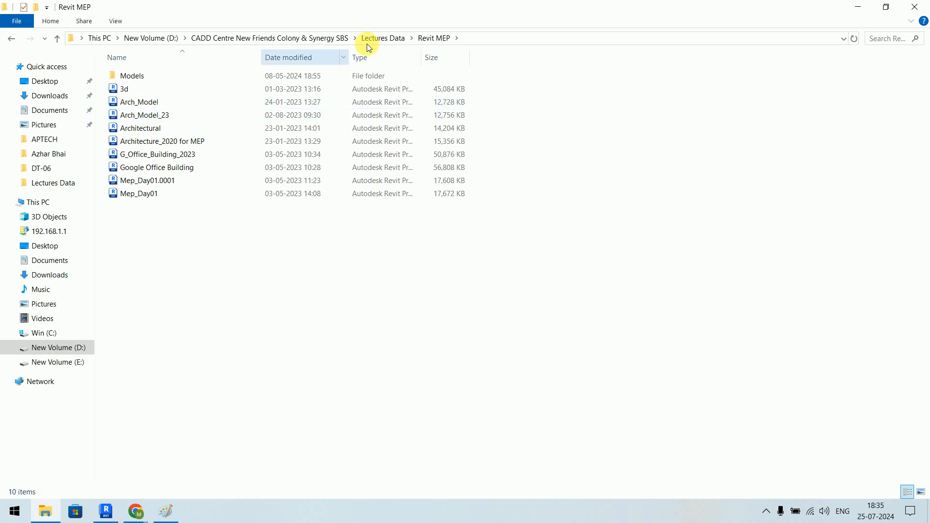
- Copy the Architectural_2023 and Structural_2023 files from the Revit Models folder in Lectures Data
left_click(383, 38)
double_click(607, 290)
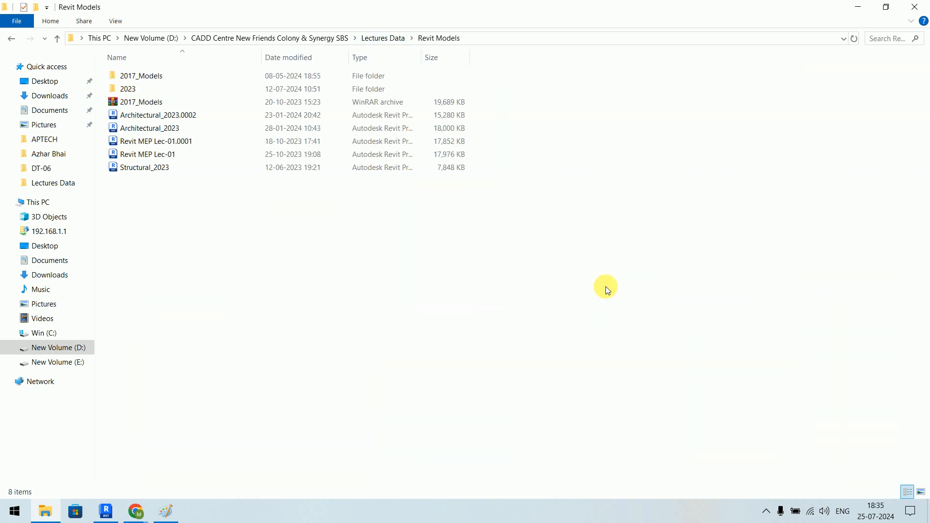
left_click(182, 129)
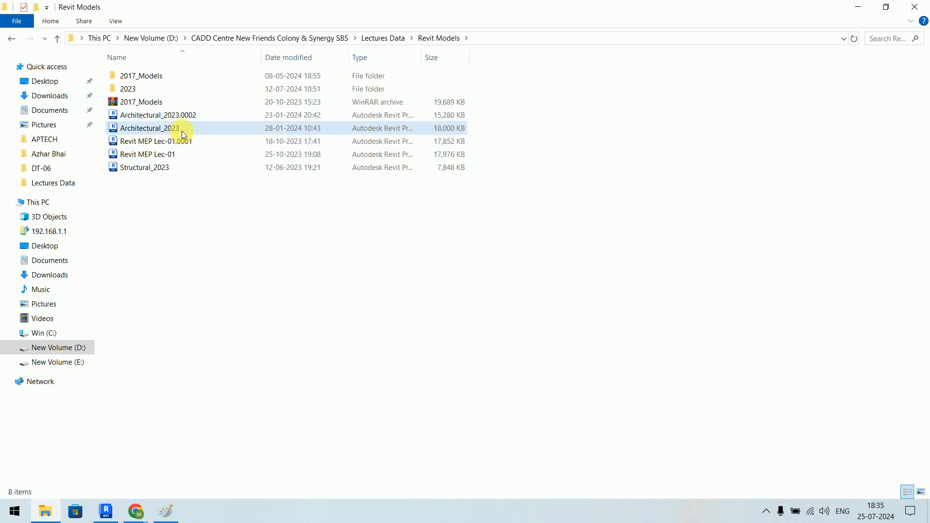
left_click(171, 170, "ctrl")
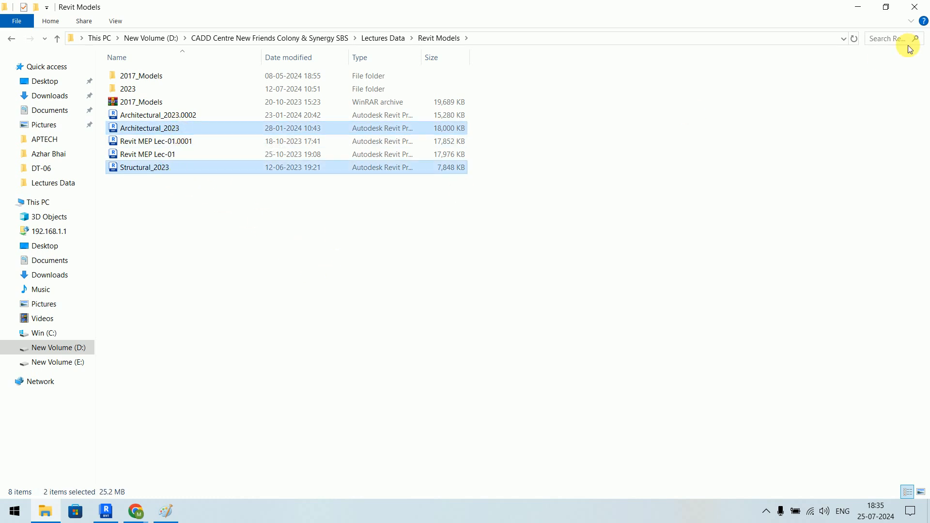
- Create a folder named Revit Models on the desktop and open it
left_click(914, 7)
right_click(795, 165)
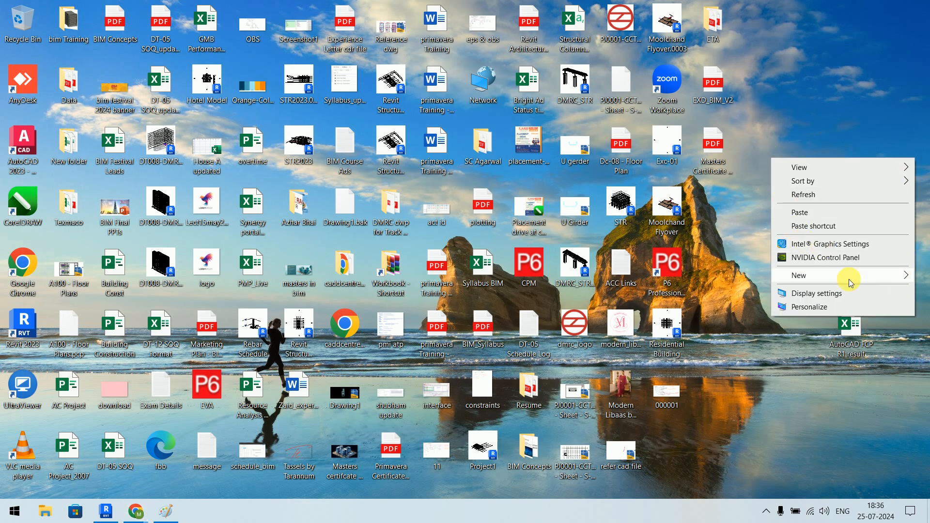
mouse_move(850, 276)
left_click(720, 277)
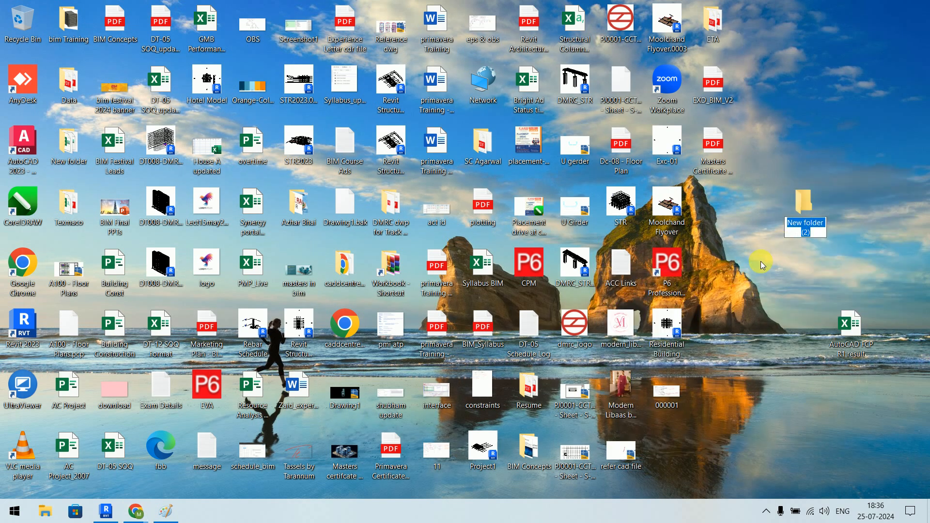
type("R")
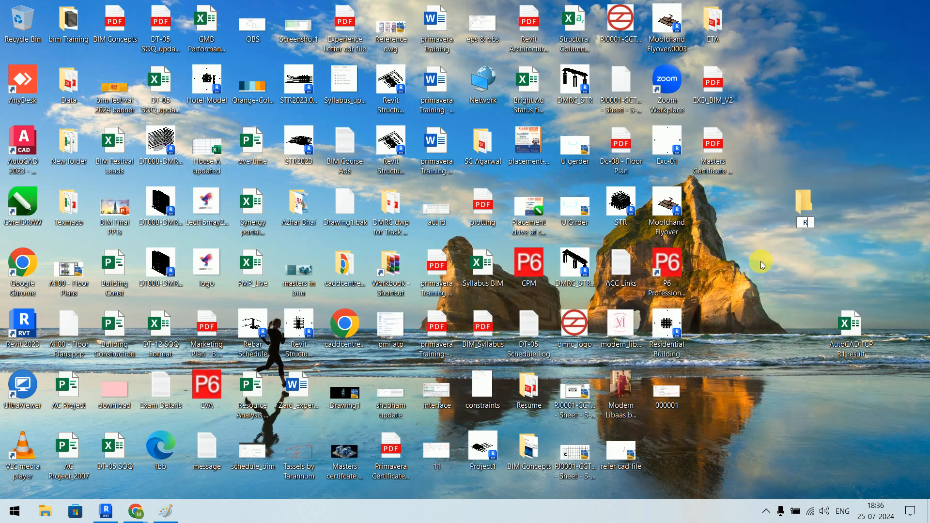
type("evit Models")
key("Return")
key("Return")
- Paste the two copied model files into the desktop Revit Models folder and display them as thumbnail icons
right_click(501, 137)
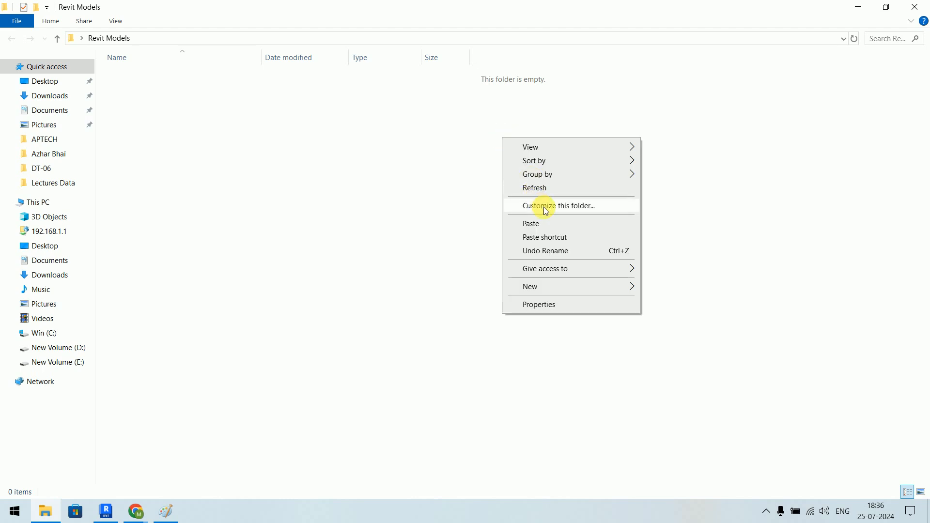
left_click(545, 219)
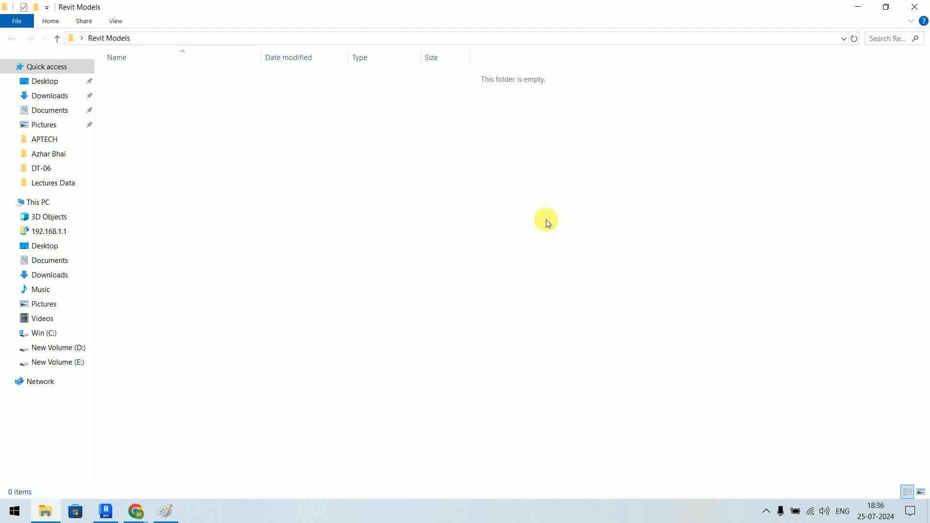
left_click(322, 219)
right_click(282, 185)
mouse_move(387, 200)
left_click(511, 207)
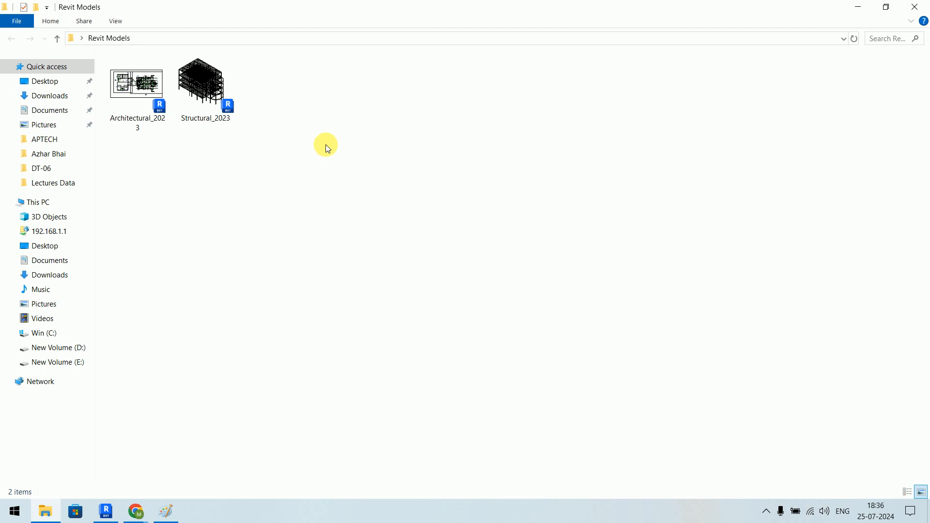
- Switch to Revit and create a new project based on MEP_template
left_click(116, 517)
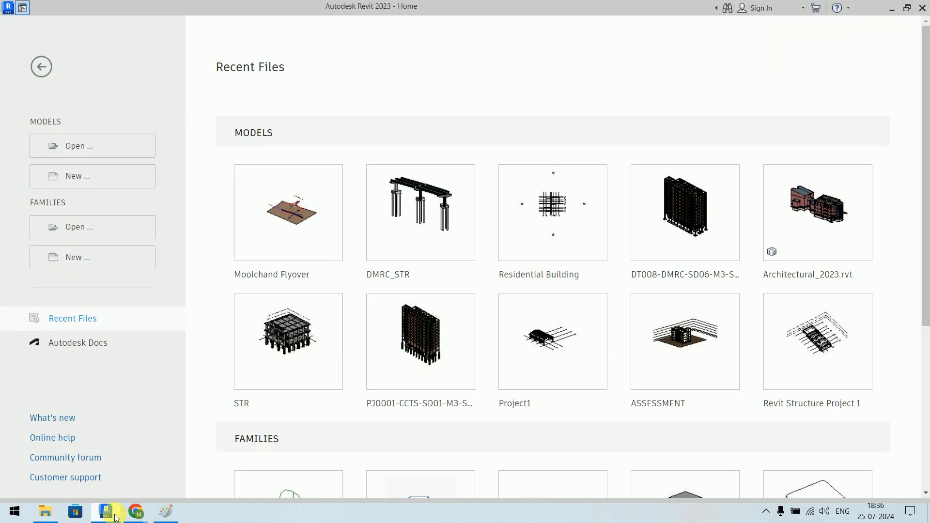
left_click(111, 178)
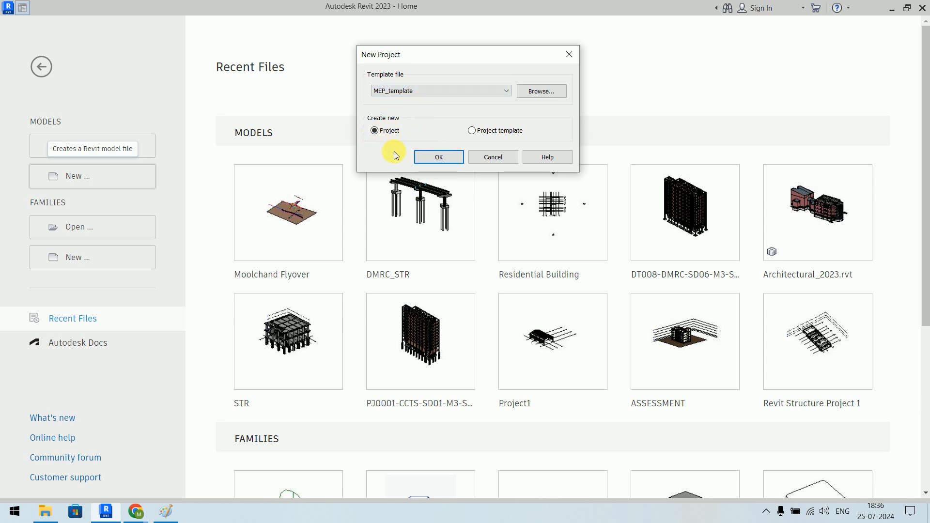
left_click(451, 160)
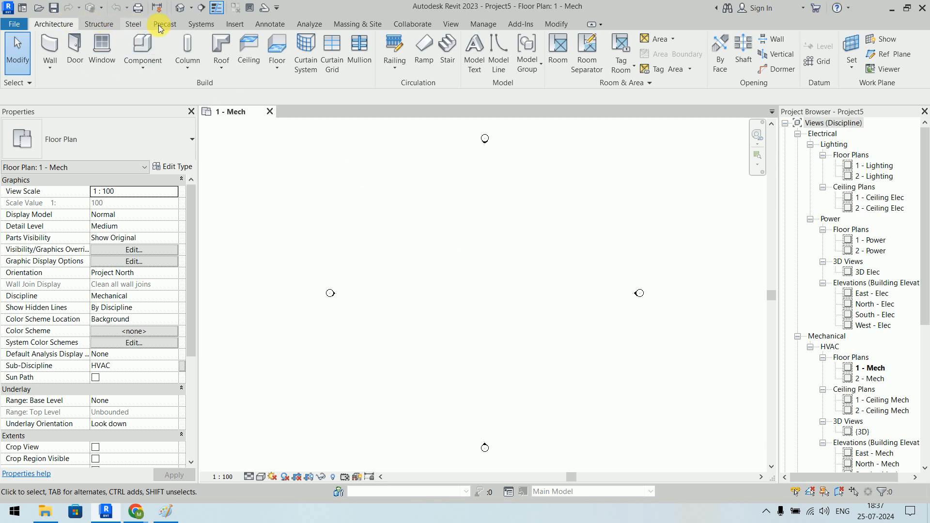
- Try to link Architectural_2023.rvt from the desktop Revit Models folder, positioned Auto - Internal Origin to Internal Origin
left_click(237, 26)
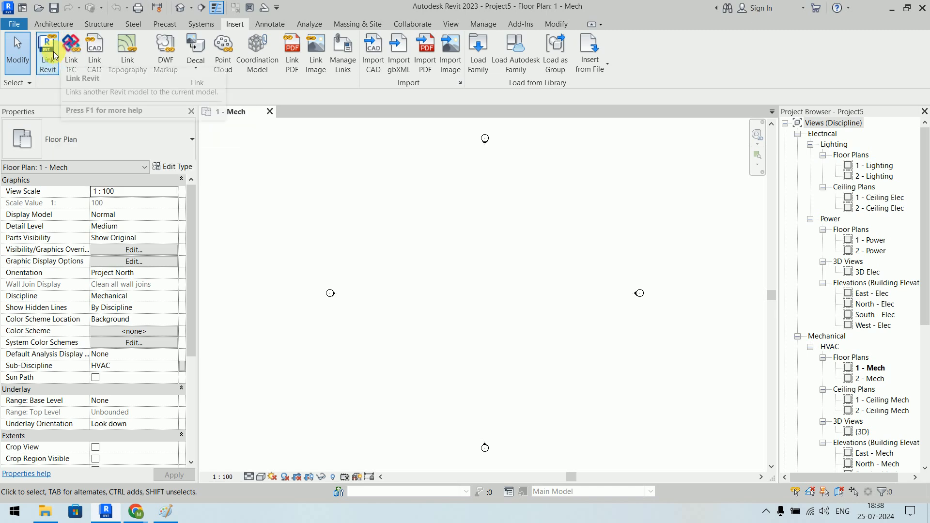
left_click(48, 54)
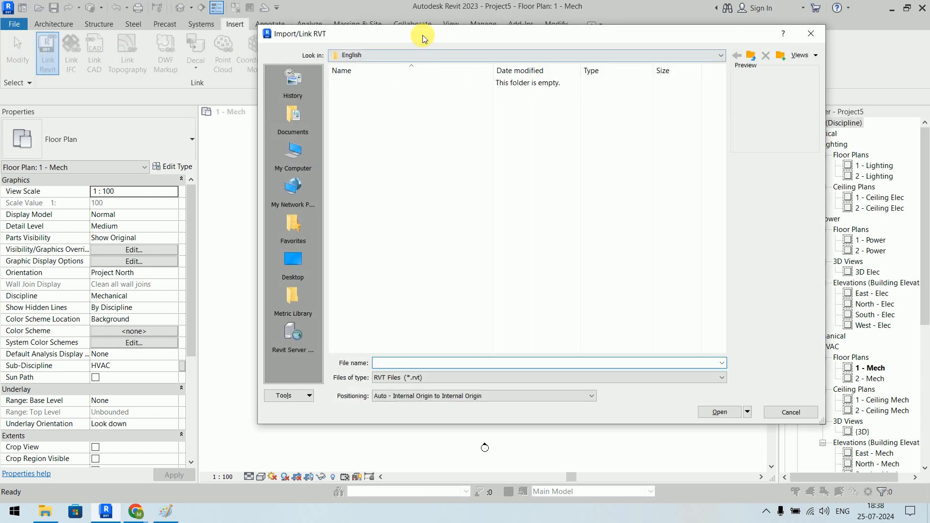
left_click_drag(421, 36, 340, 39)
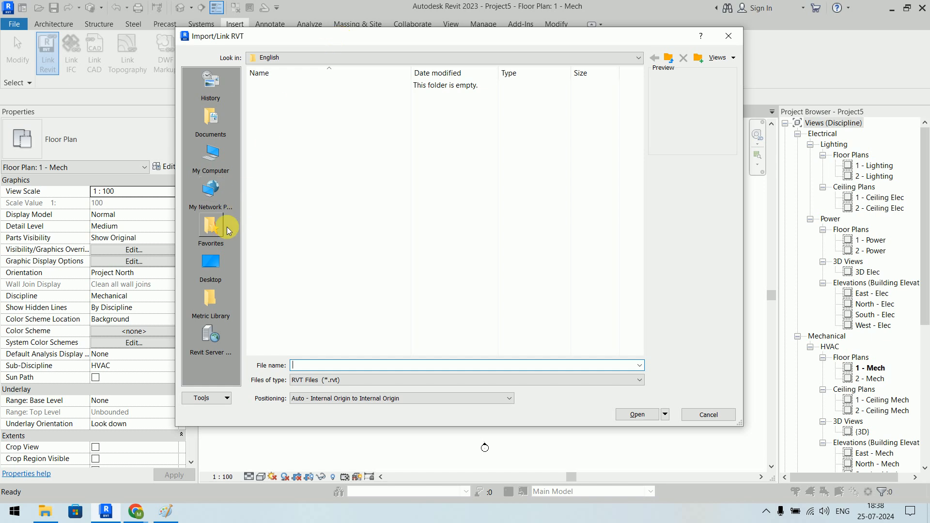
left_click(213, 271)
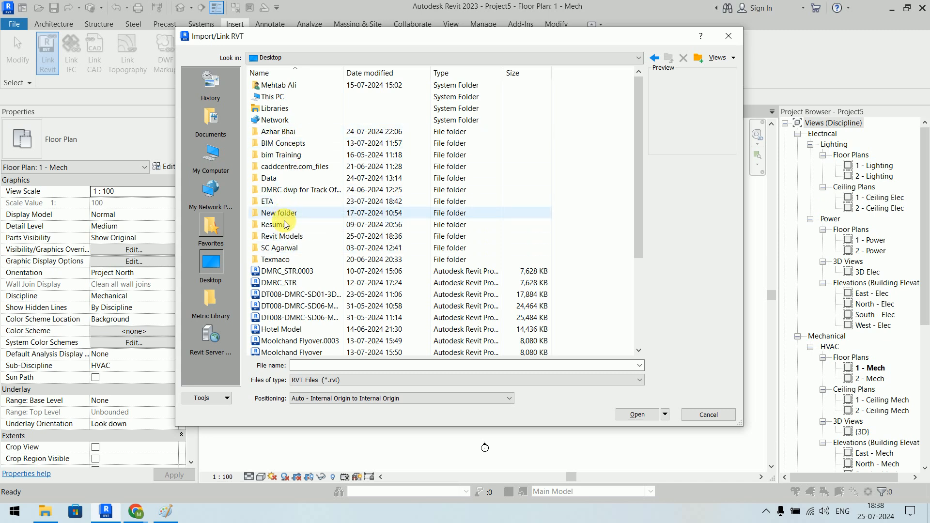
double_click(292, 237)
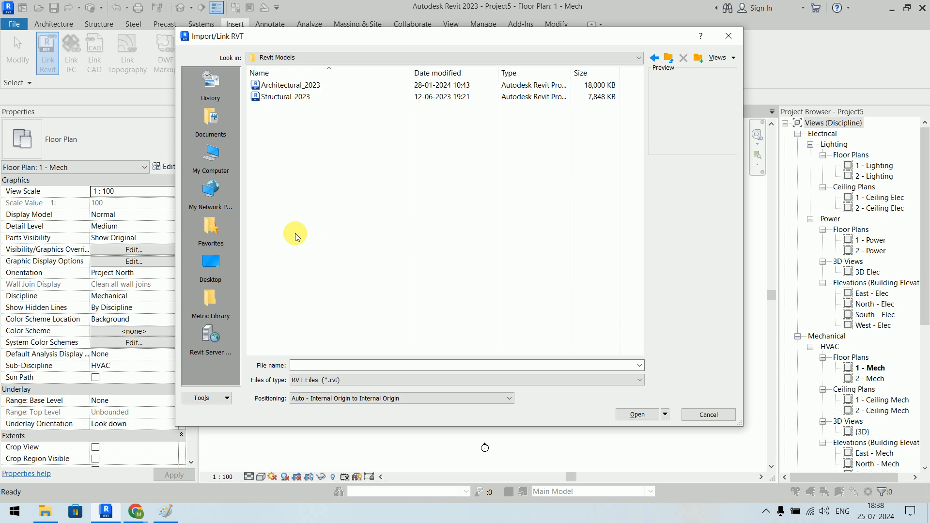
left_click(319, 86)
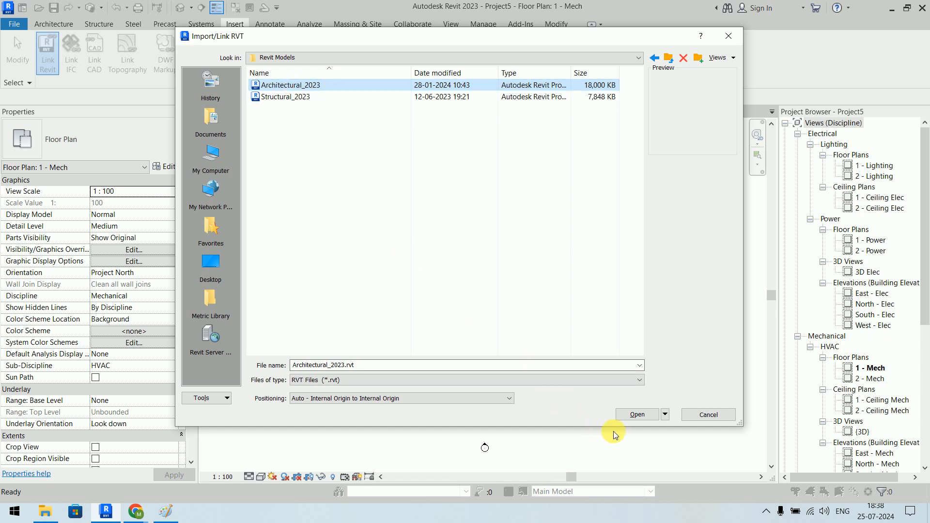
left_click(634, 417)
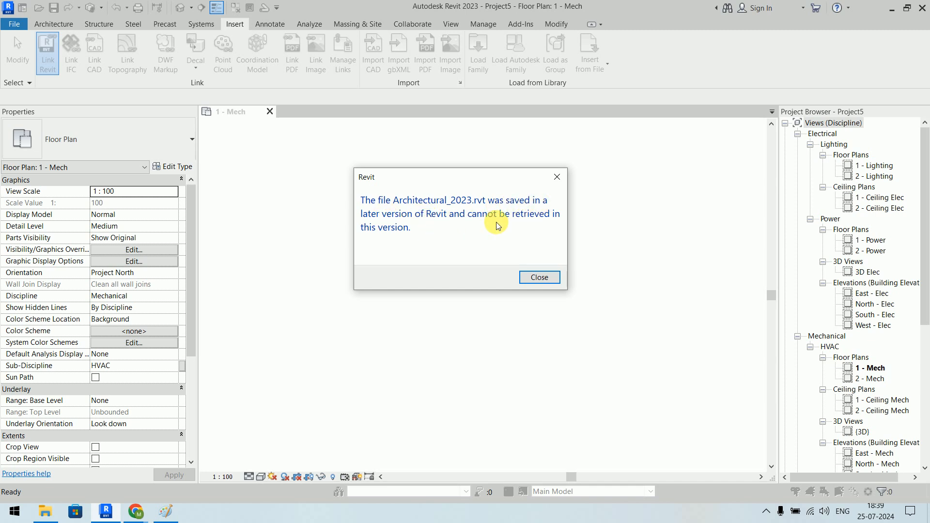
left_click(541, 276)
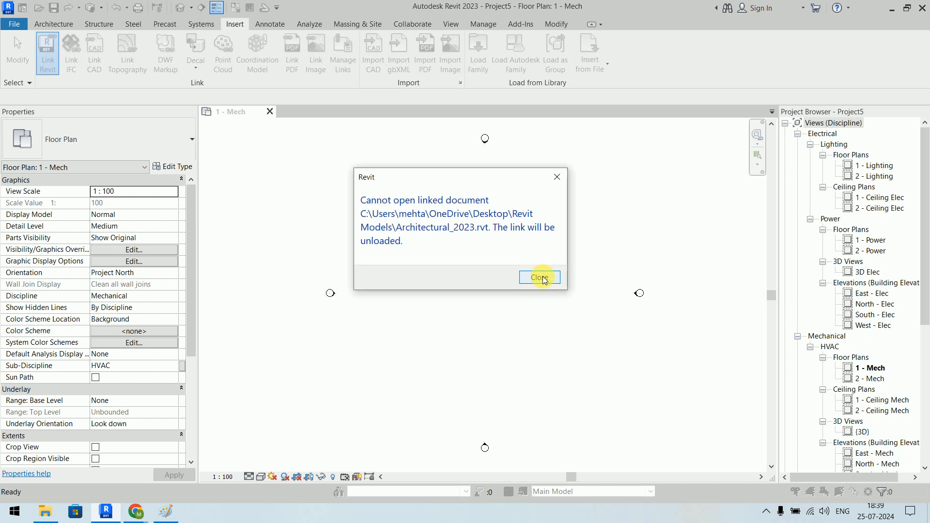
left_click(542, 276)
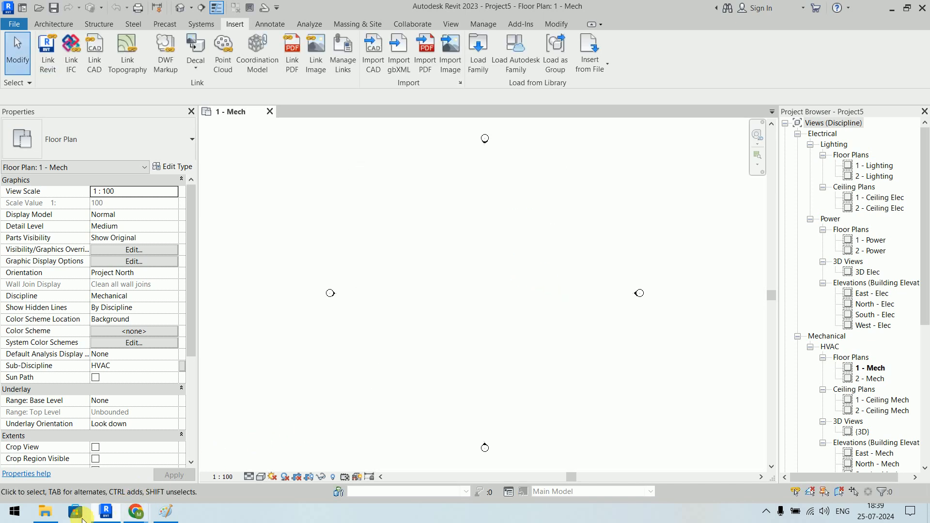
- Delete both model files from the desktop Revit Models folder in File Explorer and open New Volume (D:)
left_click(47, 514)
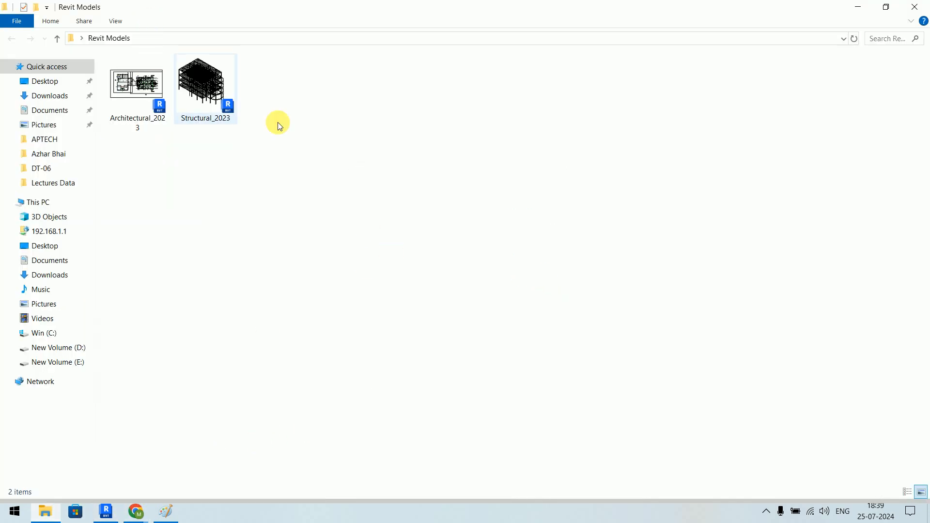
left_click_drag(296, 171, 149, 102)
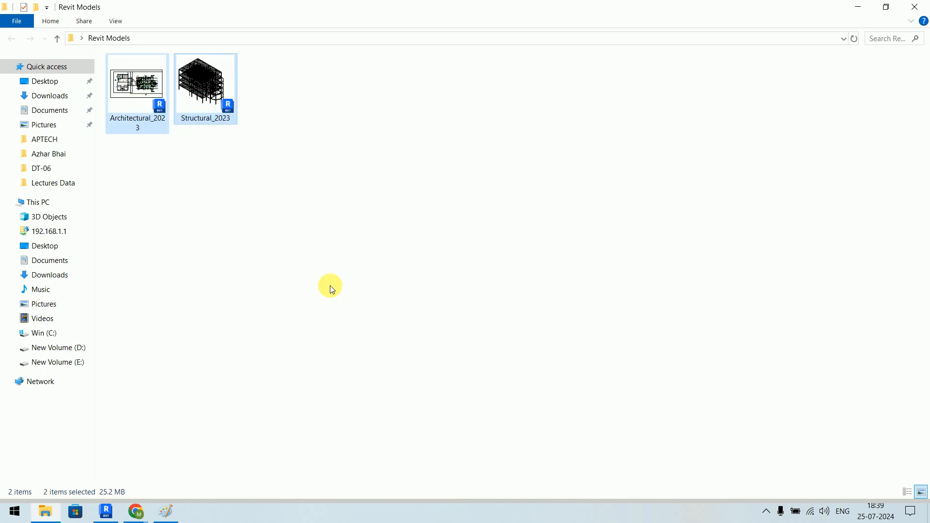
key("Delete")
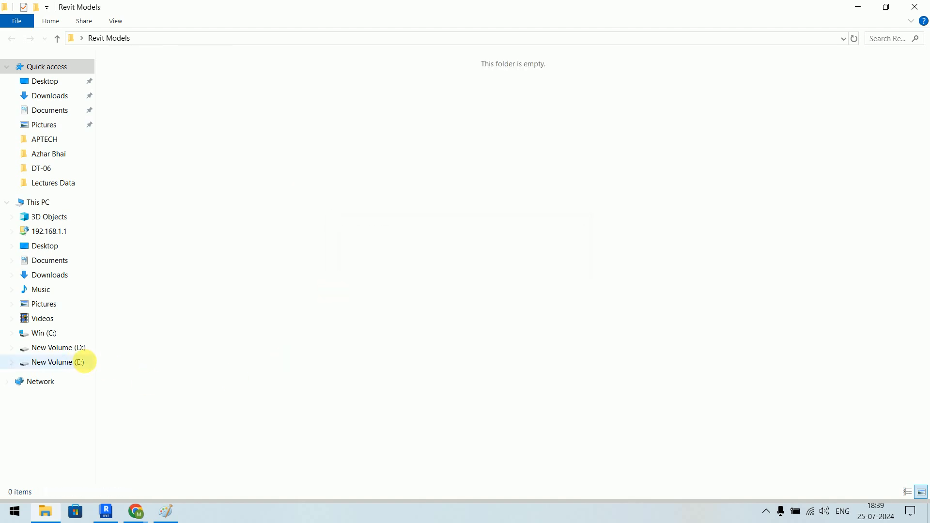
left_click(67, 348)
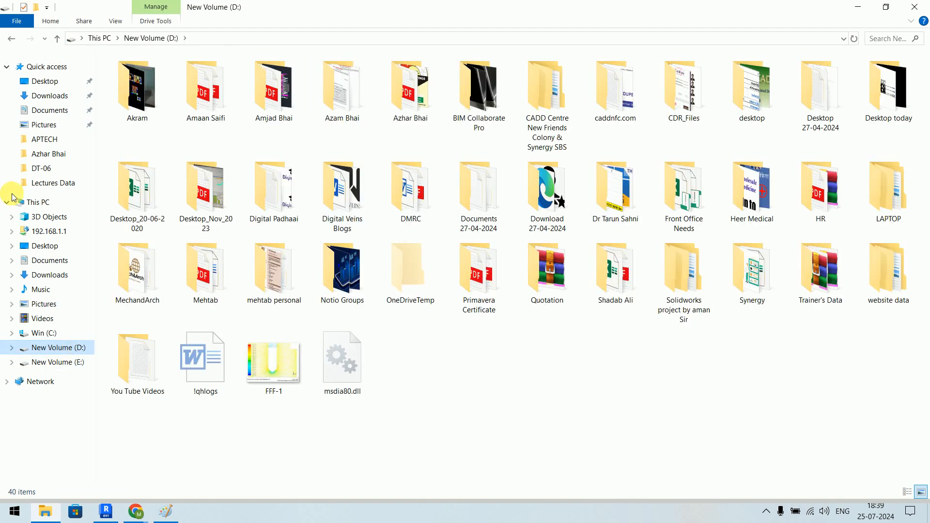
- Look through the Revit MEP folder in Lectures Data as large icons and its Models subfolder for suitable Revit files
left_click(43, 182)
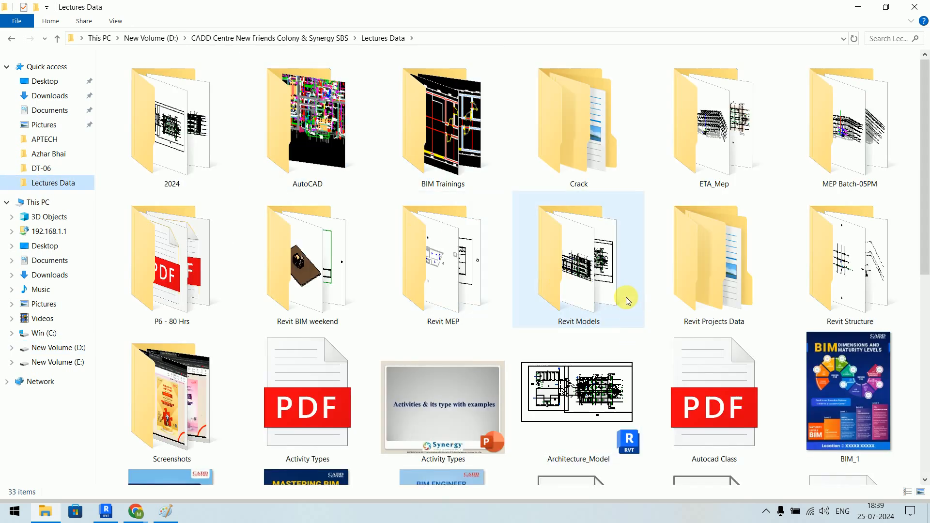
left_click(444, 313)
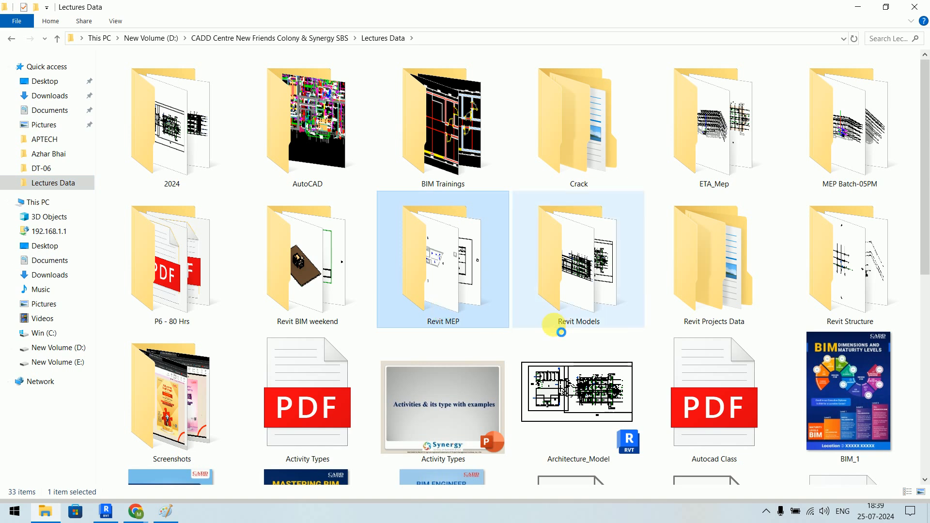
key("Return")
right_click(400, 278)
mouse_move(446, 286)
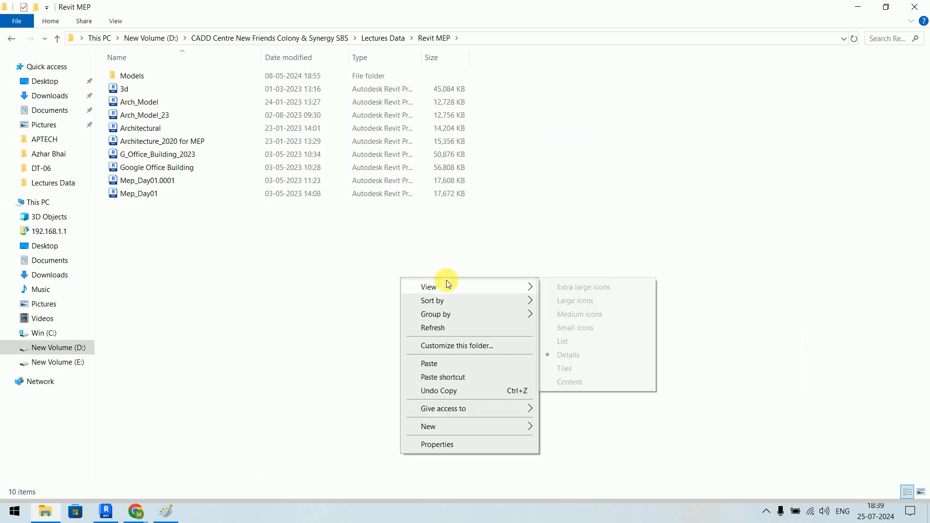
left_click(583, 301)
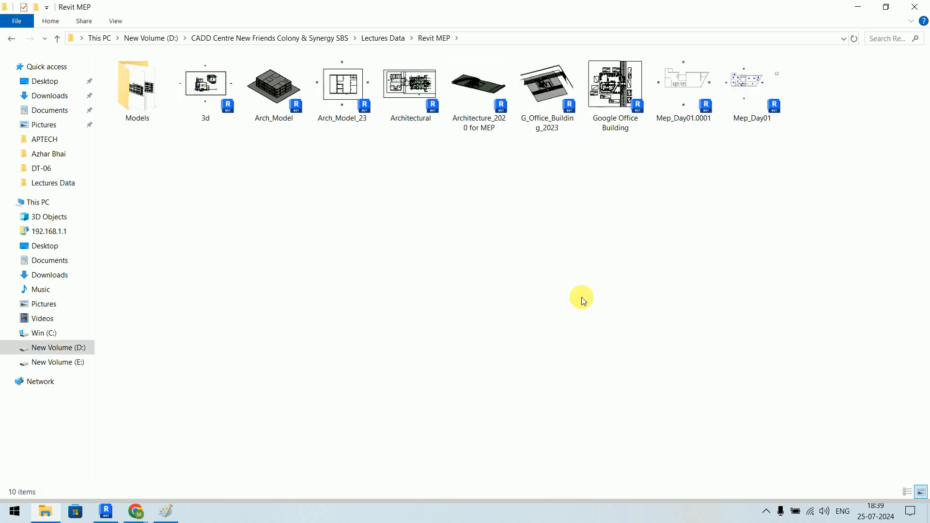
double_click(126, 114)
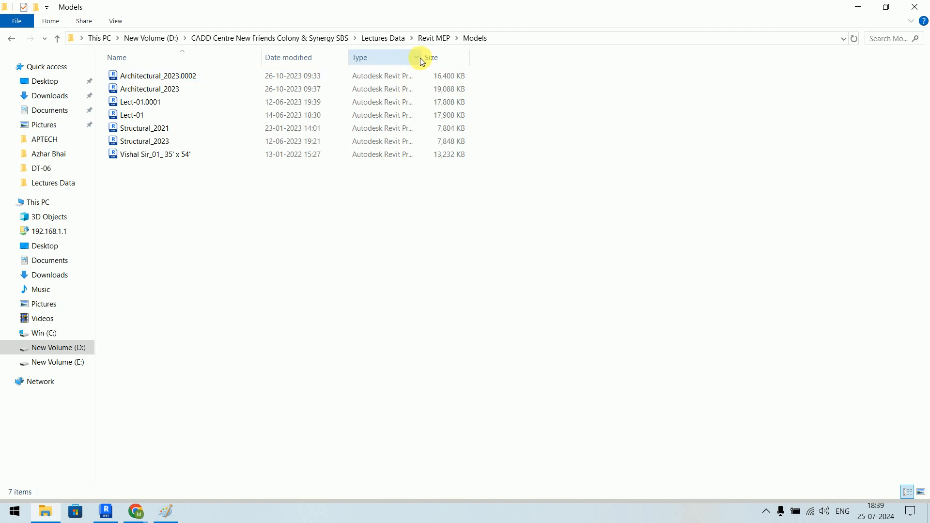
left_click_drag(420, 57, 589, 57)
left_click(439, 40)
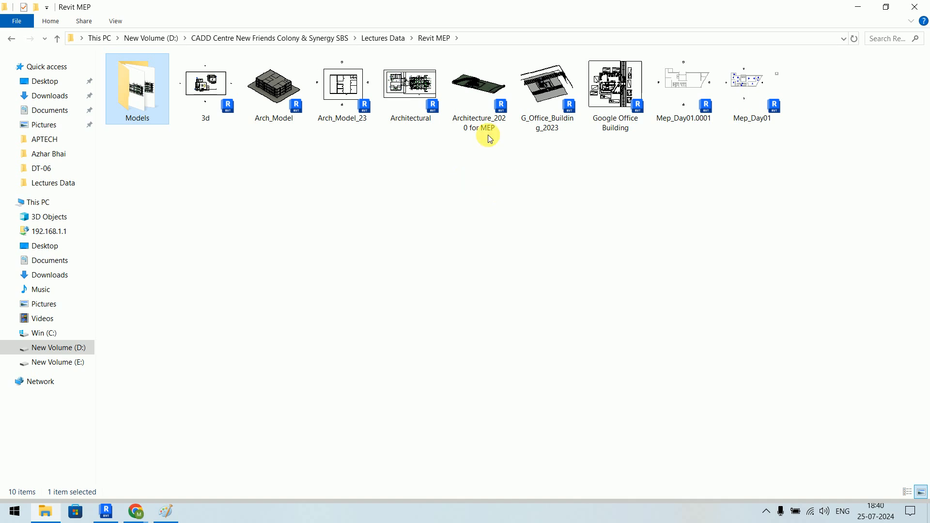
- Copy Architectural_2023 and Structural_2023 from the 2023 folder inside the Revit Models folder of Lectures Data, and close that File Explorer window
left_click(384, 38)
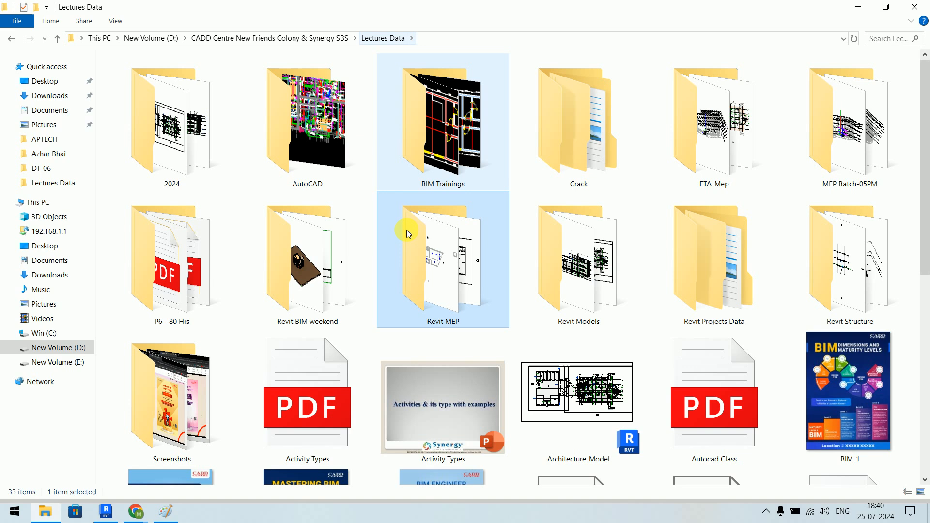
double_click(614, 289)
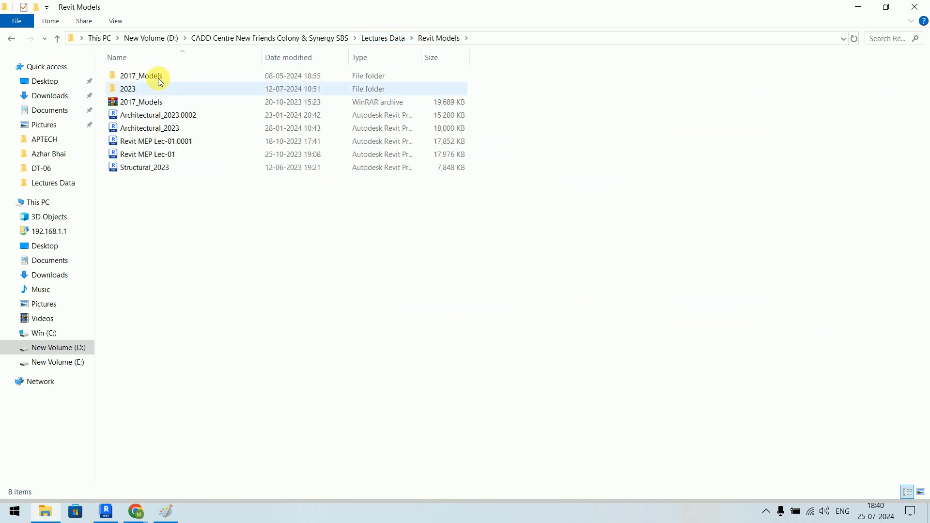
double_click(127, 89)
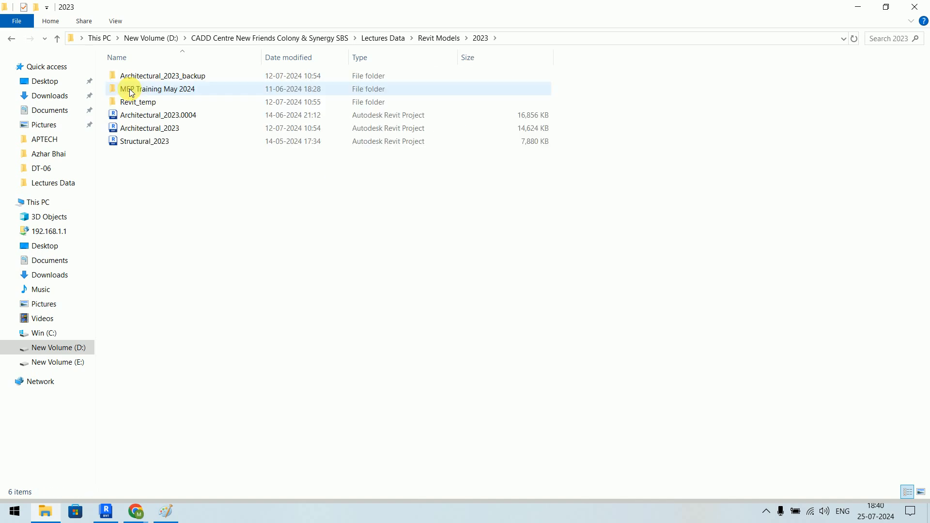
double_click(131, 91)
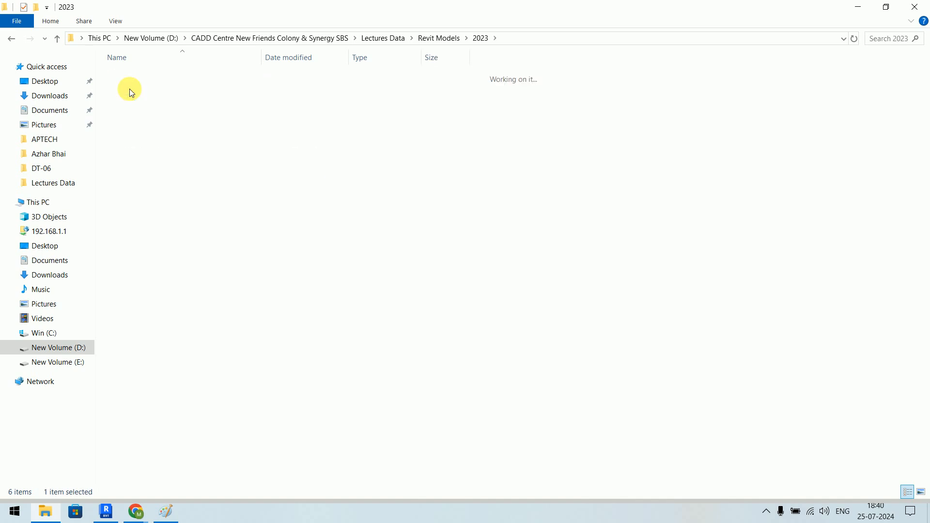
left_click(482, 40)
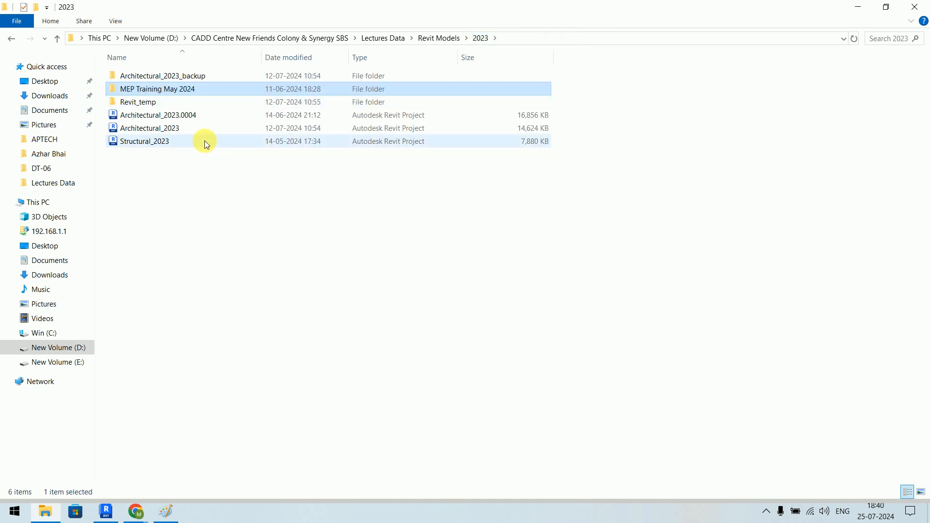
left_click(181, 129)
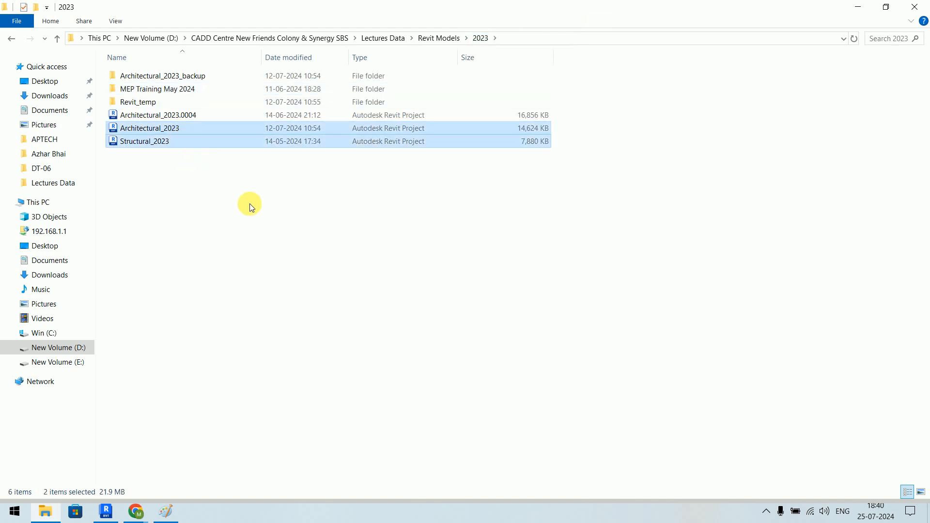
left_click(914, 7)
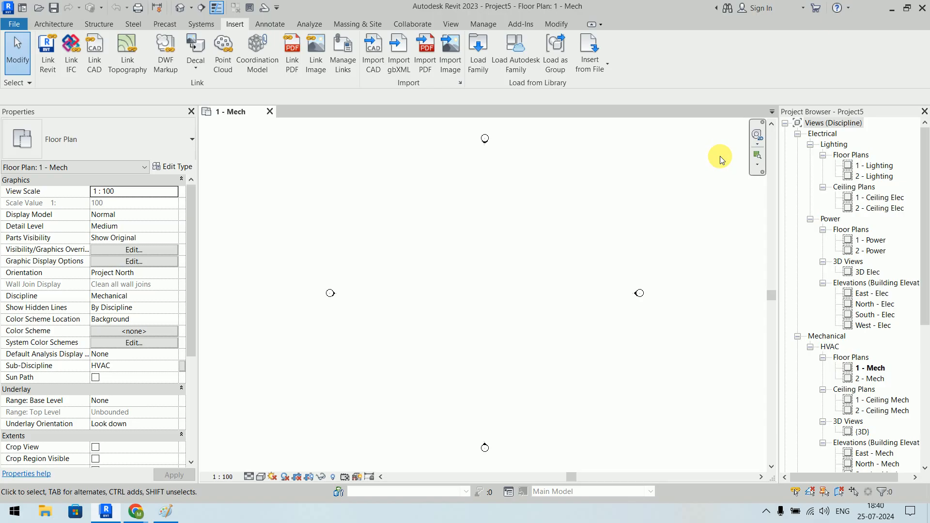
- Paste the copied architectural and structural model files into the desktop Revit Models folder
left_click(892, 8)
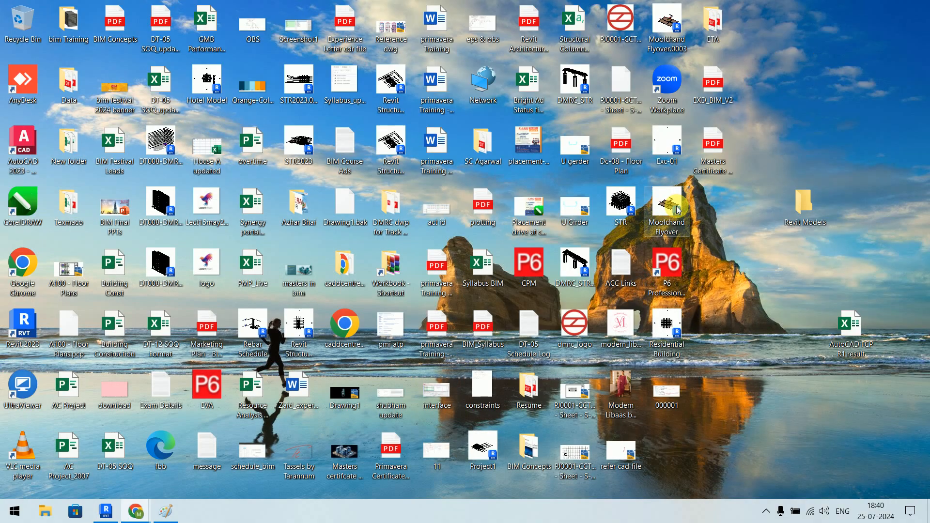
double_click(818, 209)
key("ctrl+v")
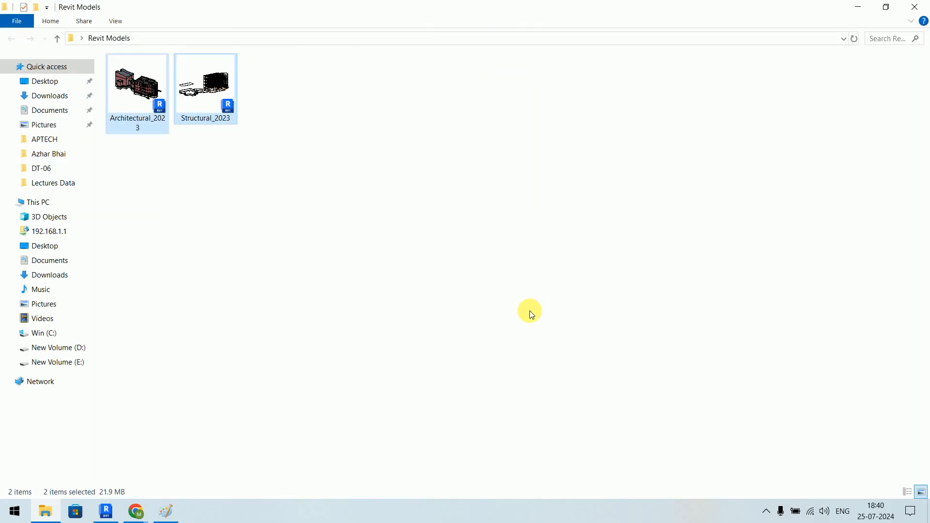
left_click(530, 312)
- Switch to Revit and link Architectural_2023.rvt into the 1 - Mech plan, positioned Auto - Internal Origin to Internal Origin
left_click(105, 511)
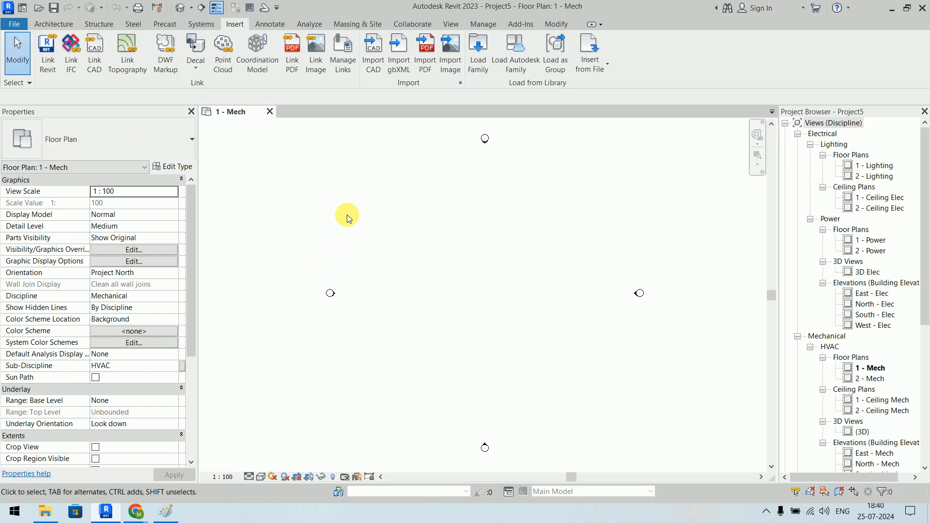
left_click(48, 55)
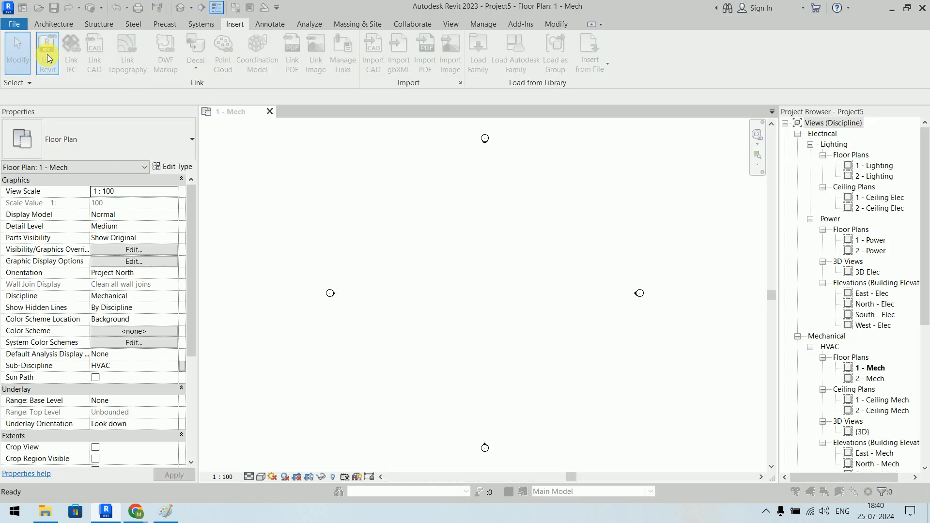
left_click(320, 86)
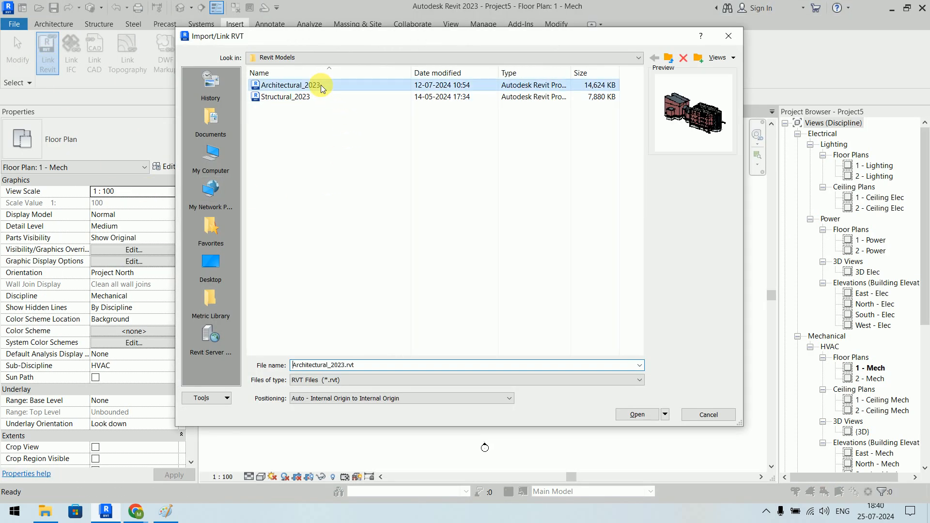
left_click(647, 414)
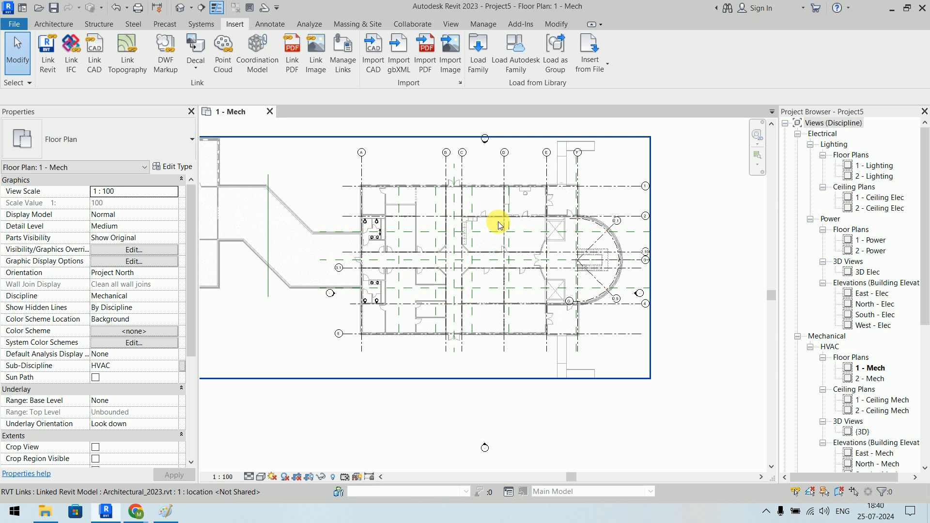
scroll(489, 198, "down", 2)
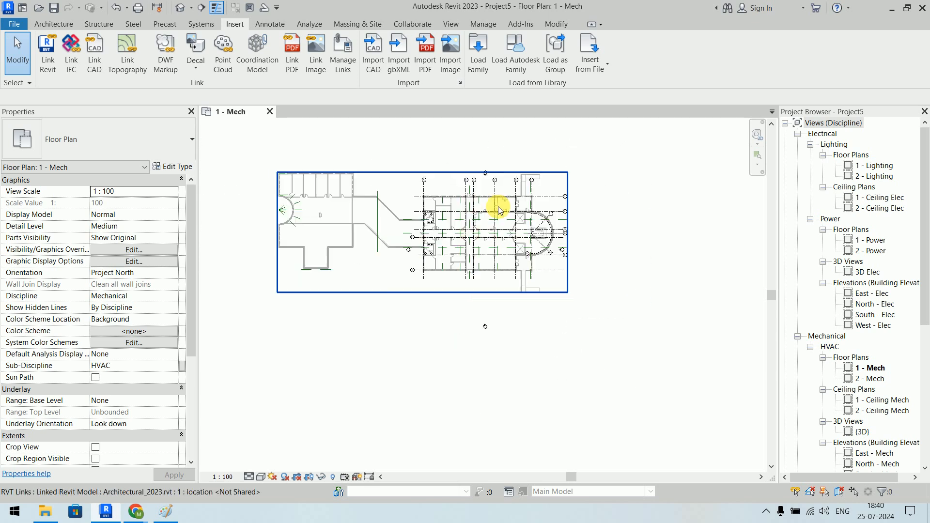
middle_click_drag(496, 228, 506, 285)
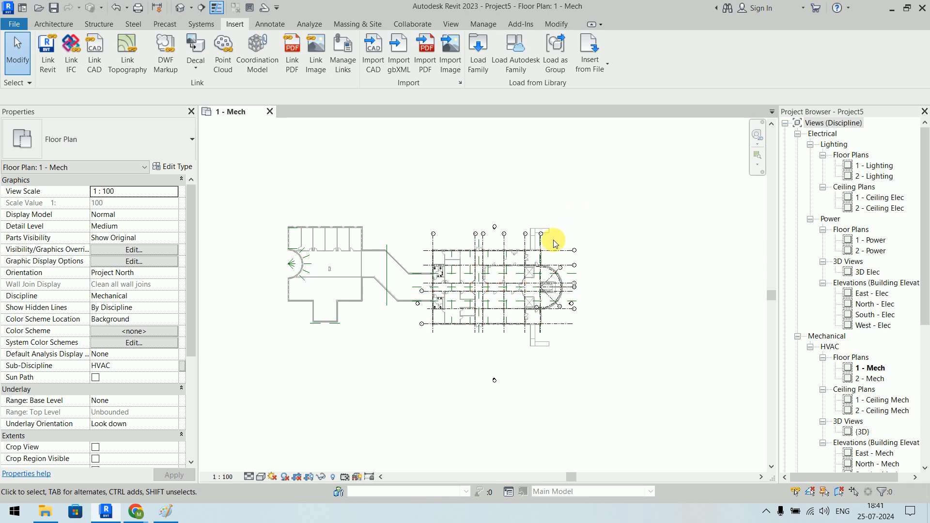
- Pin the linked Architectural_2023.rvt model in the 1 - Mech floor plan
left_click(533, 260)
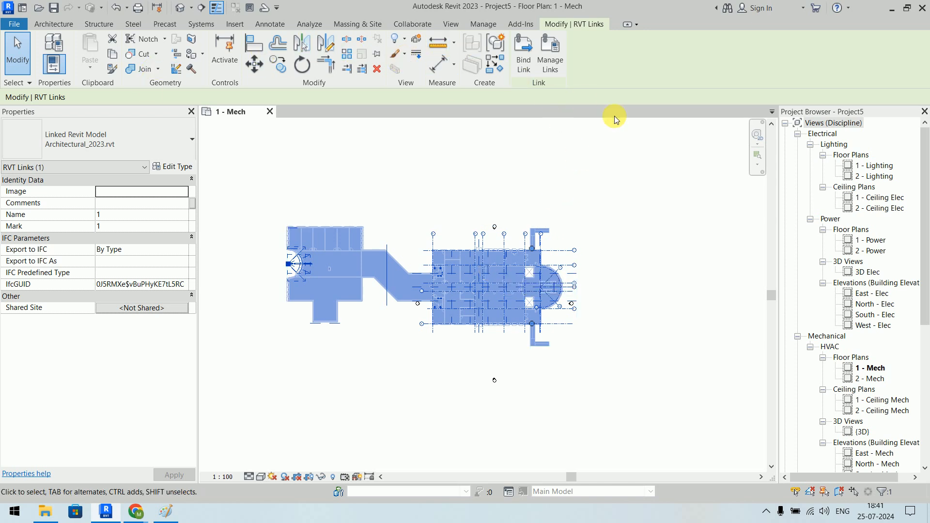
left_click(660, 150)
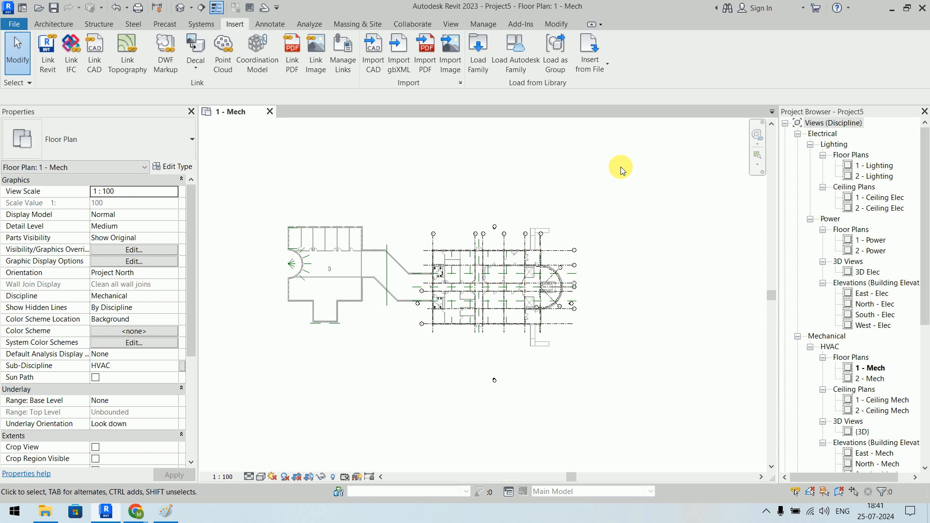
left_click(550, 260)
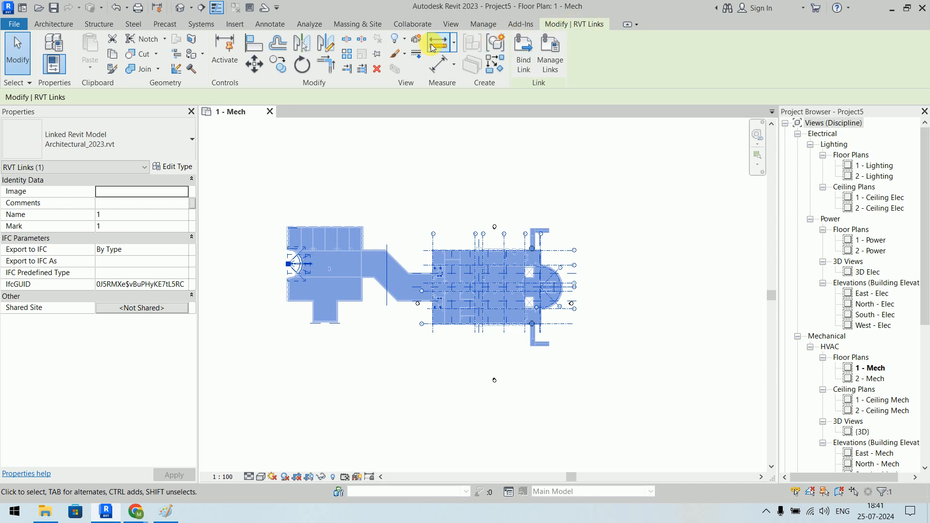
left_click(378, 56)
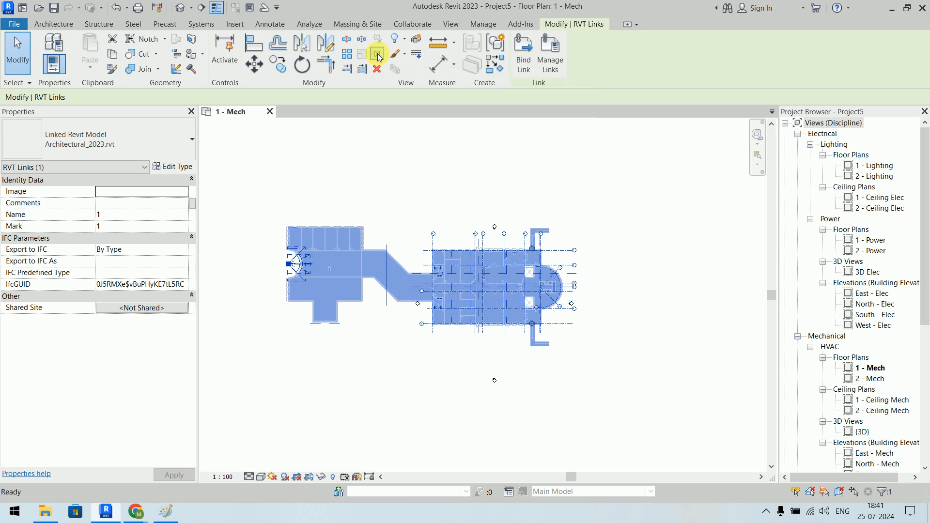
left_click(573, 152)
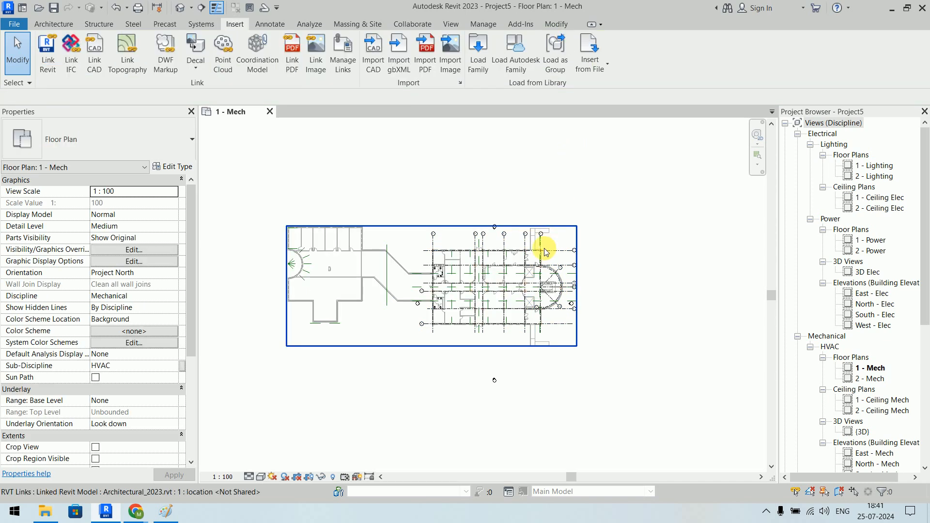
- Unpin the linked Architectural_2023.rvt model and clear the selection
left_click(554, 228)
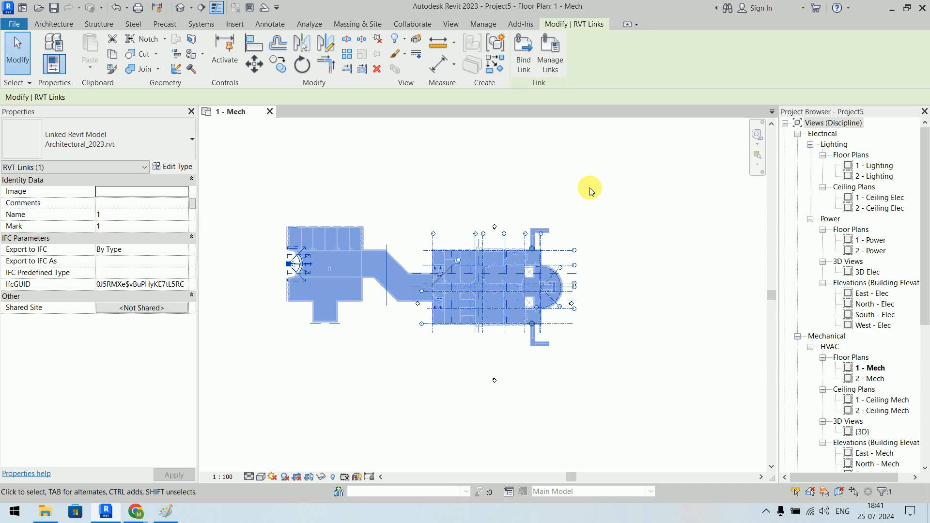
left_click(459, 261)
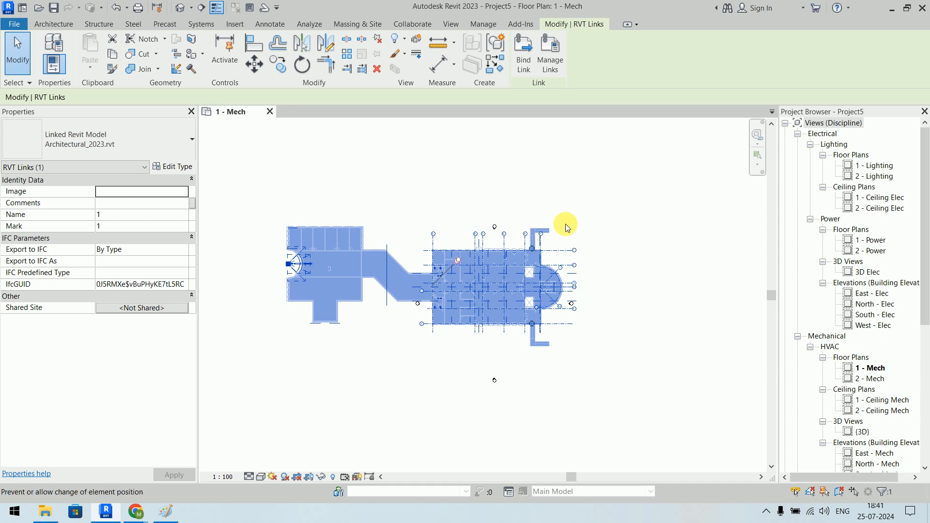
left_click(624, 214)
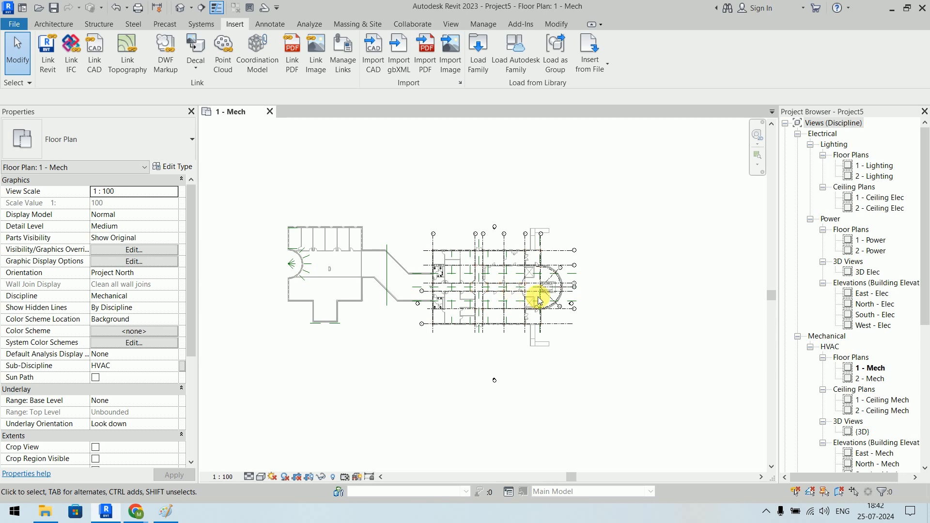
- Enable selection of links and select the Architectural_2023.rvt link in the plan
scroll(574, 271, "up", 3)
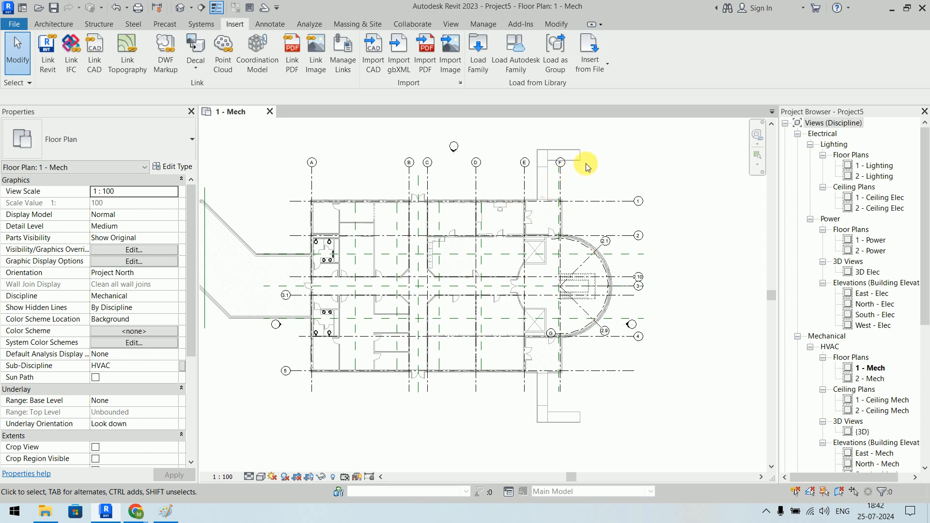
left_click(521, 212)
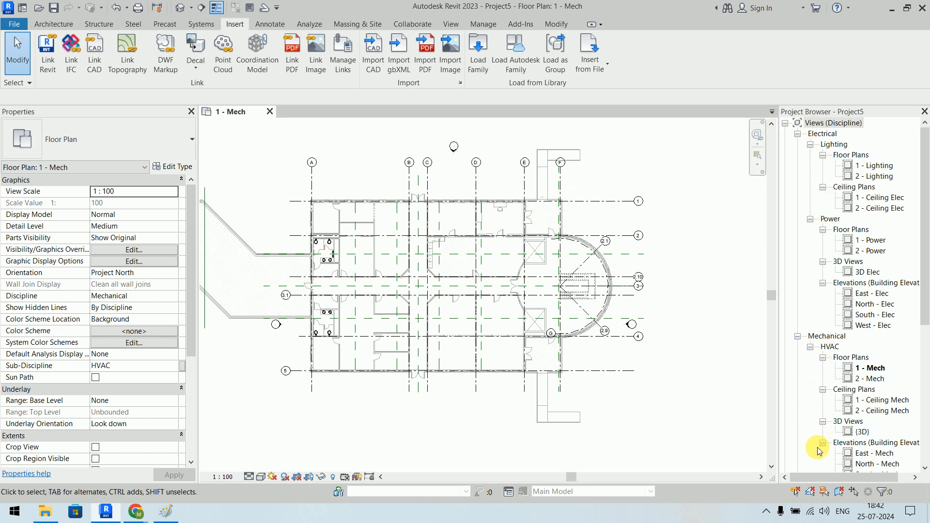
left_click(796, 493)
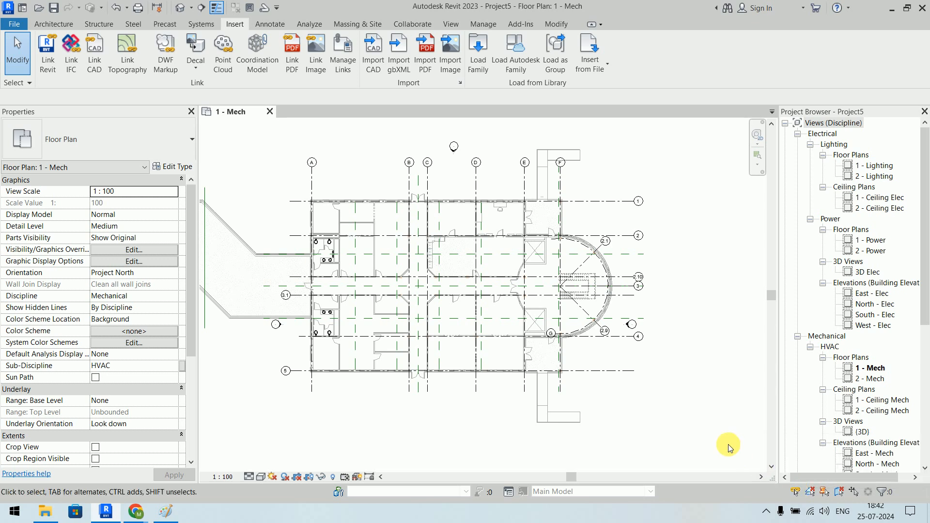
left_click(614, 298)
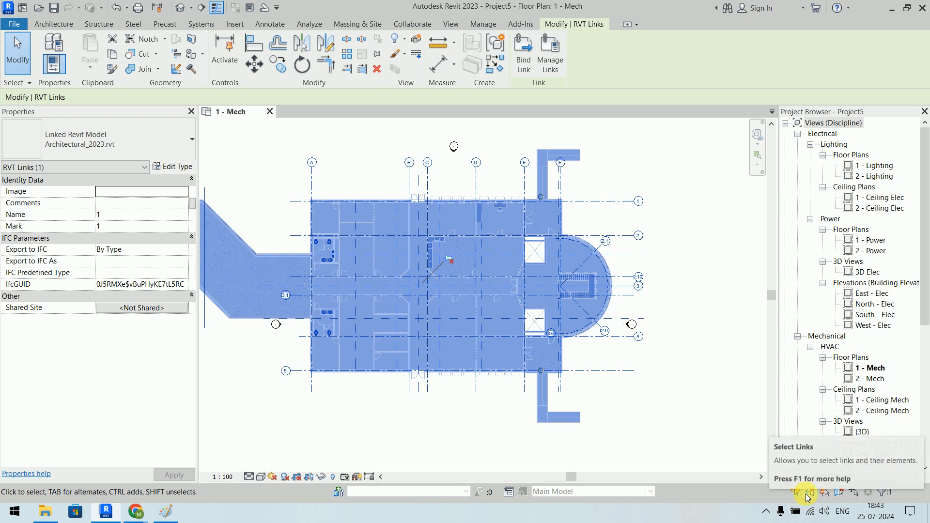
- Toggle selection of pinned elements and pin the Architectural_2023.rvt link in the 1 - Mech plan
left_click(825, 493)
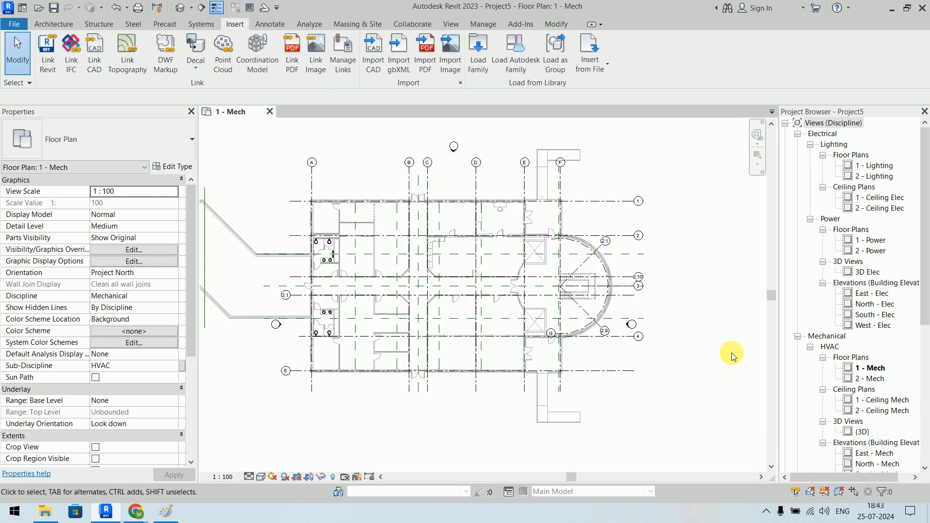
left_click(621, 283)
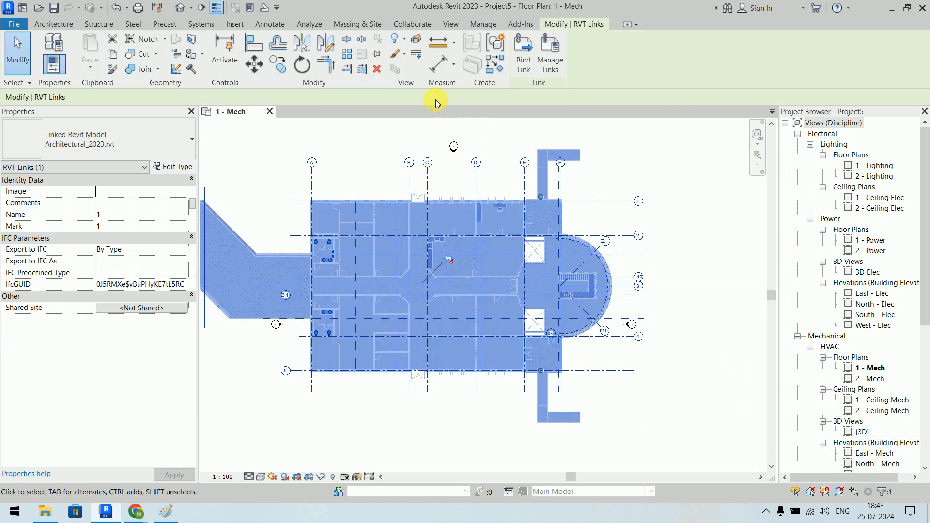
left_click(670, 188)
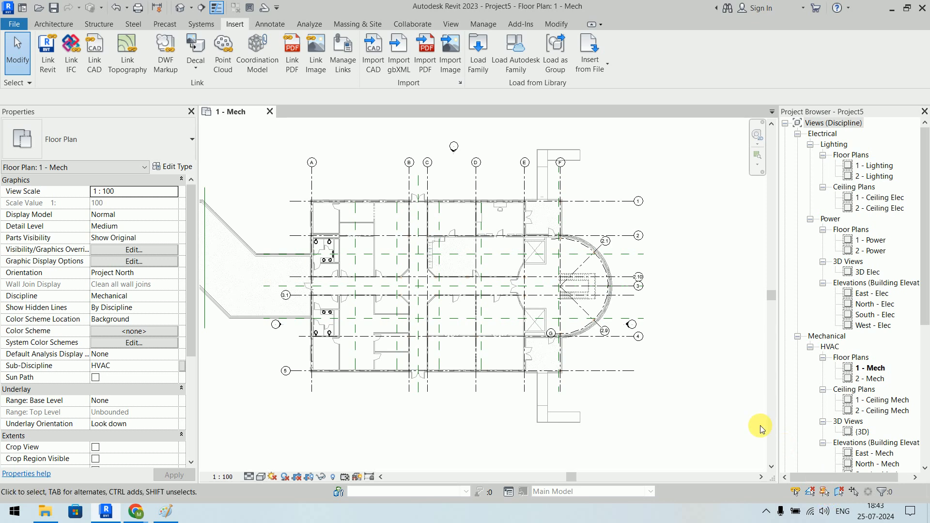
- Check whether the pinned Architectural_2023.rvt link can be selected in the plan, and clear the selection
left_click(599, 301)
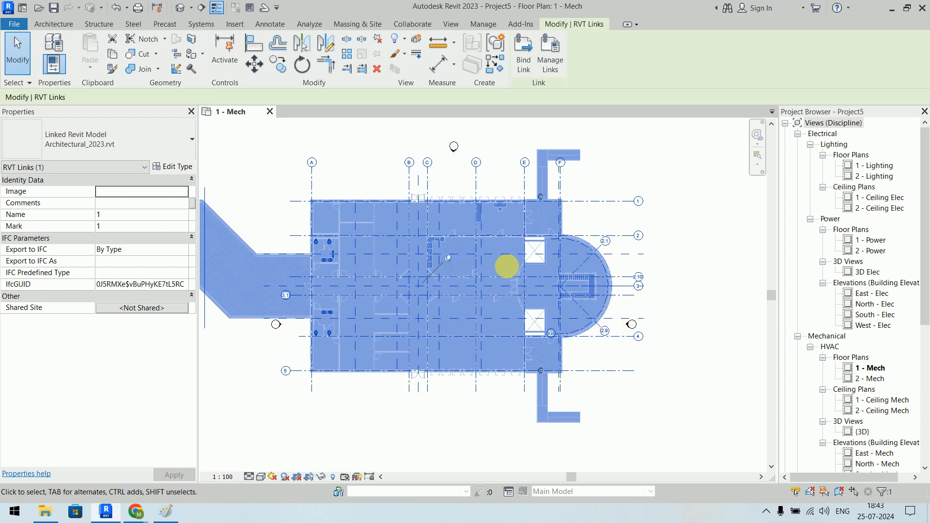
left_click(701, 304)
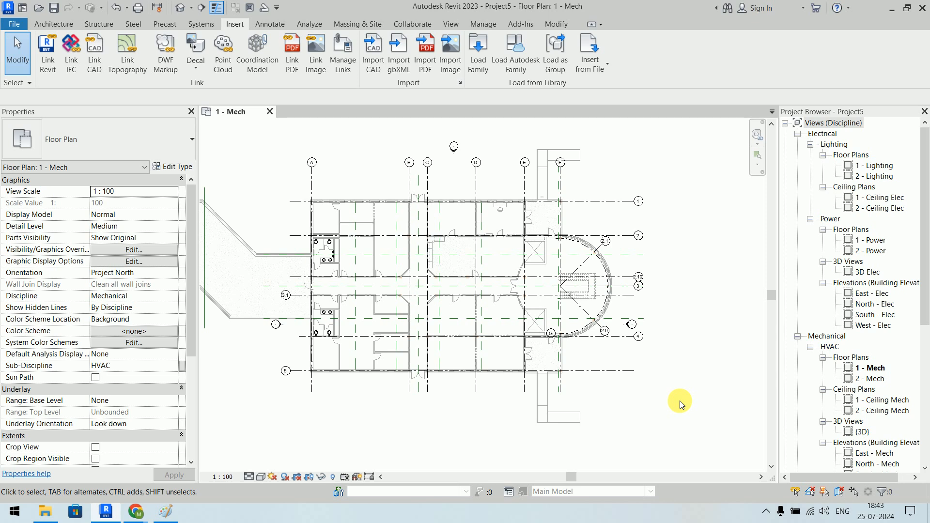
left_click(581, 250)
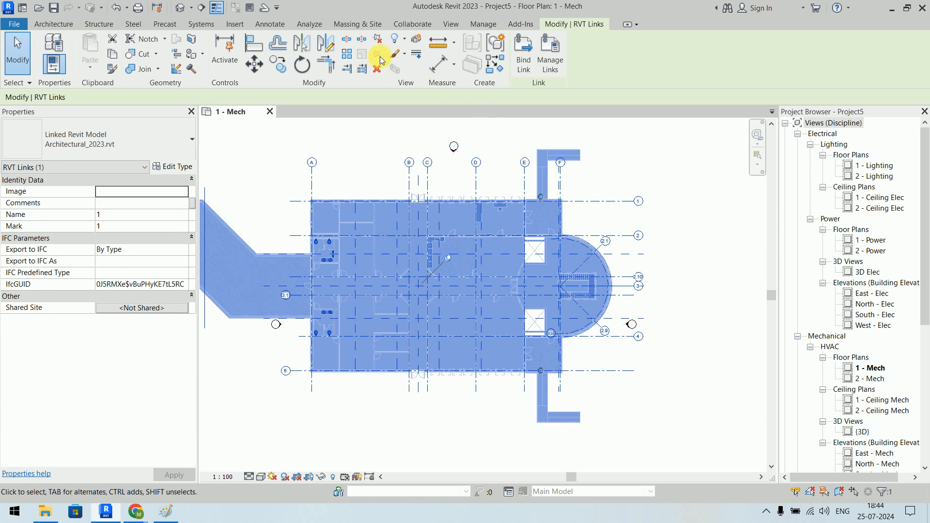
left_click(670, 225)
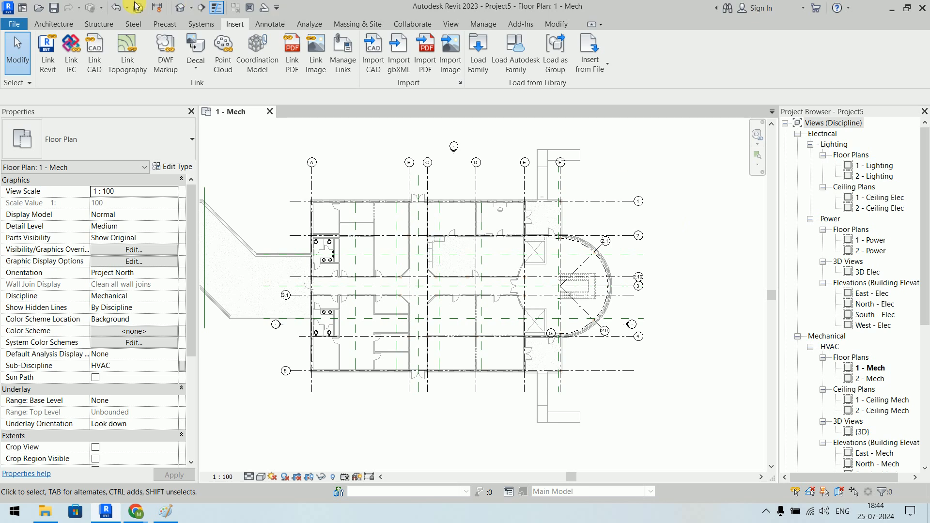
- Link Structural_2023.rvt with Auto - Internal Origin to Internal Origin positioning and pin the linked model
left_click(49, 57)
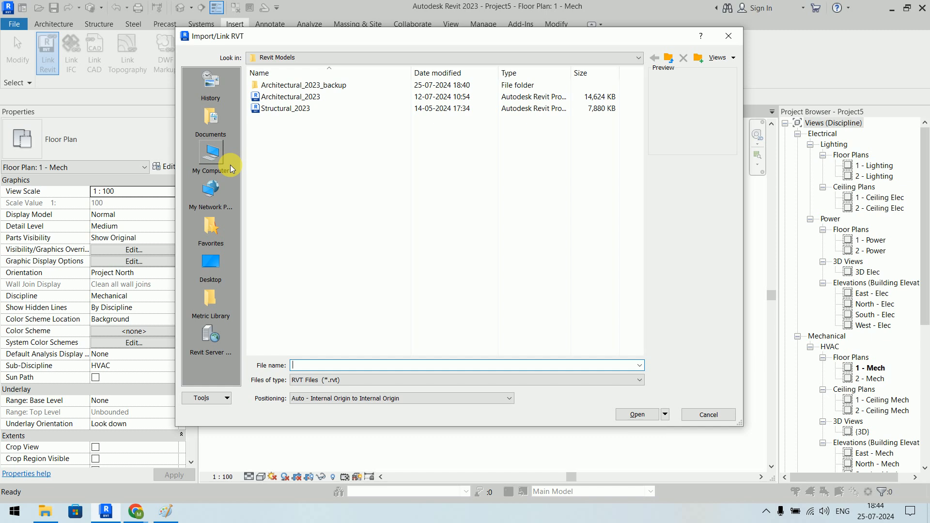
left_click(304, 109)
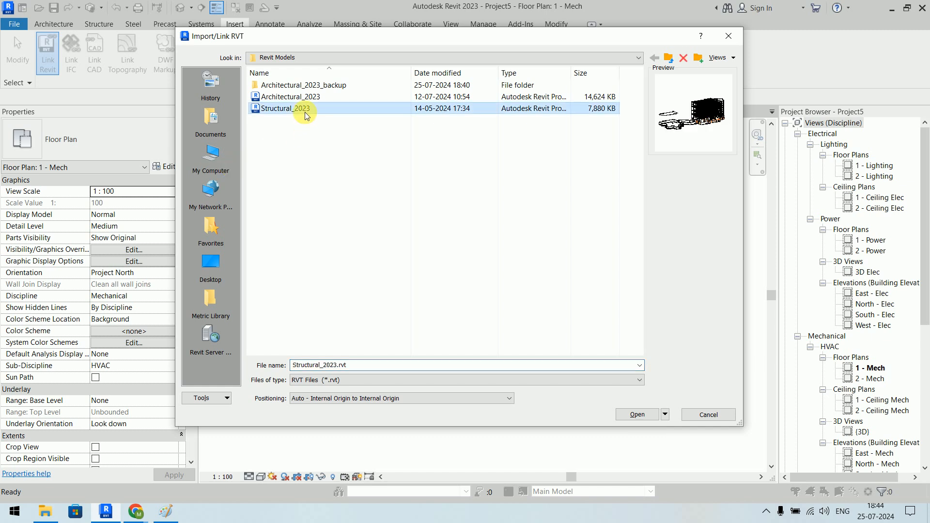
left_click(638, 415)
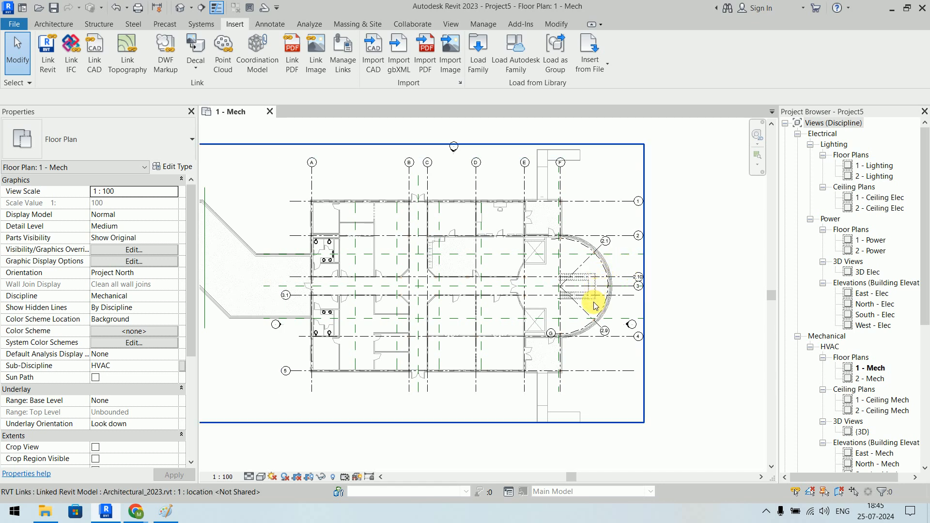
left_click(626, 303)
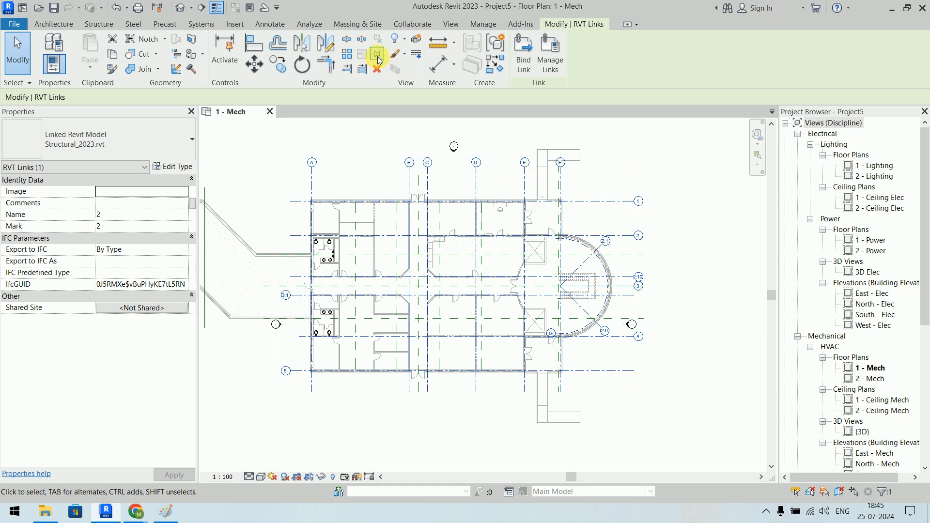
left_click(658, 174)
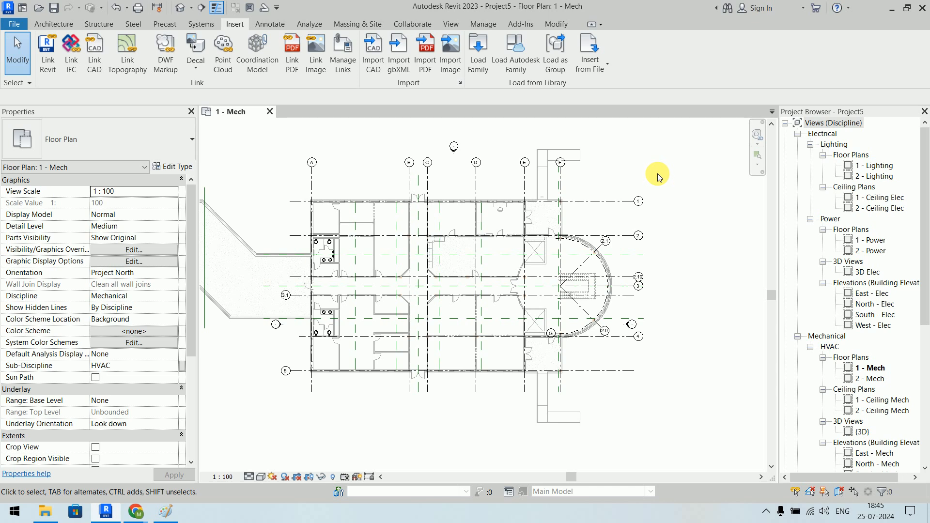
- Enable Room Bounding in the type properties of the Architectural_2023.rvt link
left_click(577, 154)
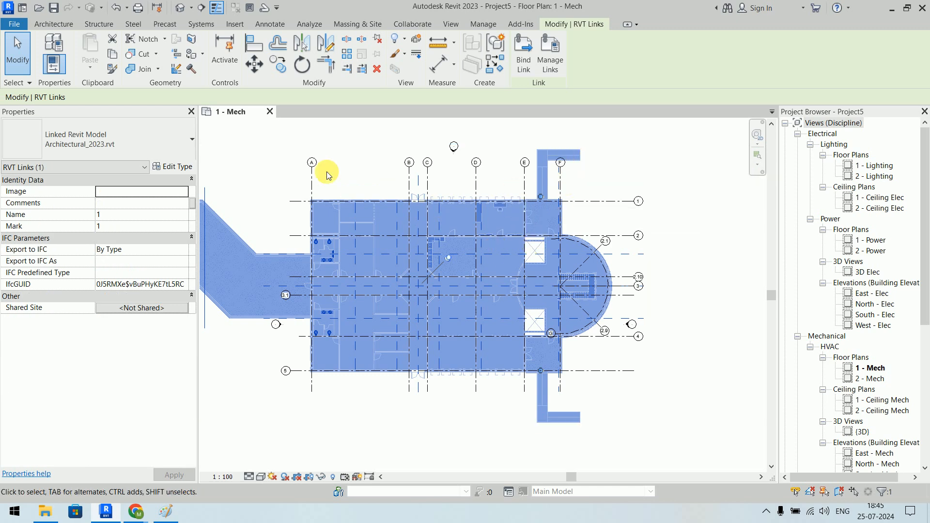
left_click(176, 168)
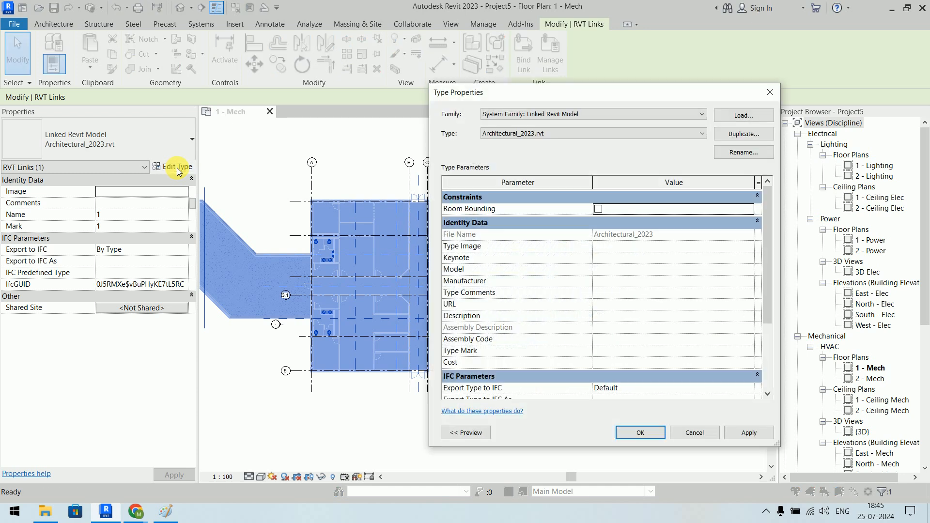
left_click_drag(478, 106, 293, 51)
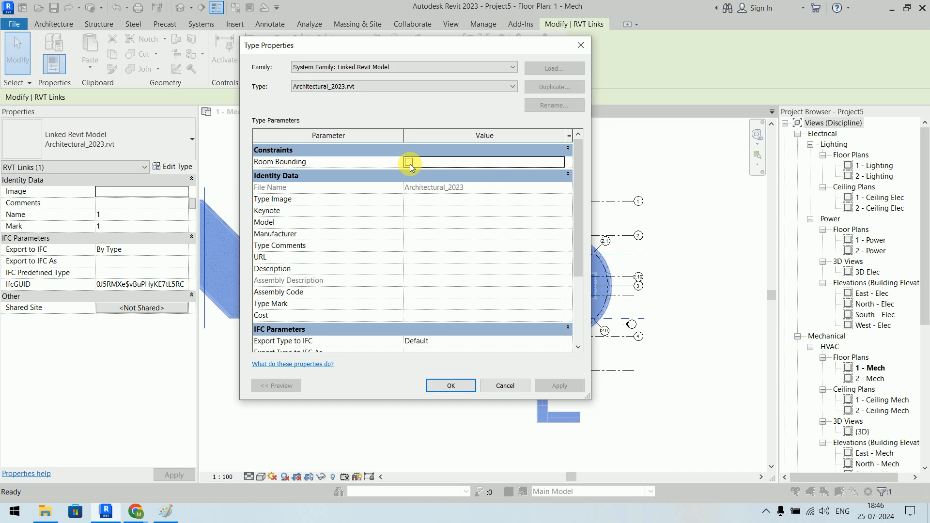
left_click_drag(355, 50, 749, 38)
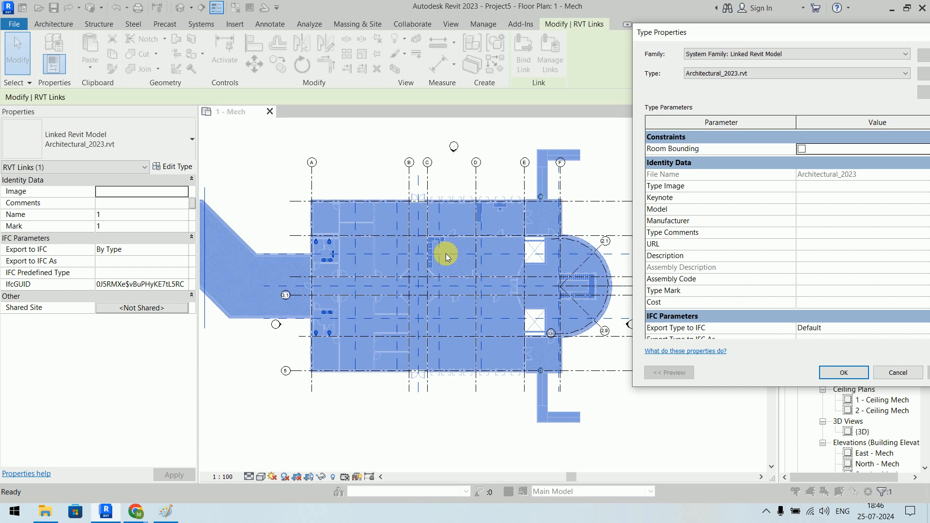
left_click_drag(741, 30, 473, 77)
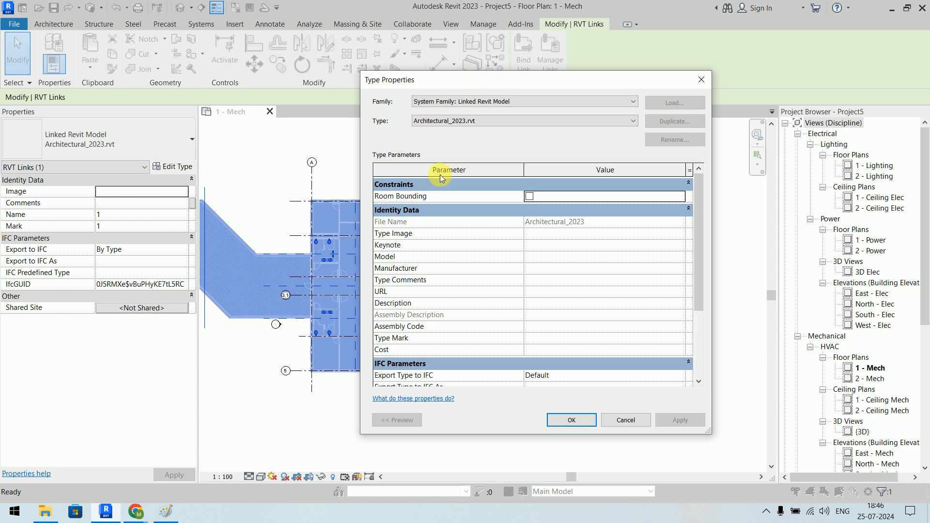
left_click(529, 198)
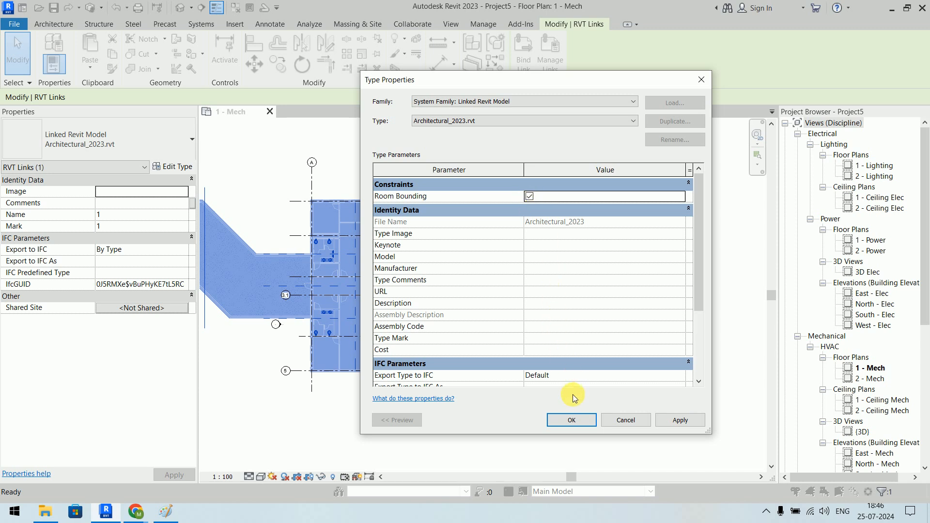
left_click(572, 420)
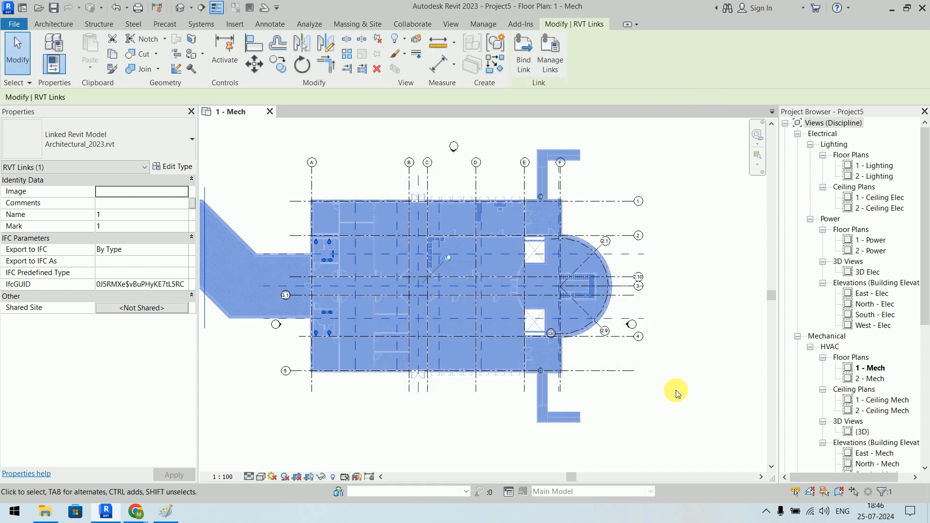
left_click(676, 393)
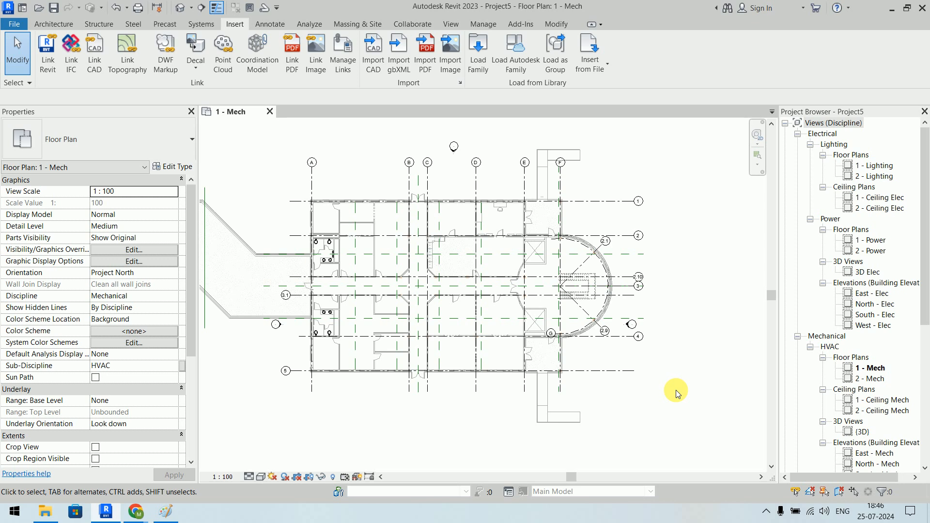
- Create another new project from the MEP_template template file
scroll(681, 300, "down", 3)
scroll(681, 300, "down", 1)
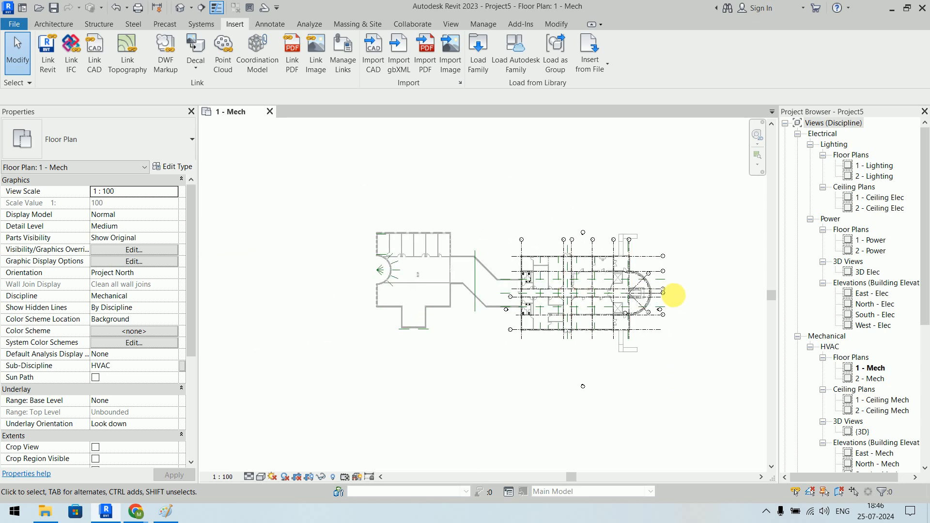
middle_click_drag(676, 292, 619, 260)
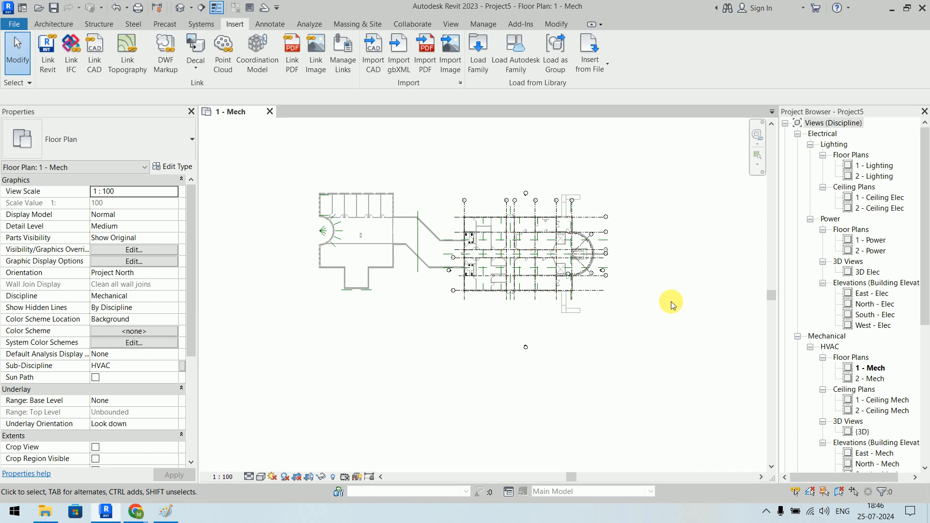
key("ctrl+n")
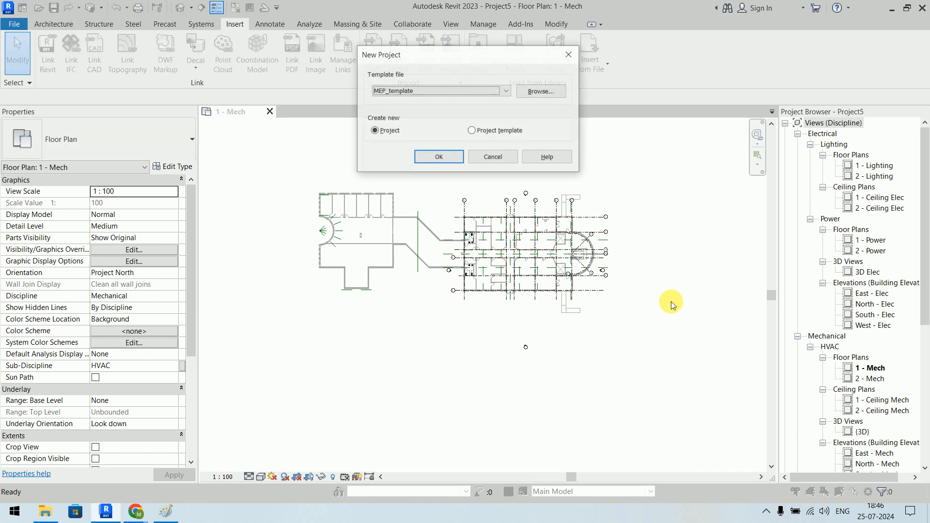
left_click(440, 157)
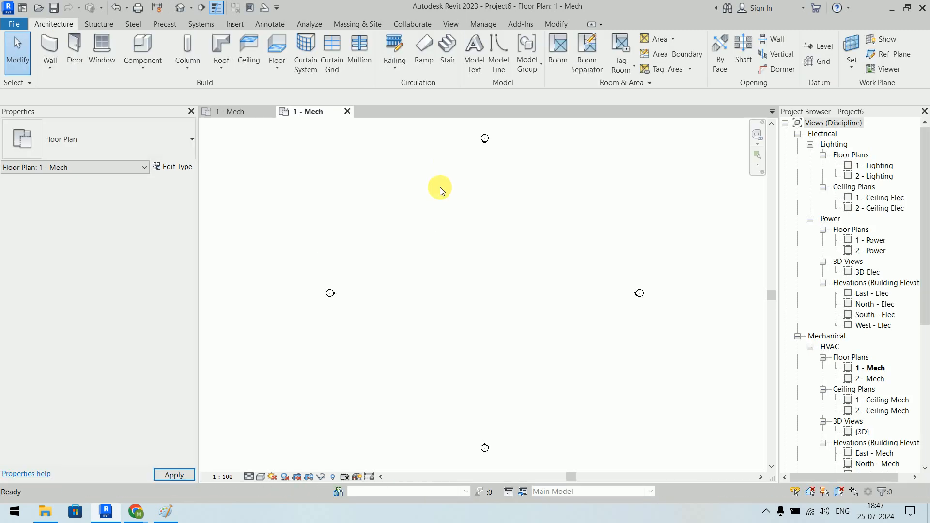
- Examine the elevation markers around the empty 1 - Mech plan of the new project
scroll(555, 278, "down", 4)
left_click_drag(679, 237, 544, 292)
left_click_drag(532, 135, 457, 187)
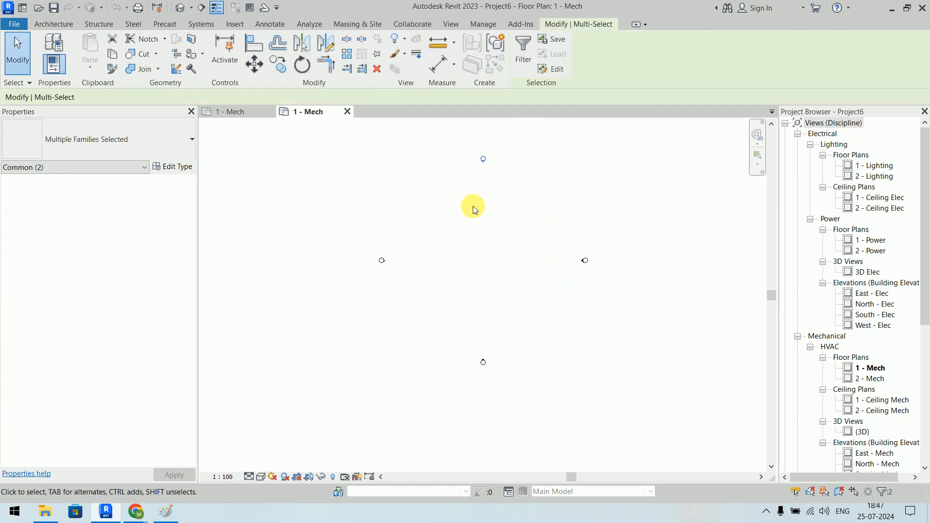
left_click(474, 209)
left_click_drag(467, 228, 347, 289)
left_click(346, 288)
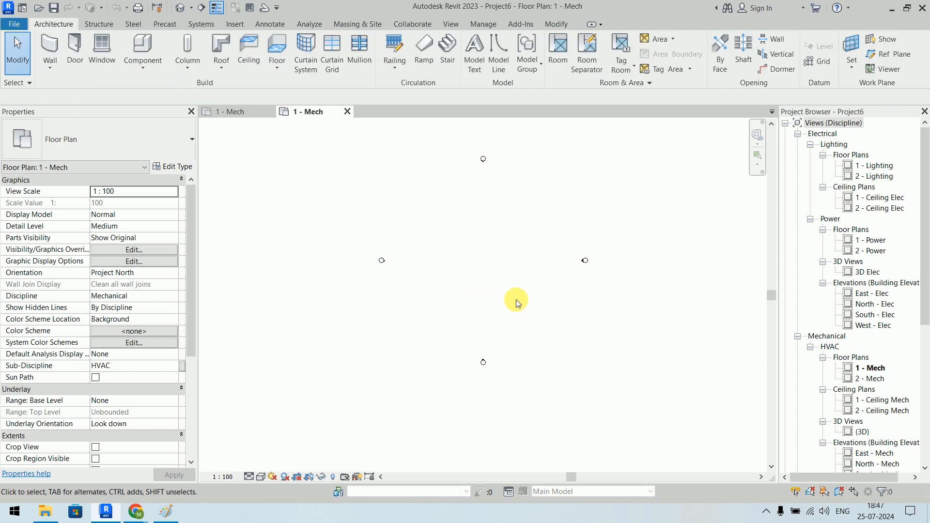
left_click_drag(515, 300, 436, 394)
left_click(460, 276)
scroll(548, 196, "up", 1)
middle_click_drag(548, 197, 554, 222)
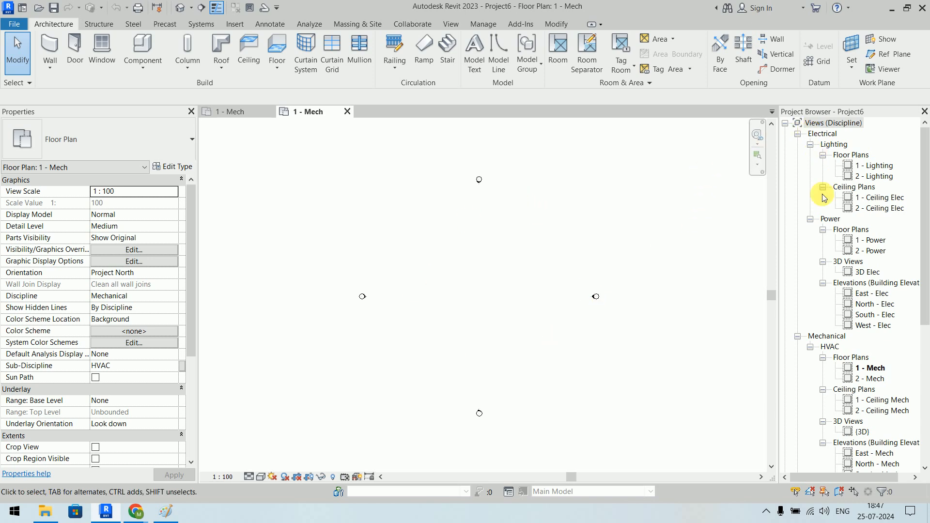
- Inspect the new project's electrical elevations by opening the South - Elec view, and close its views to return to Project5
left_click(875, 294)
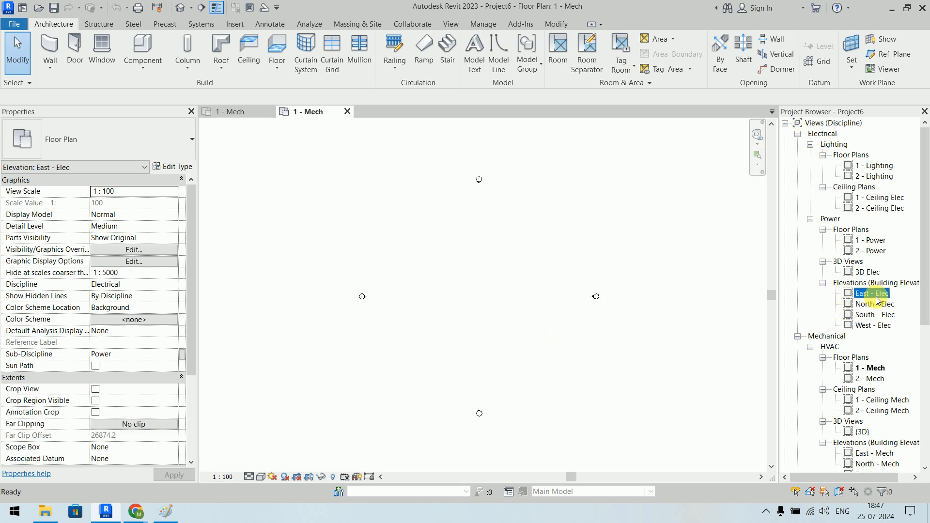
left_click(875, 305)
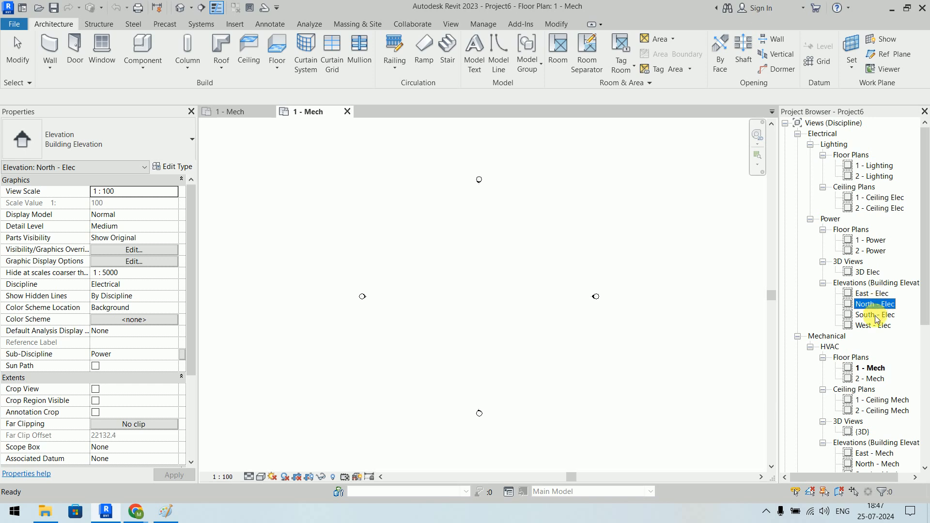
left_click(873, 317)
left_click(872, 326)
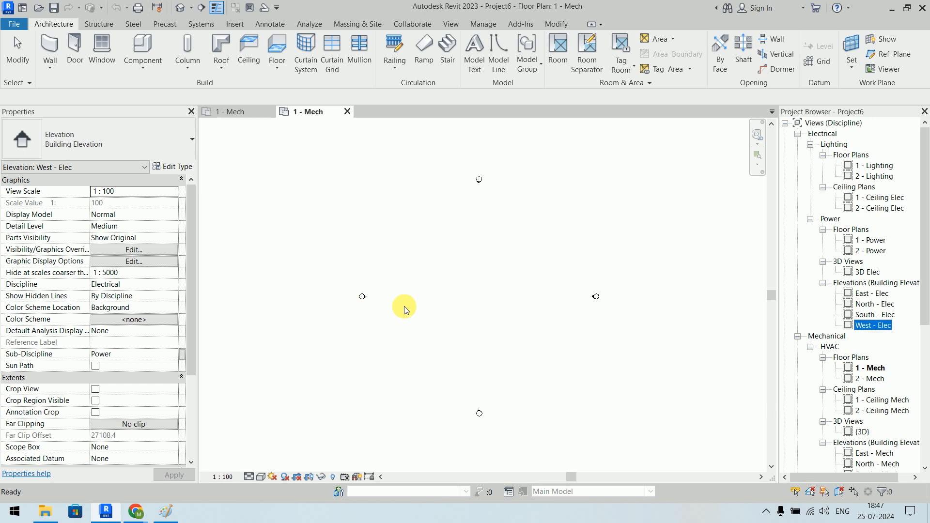
double_click(875, 315)
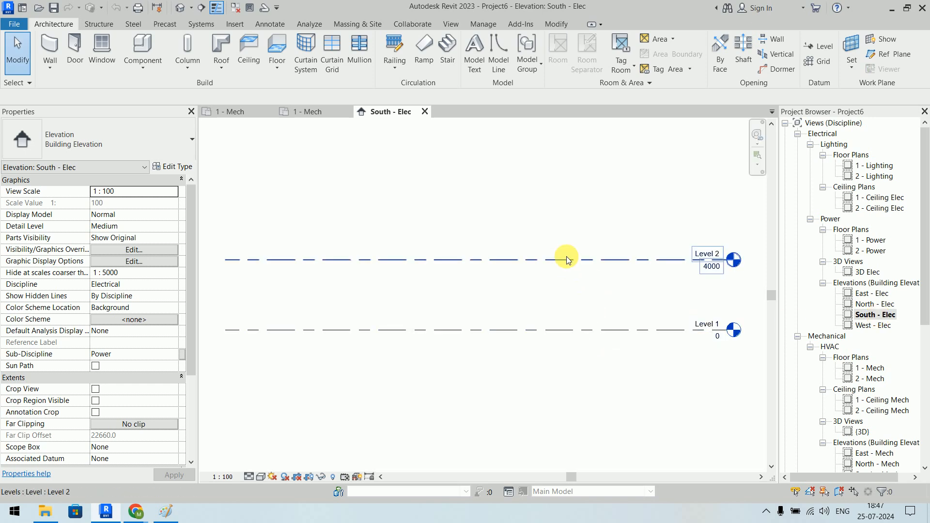
left_click(425, 111)
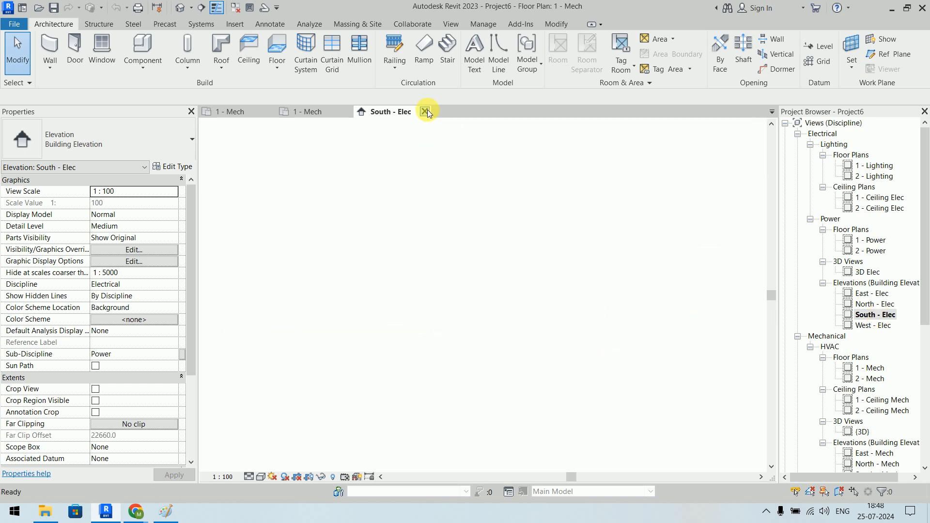
left_click(347, 111)
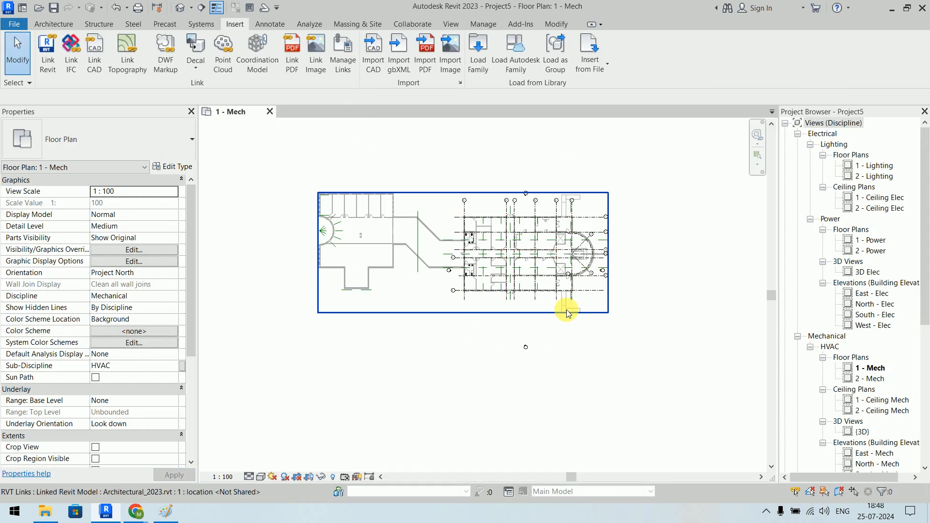
- Move the north elevation marker in the 1 - Mech plan farther above the linked building
scroll(600, 267, "up", 2)
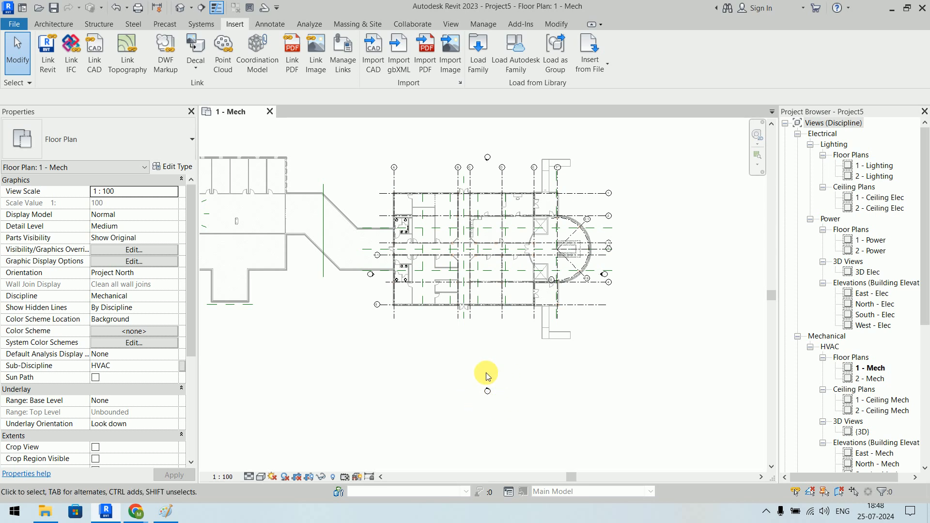
scroll(497, 397, "up", 4)
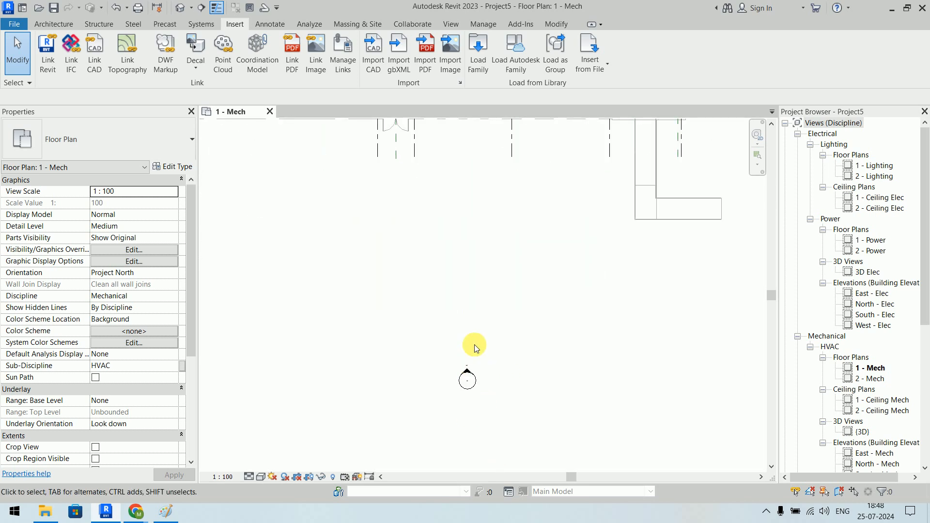
scroll(475, 344, "down", 5)
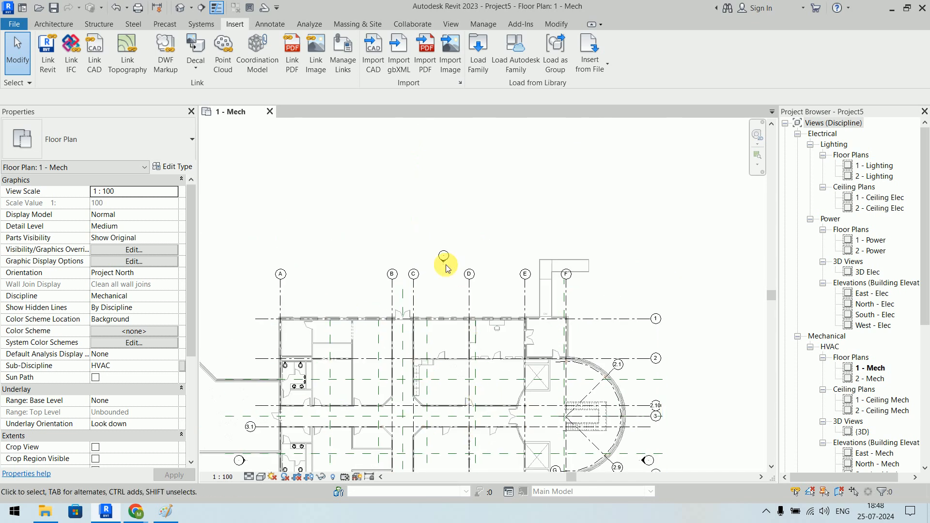
mouse_move(415, 208)
left_mouse_down()
mouse_move(461, 288)
mouse_move(443, 251)
mouse_move(443, 149)
left_mouse_up()
key("Escape")
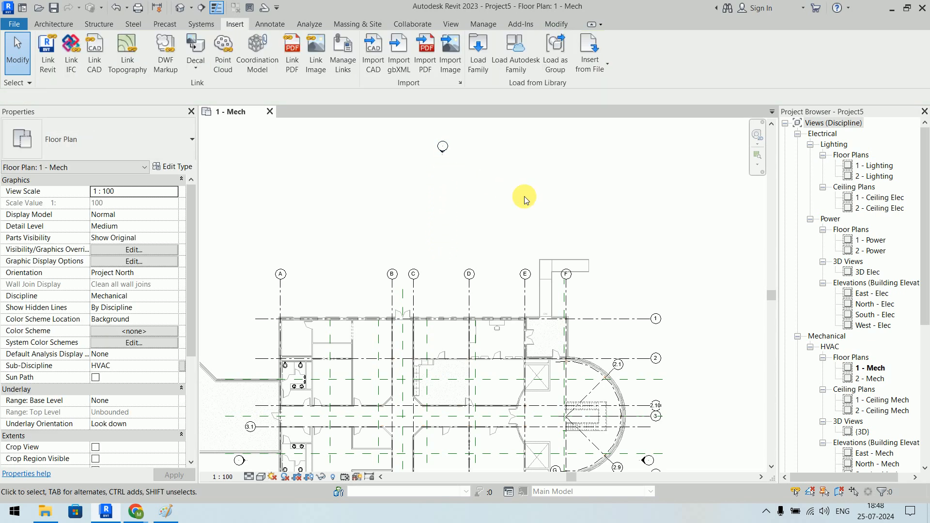
- Move the east elevation marker clear of the linked building, beyond its curved end and grid bubbles
scroll(525, 197, "down", 1)
middle_click_drag(628, 238, 509, 179)
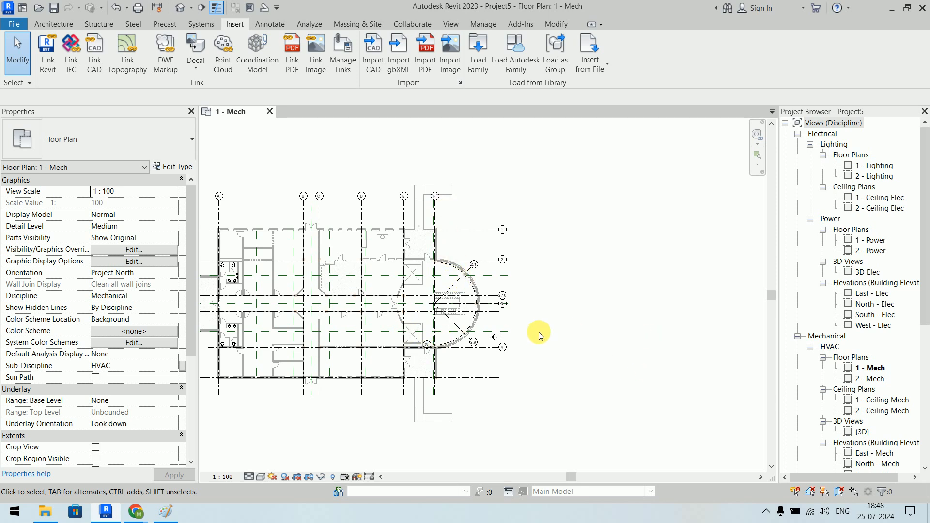
left_click_drag(562, 274, 472, 395)
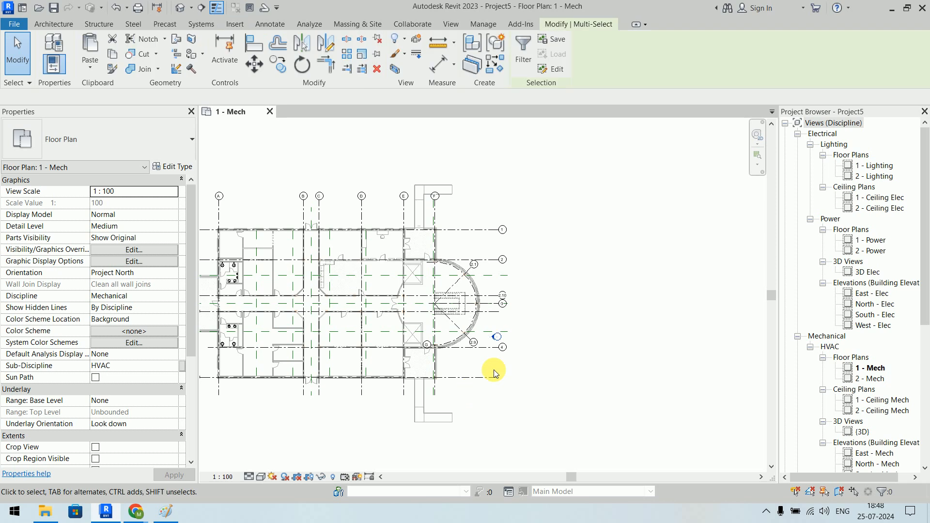
left_click_drag(498, 338, 616, 312)
left_click(595, 357)
scroll(594, 357, "down", 2)
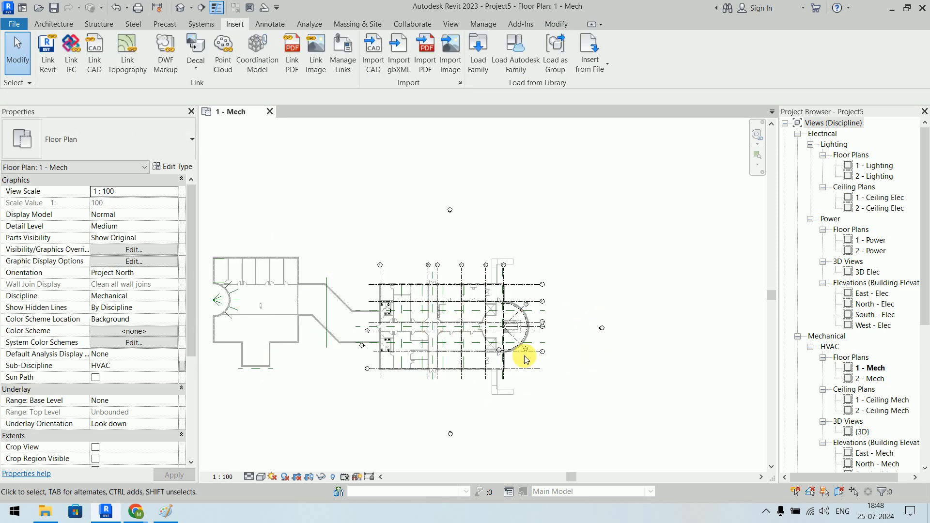
- Move the west elevation marker from between the two wings to outside the far west wing of the linked building
middle_click_drag(457, 336, 535, 302)
scroll(449, 310, "up", 2)
scroll(448, 314, "up", 5)
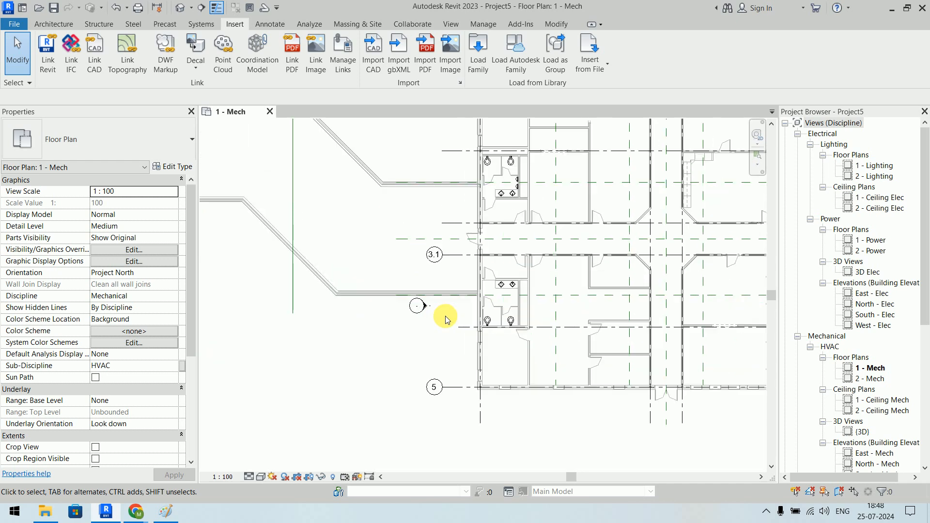
mouse_move(358, 244)
left_mouse_down()
mouse_move(426, 336)
mouse_move(474, 373)
left_mouse_up()
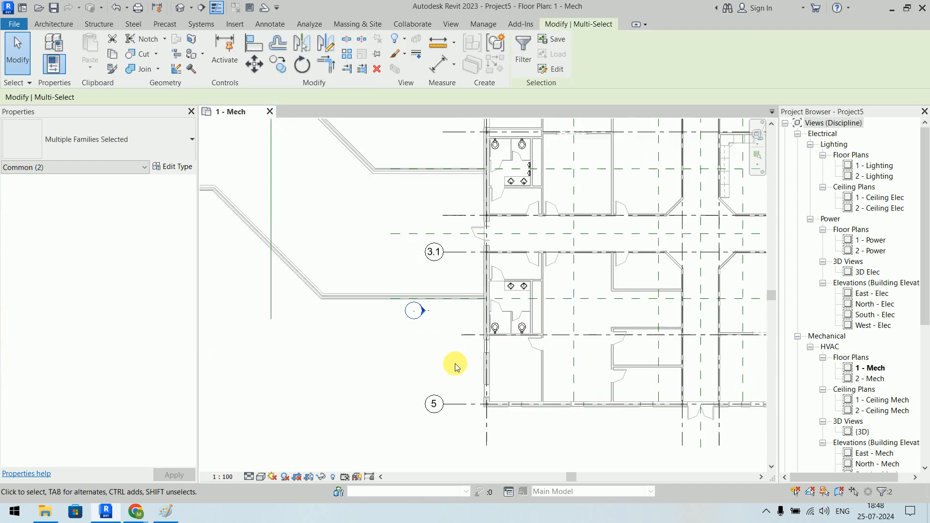
scroll(455, 364, "down", 5)
mouse_move(507, 339)
left_mouse_down()
mouse_move(470, 324)
mouse_move(289, 310)
left_mouse_up()
left_click(287, 341)
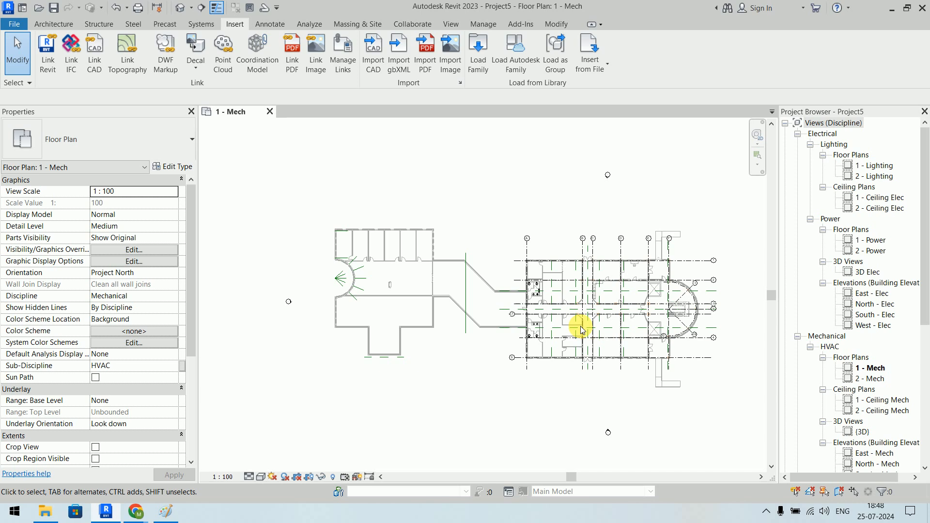
scroll(578, 267, "down", 1)
middle_click_drag(574, 266, 504, 248)
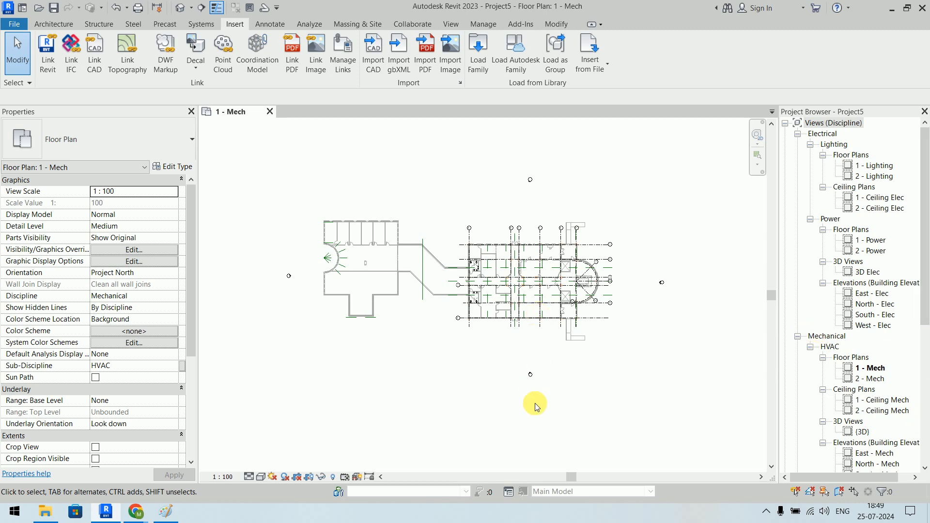
- Review the South elevation views listed under the Electrical, Mechanical and Plumbing disciplines of the project
left_click(878, 318)
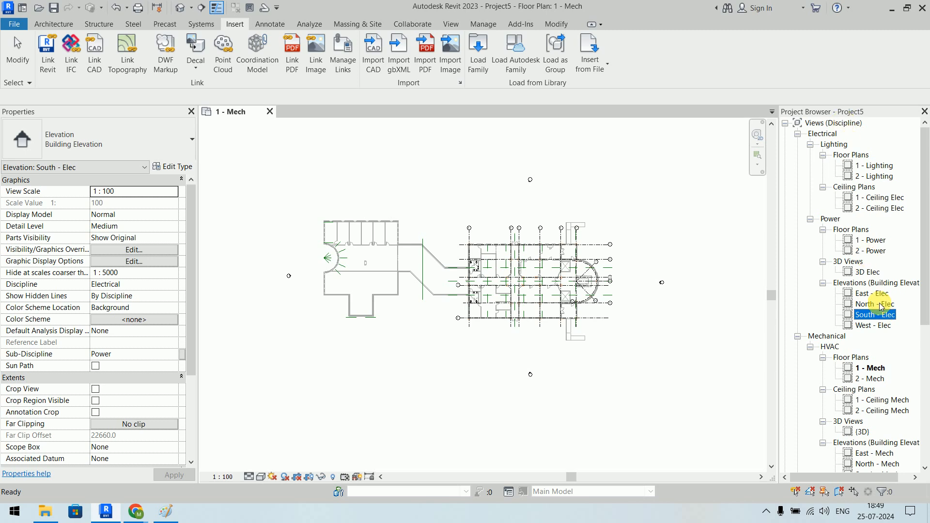
scroll(885, 324, "down", 3)
scroll(885, 325, "down", 3)
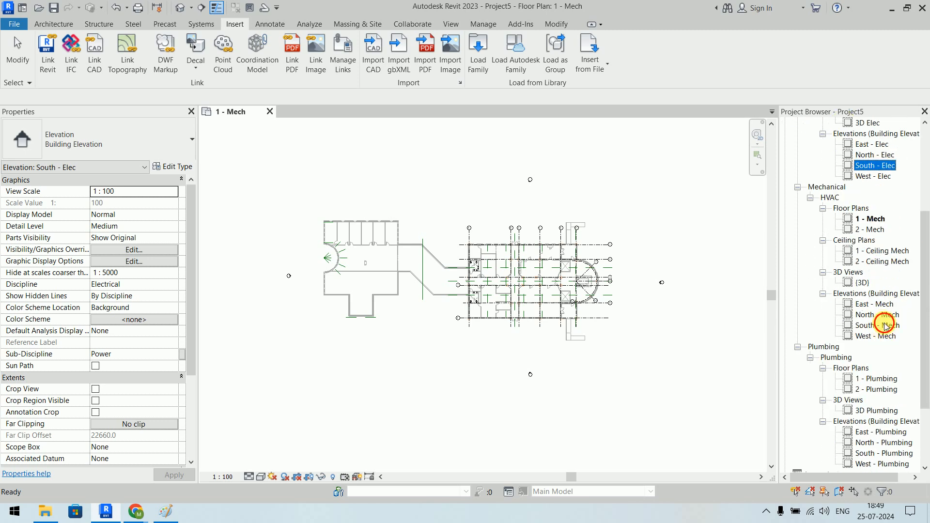
left_click(885, 319)
scroll(885, 325, "down", 3)
left_click(885, 379)
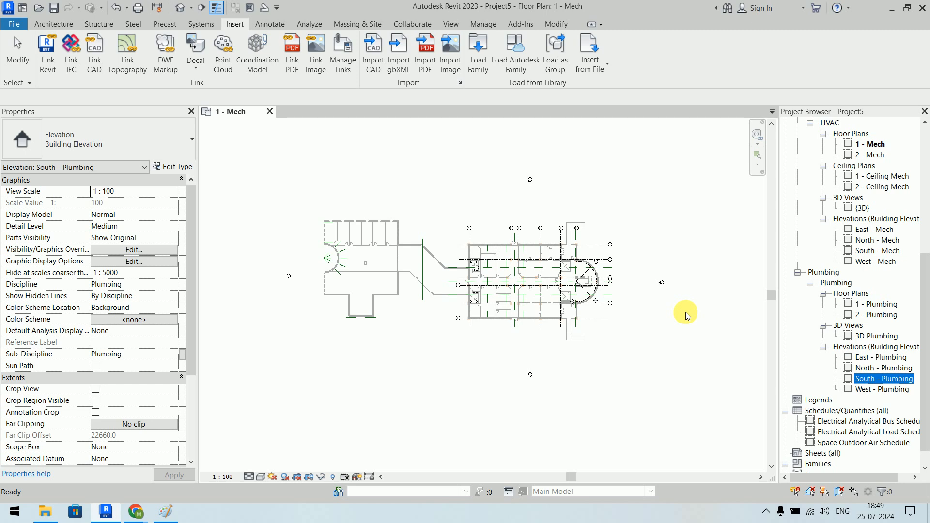
- Open the South - Elec elevation and examine the level heads beside the linked building
scroll(852, 218, "up", 8)
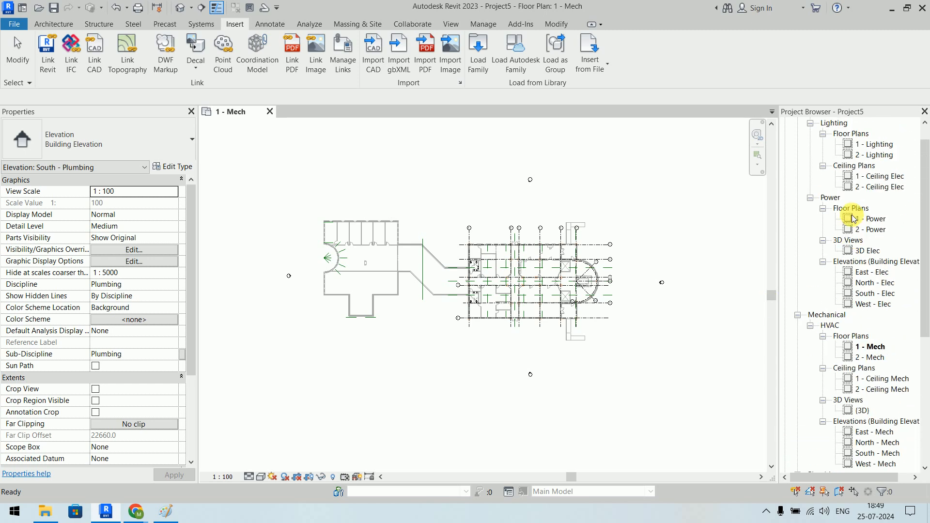
scroll(852, 218, "up", 2)
left_click(882, 315)
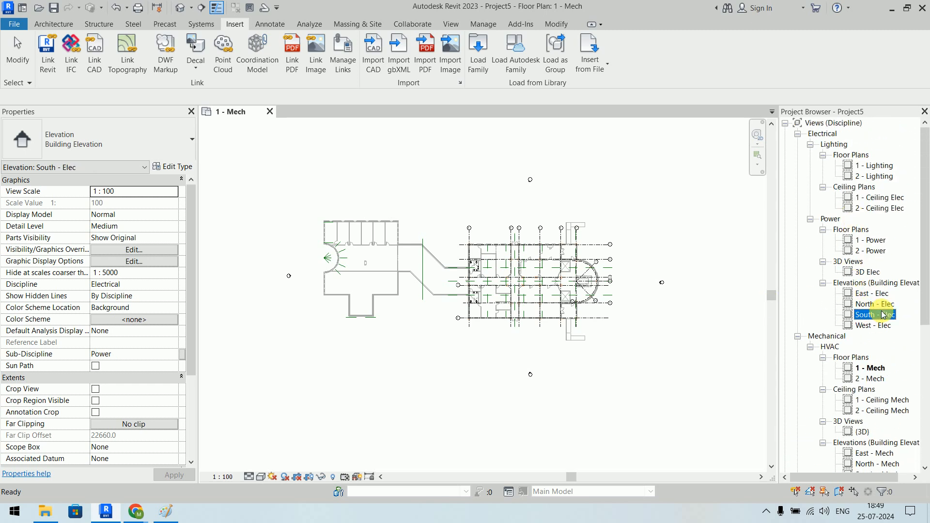
double_click(882, 314)
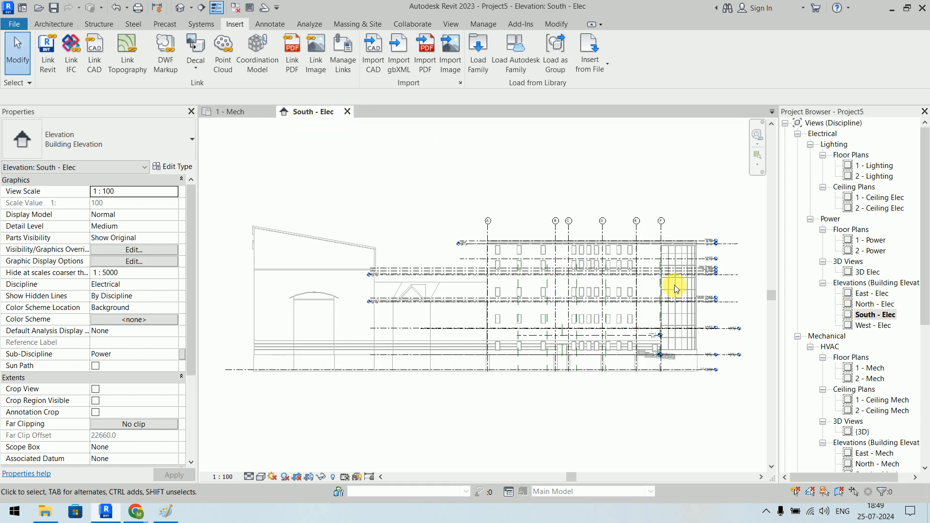
mouse_move(676, 285)
middle_mouse_down()
mouse_move(449, 293)
mouse_move(510, 288)
mouse_move(519, 307)
middle_mouse_up()
scroll(469, 288, "up", 3)
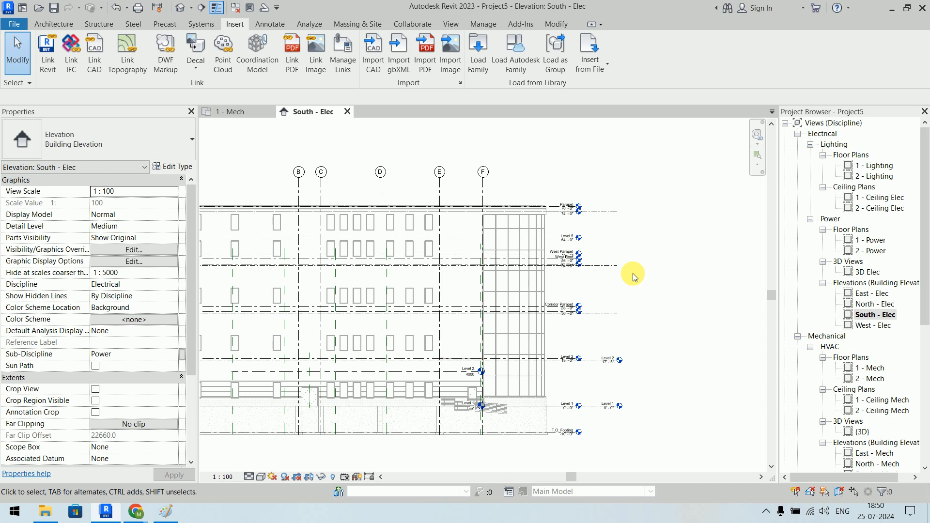
- Inspect the default levels of a new MEP_template project in its South - Elec view, and close that project's views
key("ctrl+n")
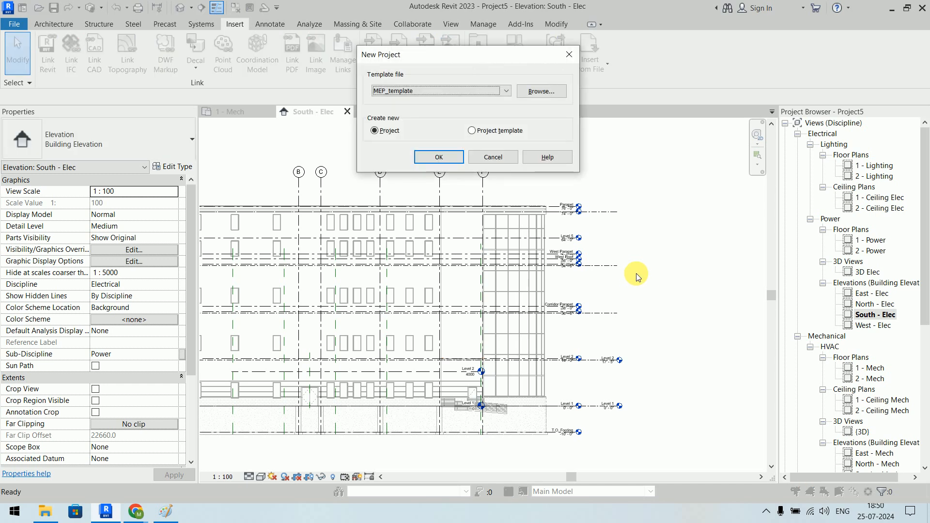
left_click(448, 160)
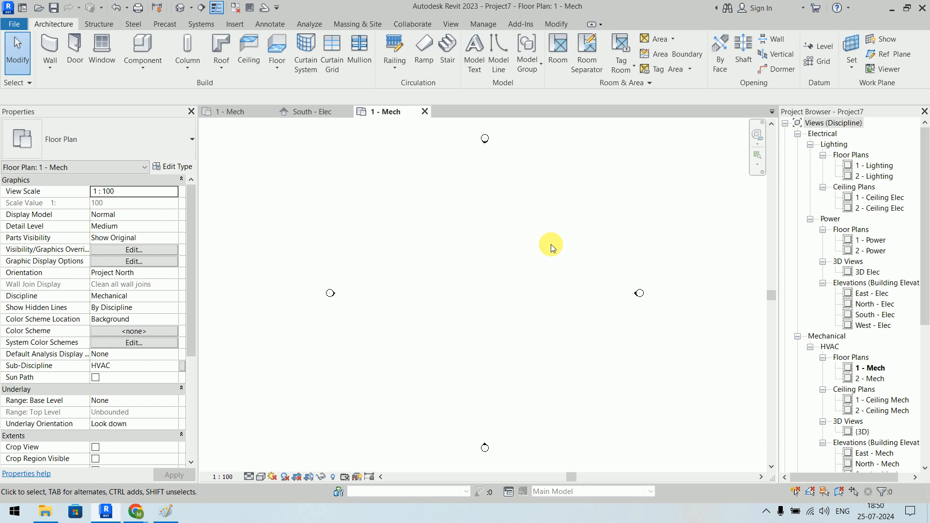
double_click(874, 315)
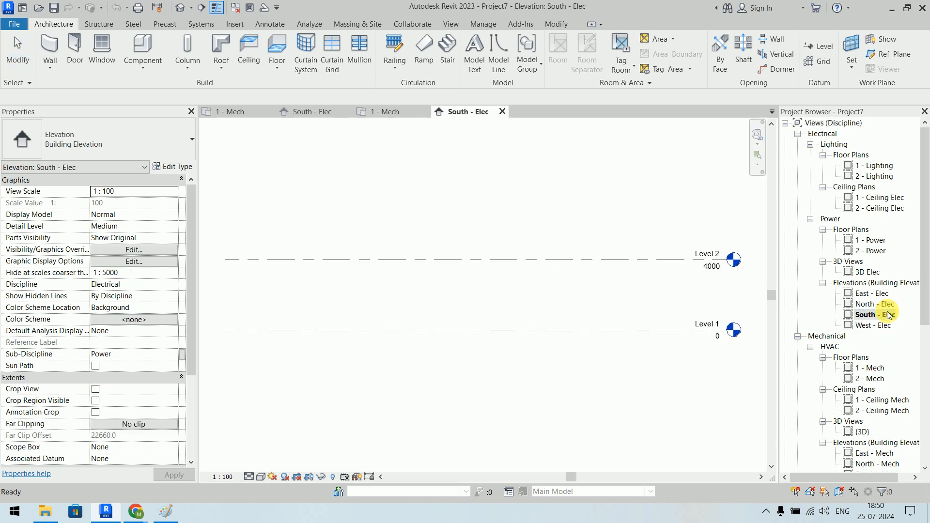
middle_click_drag(687, 372, 449, 368)
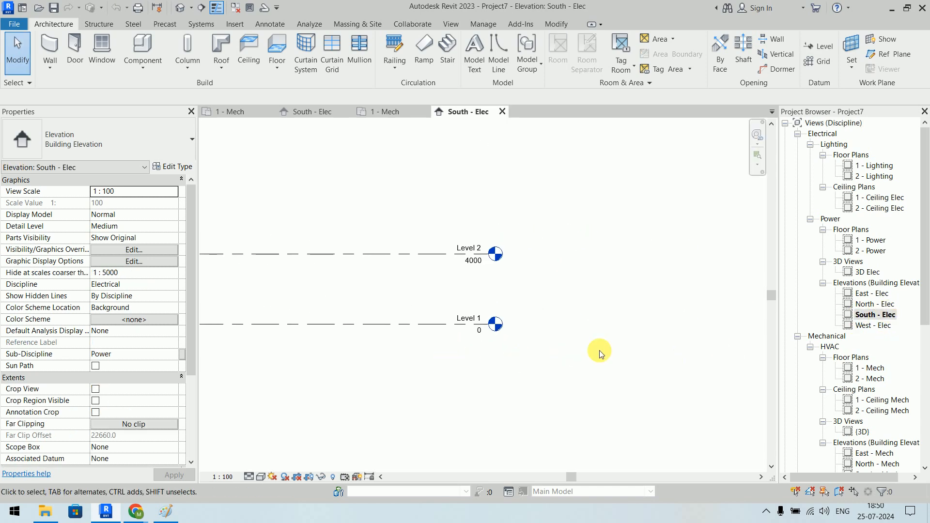
scroll(533, 290, "up", 2)
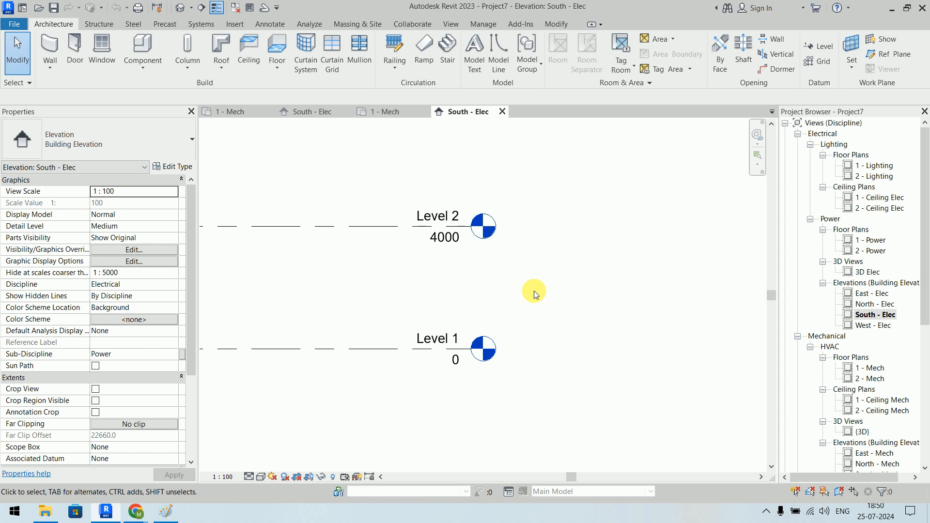
left_click(502, 112)
left_click(425, 112)
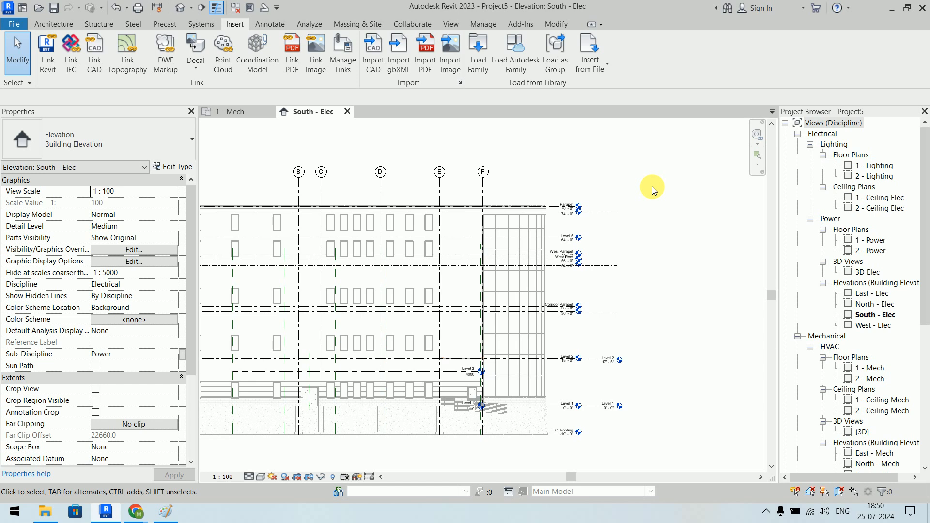
- Extend the project's own Level 1 and Level 2 lines in South - Elec past the level heads of the linked models
scroll(660, 382, "up", 3)
mouse_move(660, 380)
middle_mouse_down()
mouse_move(622, 271)
mouse_move(639, 264)
middle_mouse_up()
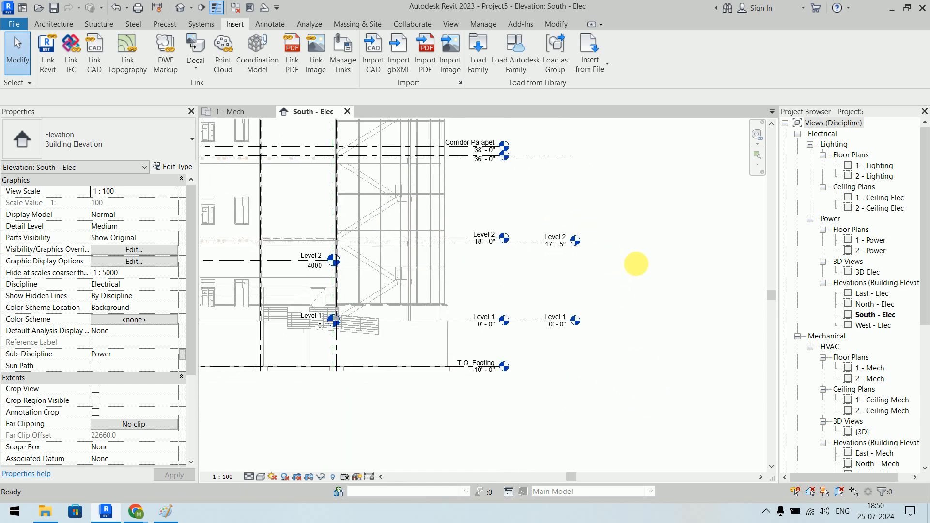
left_click(275, 264)
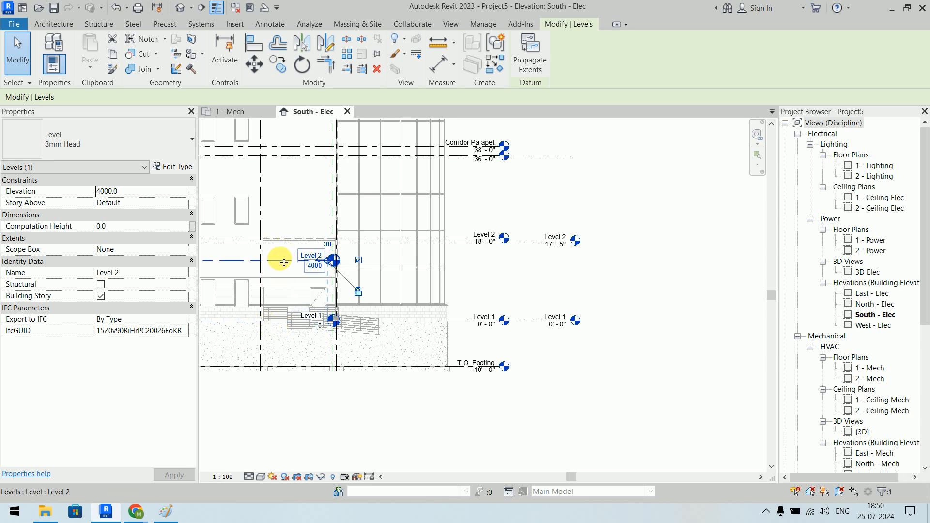
scroll(326, 297, "up", 4)
scroll(327, 295, "up", 3)
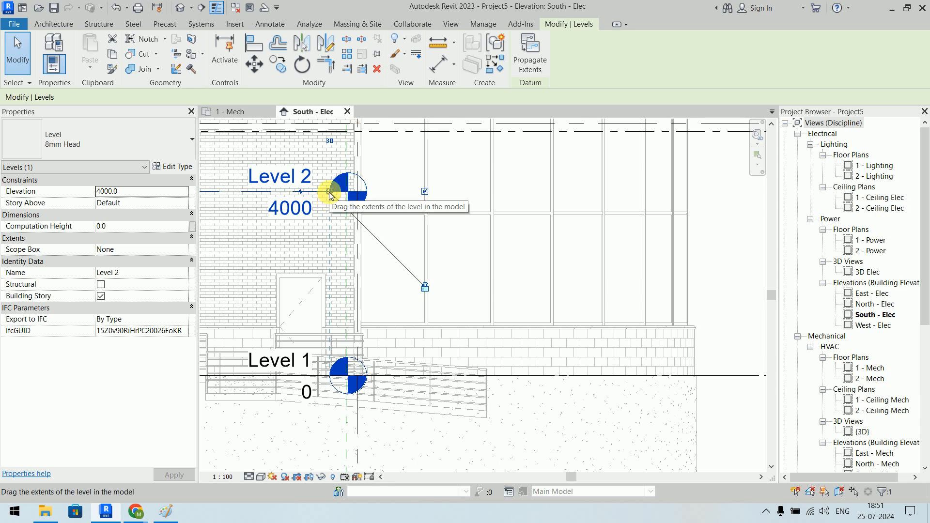
left_click_drag(331, 194, 716, 197)
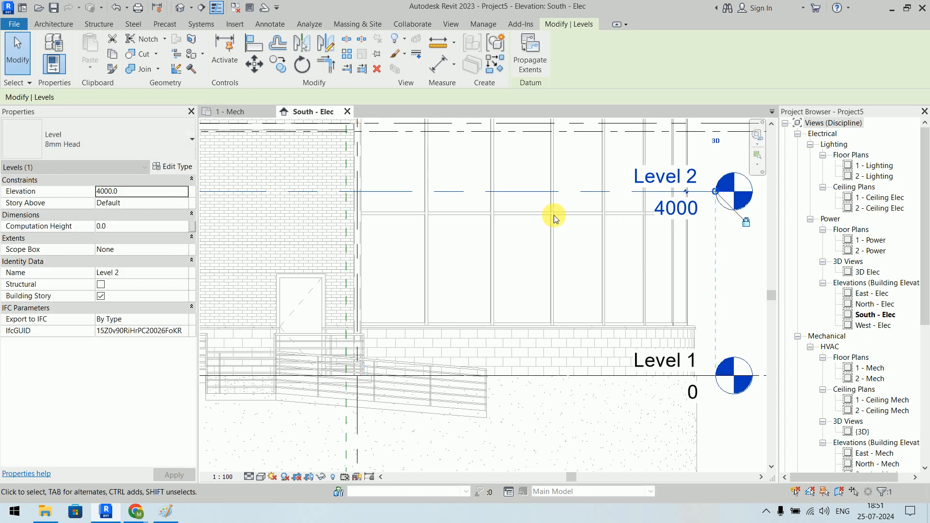
scroll(544, 213, "down", 3)
middle_click_drag(544, 214, 219, 277)
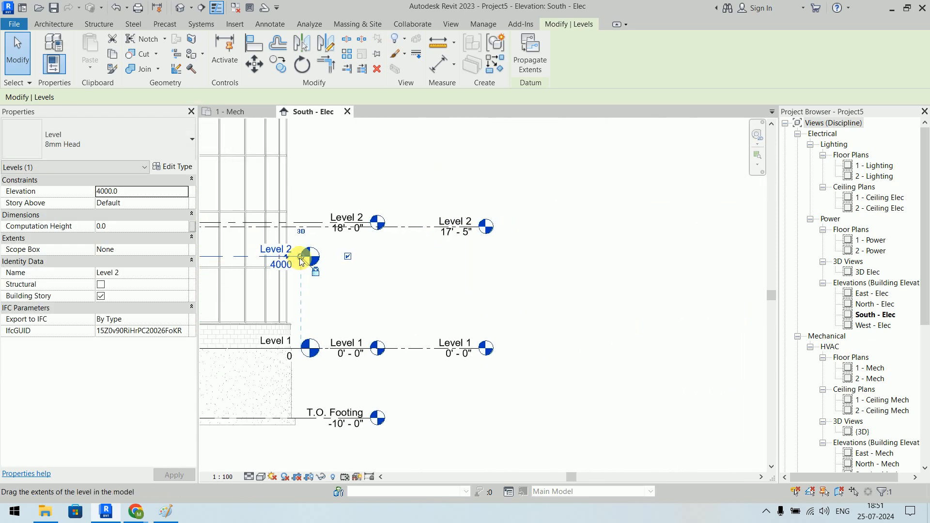
left_click_drag(301, 256, 649, 258)
left_click(573, 431)
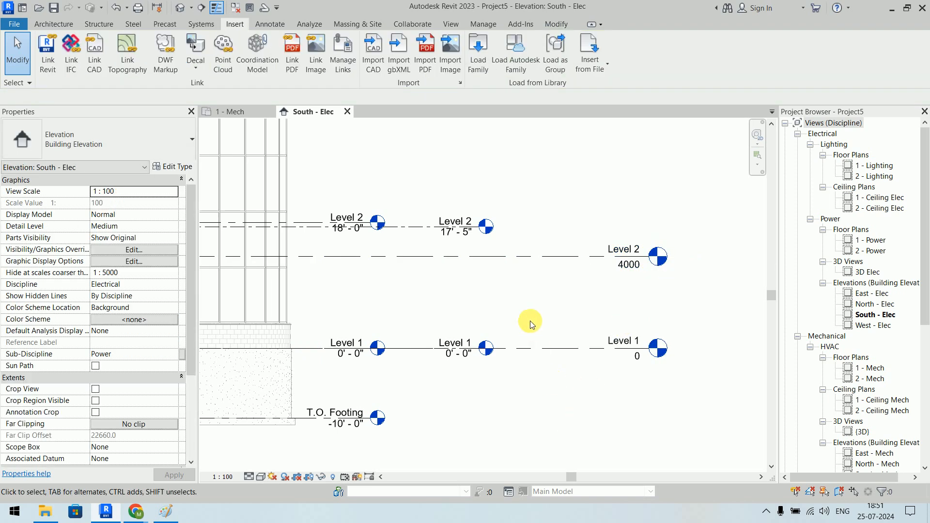
- Compare the project's Level 1 and Level 2 with the levels of the linked models across the South - Elec elevation
scroll(530, 314, "down", 3)
scroll(530, 319, "down", 2)
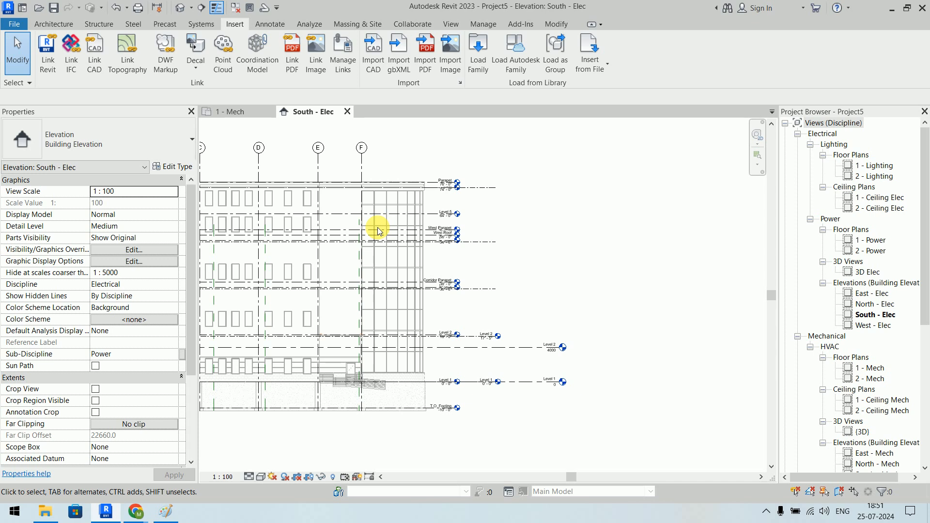
scroll(557, 397, "up", 3)
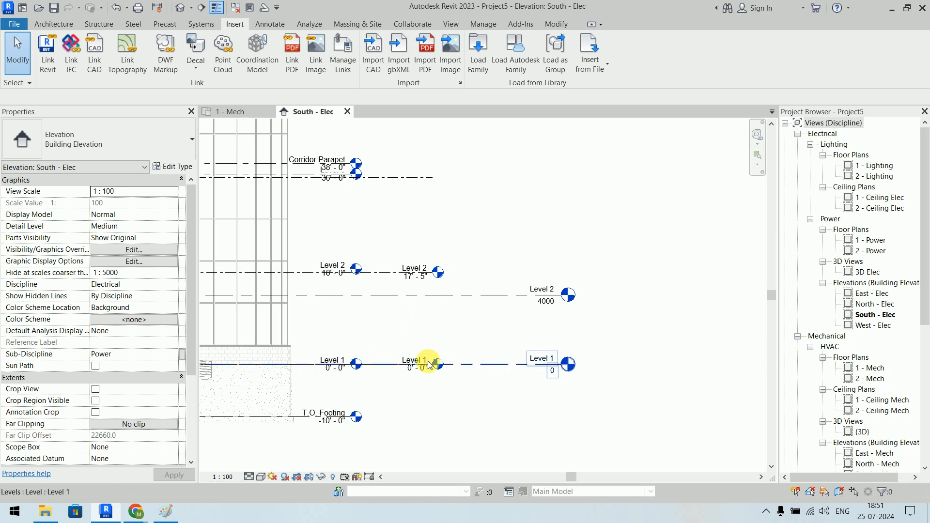
scroll(553, 202, "down", 2)
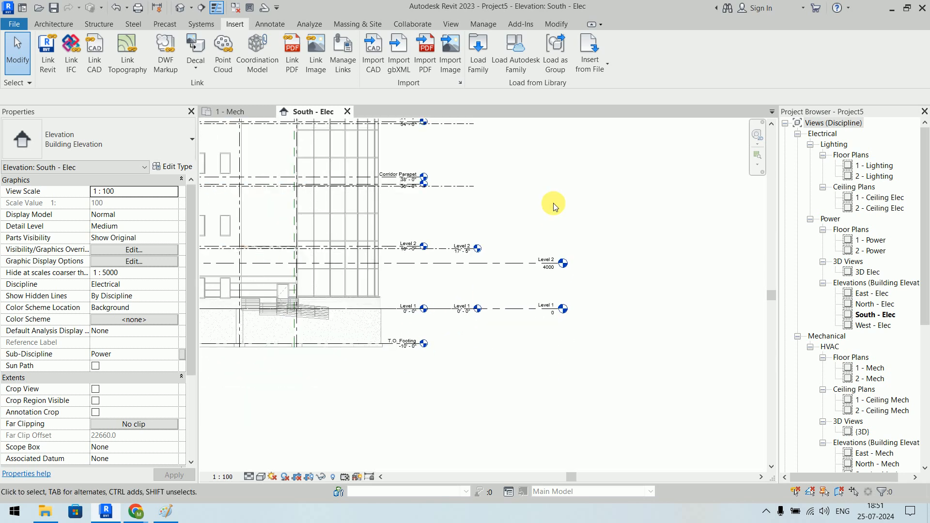
scroll(553, 202, "down", 2)
middle_click_drag(556, 201, 576, 277)
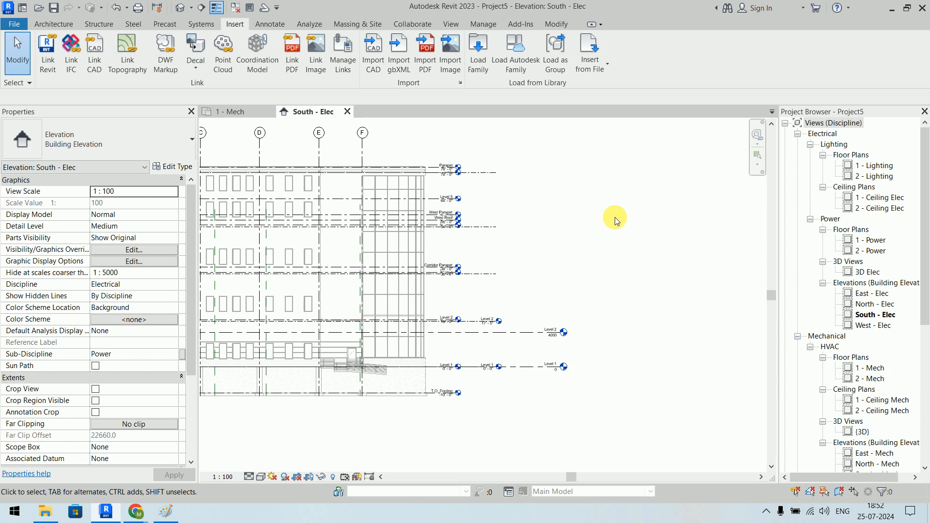
- Switch to Paint, discard the current drawing and handwrite "Visibility graphics → VG" on a blank canvas
left_click(166, 512)
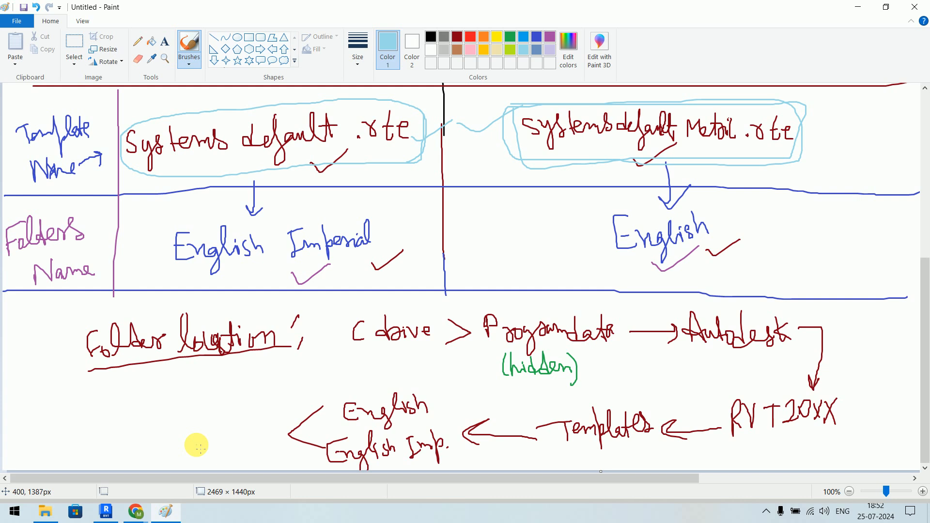
key("ctrl+n")
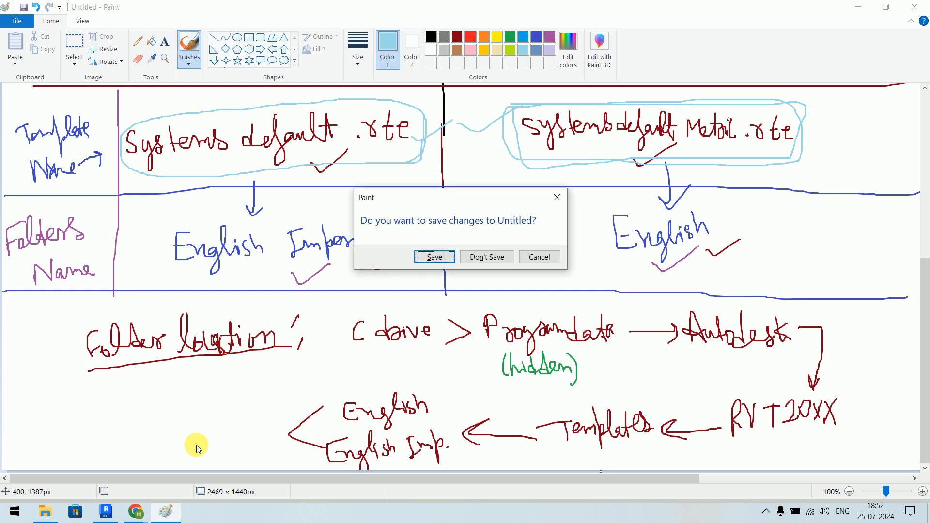
left_click(502, 255)
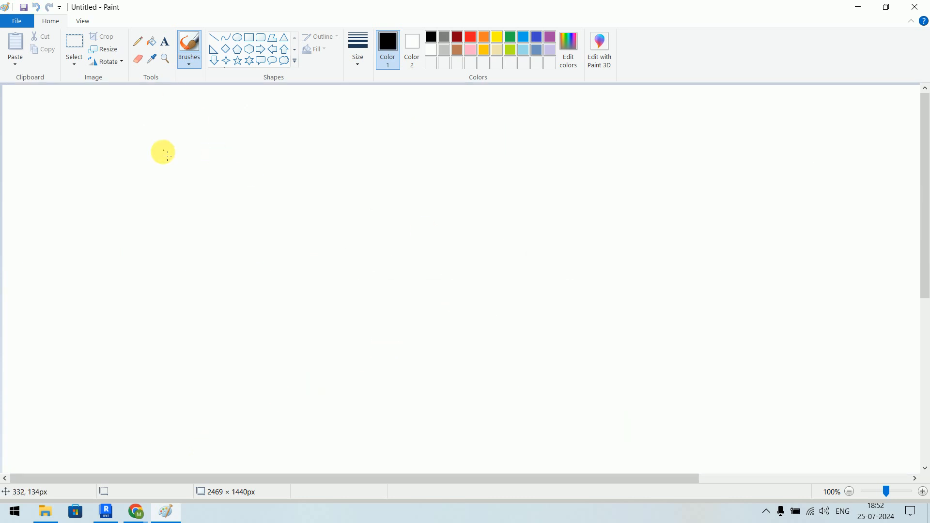
mouse_move(119, 129)
left_mouse_down()
mouse_move(125, 145)
mouse_move(141, 137)
mouse_move(153, 170)
mouse_move(181, 169)
mouse_move(207, 137)
mouse_move(244, 161)
mouse_move(291, 148)
mouse_move(314, 172)
mouse_move(318, 152)
mouse_move(334, 166)
mouse_move(355, 150)
mouse_move(369, 169)
mouse_move(436, 161)
mouse_move(435, 176)
left_mouse_up()
left_click_drag(530, 145, 552, 150)
left_click_drag(617, 141, 606, 192)
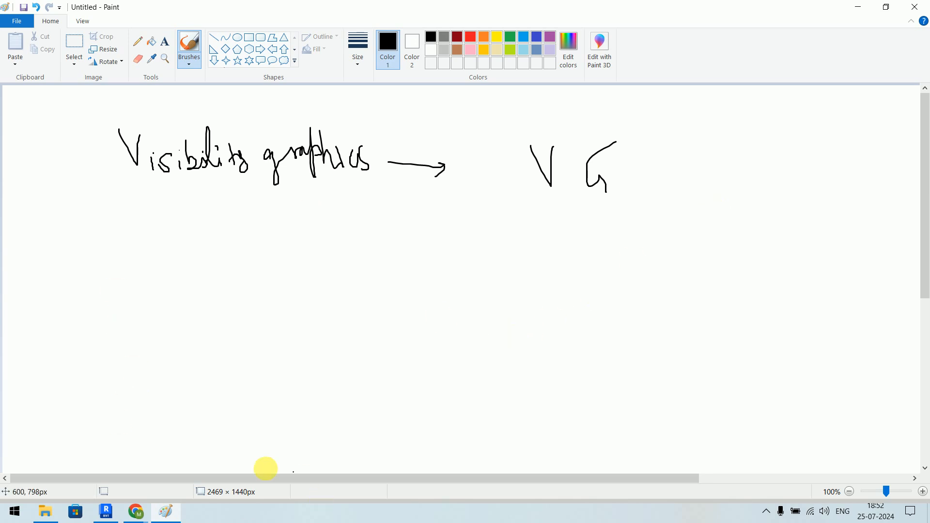
- Return to Revit and review the Visibility/Graphic Overrides of South - Elec, from the model and annotation categories through to the Revit links
left_click(107, 511)
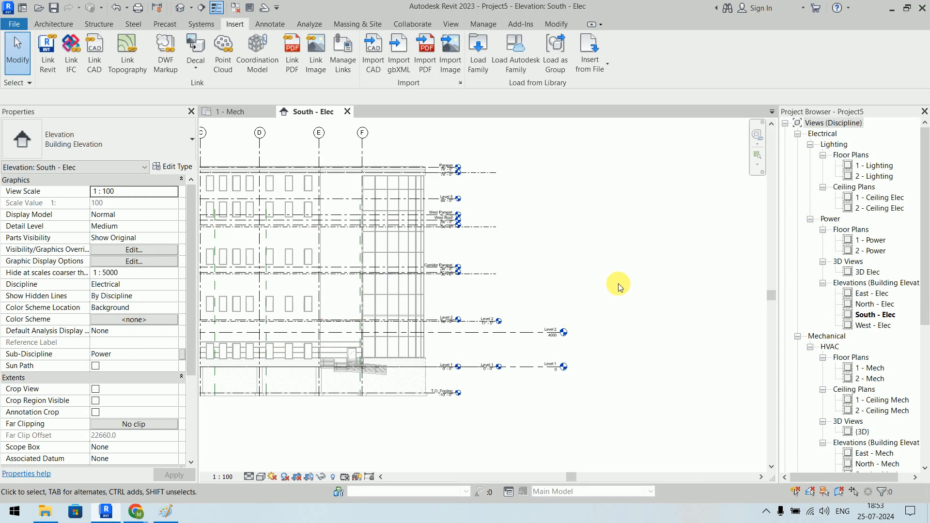
key("v")
key("g")
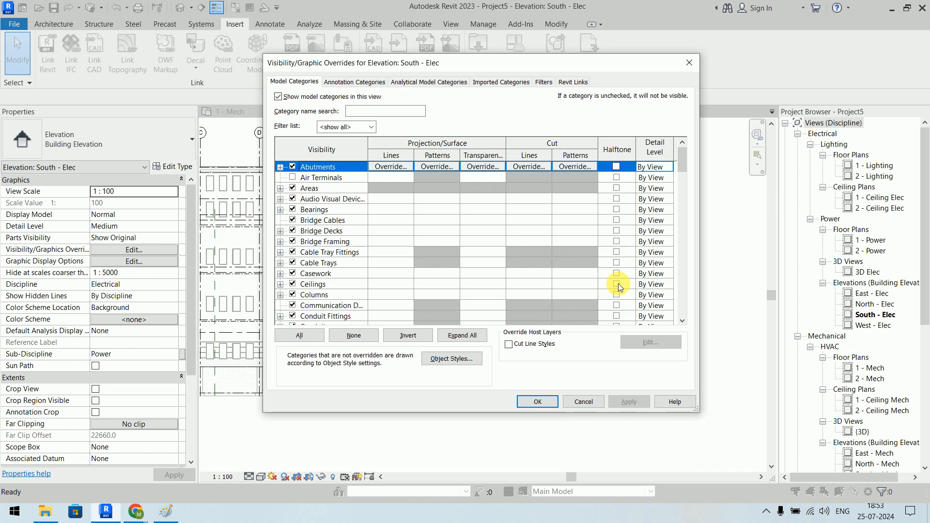
left_click_drag(443, 73, 390, 72)
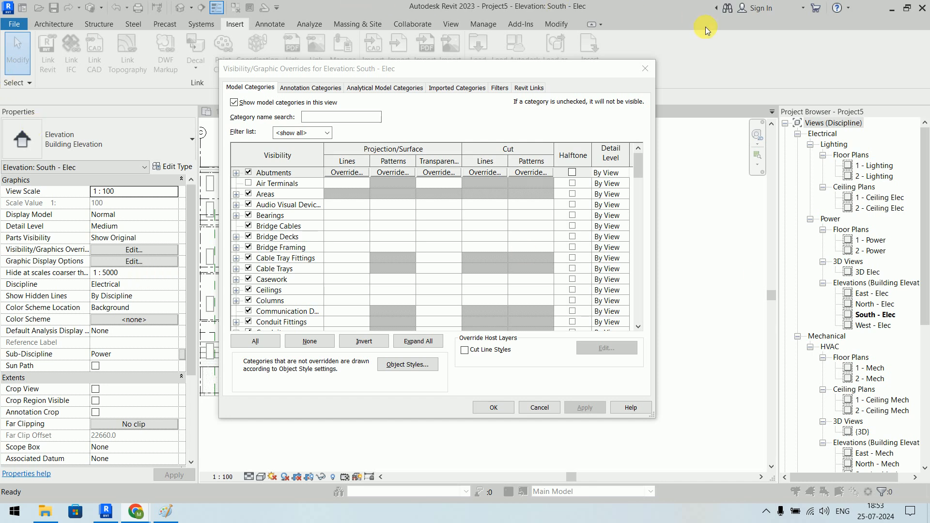
left_click(466, 70)
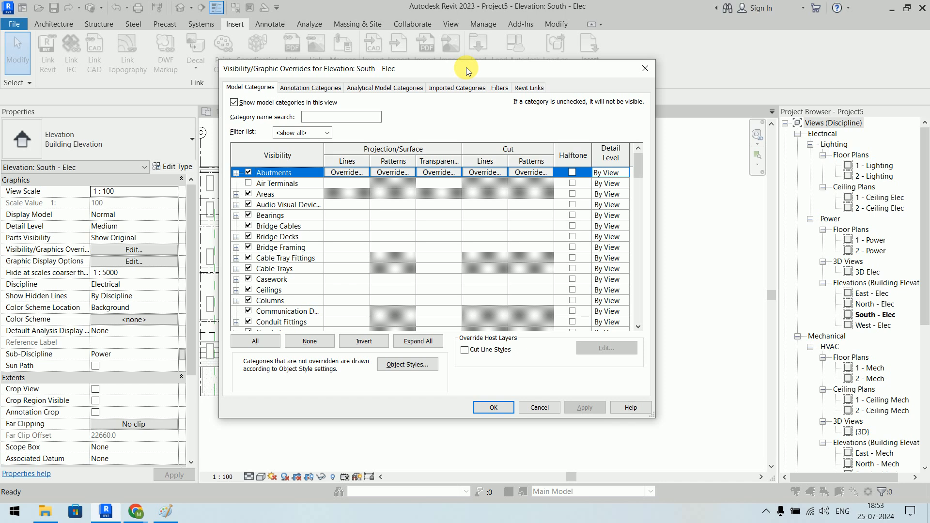
left_click(311, 88)
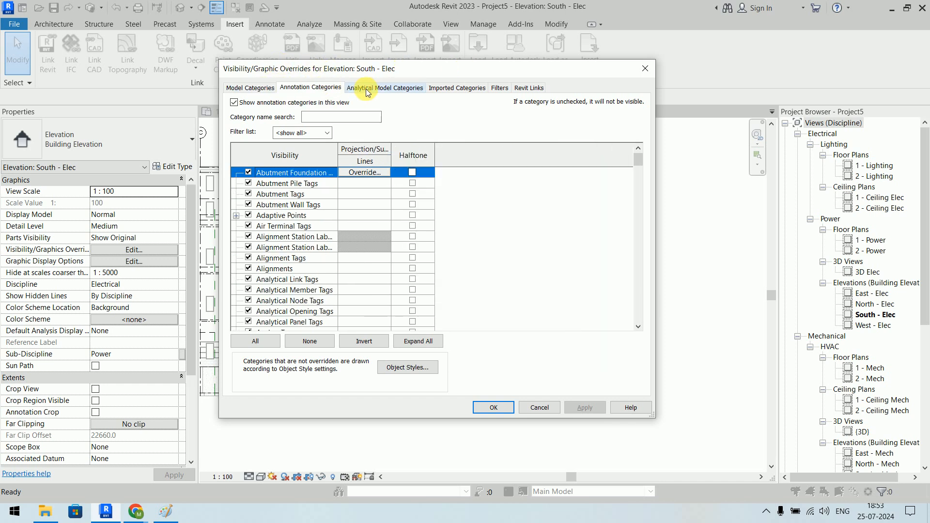
left_click(378, 88)
left_click(454, 89)
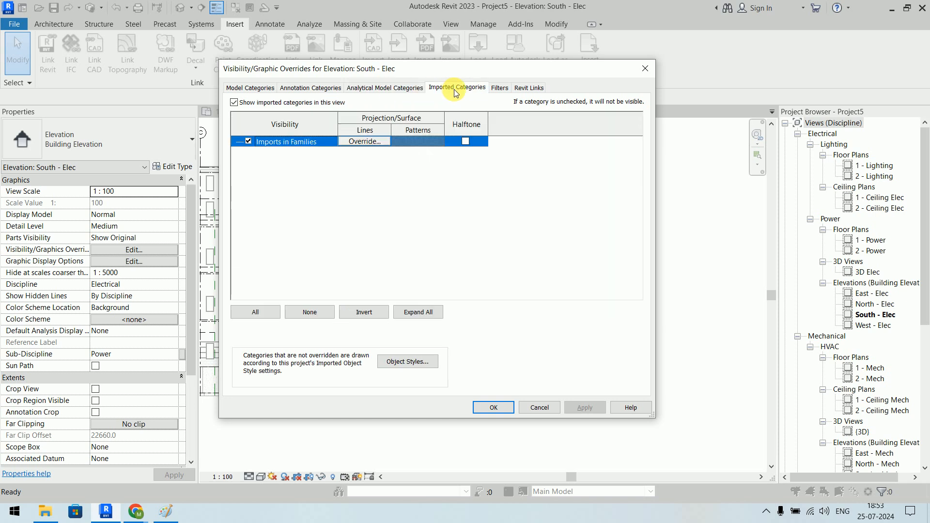
left_click(500, 89)
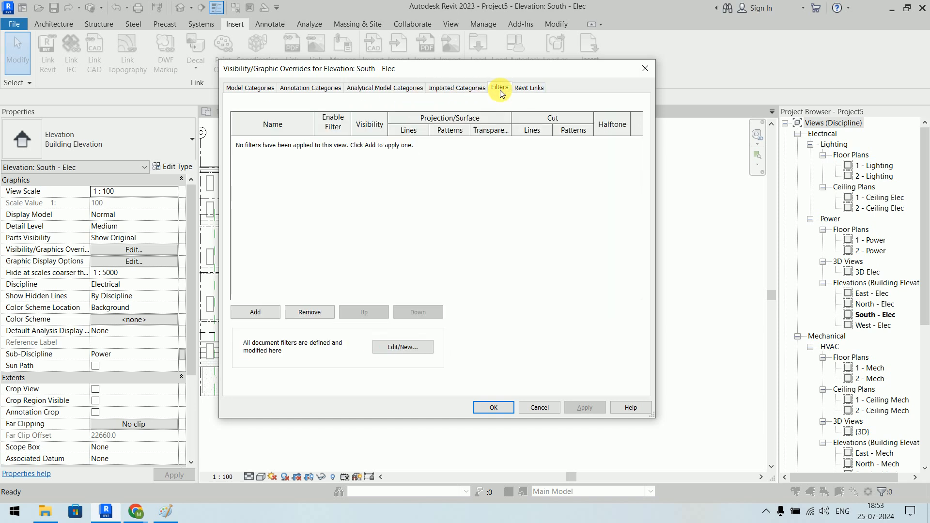
left_click(526, 88)
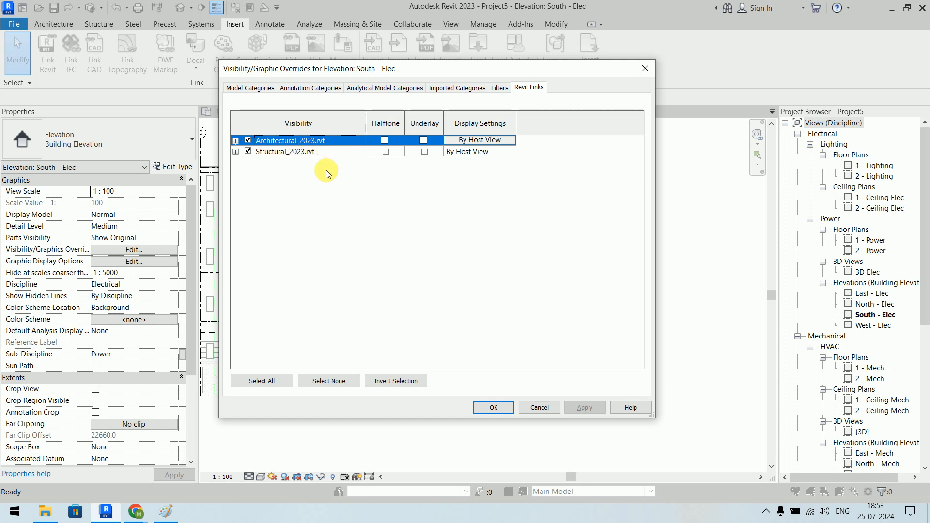
- Set the display settings of the Structural_2023.rvt link to Custom, with its model categories also set to Custom
left_click(484, 154)
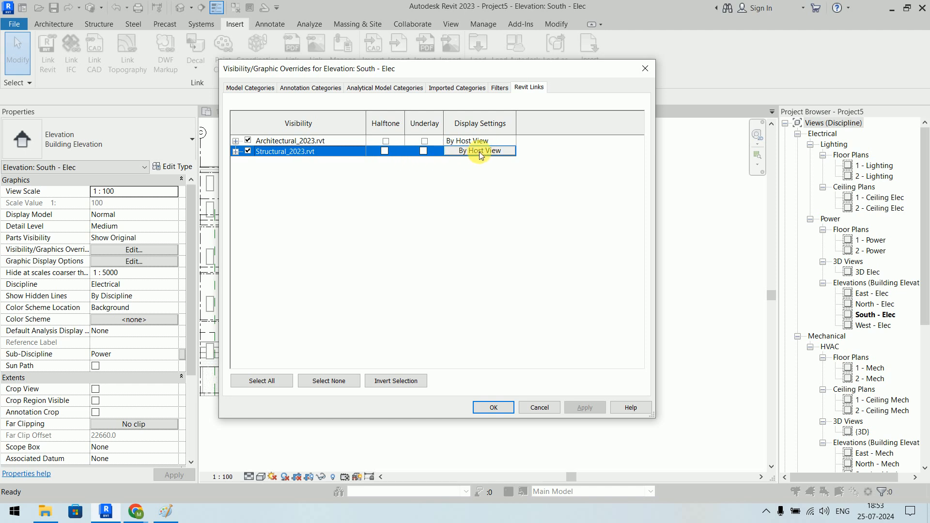
left_click(479, 152)
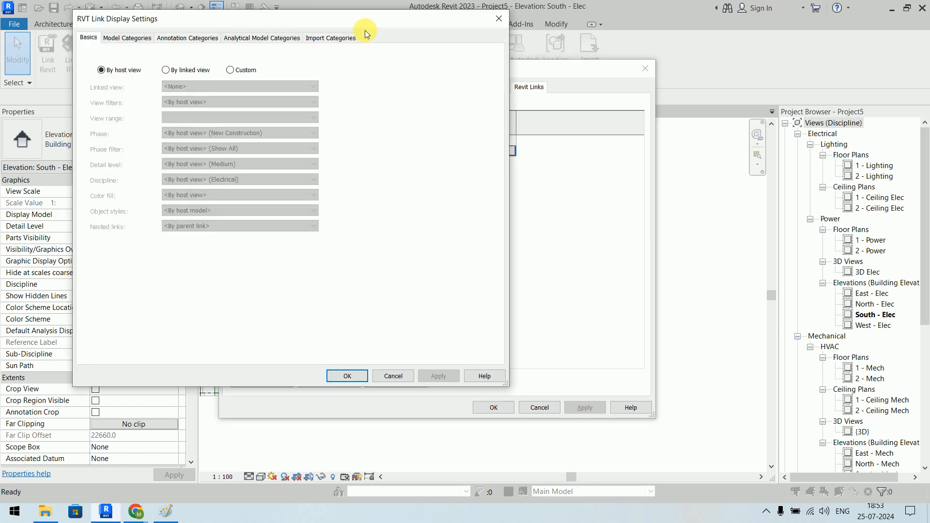
left_click_drag(364, 30, 460, 40)
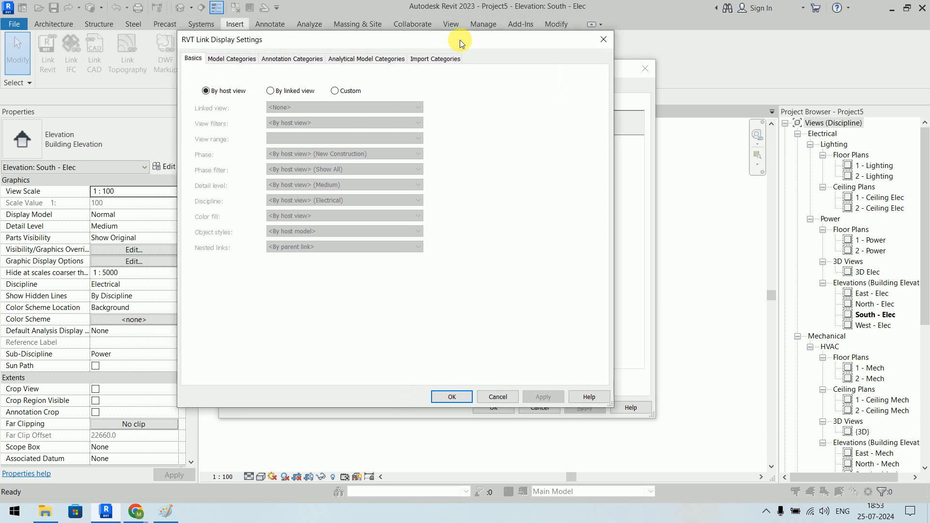
left_click(334, 91)
left_click(239, 62)
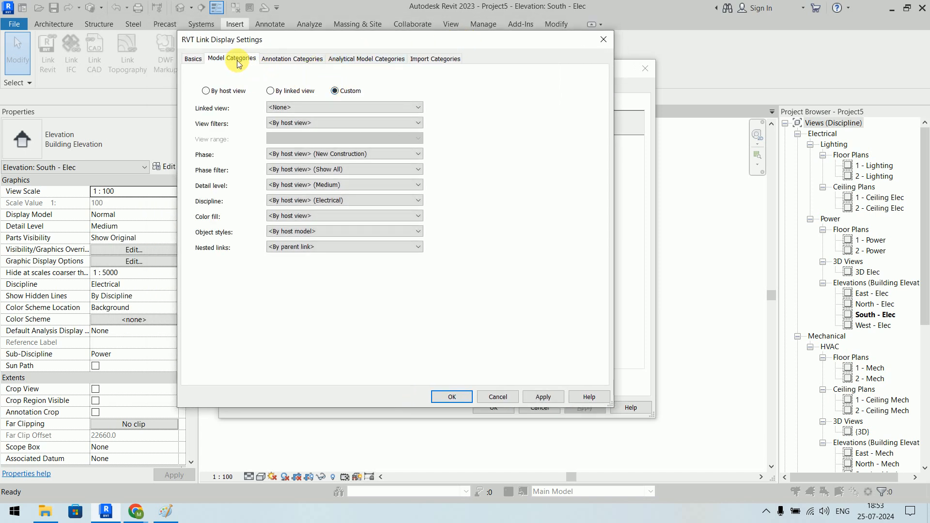
left_click(339, 79)
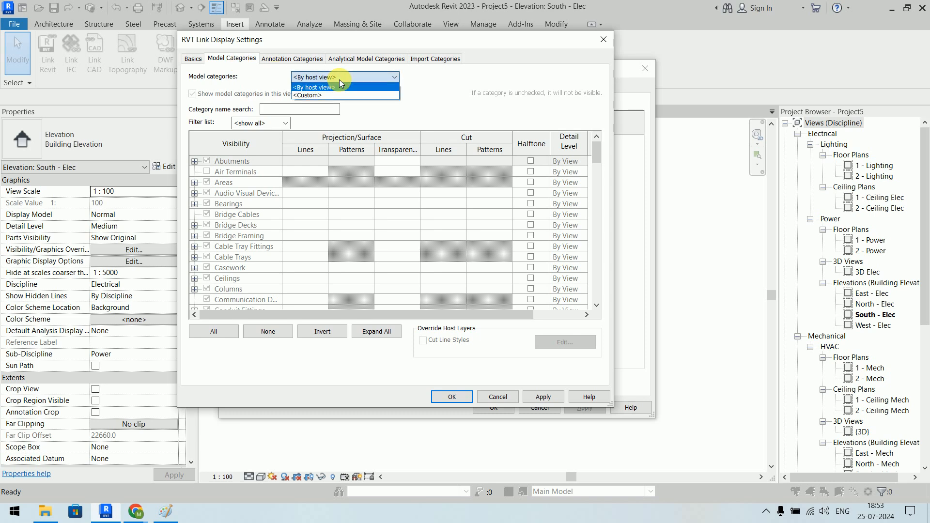
left_click(335, 93)
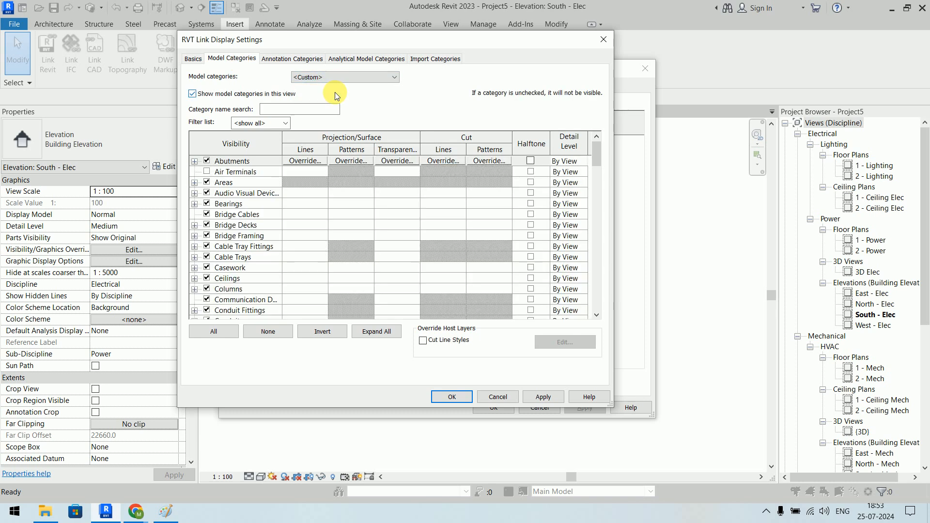
- Set the structural link's annotation categories to Custom, hide its Levels, and apply the overrides to the South - Elec view
left_click(295, 62)
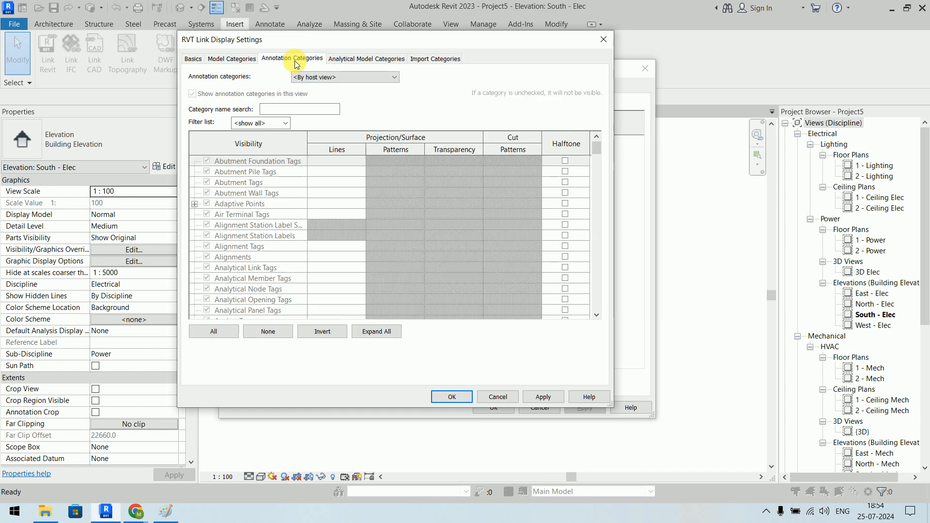
left_click(334, 76)
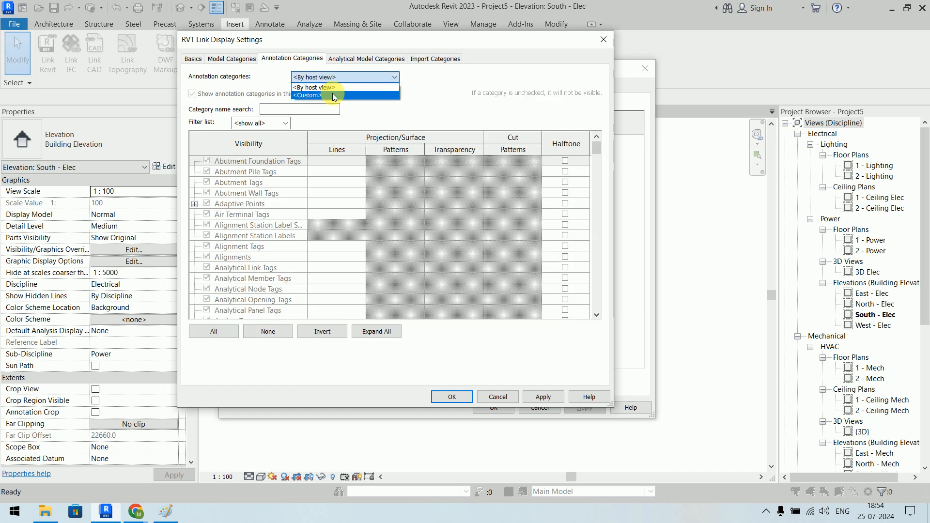
left_click(333, 95)
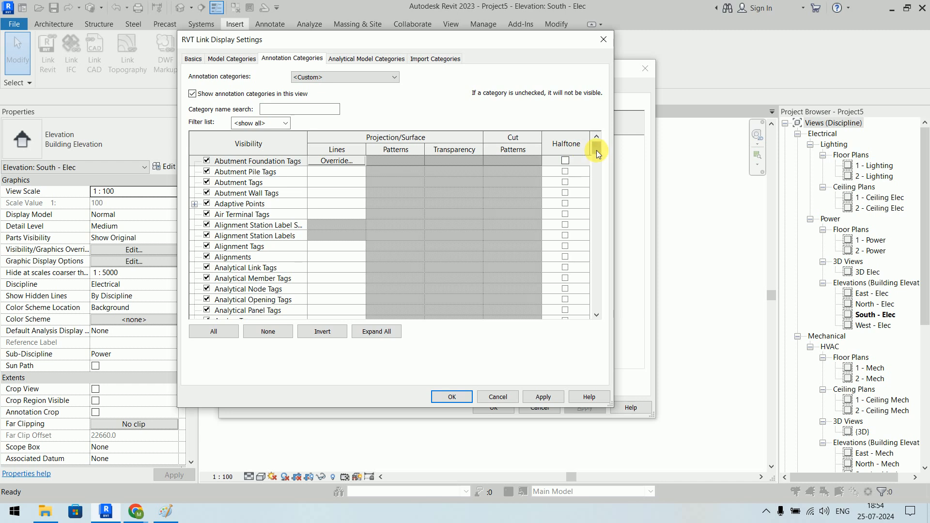
left_click_drag(597, 150, 594, 213)
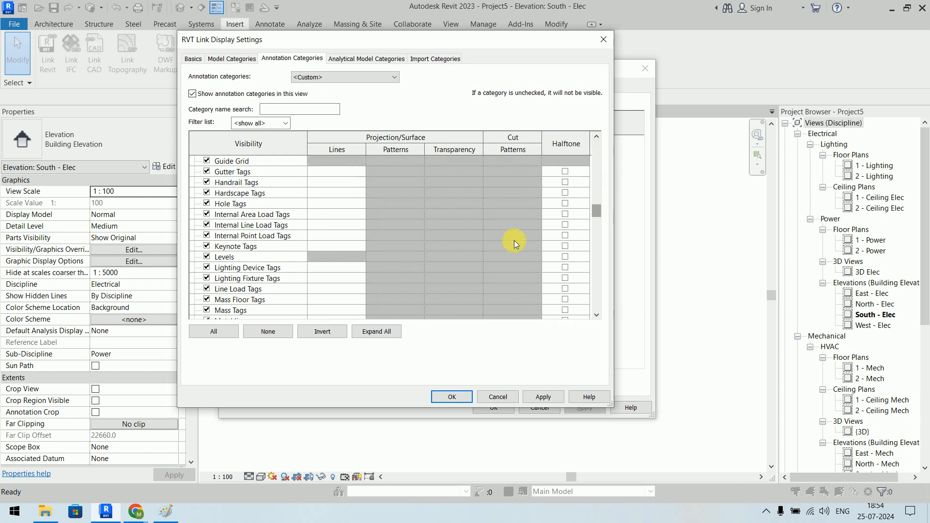
left_click(207, 257)
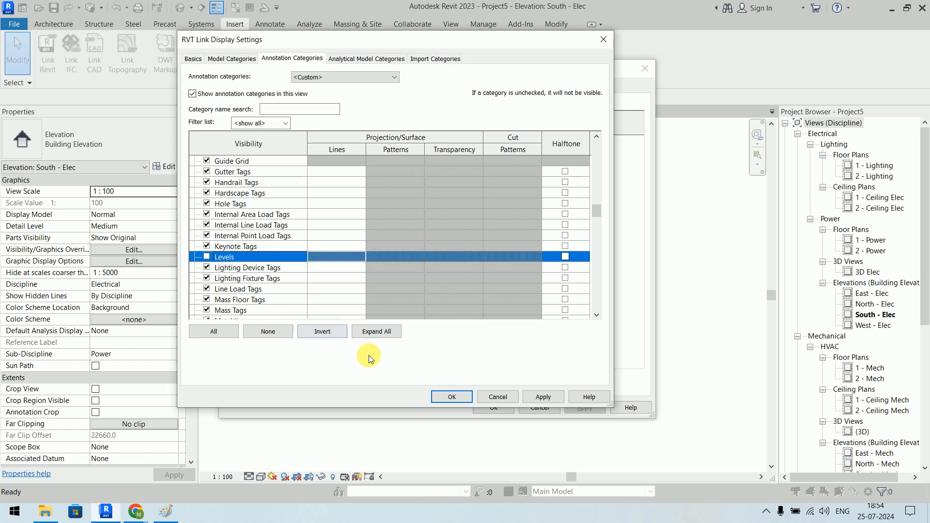
left_click(452, 395)
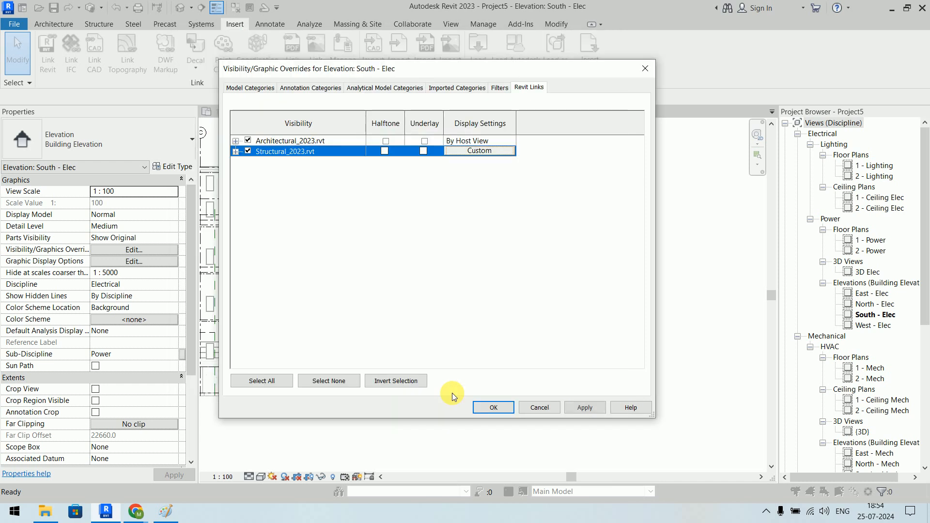
left_click(484, 405)
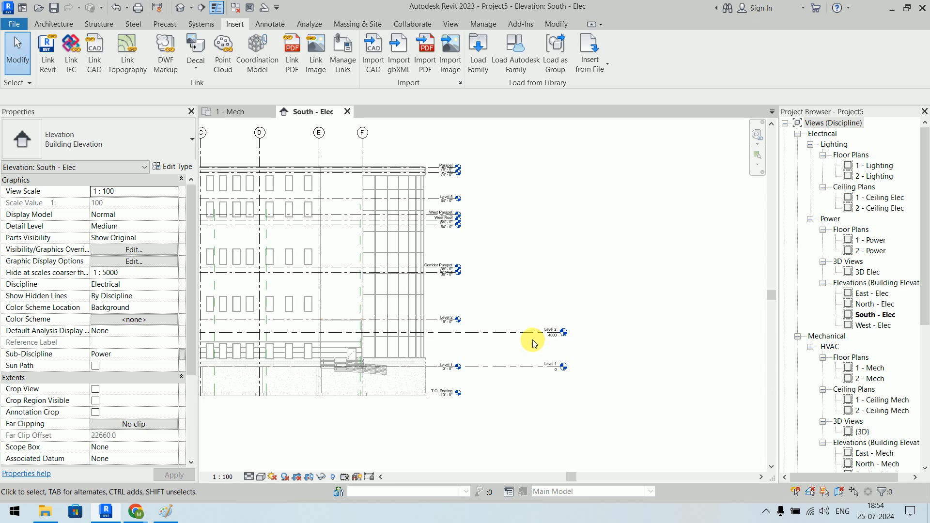
- Align the project's own Level 2 line with Level 2 of the linked architectural model in South - Elec
scroll(531, 344, "up", 3)
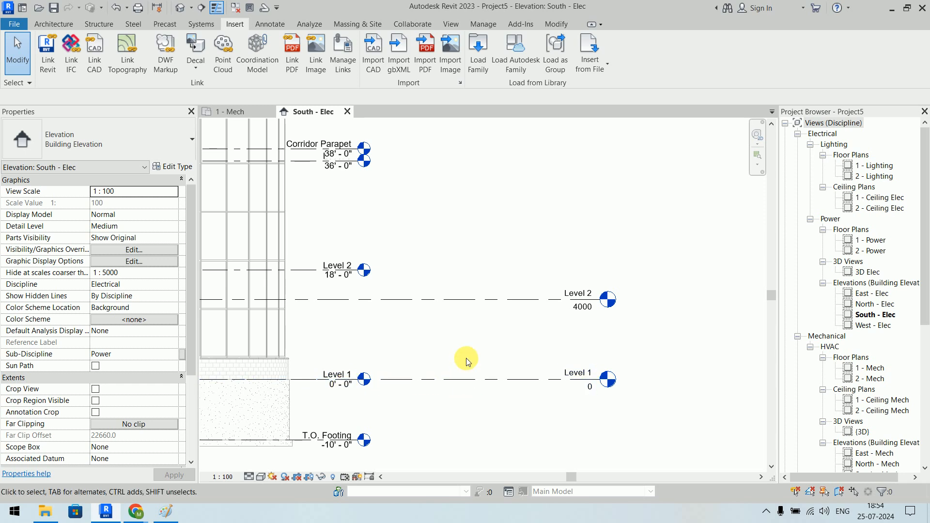
scroll(380, 288, "up", 1)
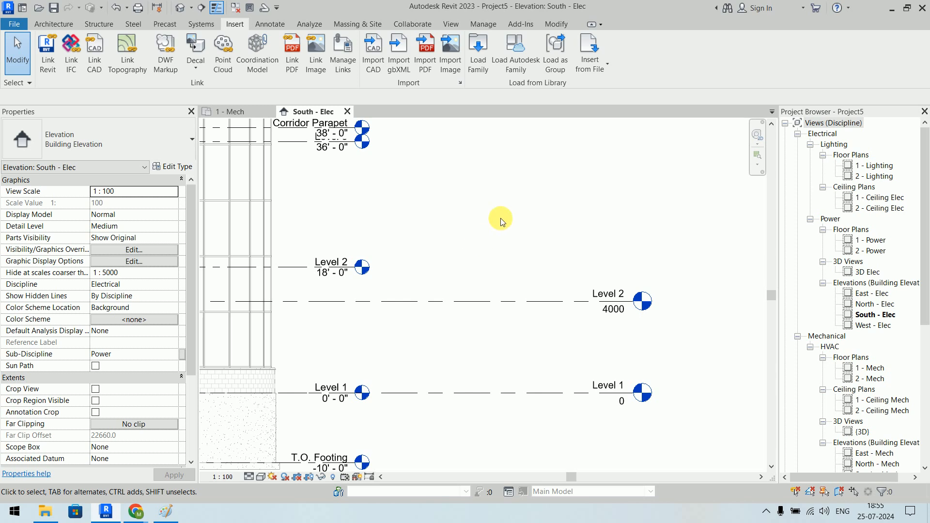
key("a")
key("l")
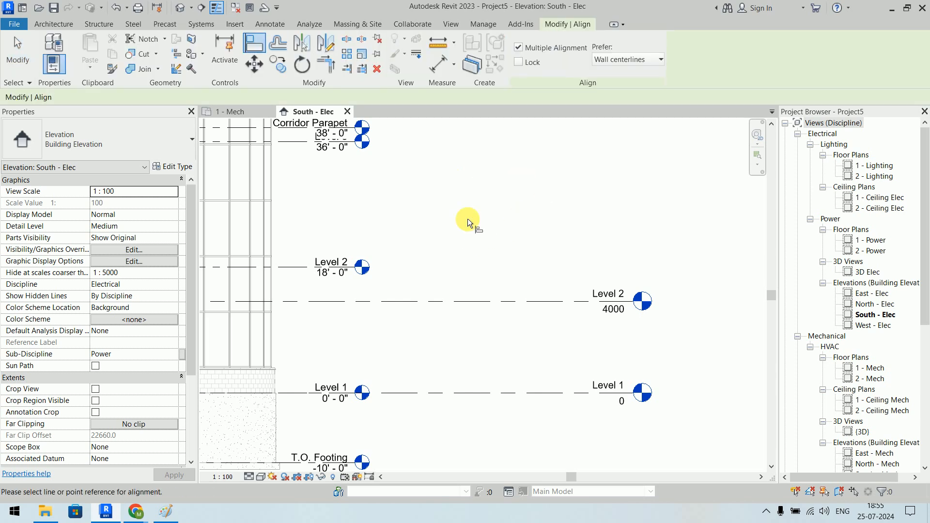
left_click(295, 265)
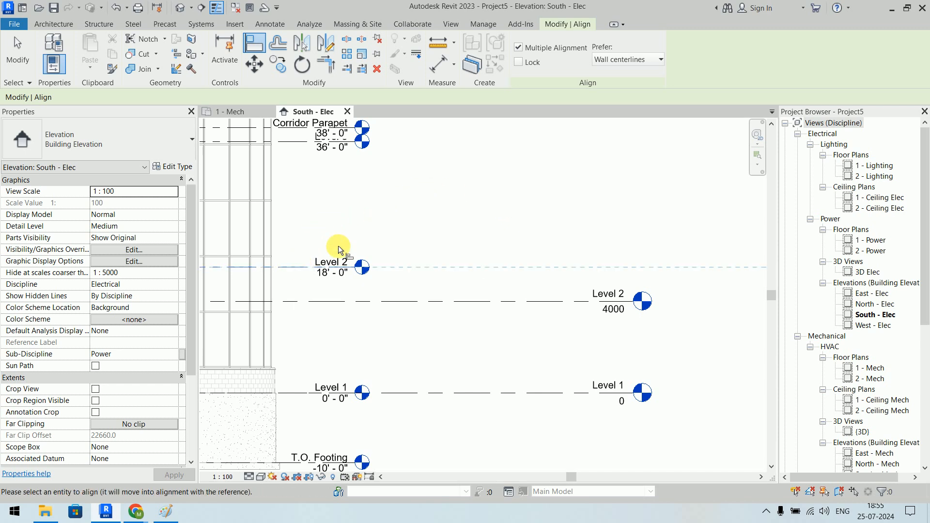
left_click(397, 301)
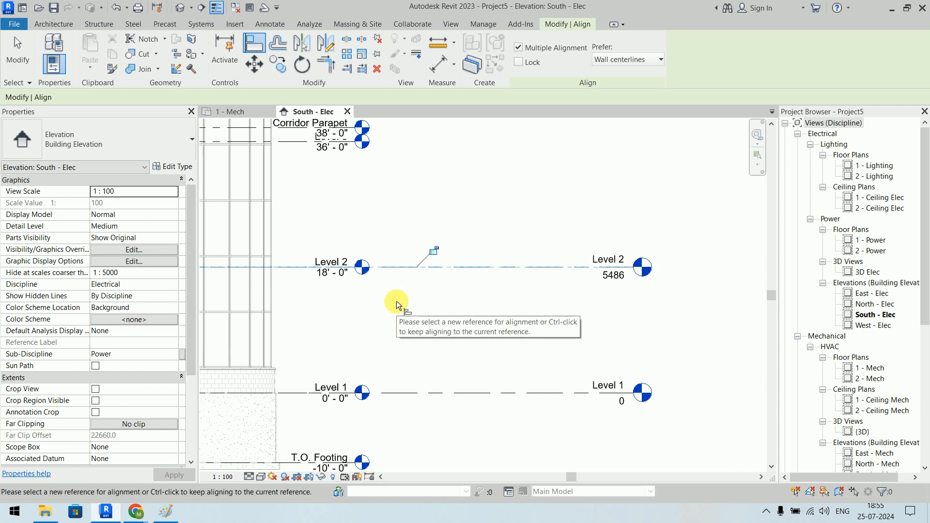
key("Escape")
key("Escape")
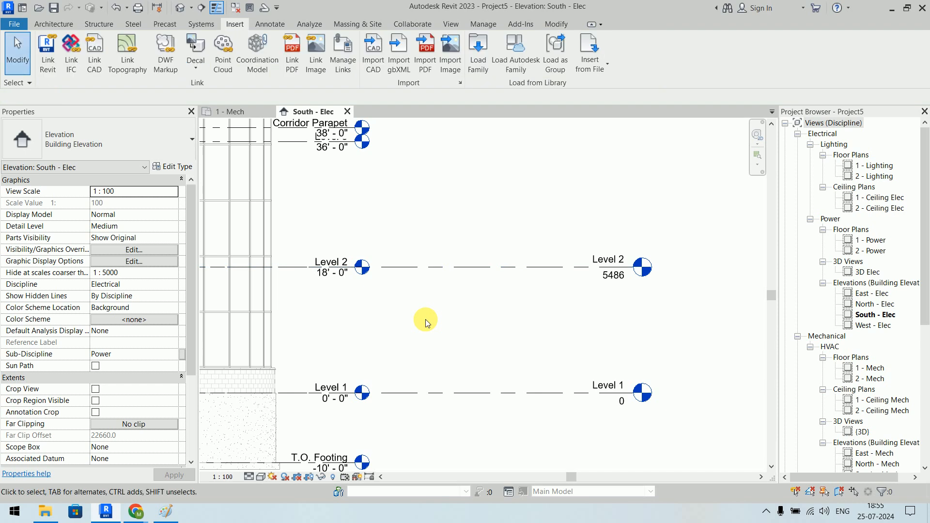
- Shorten the project's Level 1 and Level 2 lines so their heads sit closer to the linked level heads
left_click(557, 267)
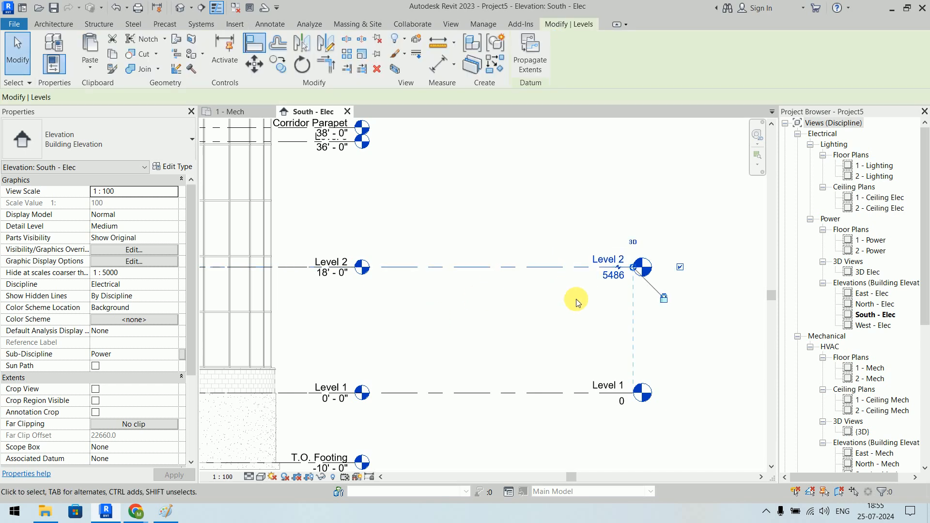
left_click_drag(633, 267, 557, 274)
left_click(501, 301)
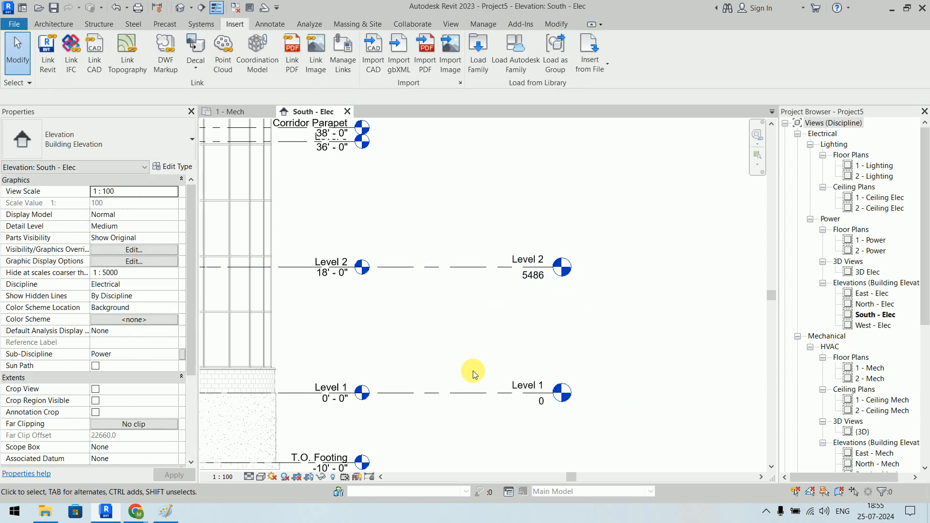
scroll(467, 286, "down", 2)
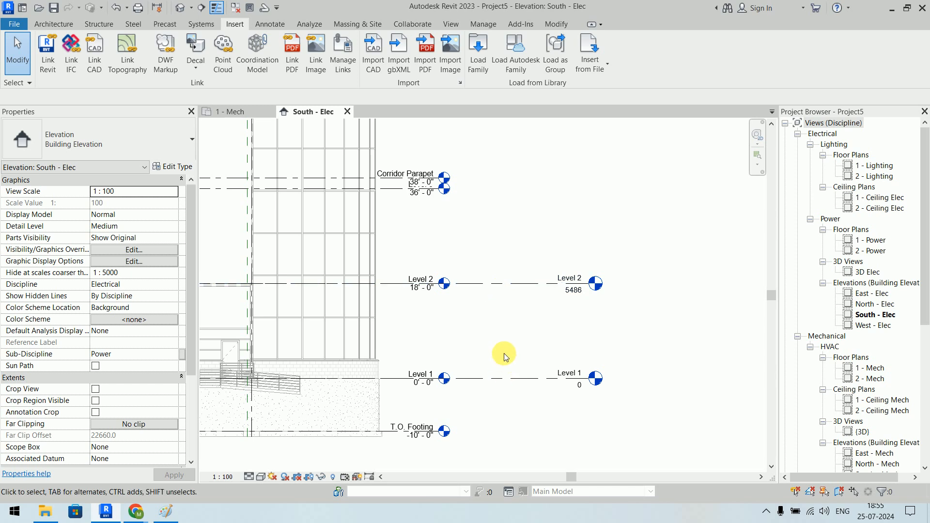
middle_click_drag(504, 203, 525, 405)
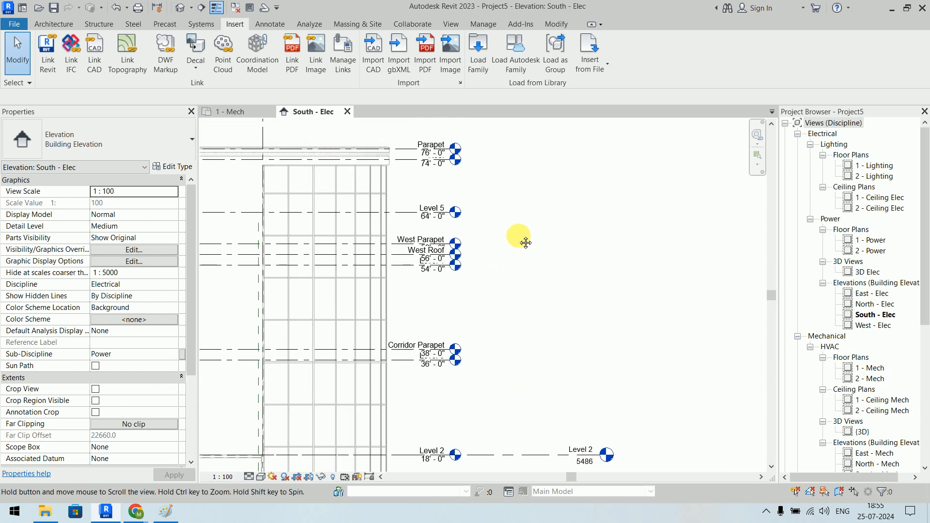
- Start Copy/Monitor on the linked Architectural_2023.rvt model and enable copying of multiple elements
middle_click_drag(525, 242, 536, 289)
scroll(534, 216, "down", 3)
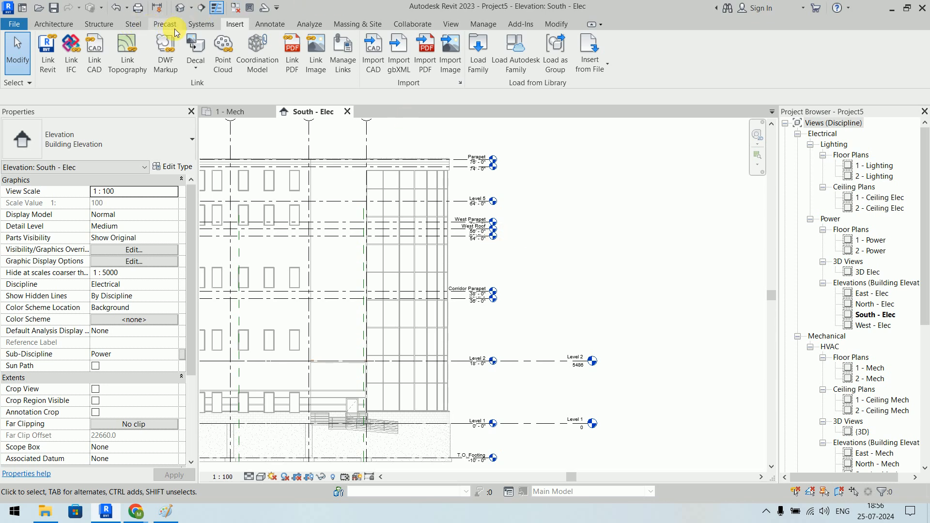
left_click(417, 27)
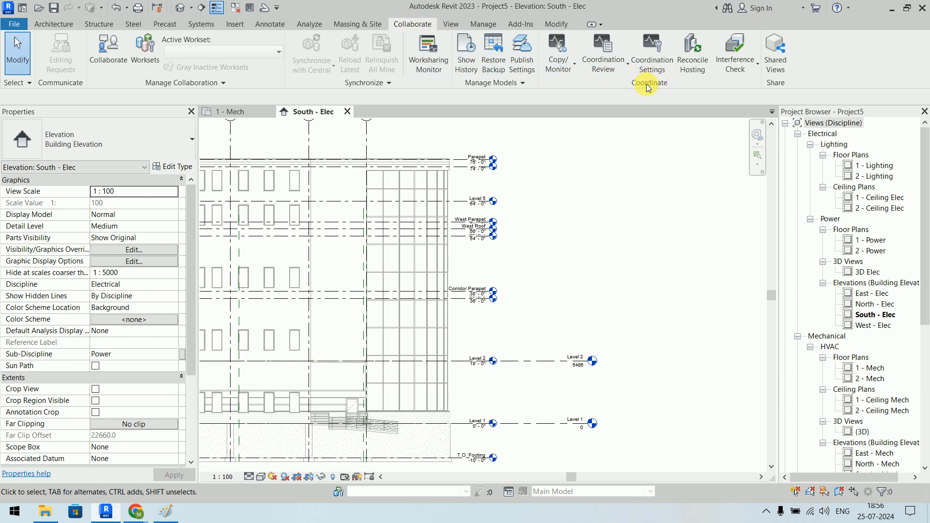
left_click(575, 73)
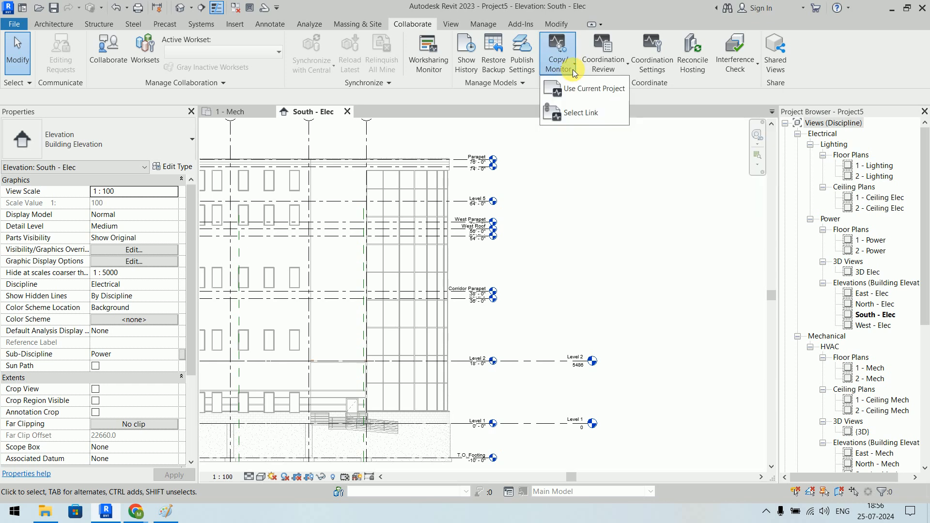
left_click(583, 112)
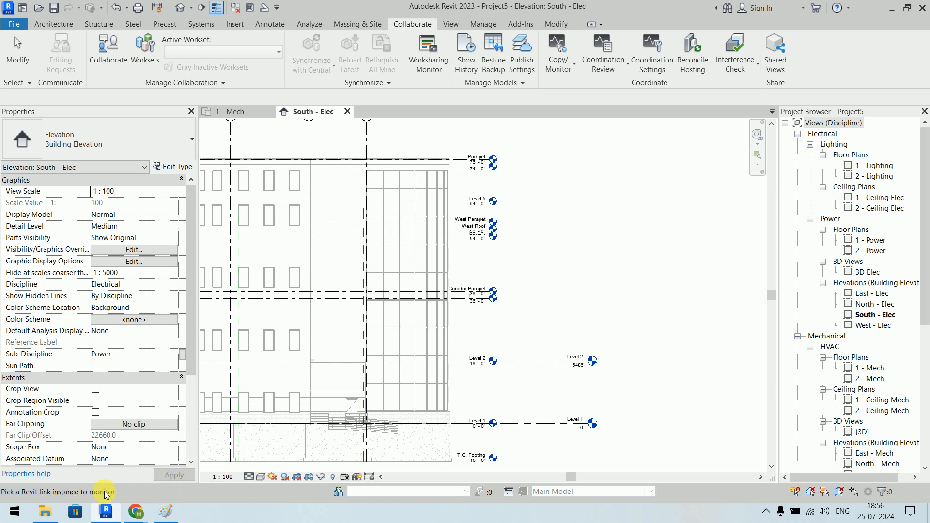
left_click(492, 212)
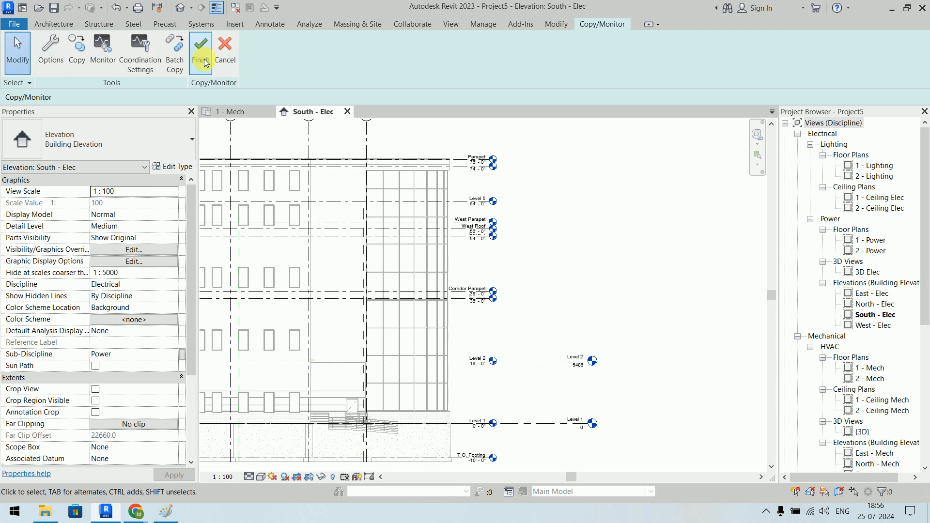
left_click(83, 54)
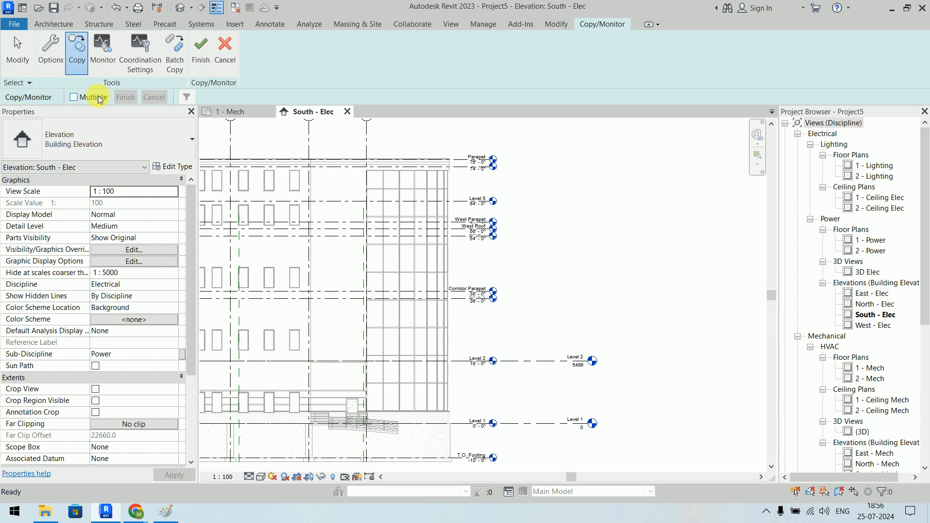
left_click(74, 98)
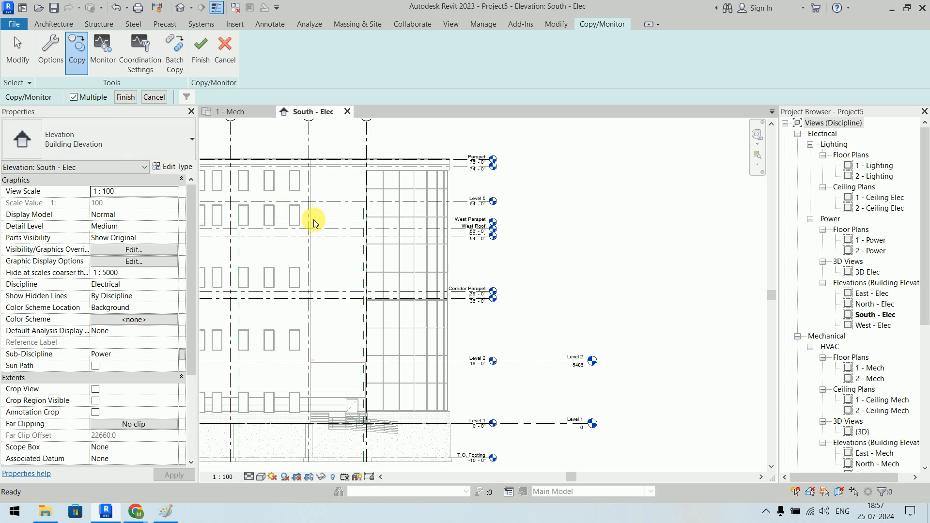
- Copy Level 3, Level 4, Level 5, Roof and T.O. Footing from the architectural link into the project
scroll(480, 298, "up", 5)
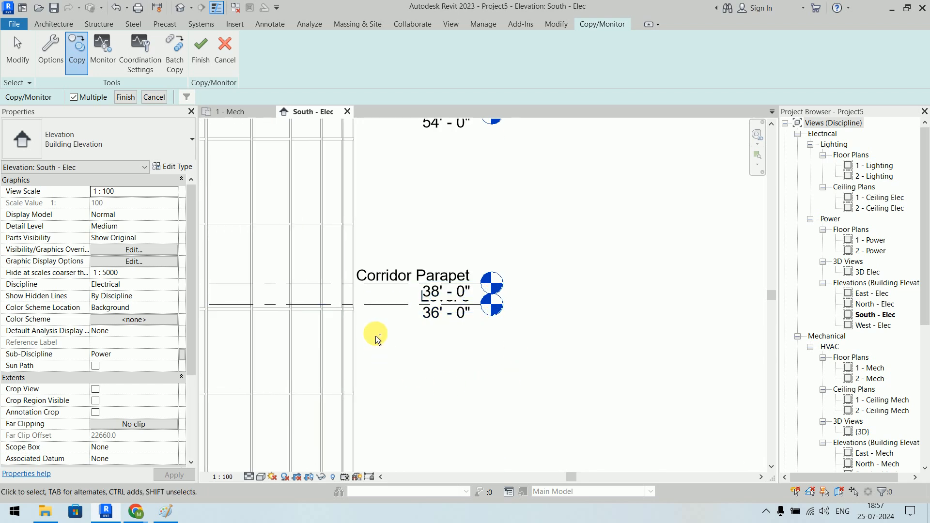
left_click(380, 311)
scroll(556, 233, "down", 3)
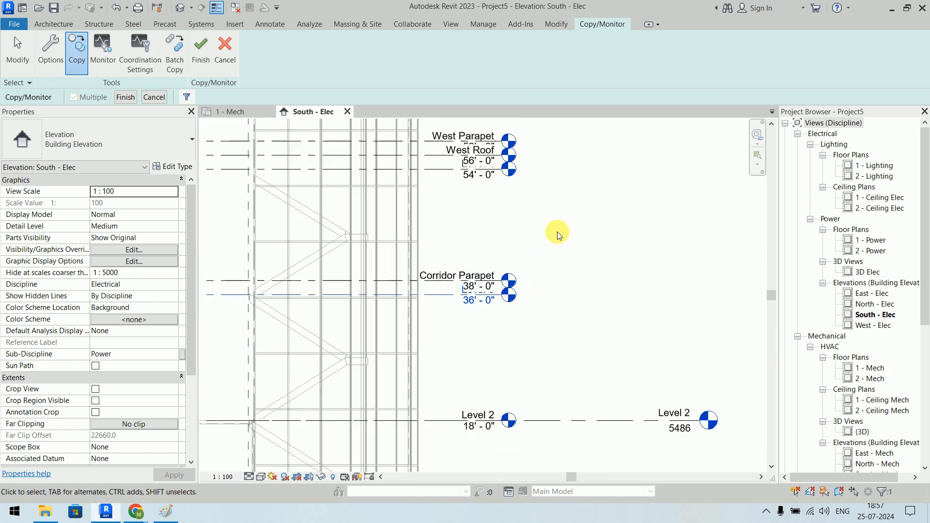
middle_click_drag(556, 233, 531, 339)
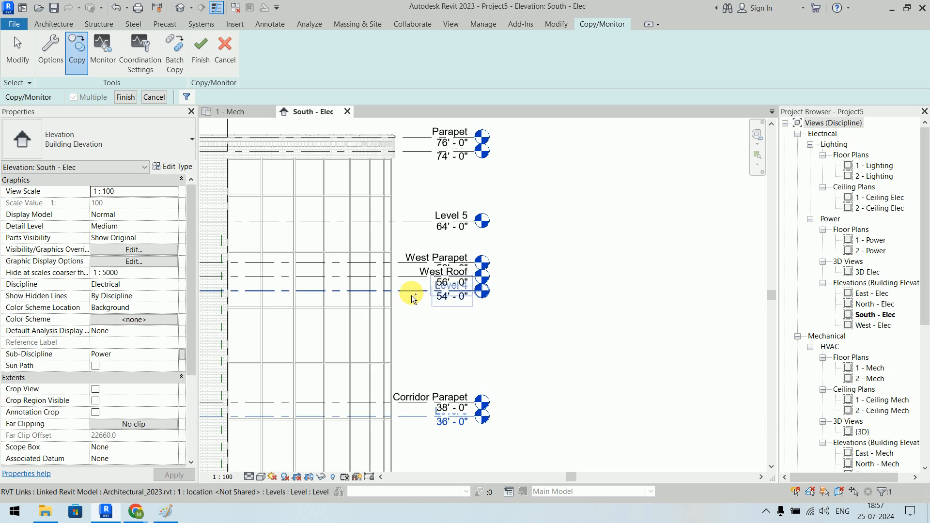
left_click(412, 298)
left_click(431, 211)
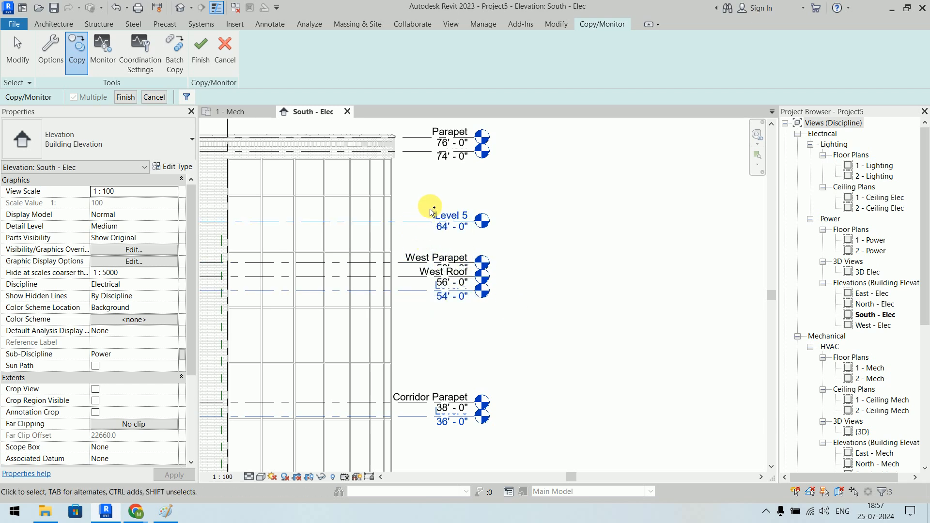
left_click(417, 150)
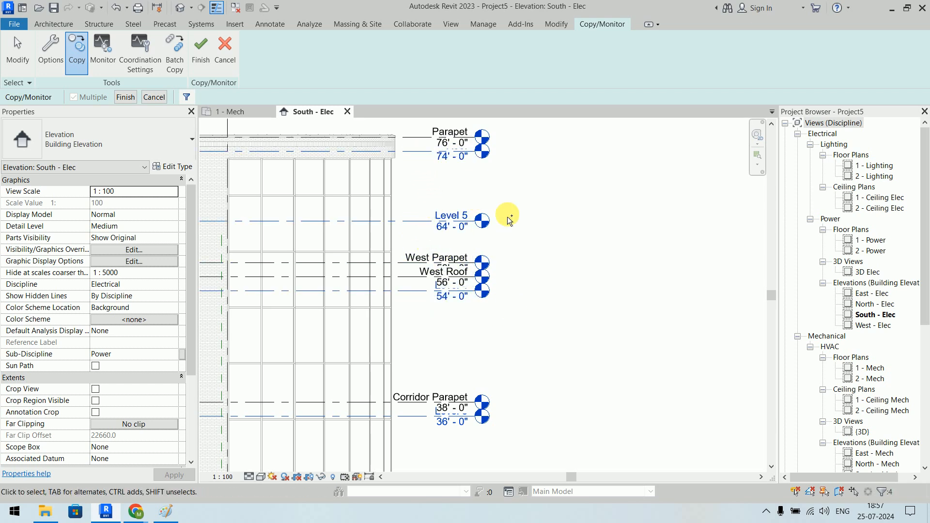
scroll(507, 214, "down", 4)
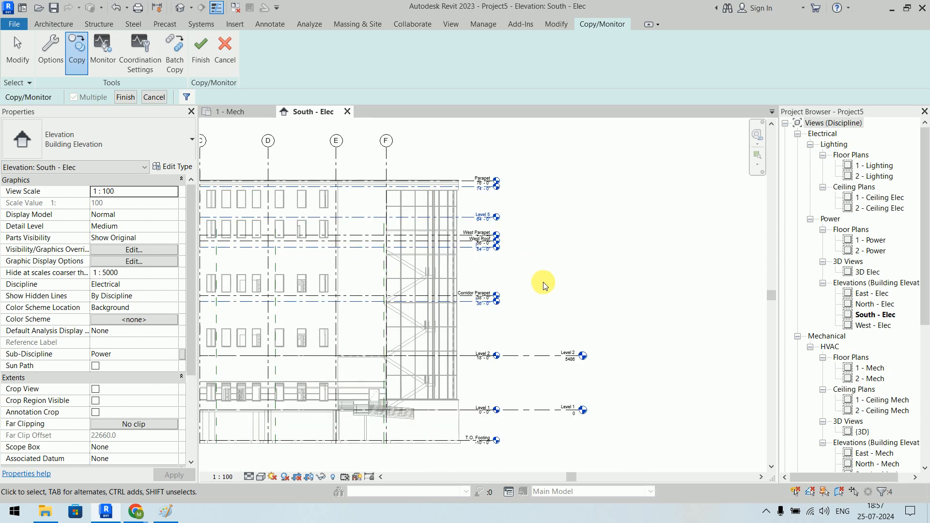
scroll(511, 320, "up", 3)
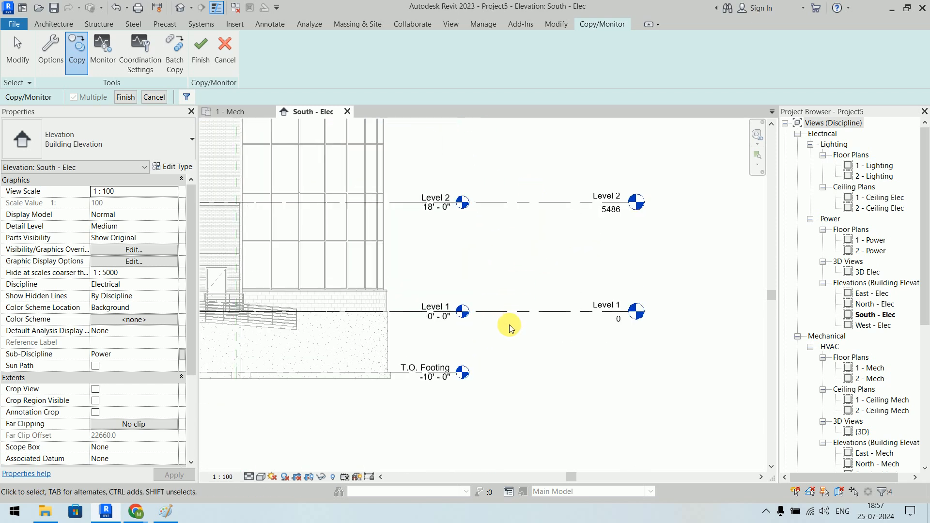
left_click(440, 373)
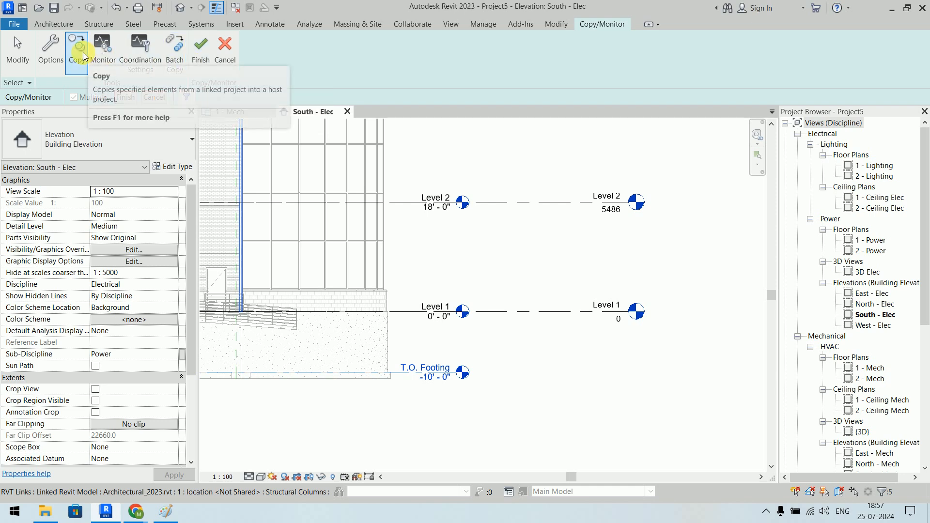
left_click(122, 98)
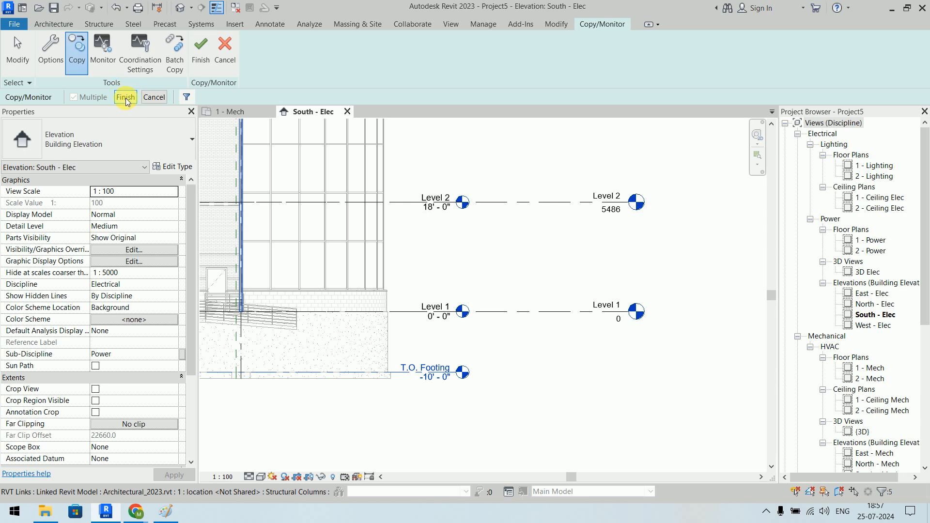
left_click(126, 98)
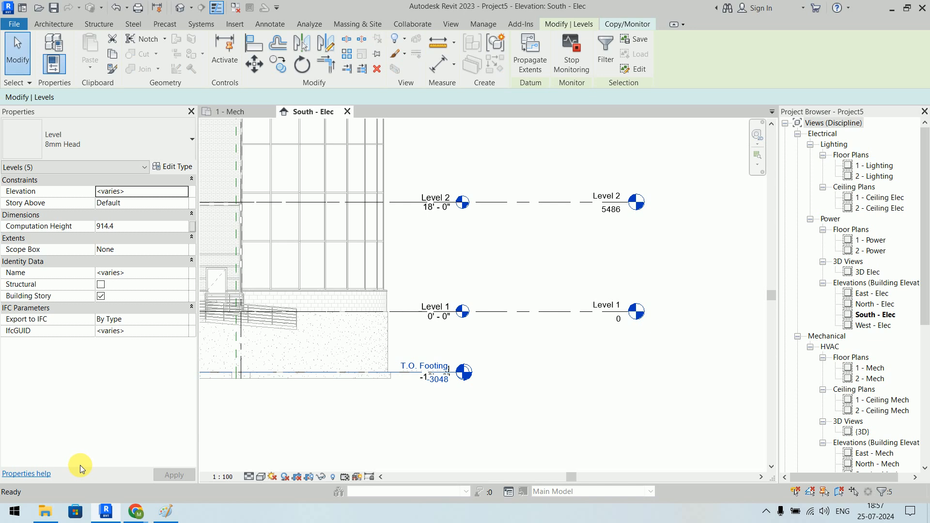
left_click(472, 443)
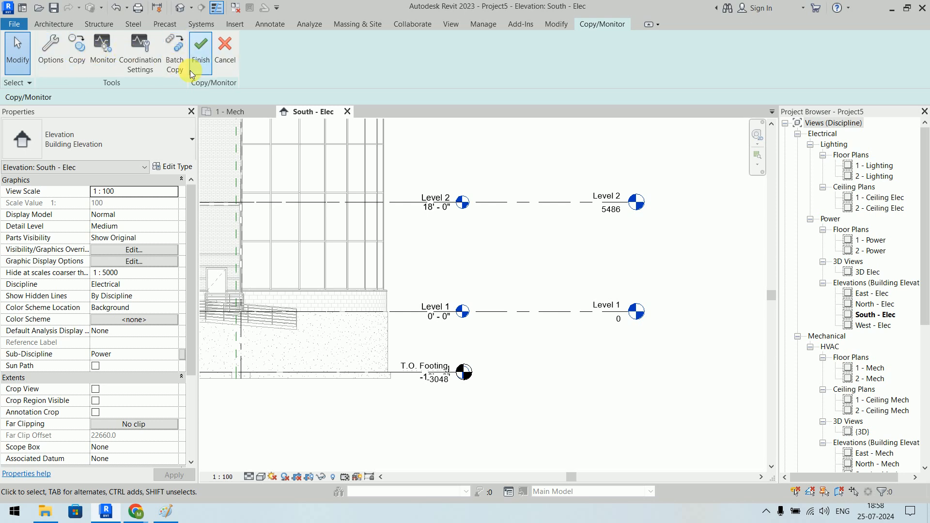
- Extend the copied level lines from the Roof level so their heads align with the project's Level 1 and Level 2 heads
scroll(595, 366, "down", 5)
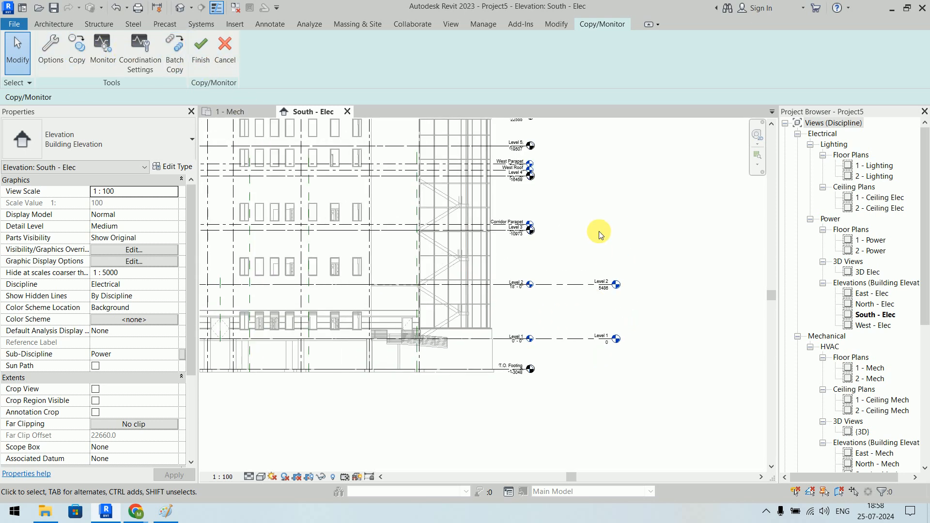
middle_click_drag(598, 229, 525, 333)
scroll(504, 212, "up", 3)
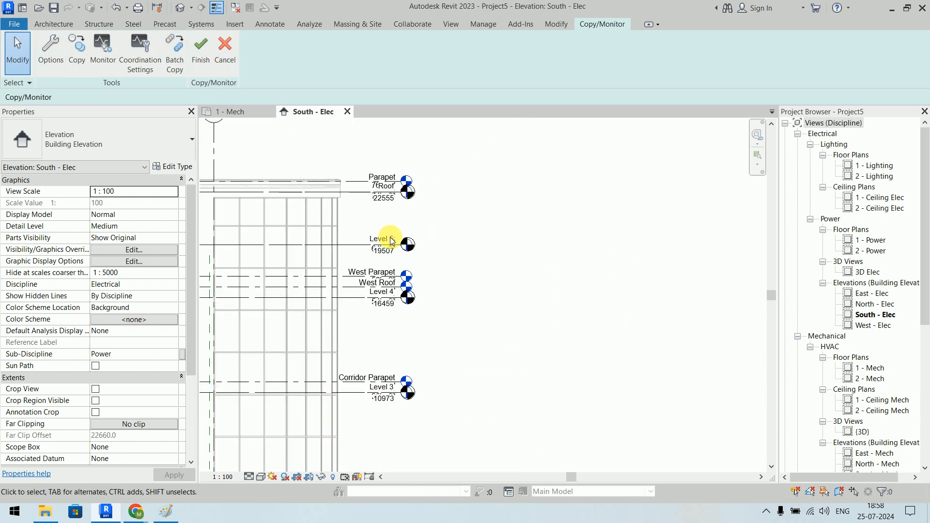
left_click(354, 193)
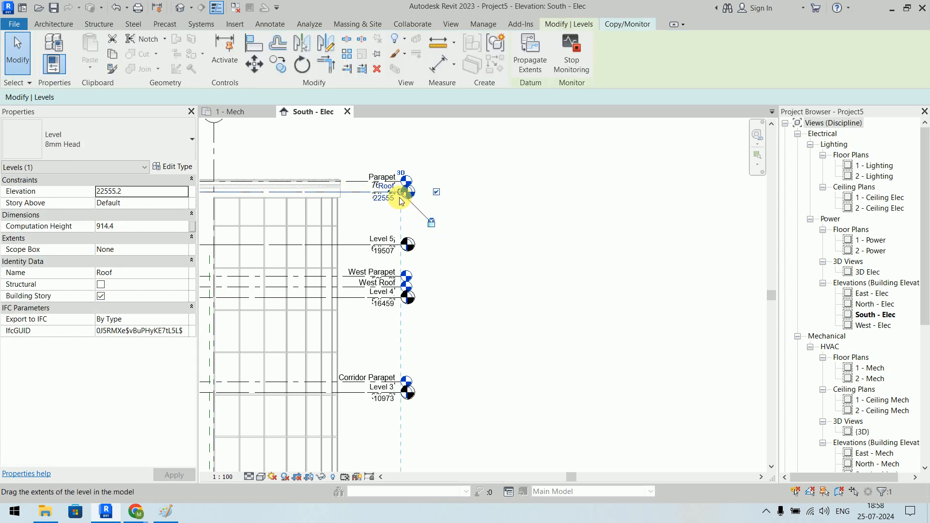
scroll(498, 234, "down", 2)
middle_click_drag(498, 234, 498, 246)
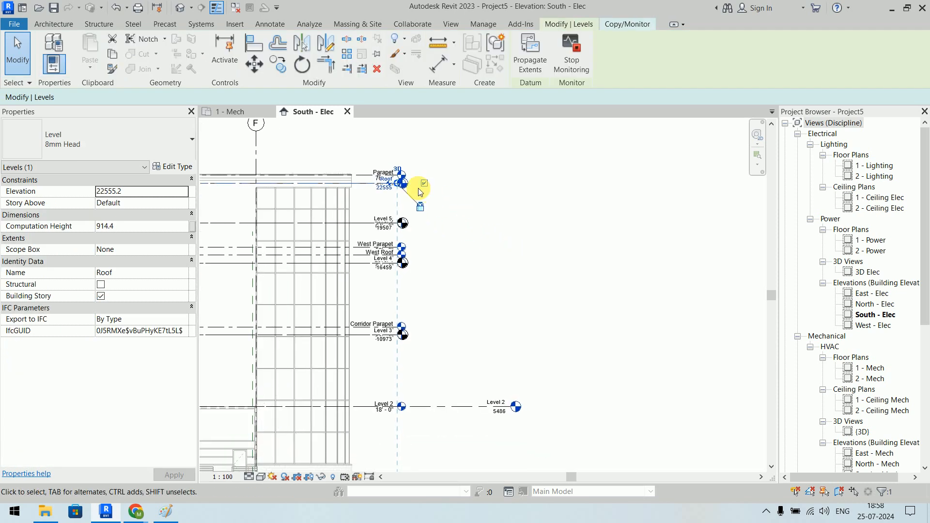
left_click_drag(400, 188, 510, 195)
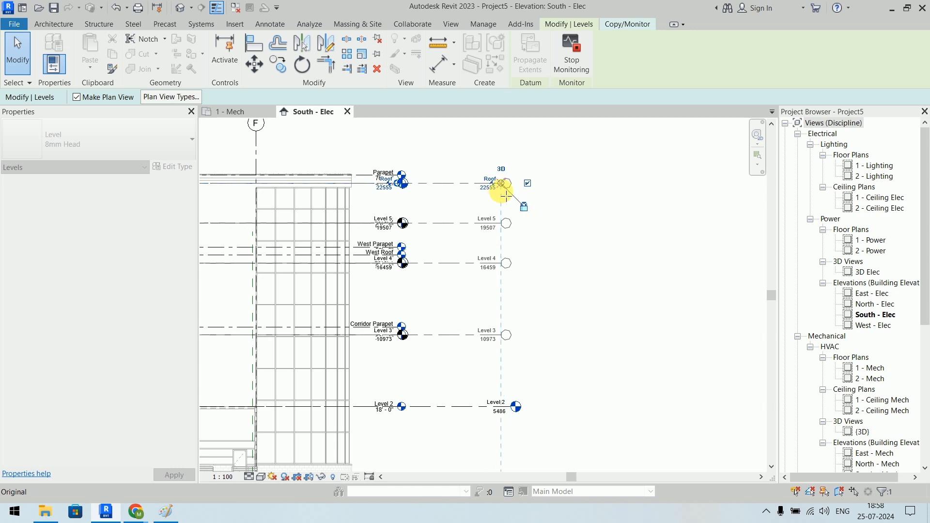
left_click_drag(505, 196, 515, 195)
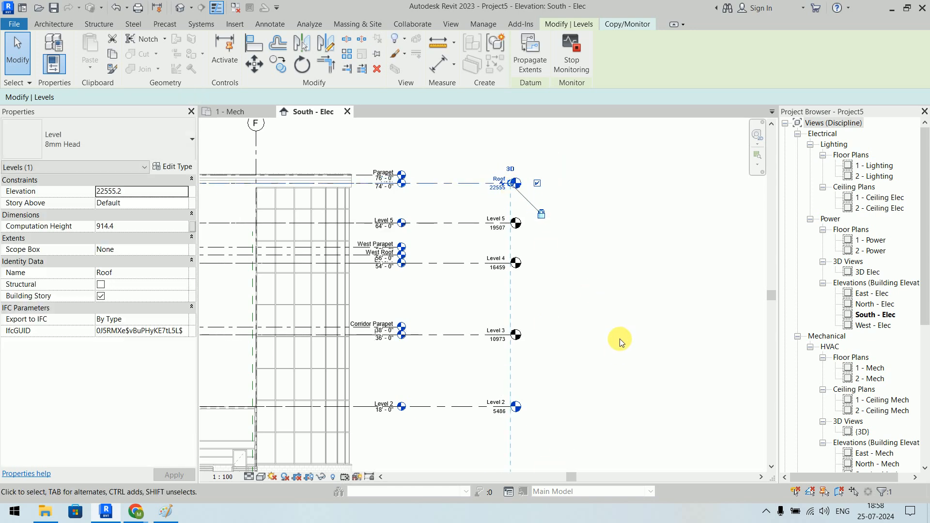
scroll(620, 338, "down", 2)
middle_click_drag(622, 332, 647, 293)
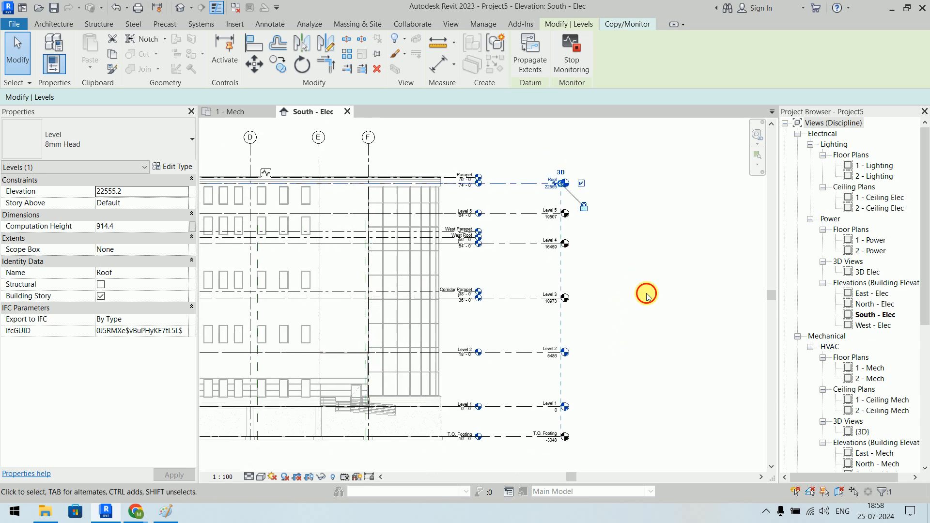
left_click(647, 296)
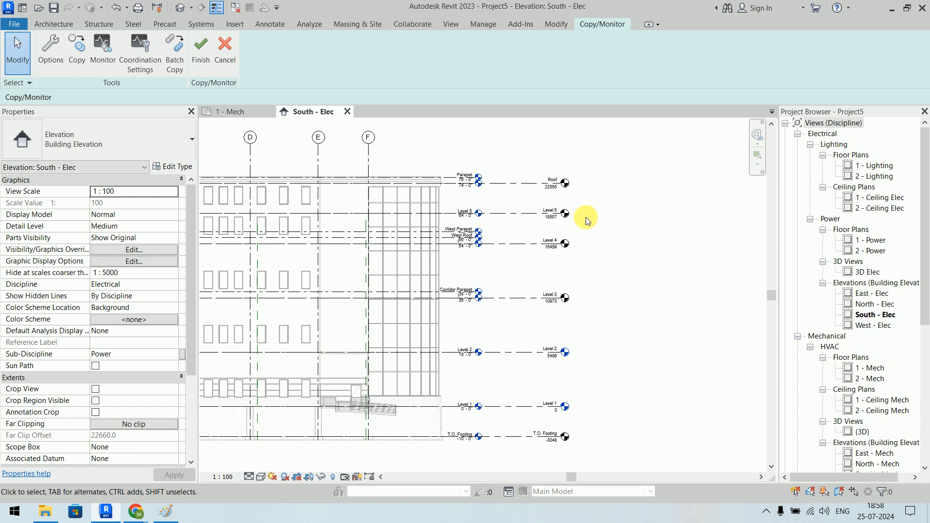
- Select the five copied levels, including T.O. Footing, and examine their monitoring symbols across the elevation
scroll(585, 217, "down", 1)
middle_click_drag(608, 228, 667, 228)
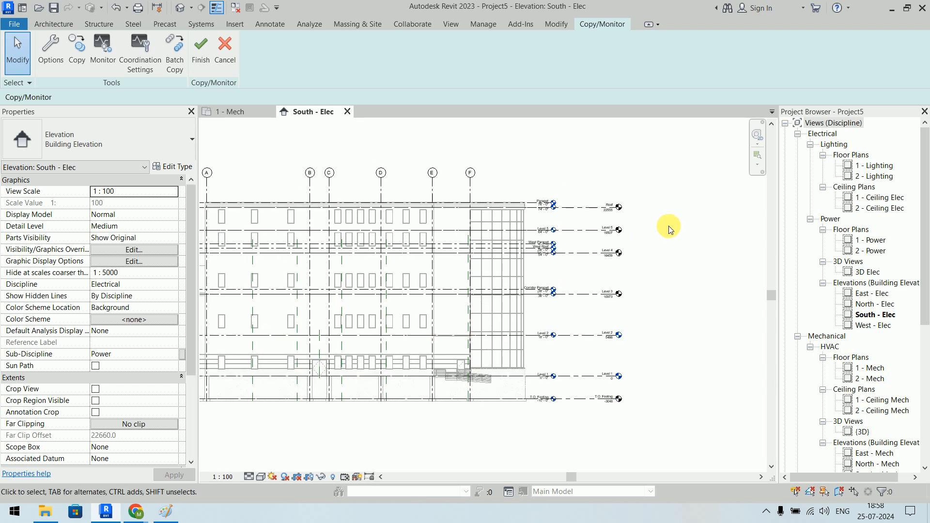
left_click_drag(665, 180, 592, 312)
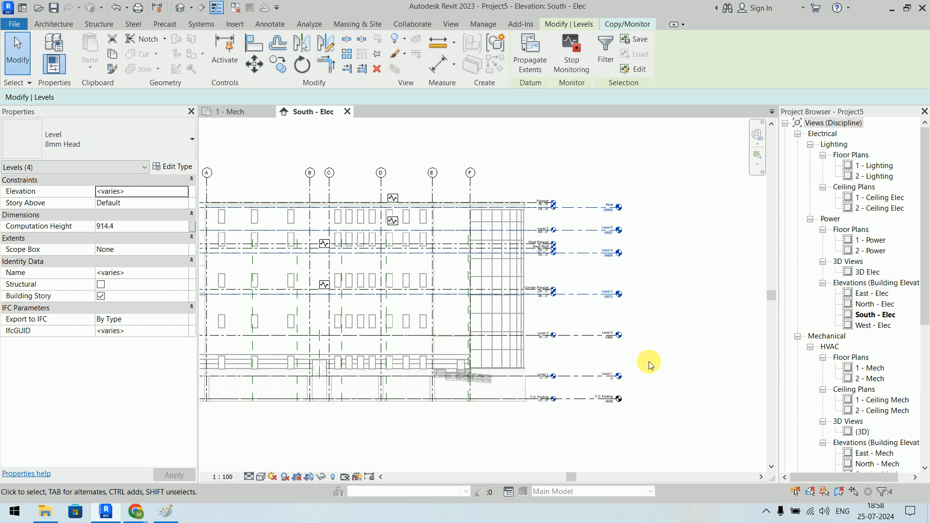
left_click(579, 405, "ctrl")
middle_click_drag(587, 426, 656, 395)
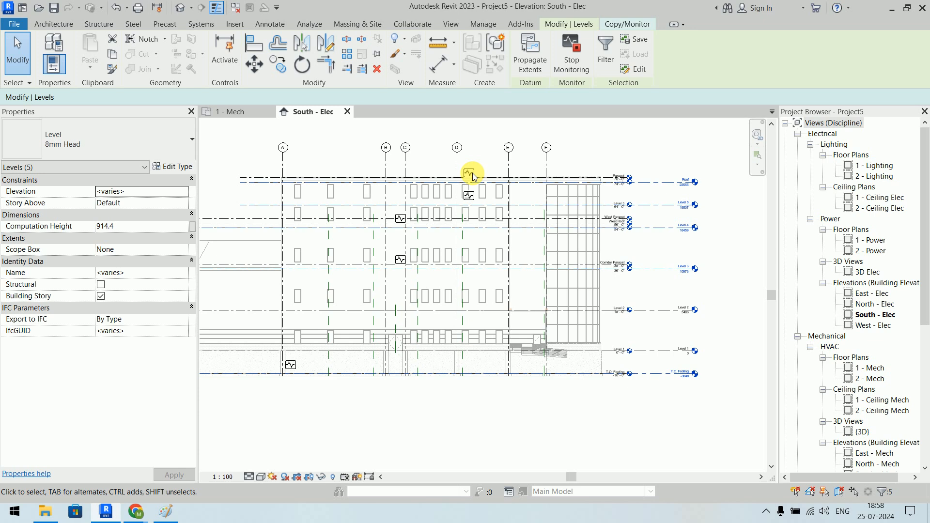
scroll(485, 169, "up", 2)
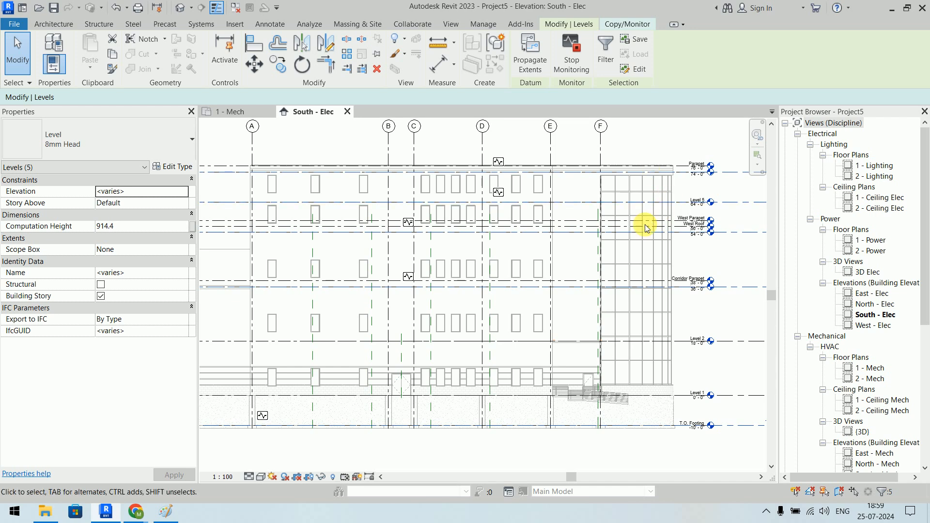
scroll(629, 224, "down", 3)
middle_click_drag(629, 224, 477, 229)
scroll(516, 307, "up", 2)
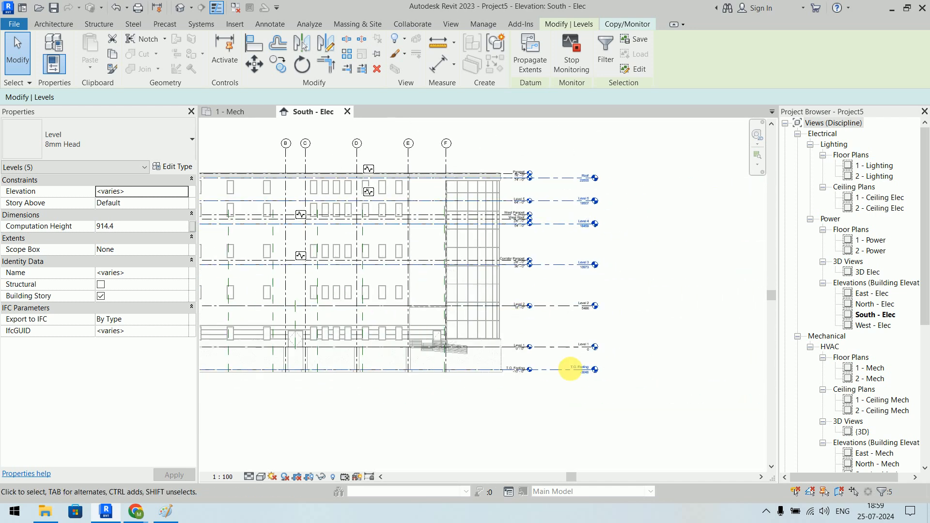
scroll(568, 351, "up", 3)
left_click(678, 292)
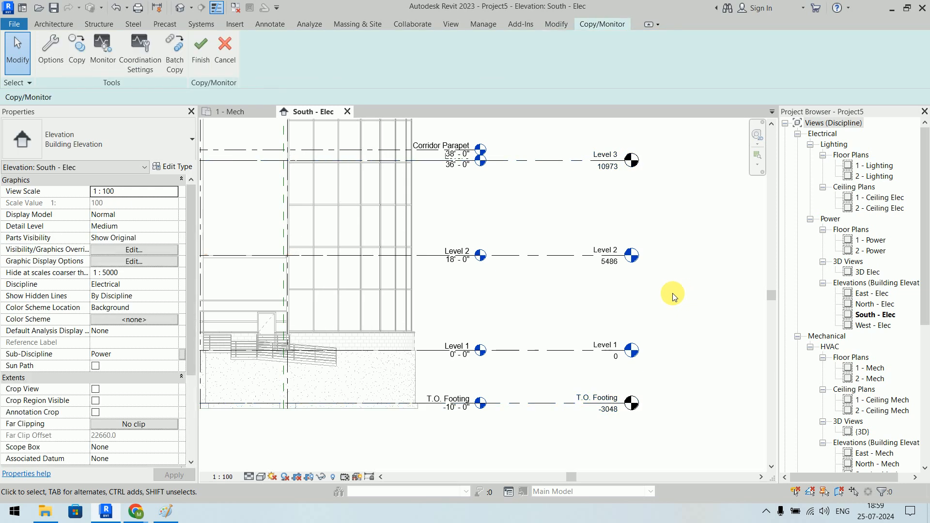
- Select the project's original Level 1 and Level 2 together and check them for monitoring symbols
scroll(675, 297, "down", 3)
left_click_drag(615, 249, 588, 336)
scroll(588, 334, "down", 3)
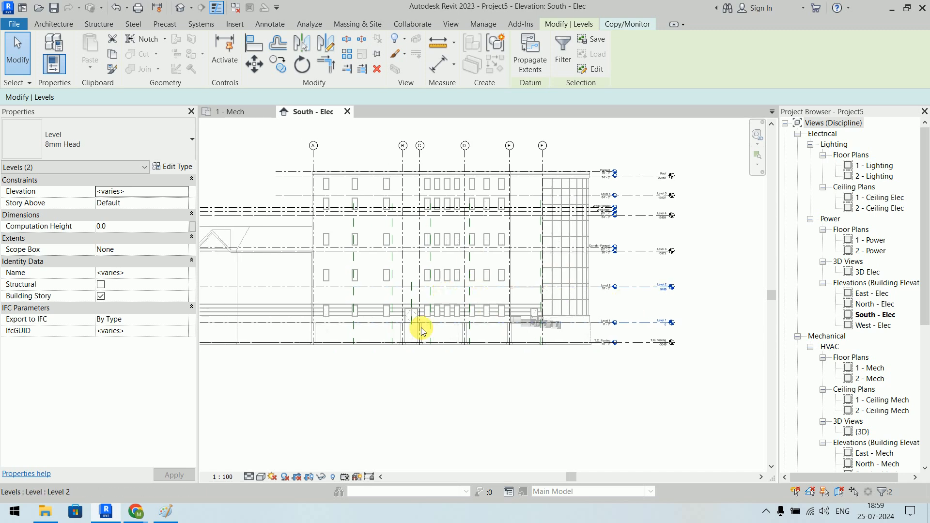
left_click(702, 421)
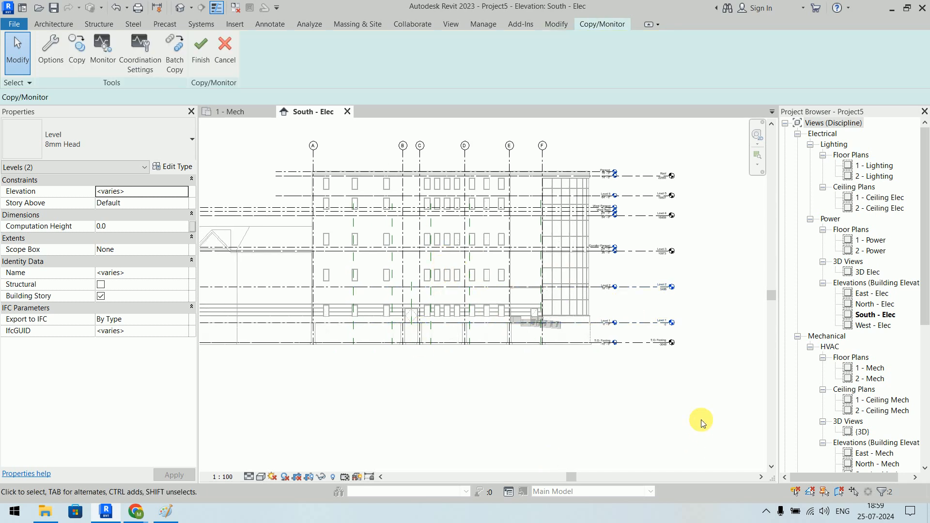
scroll(690, 317, "up", 1)
scroll(668, 288, "up", 3)
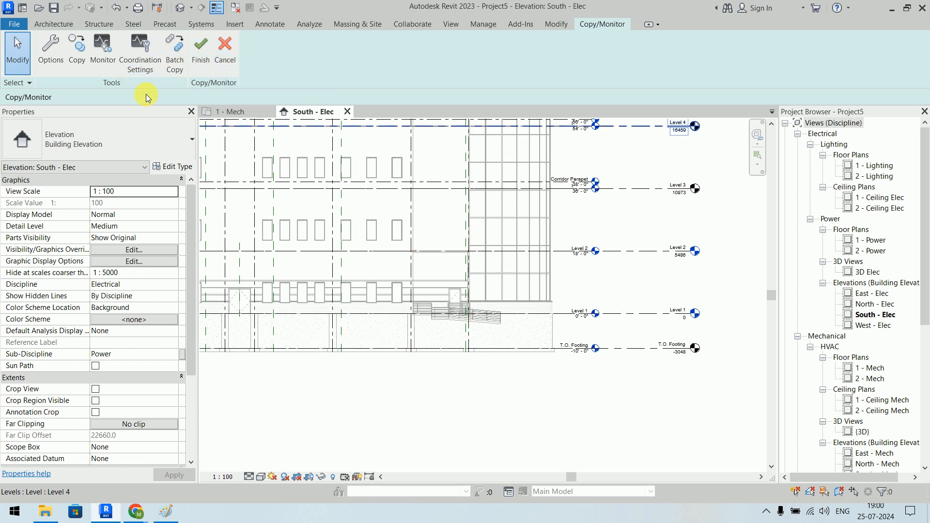
- Monitor the project's Level 2 and Level 1 against the matching levels in the architectural link, and finish the Copy/Monitor session
left_click(598, 307)
left_click(640, 242)
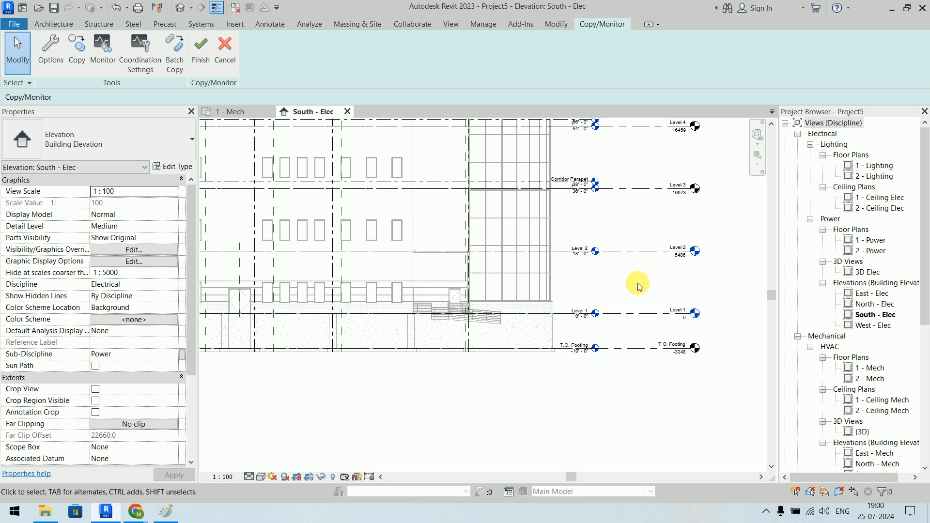
left_click(101, 53)
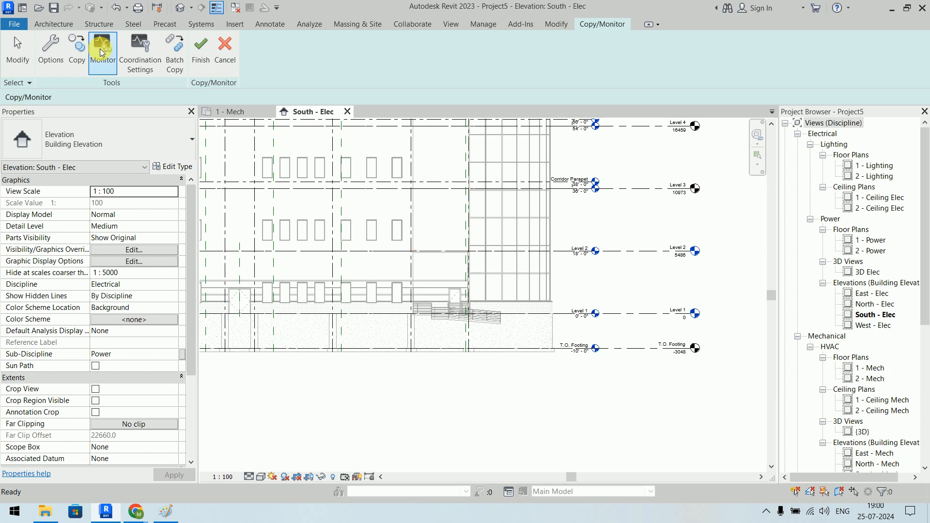
scroll(671, 293, "up", 3)
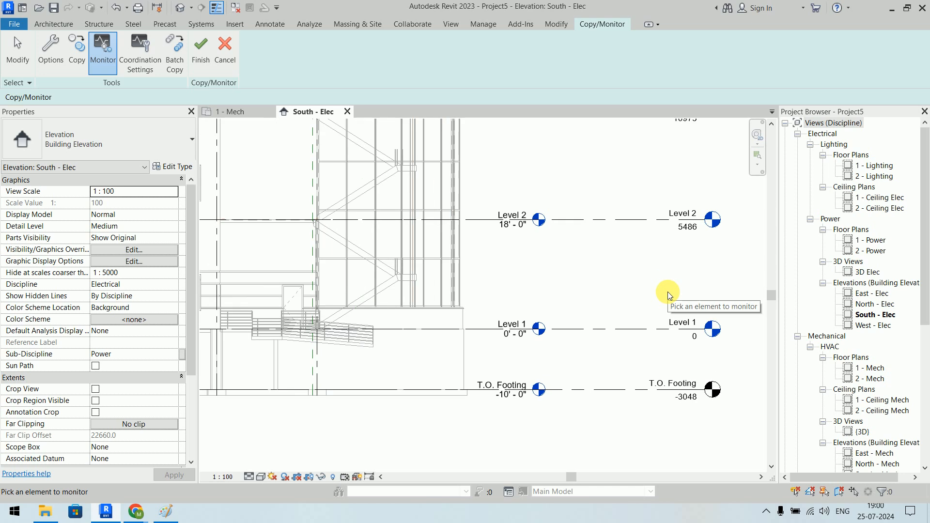
left_click(622, 221)
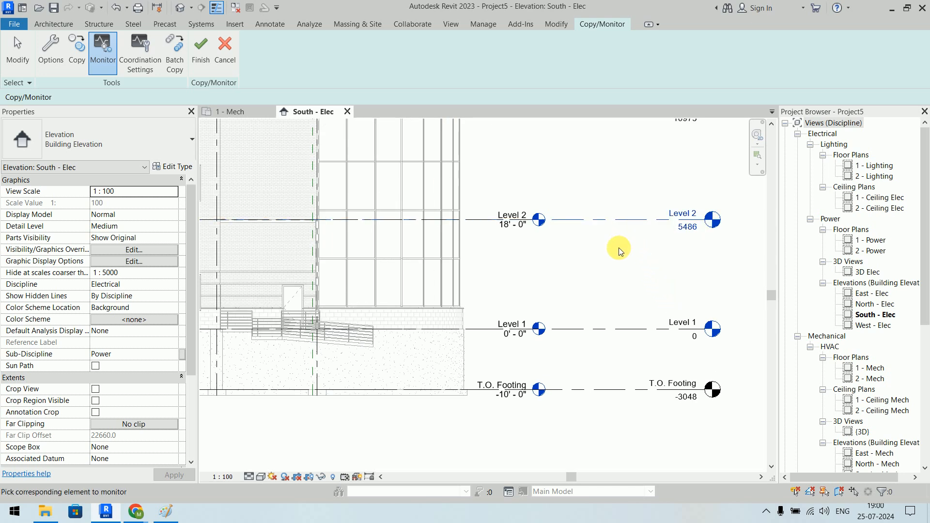
left_click(474, 219)
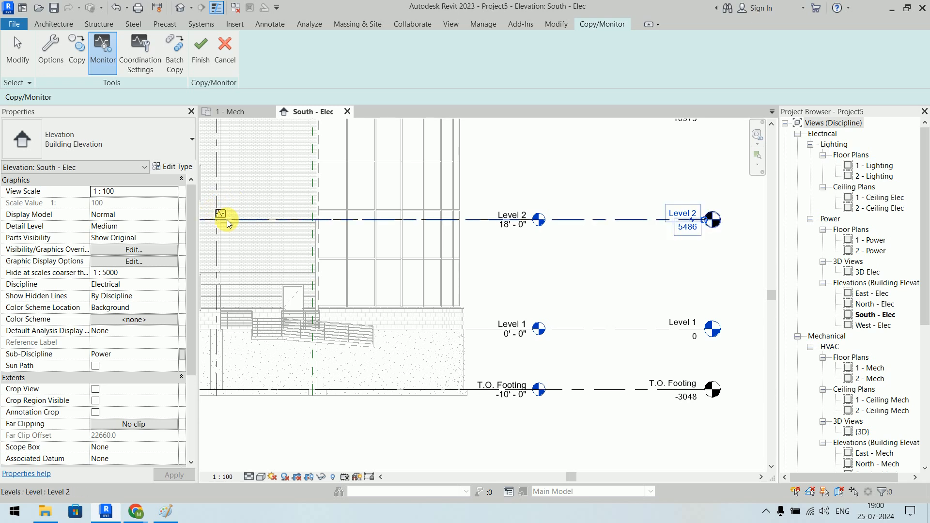
left_click(601, 331)
left_click(478, 328)
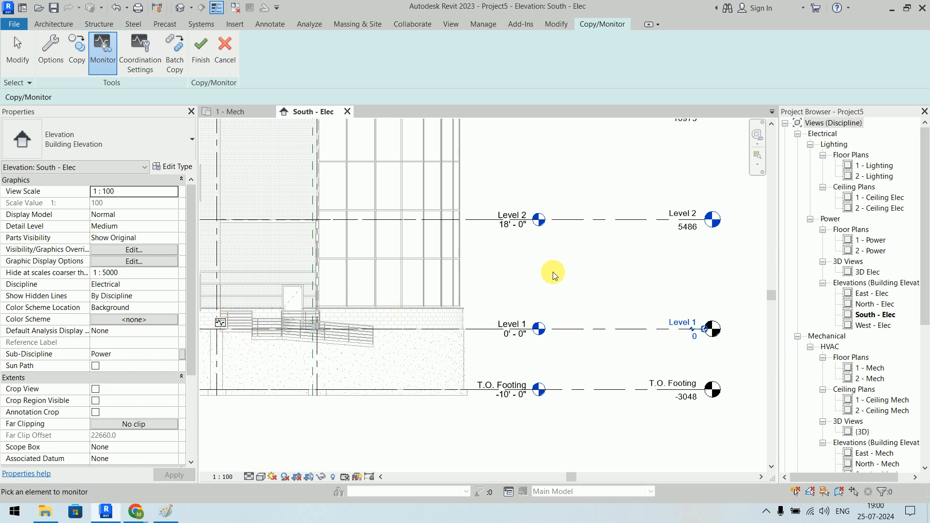
left_click(202, 54)
- Select all project levels from Roof to T.O. Footing, check their monitoring symbols, and close the South - Elec view
scroll(561, 263, "down", 1)
scroll(619, 266, "down", 3)
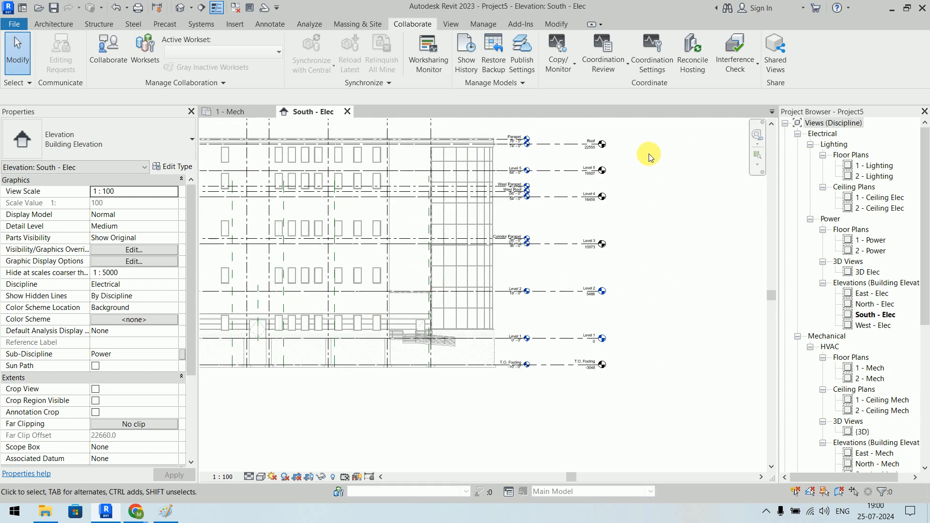
left_click_drag(648, 124, 567, 391)
middle_click_drag(533, 389, 681, 412)
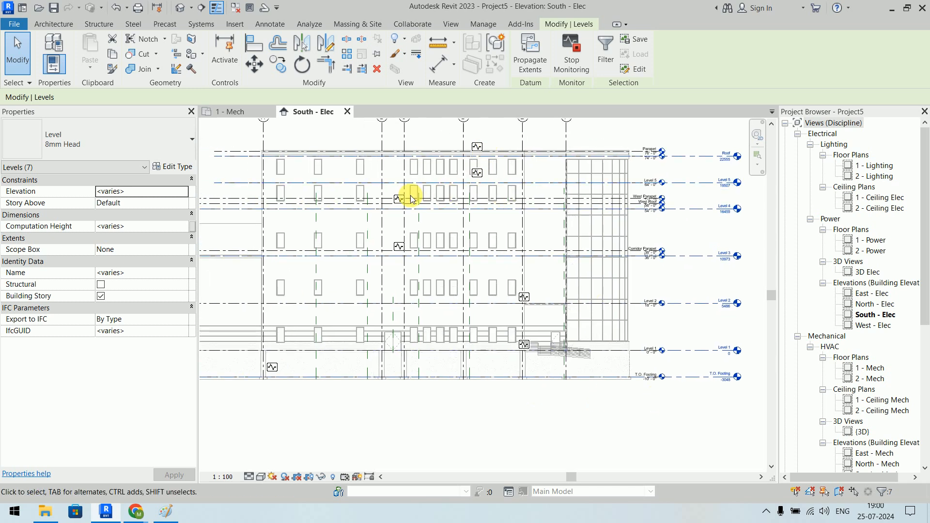
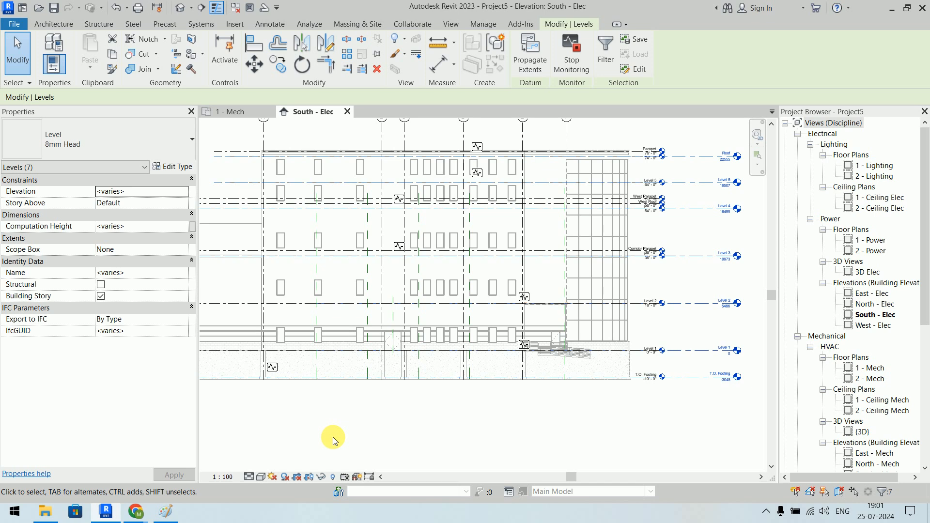
left_click(475, 424)
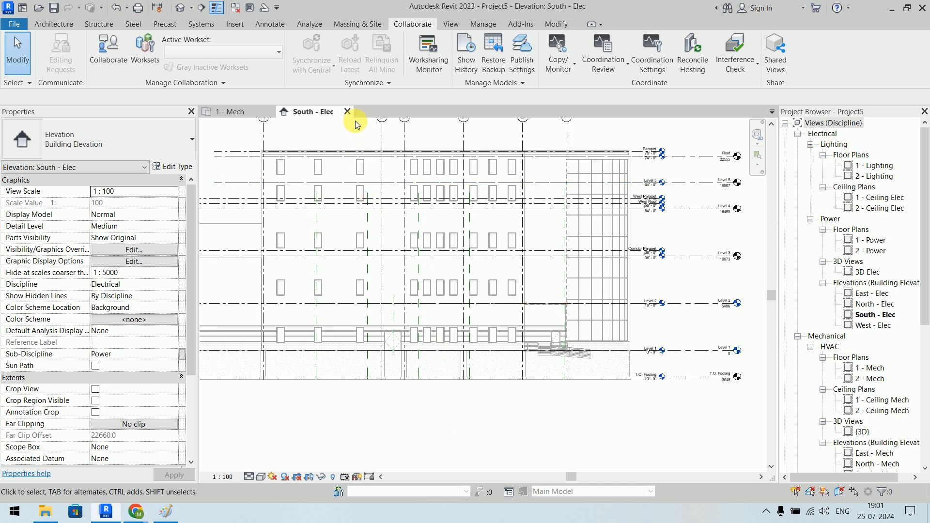
key("ctrl+F4")
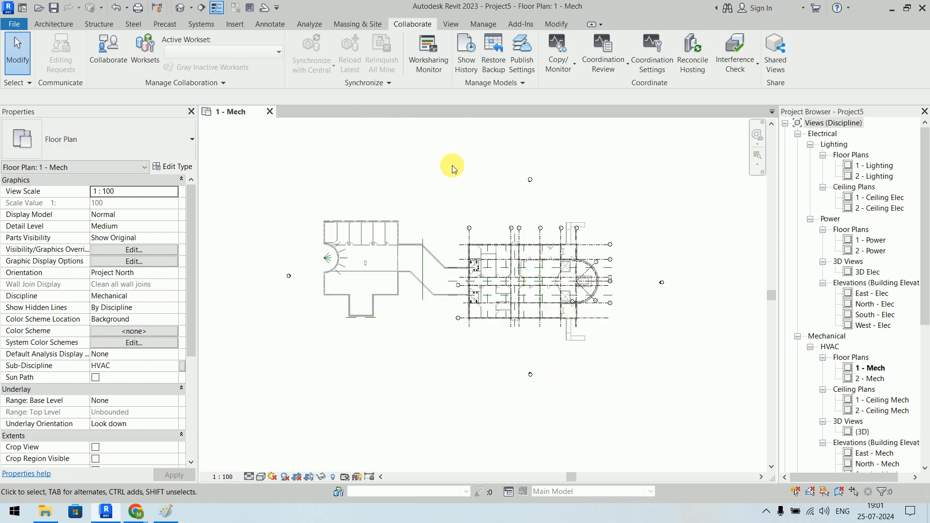
- Save the project as MEP-001 in the desktop's Revit Models folder, then close it
key("ctrl+s")
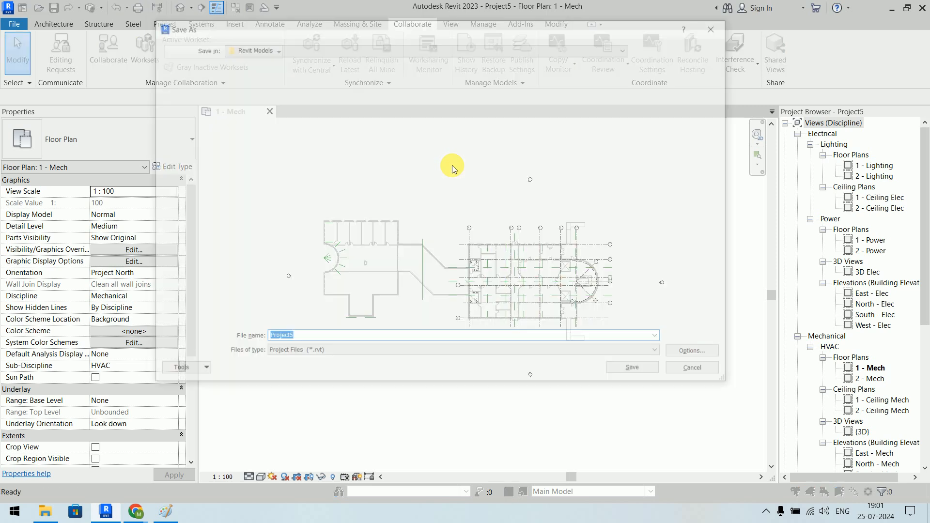
left_click(183, 254)
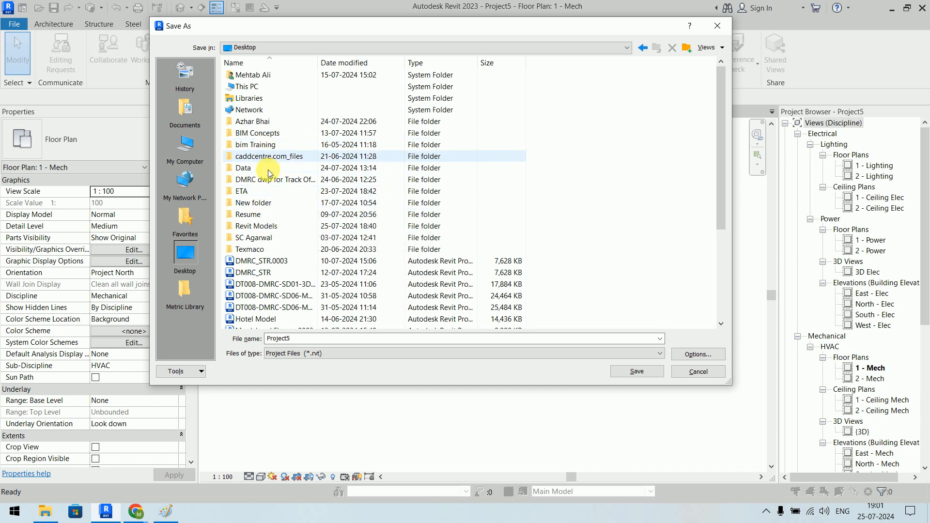
double_click(274, 224)
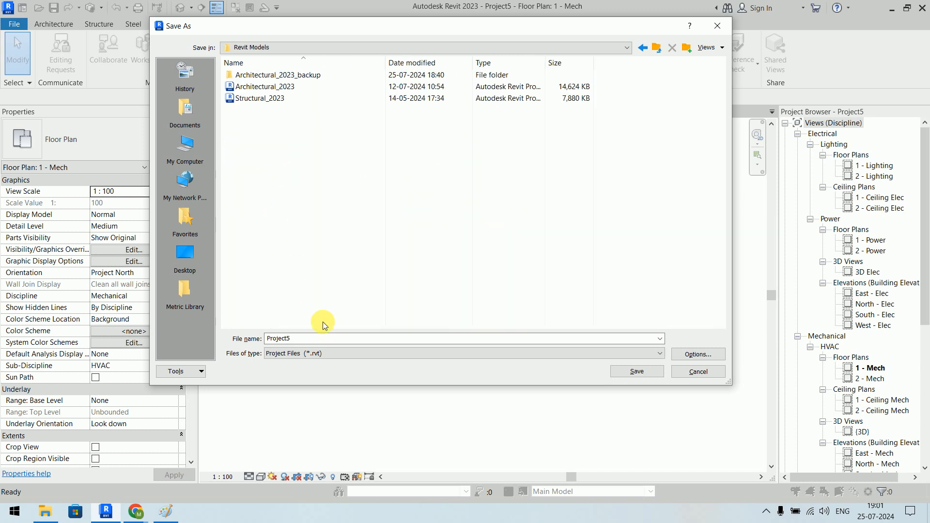
double_click(335, 340)
type("ME")
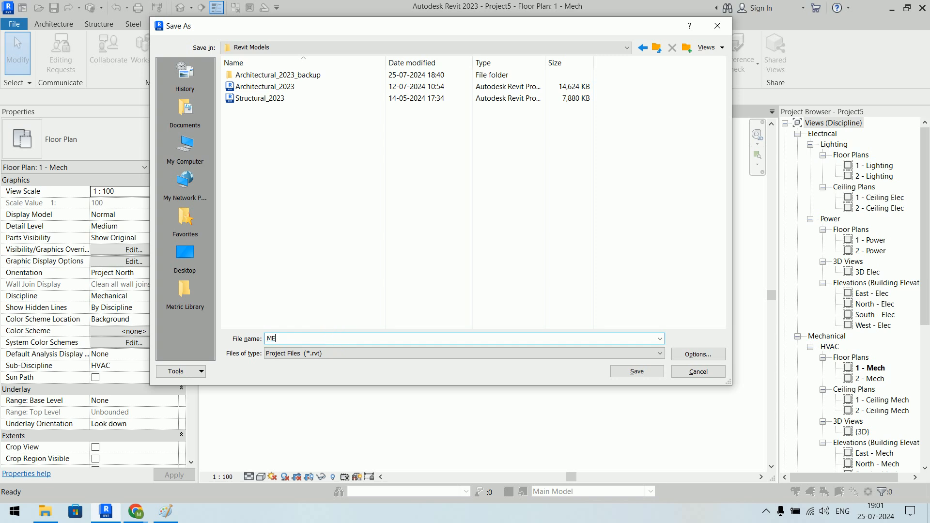
type("P-001")
left_click(639, 372)
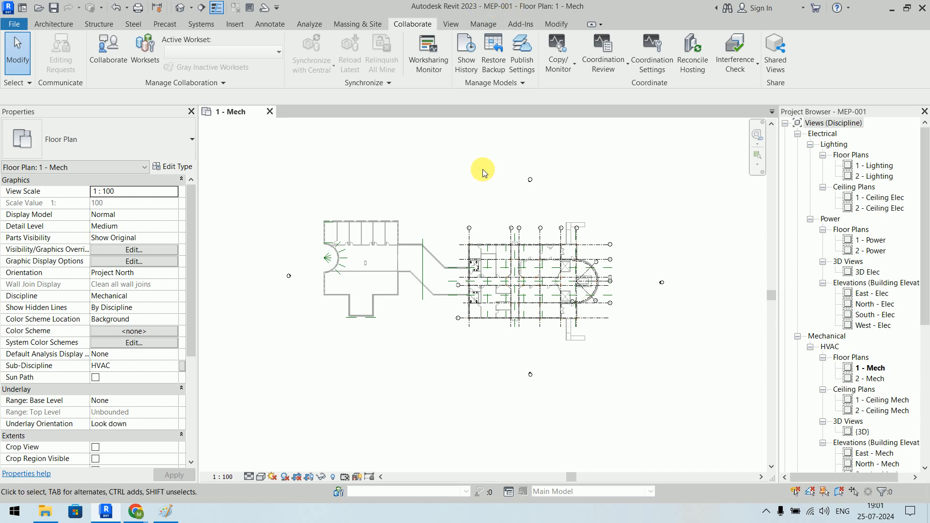
left_click(270, 112)
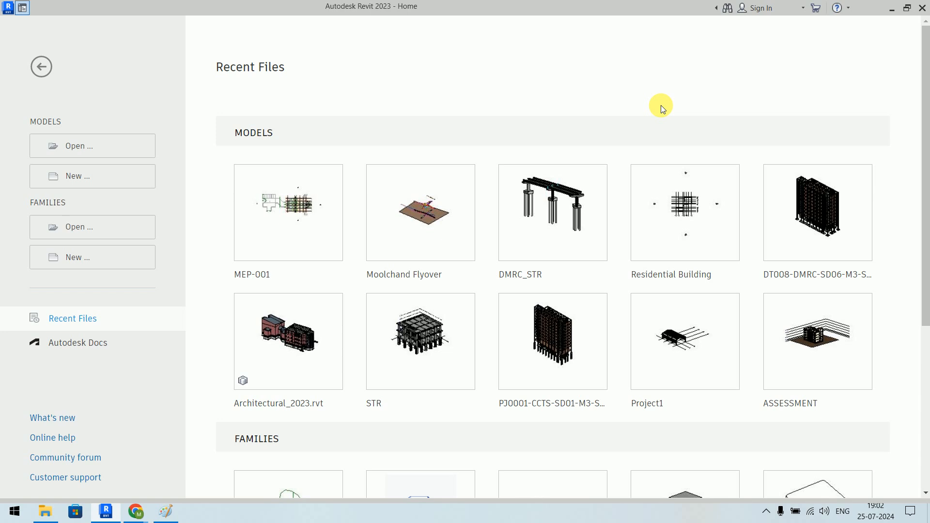
- Open the Architectural_2023 model from the desktop's Revit Models folder and dismiss the copied central model notice
left_click(113, 145)
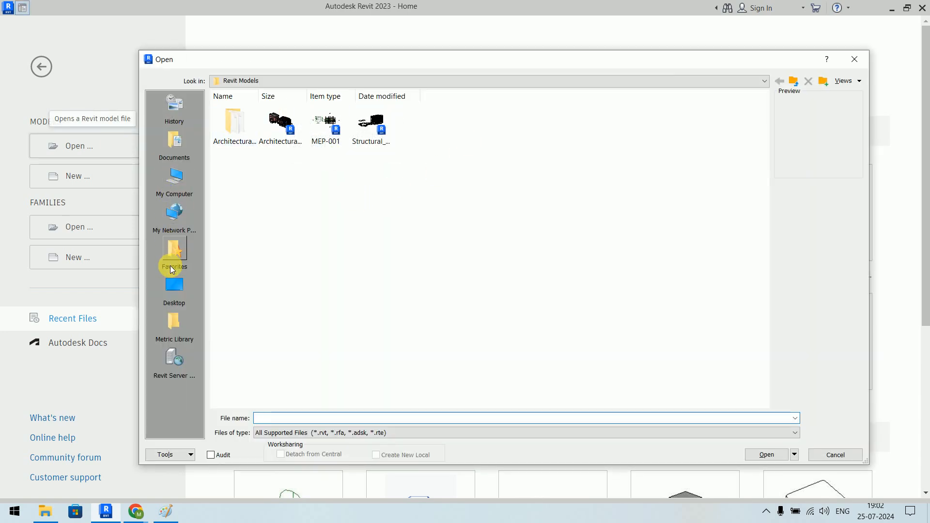
left_click(174, 288)
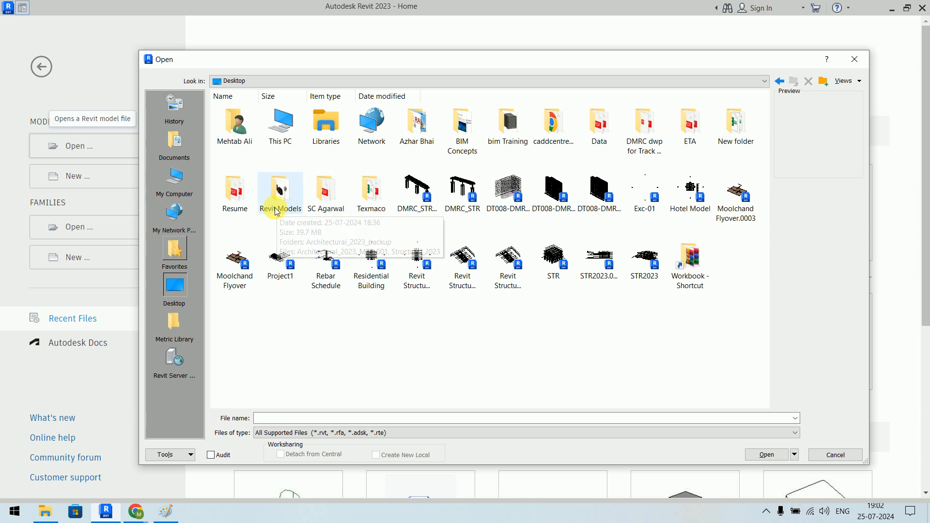
double_click(277, 209)
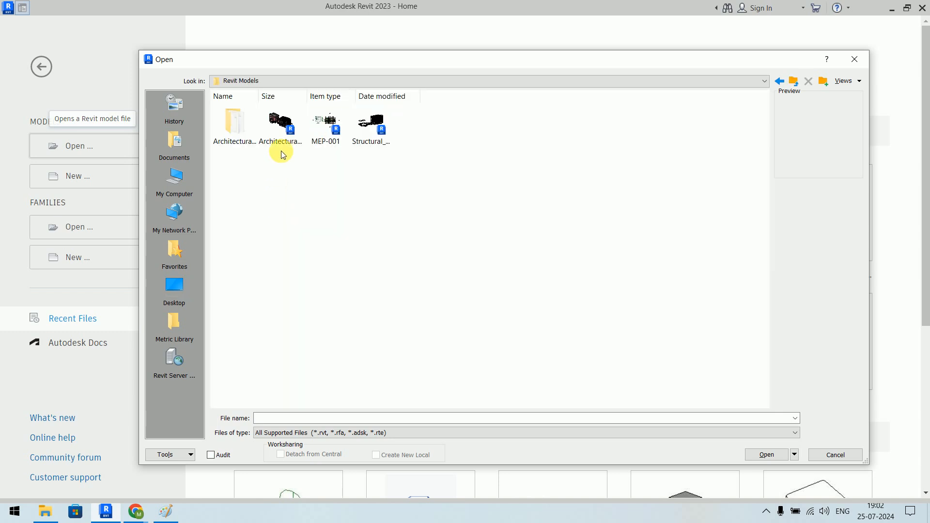
left_click(282, 153)
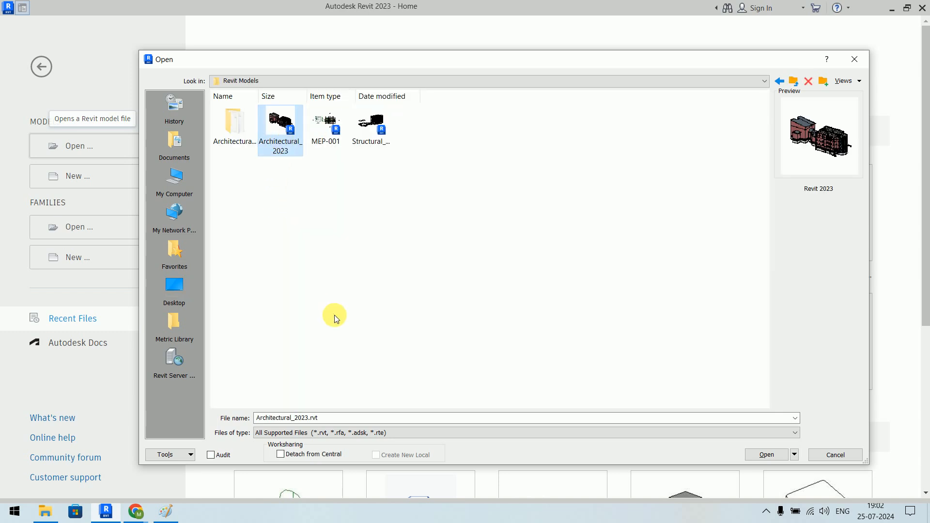
left_click(763, 454)
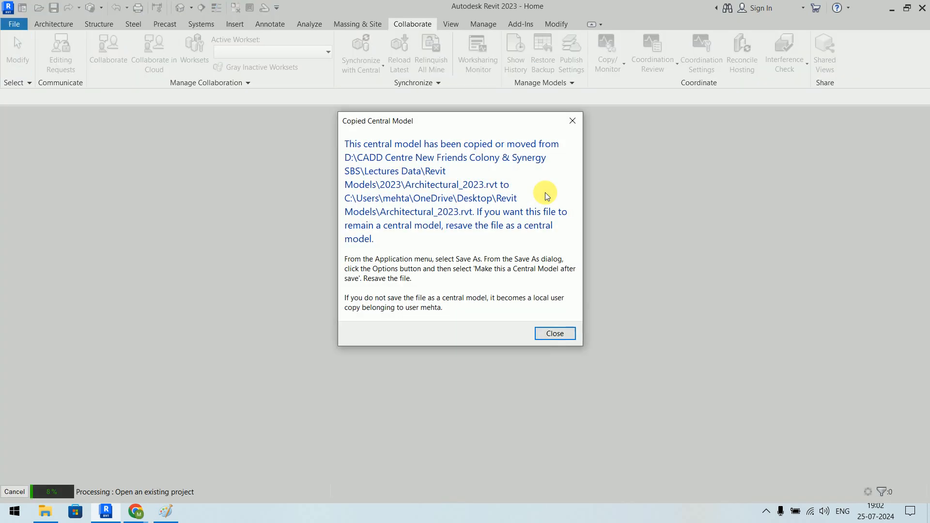
left_click(572, 120)
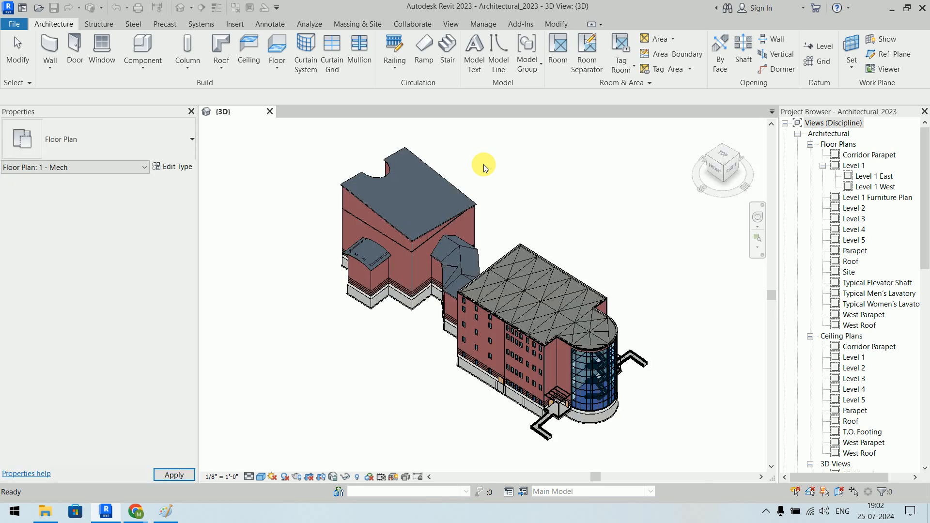
- Close the Architectural_2023 model, keeping ownership of its elements and worksets
left_click(270, 113)
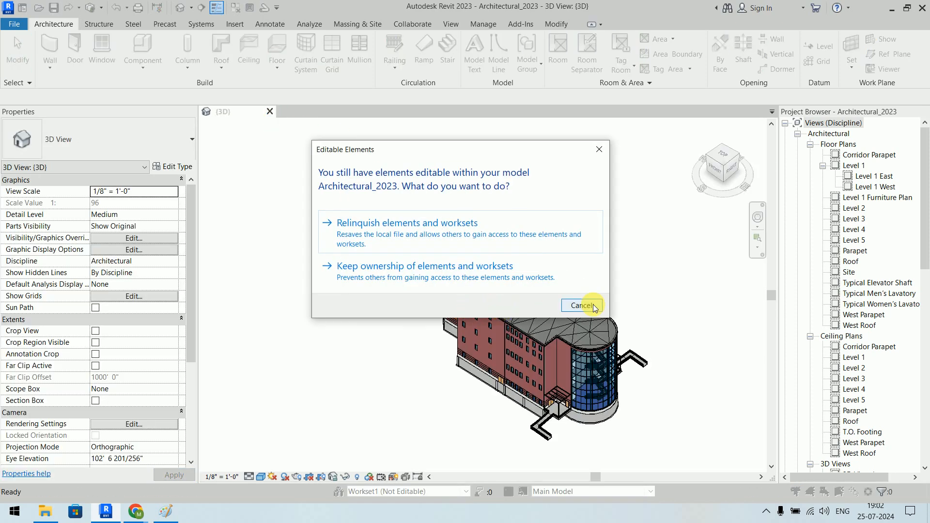
left_click(593, 304)
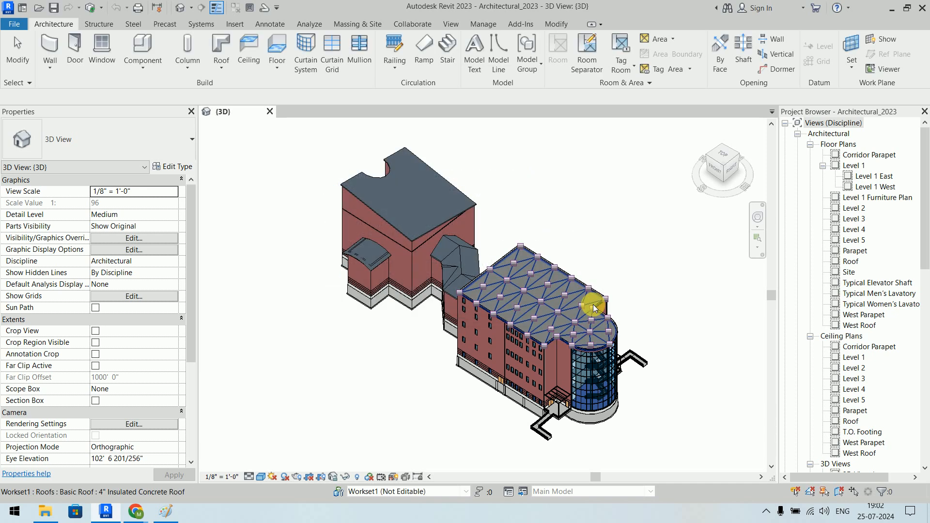
left_click(270, 113)
left_click(443, 280)
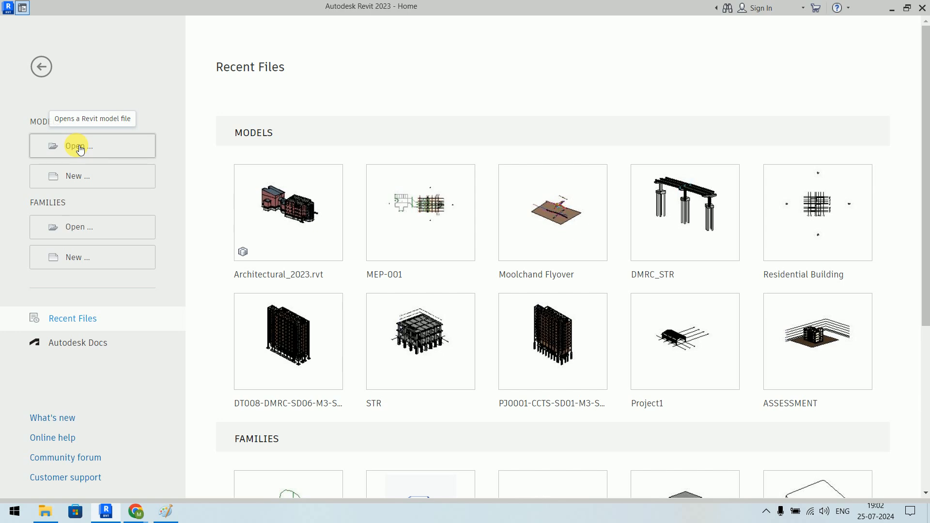
- Browse to the desktop's Revit Models folder for opening a model and show its files as extra large icons
left_click(80, 147)
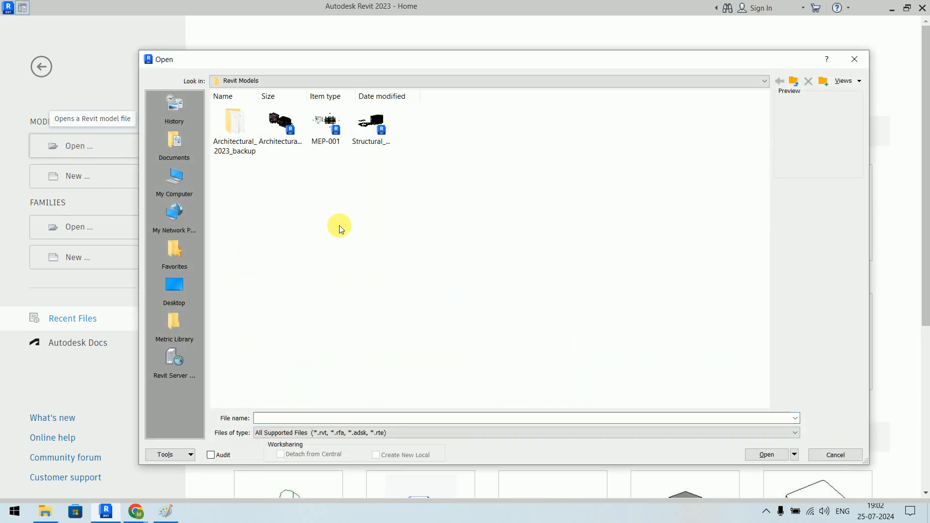
left_click(174, 285)
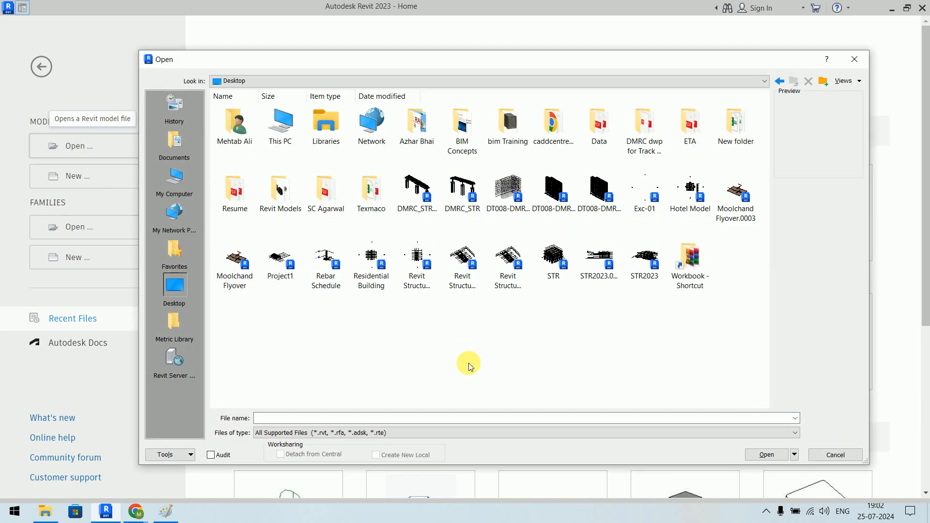
double_click(295, 201)
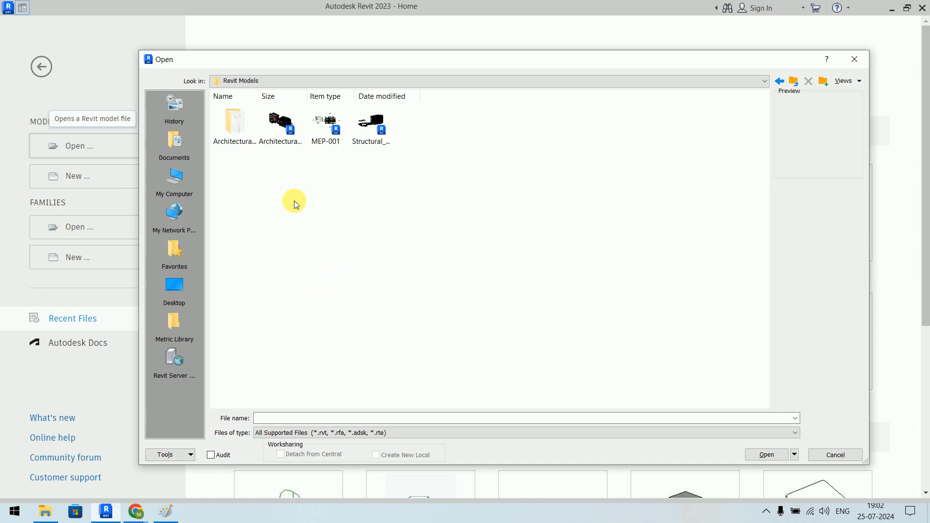
right_click(294, 201)
left_click(423, 202)
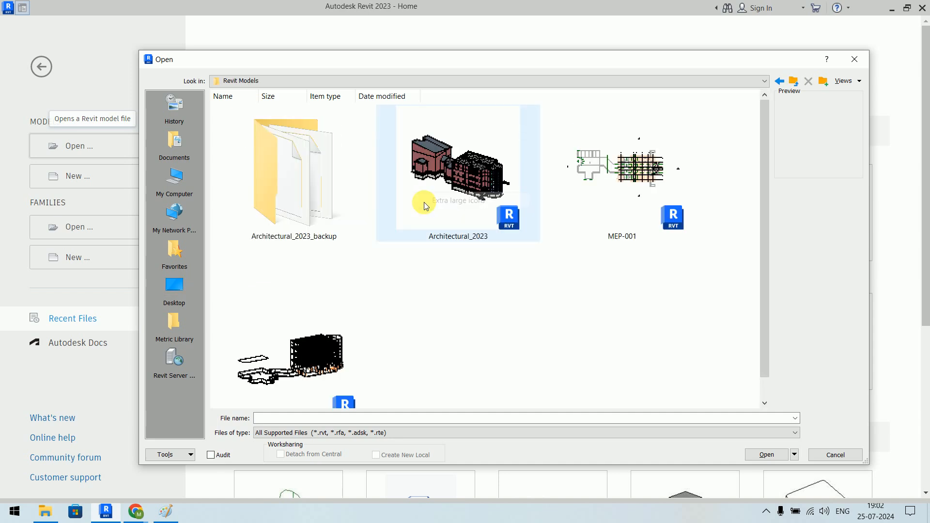
scroll(468, 317, "down", 1)
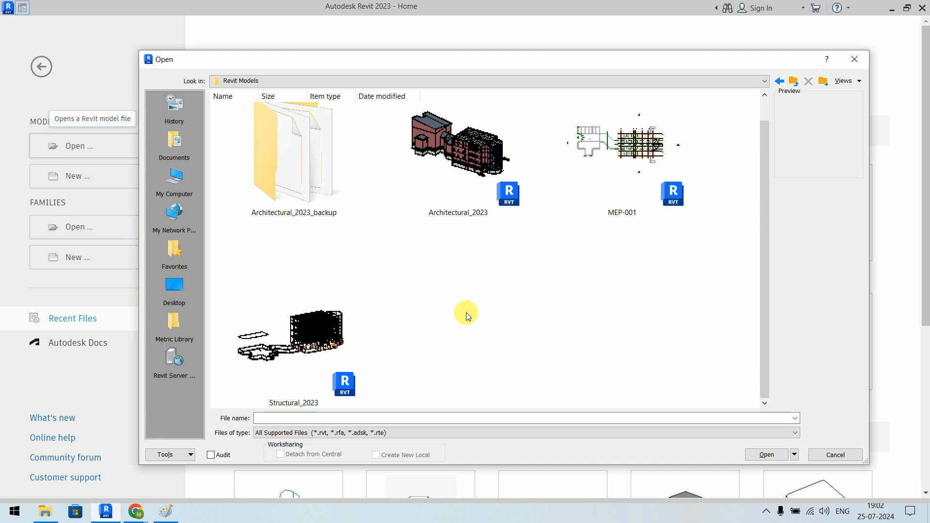
scroll(466, 313, "up", 1)
scroll(466, 312, "down", 1)
- Open Architectural_2023 detached from central, discarding its worksets
left_click(463, 193)
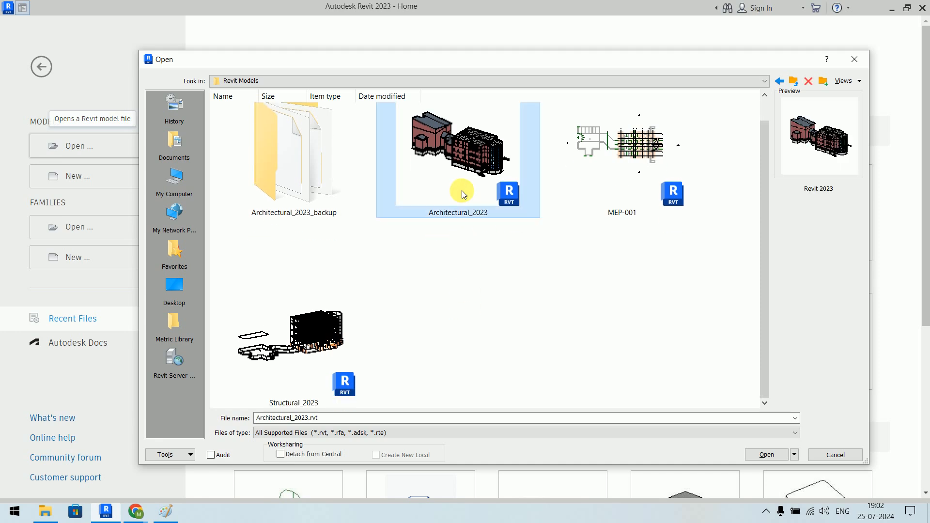
scroll(463, 195, "up", 1)
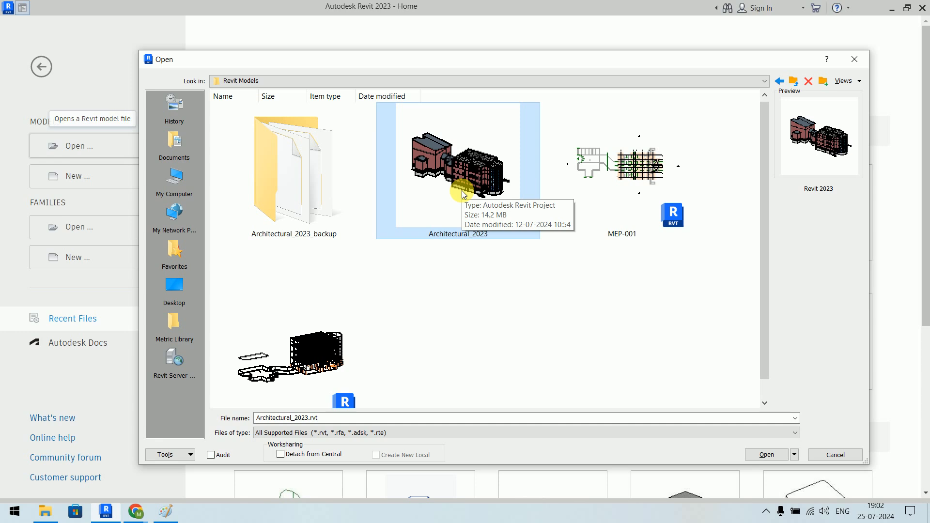
scroll(463, 193, "down", 1)
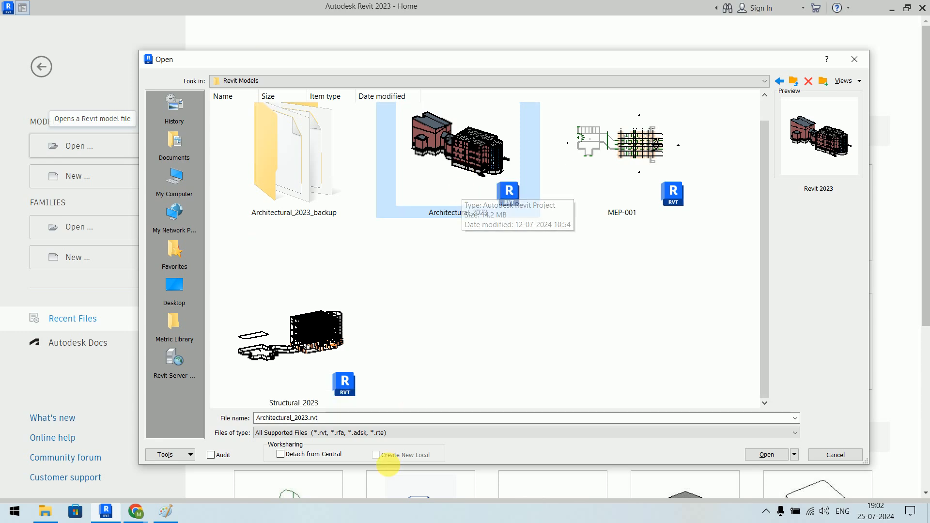
left_click(766, 454)
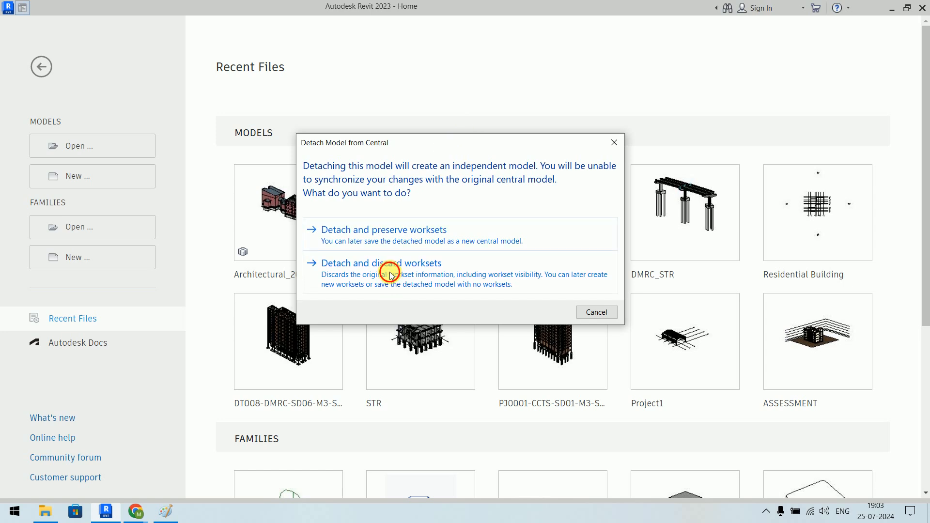
left_click(390, 274)
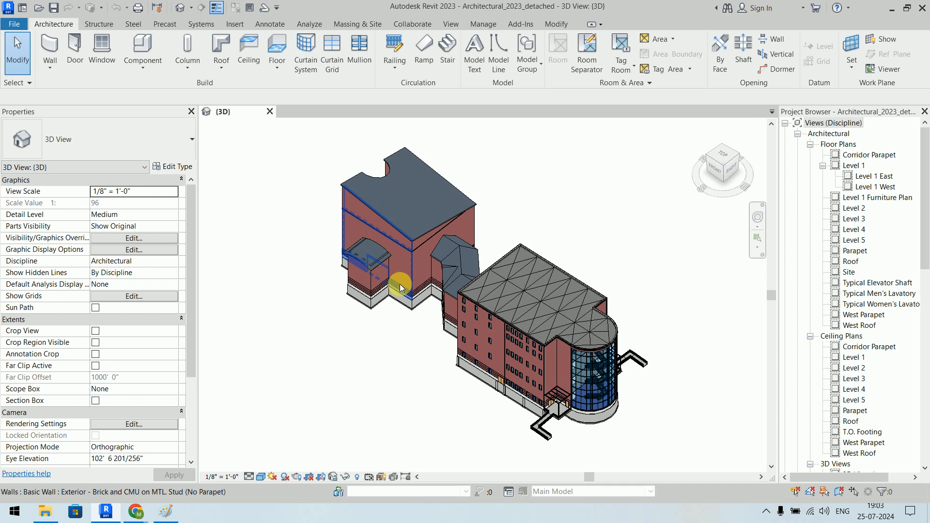
- Open the South building elevation of the detached architectural model
scroll(851, 328, "down", 3)
scroll(851, 328, "down", 15)
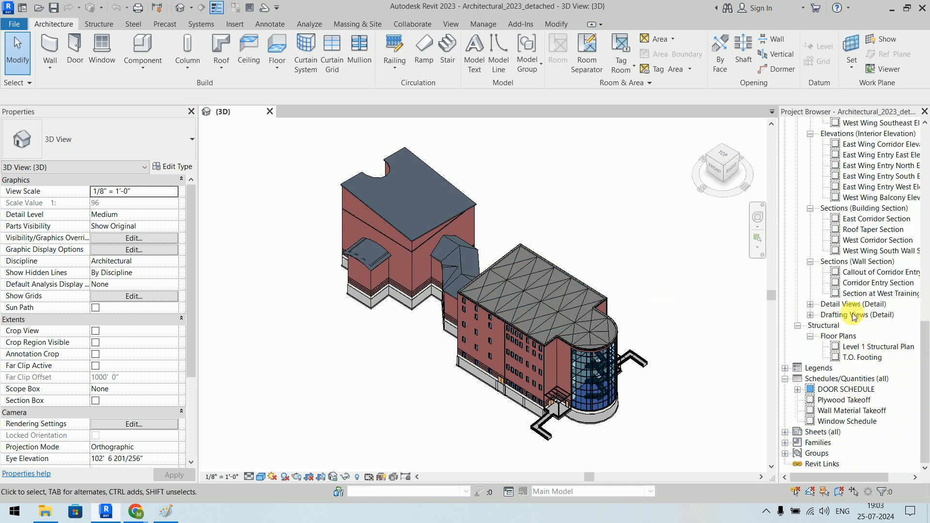
scroll(852, 182, "up", 3)
left_click(851, 176)
double_click(851, 176)
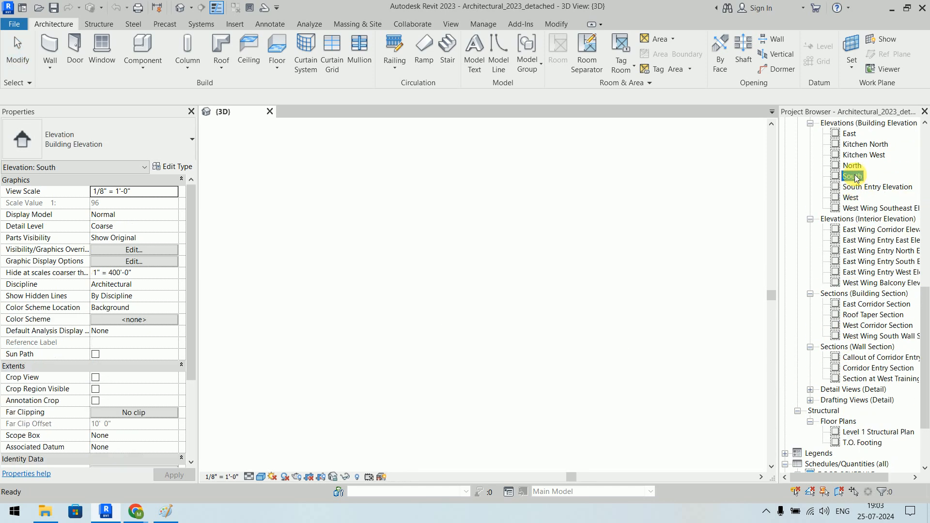
- Set the elevation of Level 2 to 17' in the South elevation
middle_click_drag(675, 388, 467, 378)
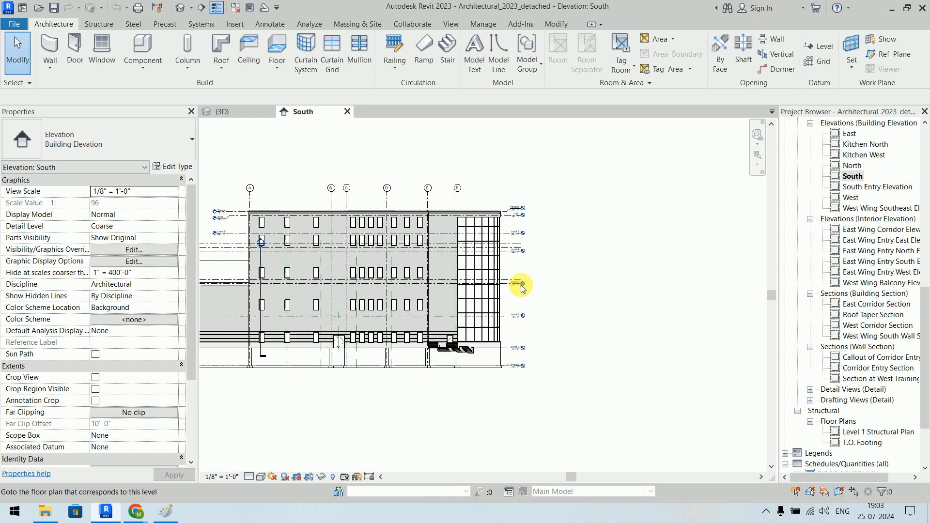
scroll(523, 285, "up", 5)
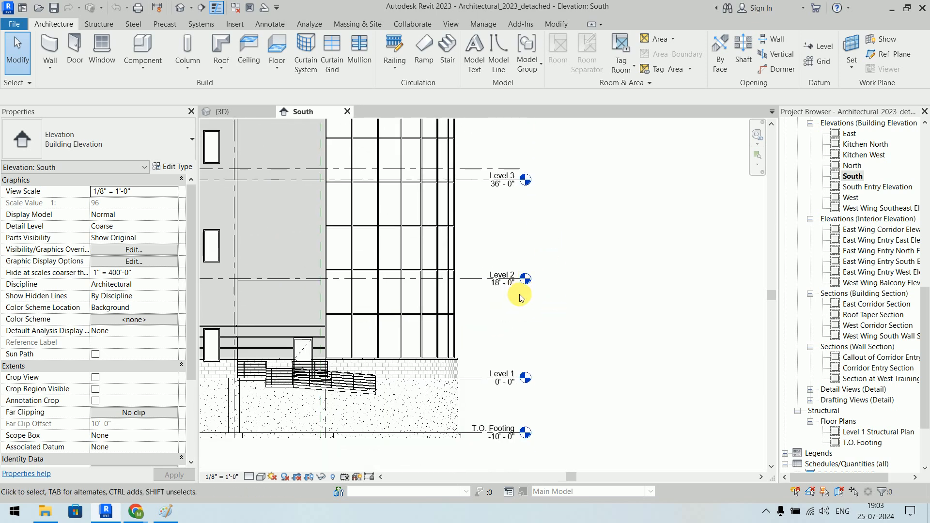
scroll(519, 289, "up", 4)
double_click(468, 270)
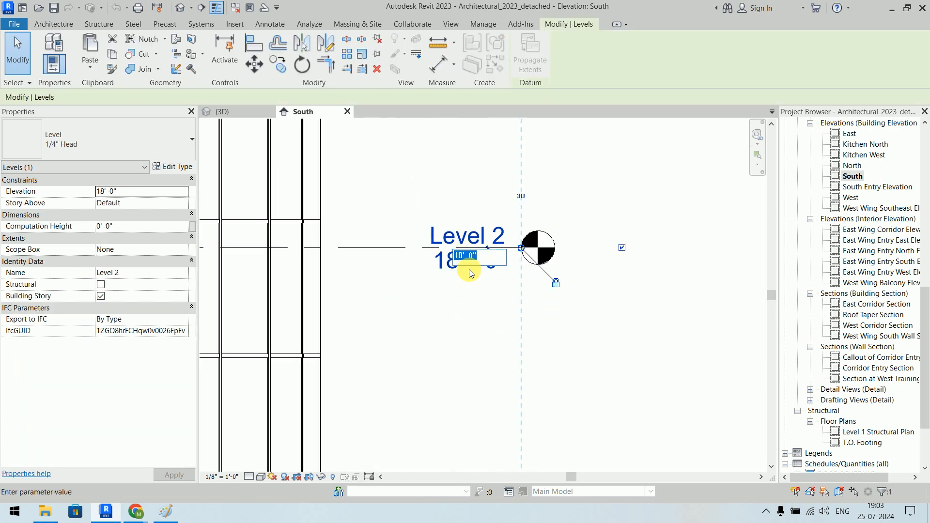
type("1")
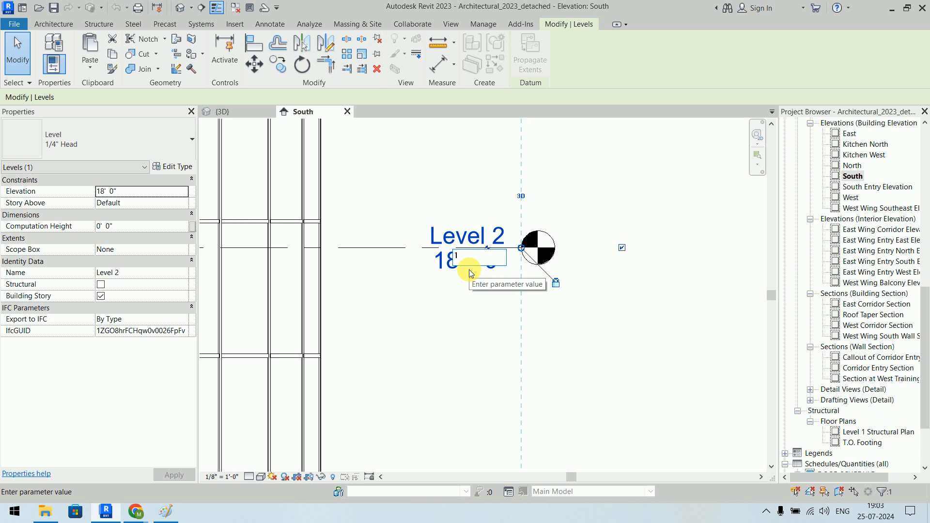
type("7'")
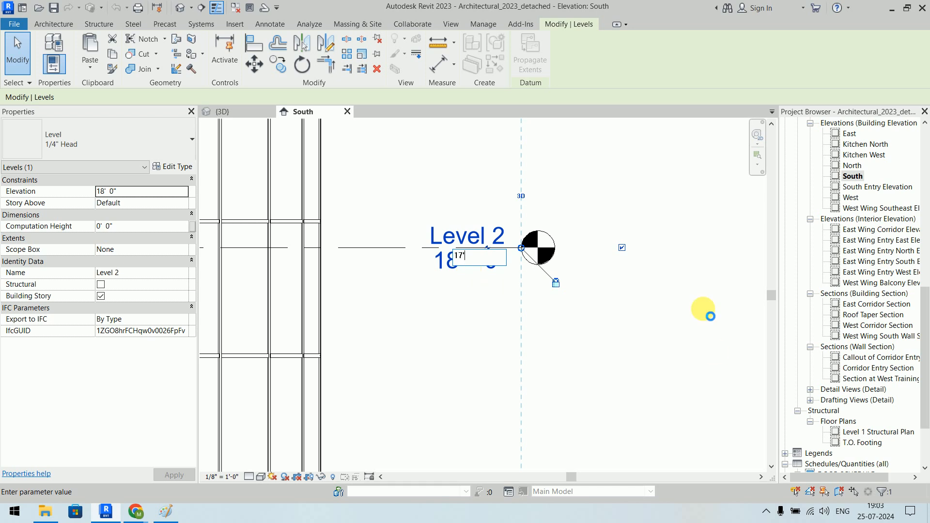
left_click(688, 240)
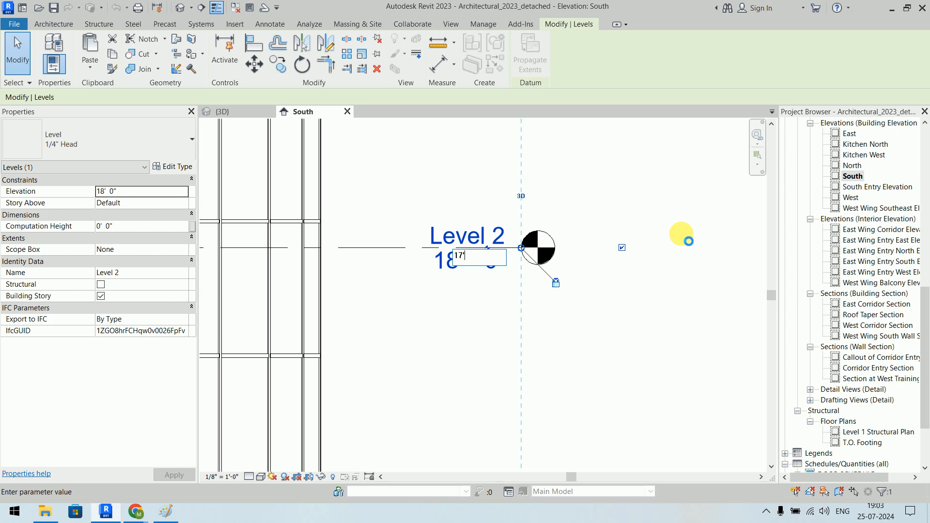
left_click(649, 320)
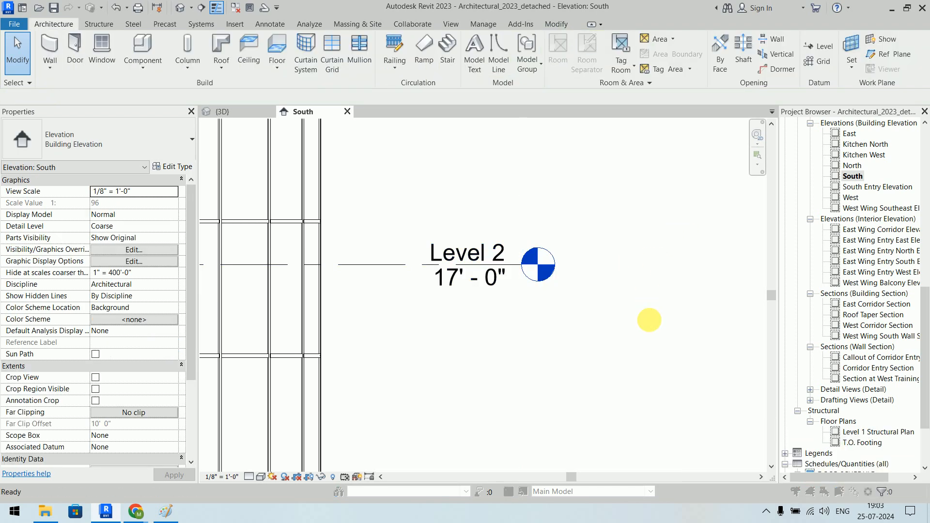
- Close the detached architectural model without saving its changes
key("ctrl+s")
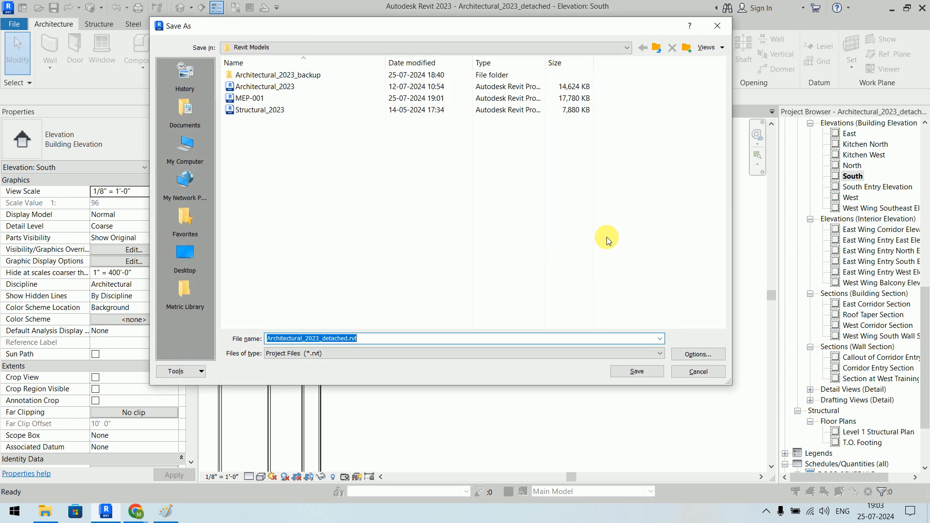
left_click(698, 372)
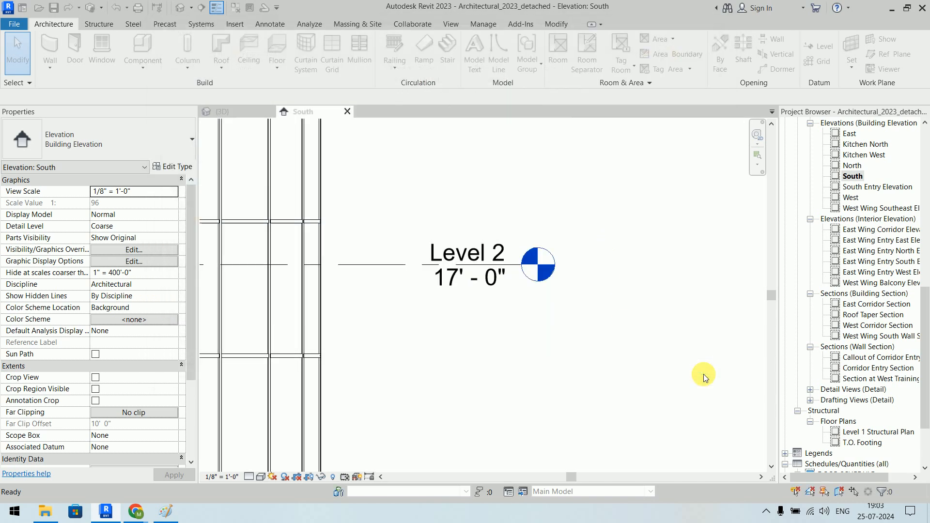
left_click(347, 112)
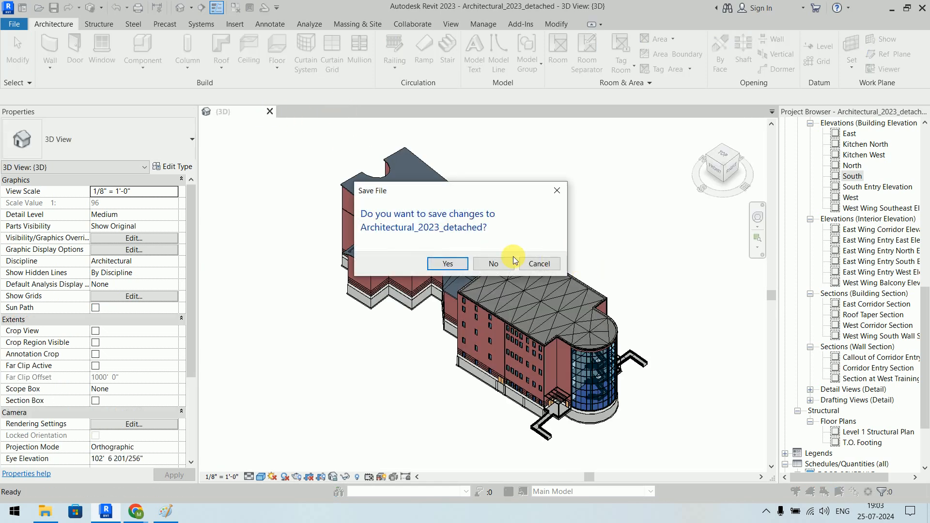
left_click(494, 264)
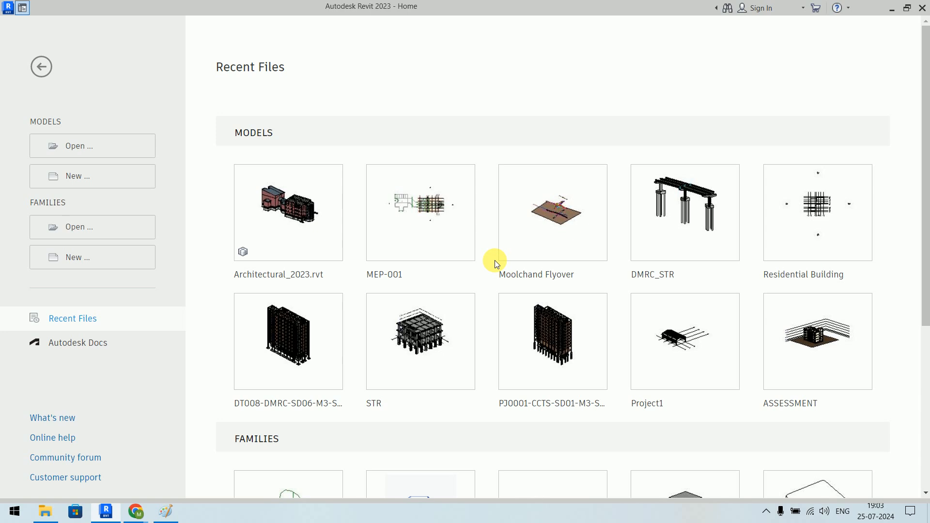
- Open Architectural_2023 as a new local copy, appending a timestamp to the existing copy, and show its South building elevation
left_click(292, 274)
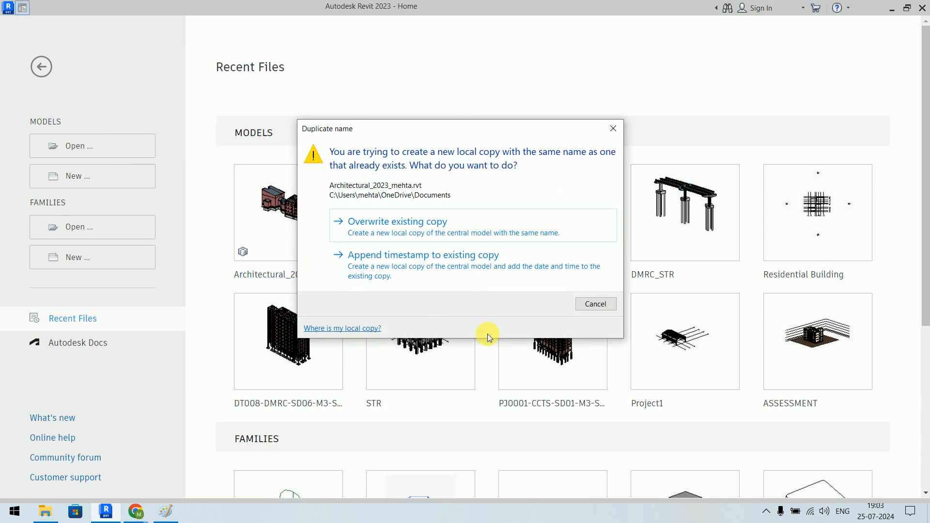
left_click(443, 265)
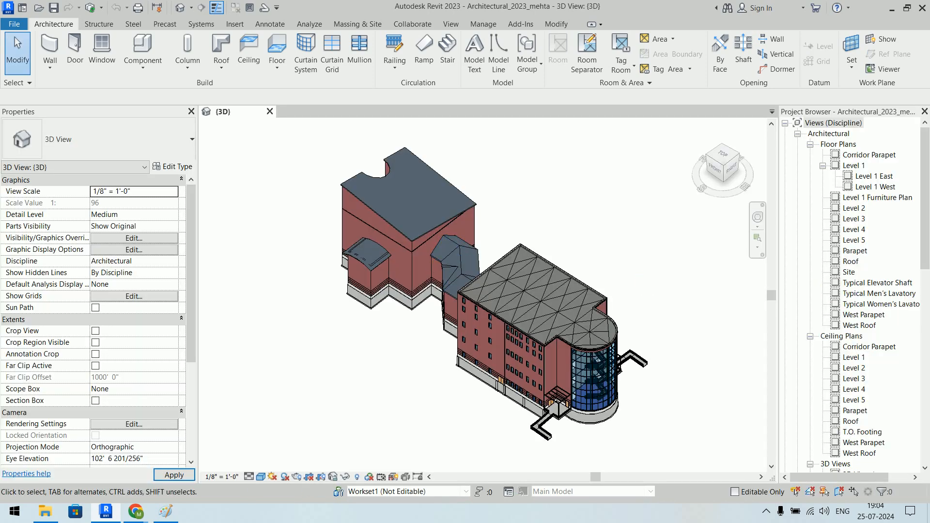
scroll(867, 265, "down", 7)
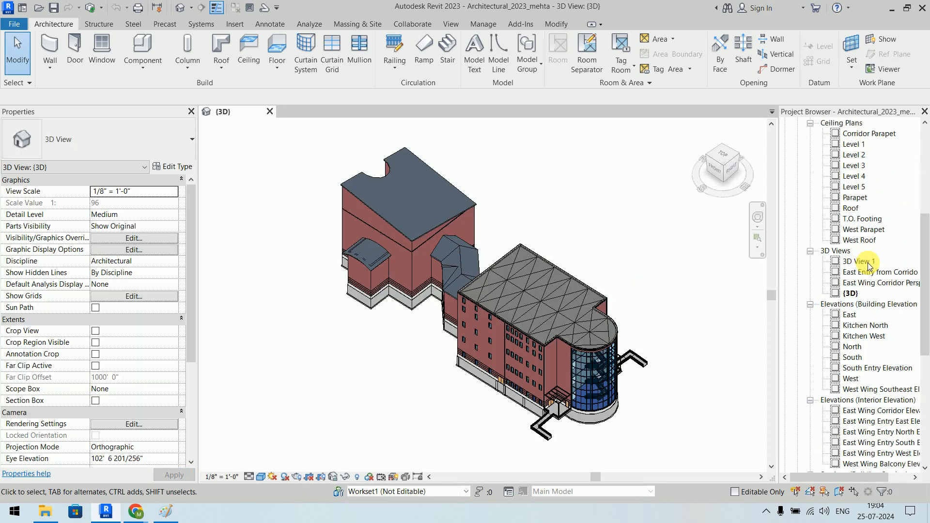
scroll(867, 265, "down", 2)
double_click(851, 293)
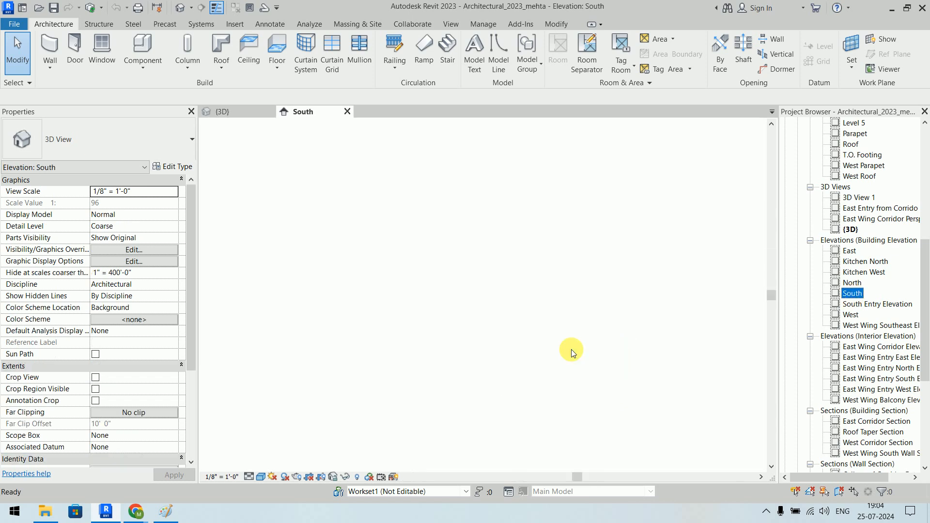
- Set the elevation of Level 2 to 17' in the local architectural model's South elevation
middle_click_drag(643, 384, 328, 365)
scroll(412, 323, "up", 3)
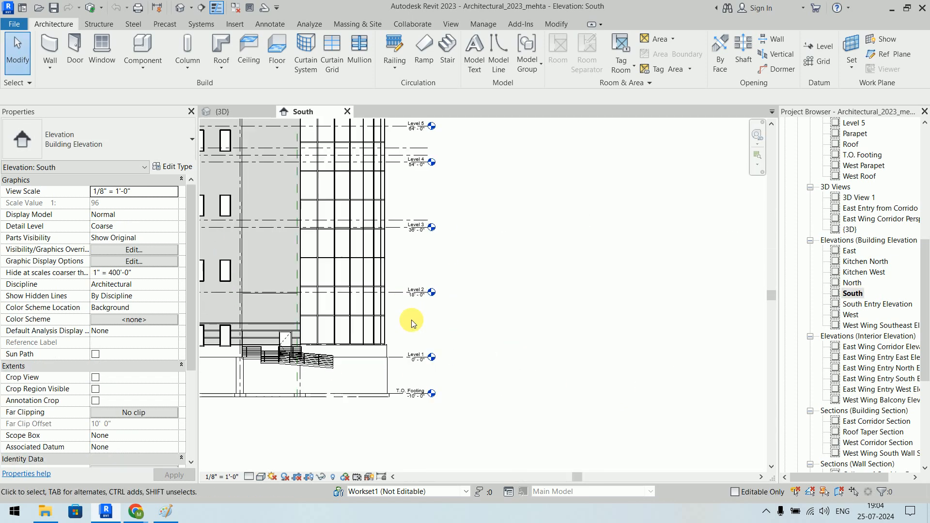
scroll(412, 323, "up", 3)
scroll(415, 277, "up", 4)
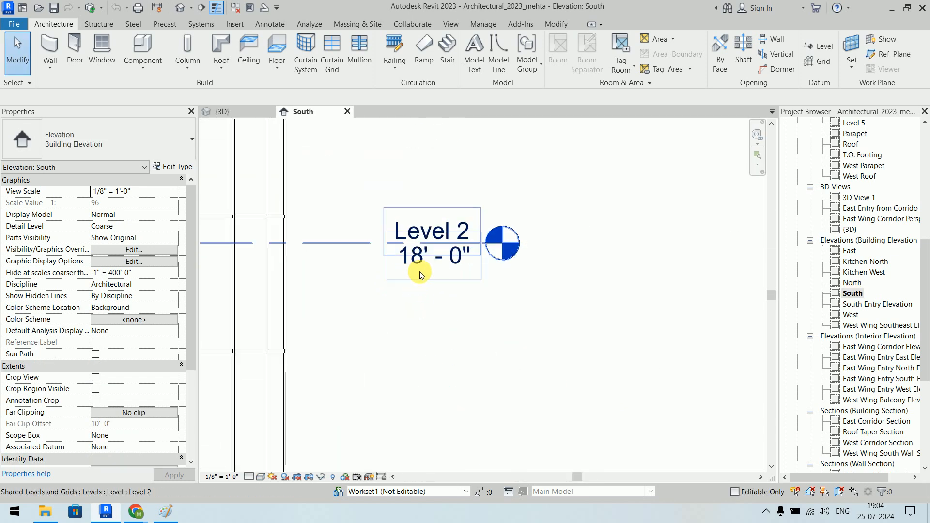
double_click(419, 273)
type("17")
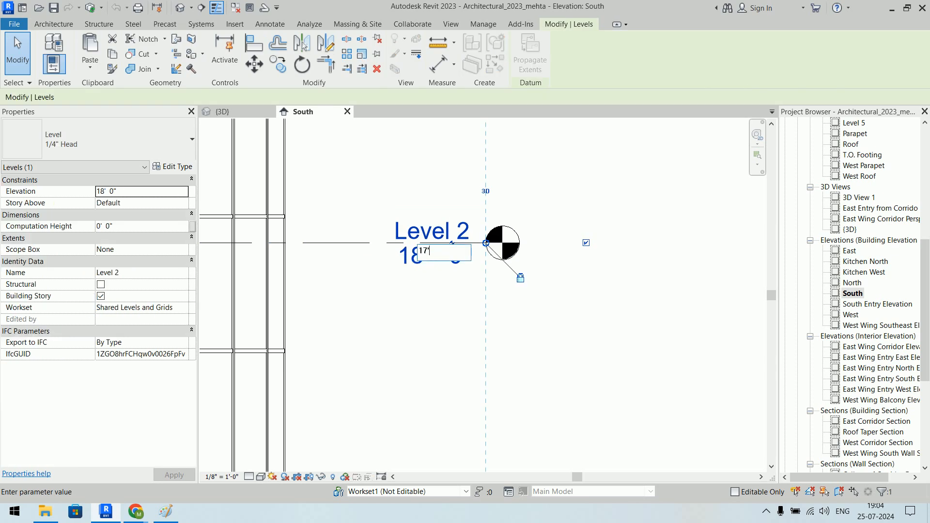
type("'")
left_click(584, 347)
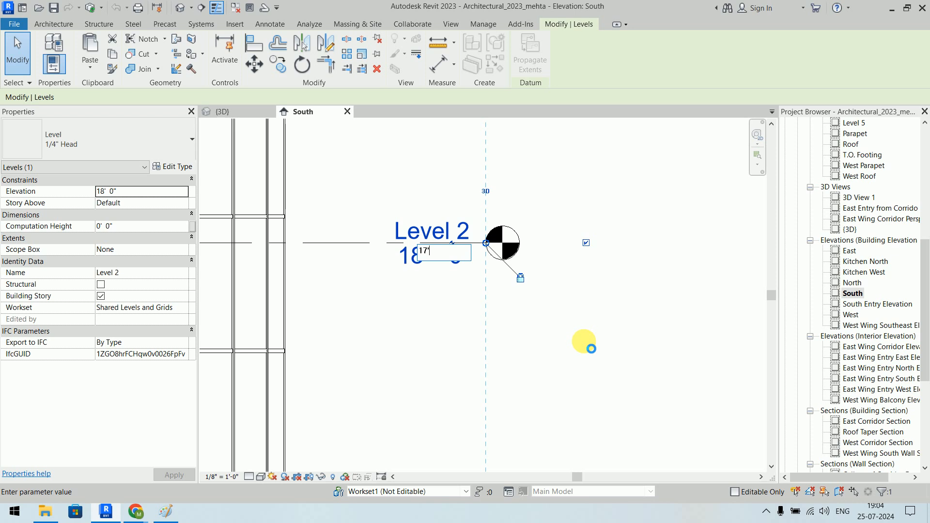
left_click(588, 333)
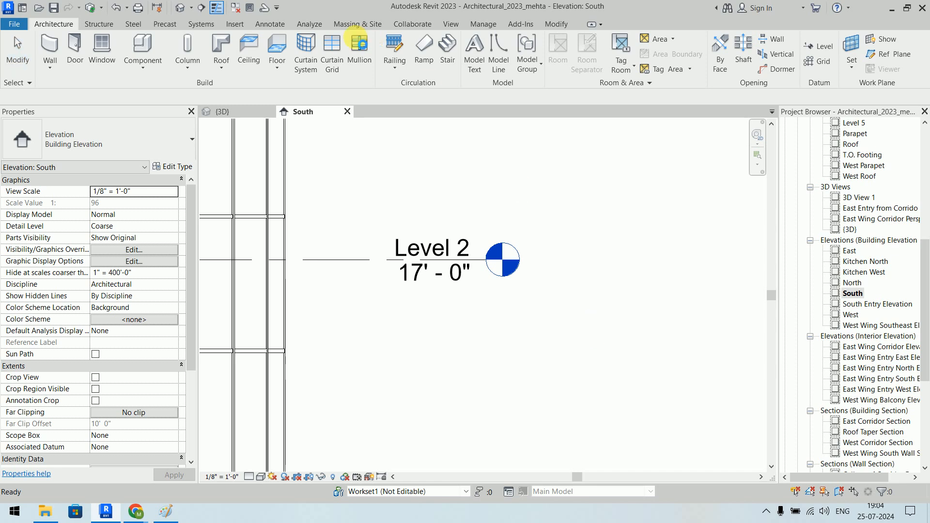
- Close the local architectural model, synchronizing its changes with the central model
left_click(348, 112)
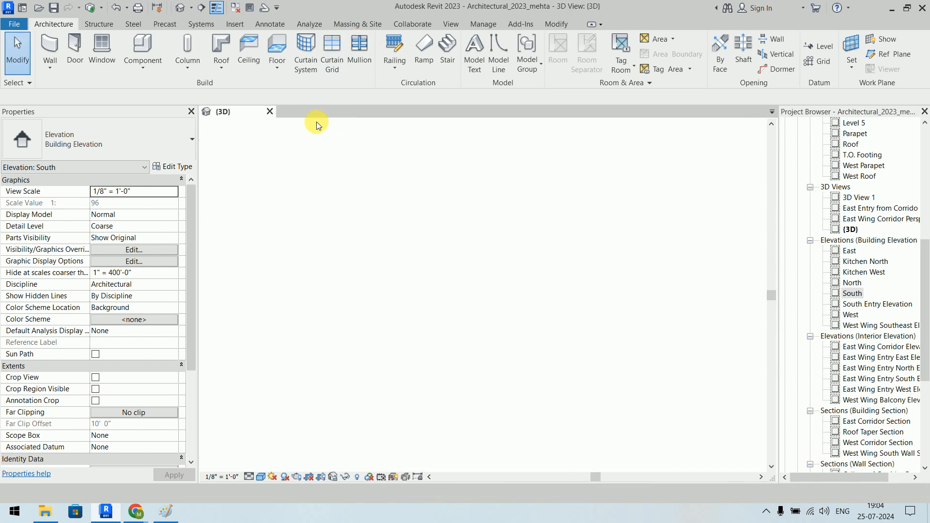
left_click(270, 111)
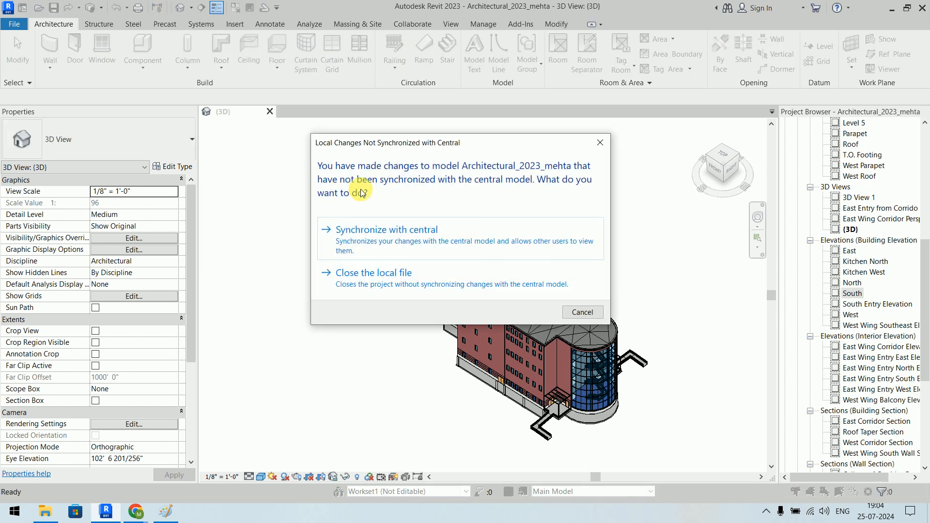
left_click(415, 232)
left_click(456, 319)
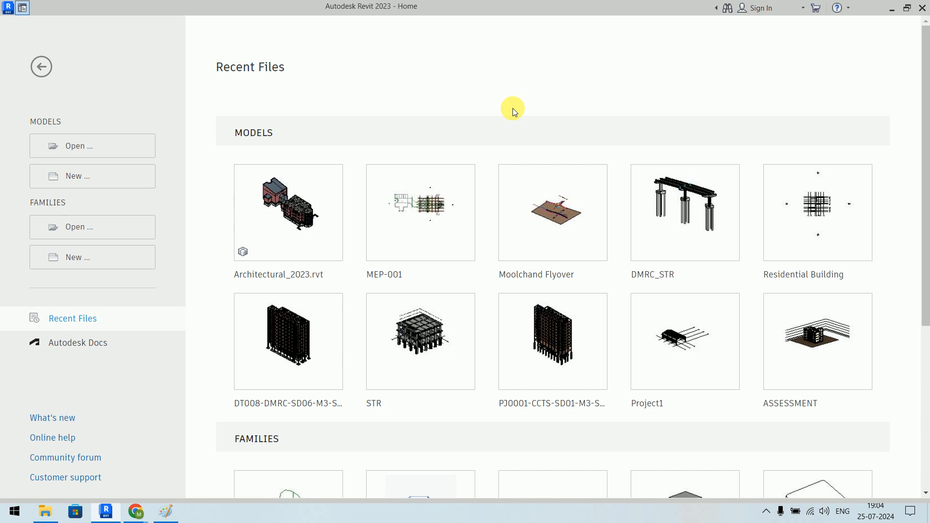
- Open the MEP-001 project from the Revit Models folder
left_click(75, 144)
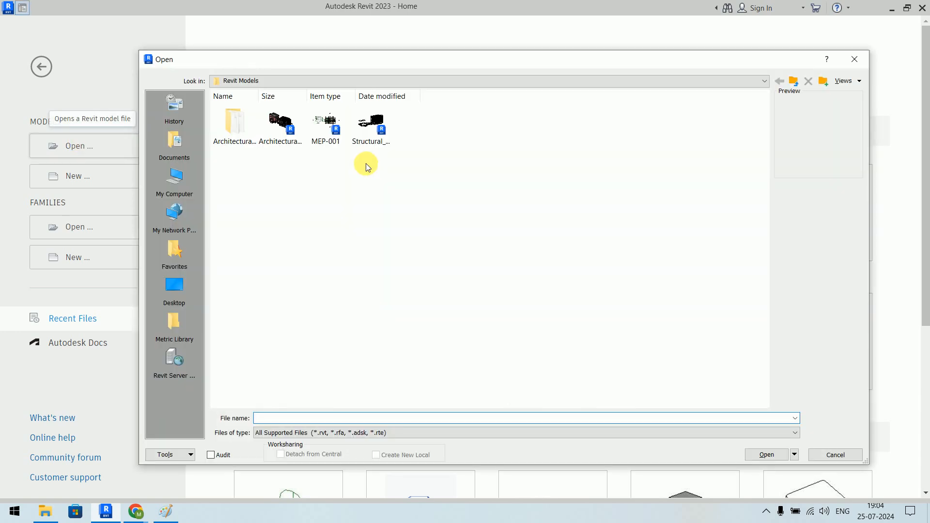
left_click(327, 127)
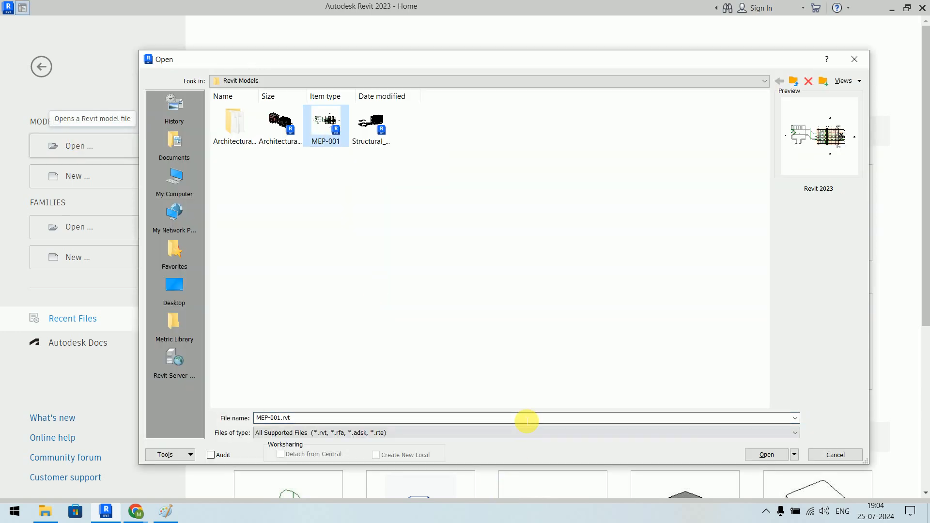
left_click(766, 454)
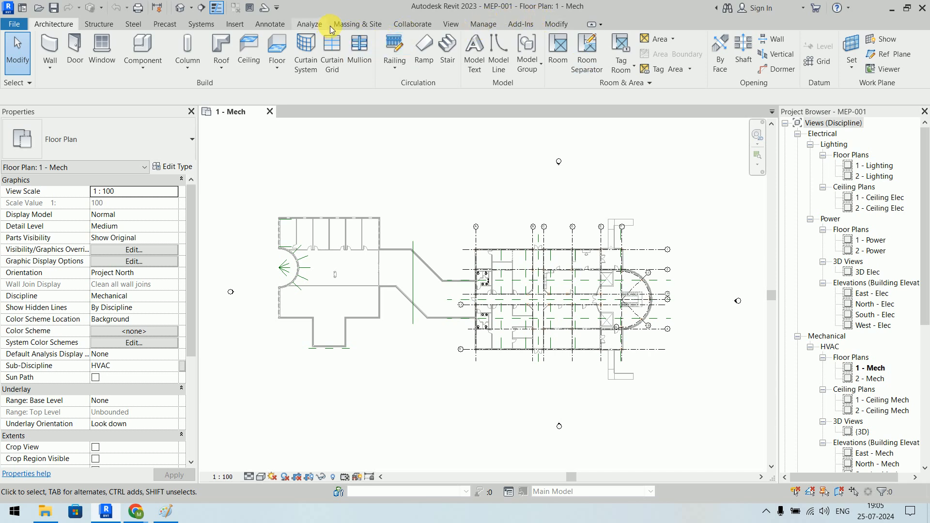
- Run a Coordination Review on the linked building model in the 1 - Mech plan, check its grouping options and close the review
left_click(414, 26)
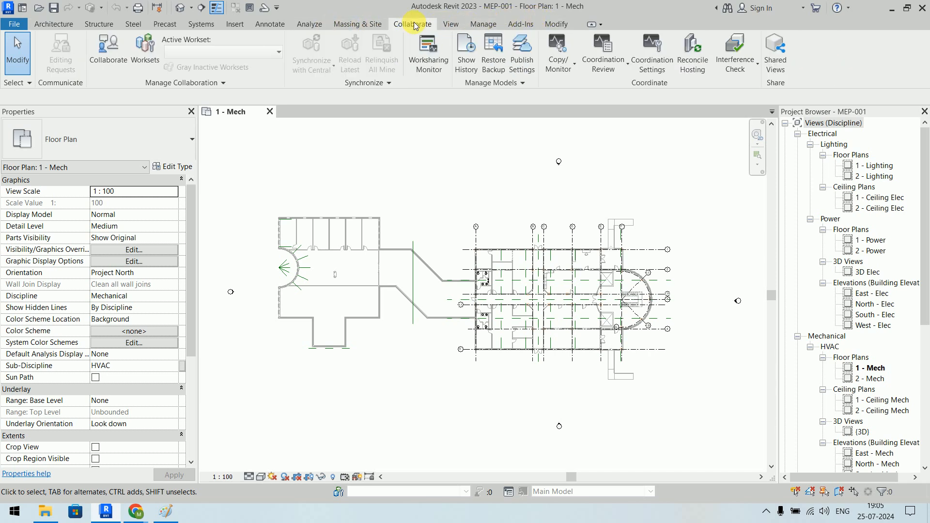
left_click(605, 69)
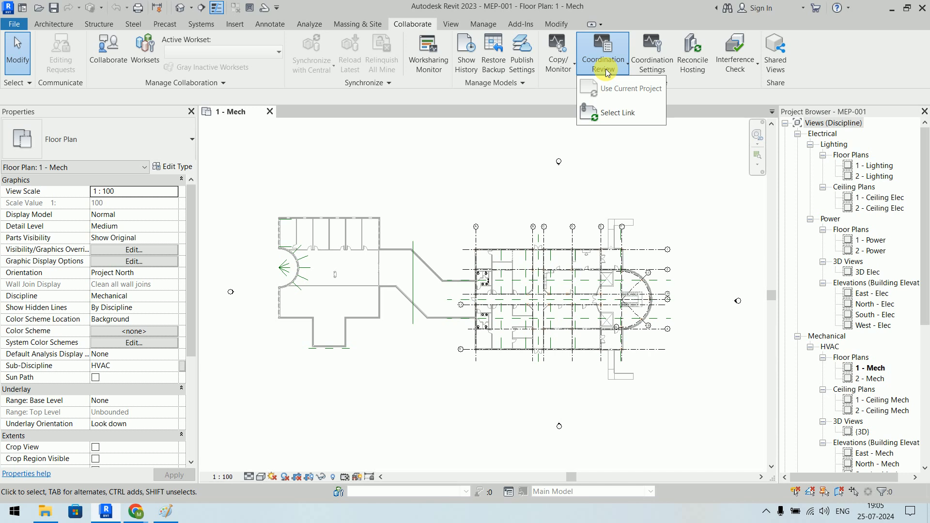
left_click(620, 114)
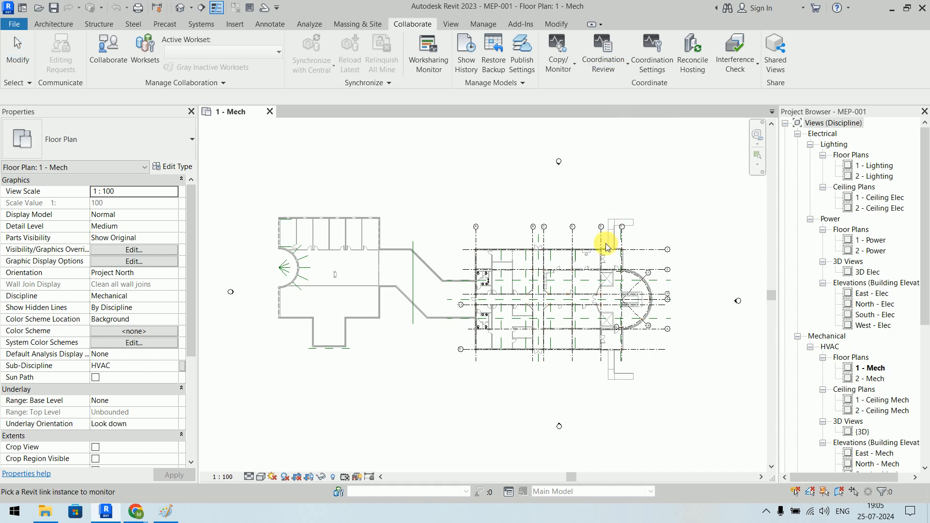
left_click(563, 237)
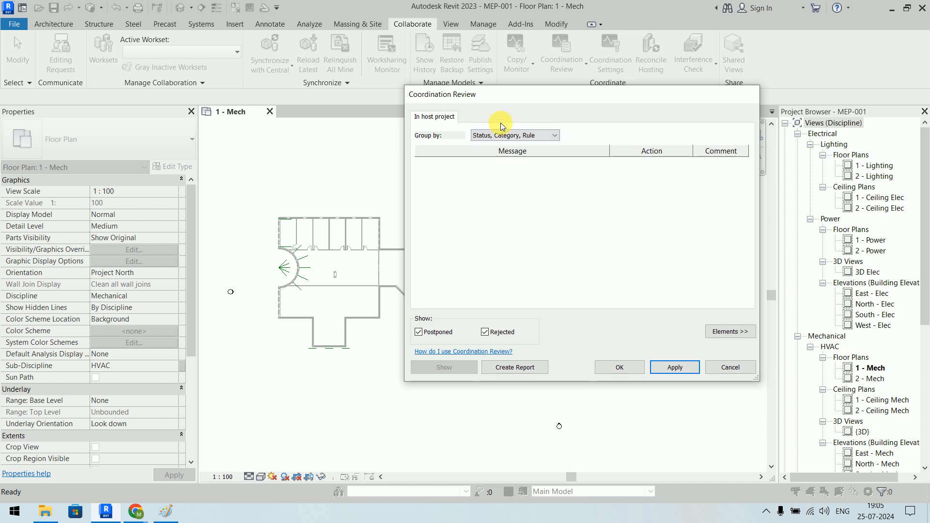
left_click(521, 137)
left_click(520, 137)
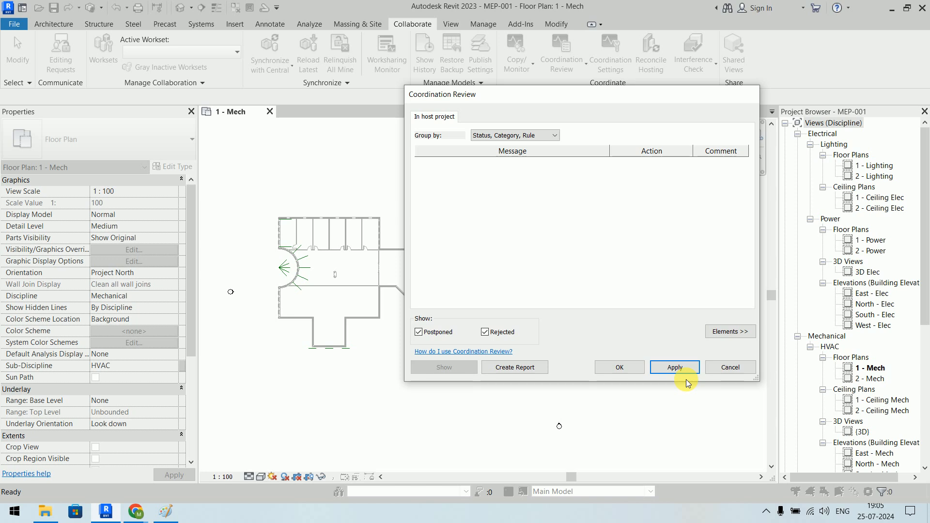
left_click(729, 365)
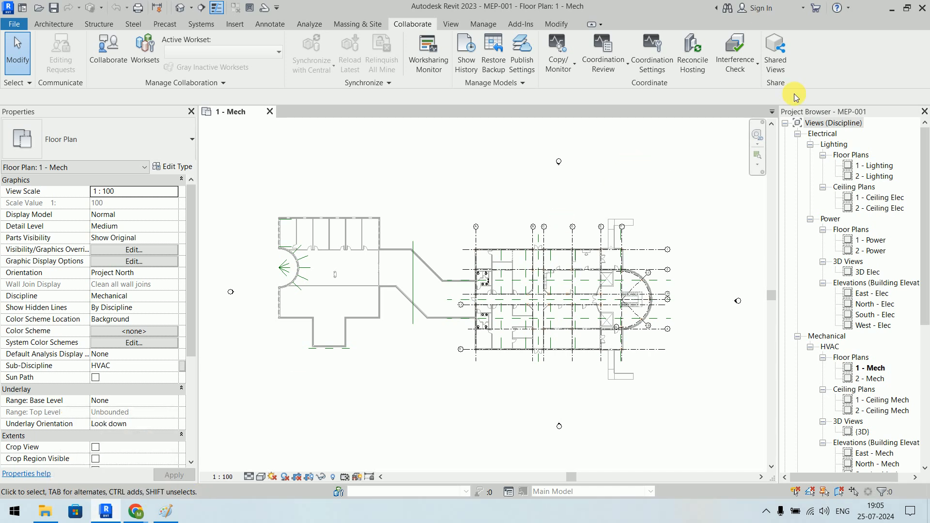
- Switch to File Explorer, inspect and refresh the desktop's Revit Models folder, and return to the MEP-001 project in Revit
left_click(892, 8)
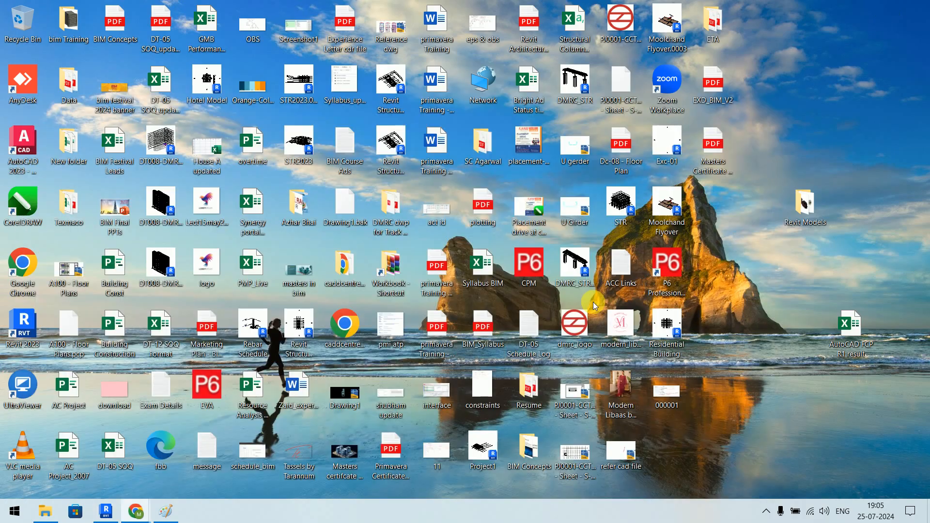
double_click(805, 204)
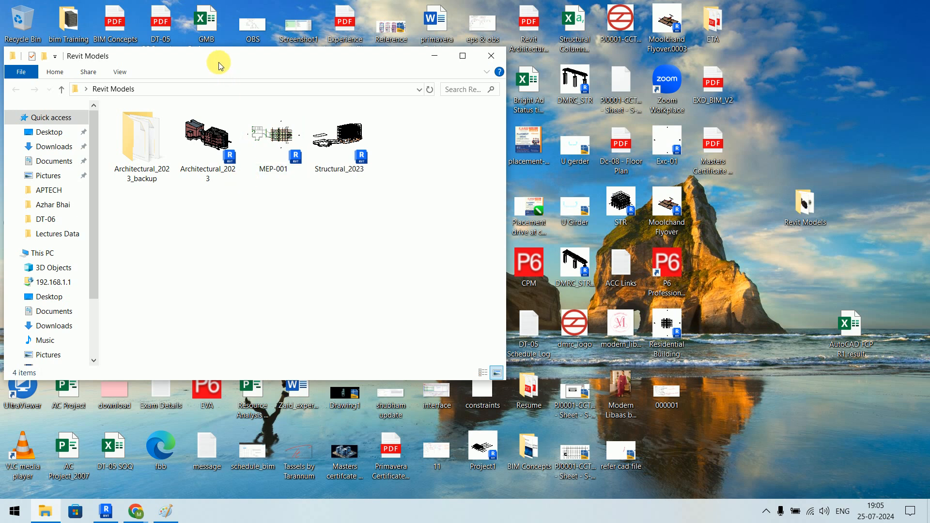
left_click_drag(218, 65, 404, 86)
left_click(650, 81)
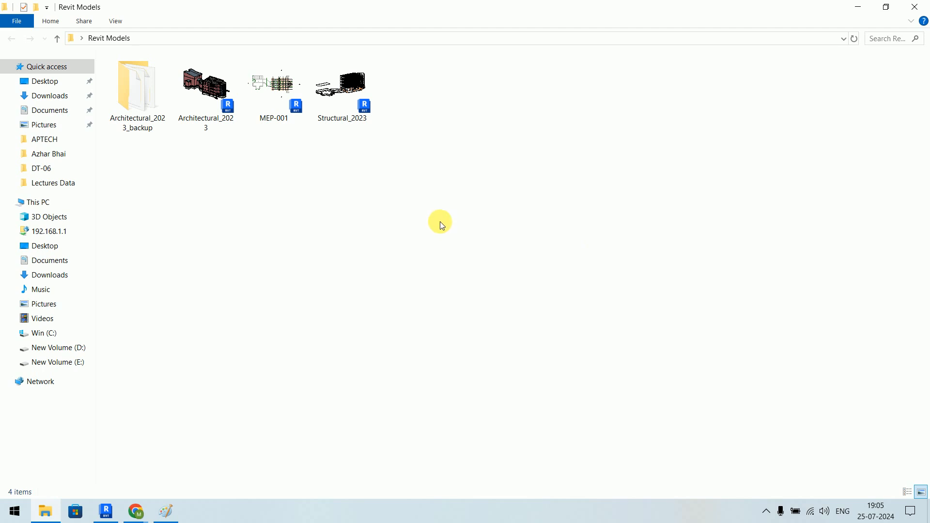
right_click(359, 159)
left_click(392, 211)
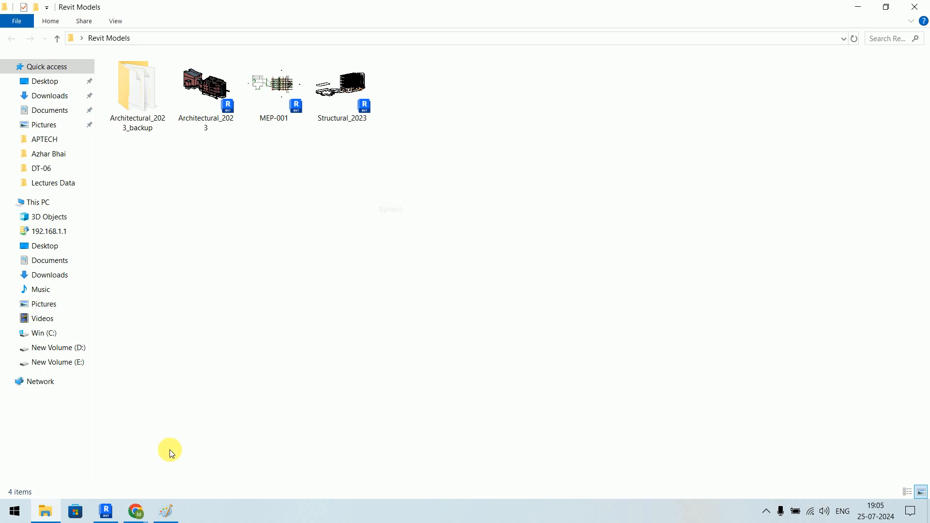
left_click(120, 516)
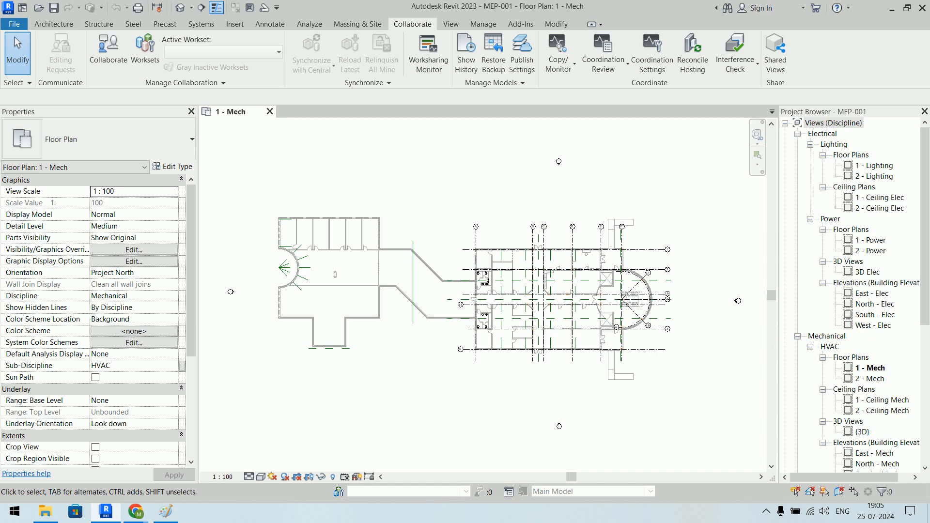
- Open the South - Elec elevation and compare the linked model's levels with the project's own levels, especially Level 2
left_click_drag(924, 196, 823, 189)
left_click(611, 197)
double_click(875, 315)
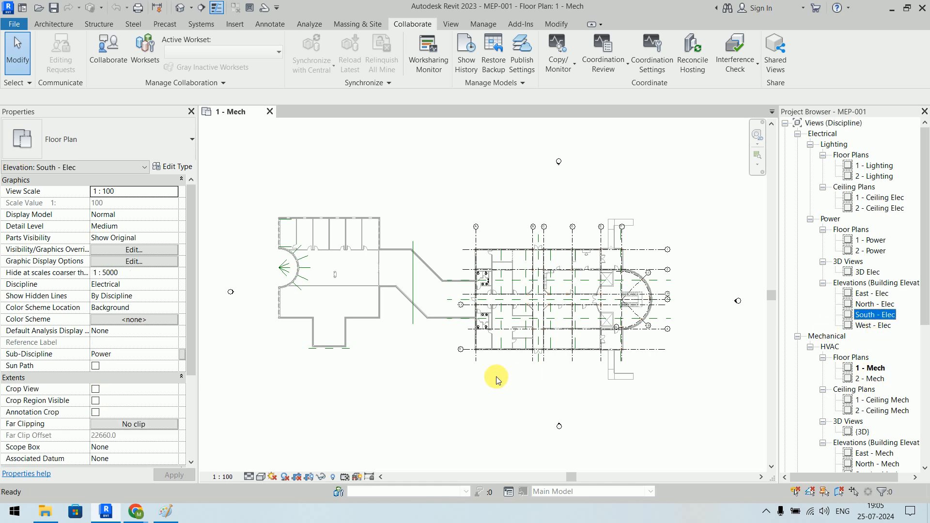
middle_click_drag(544, 390, 350, 386)
scroll(473, 305, "up", 4)
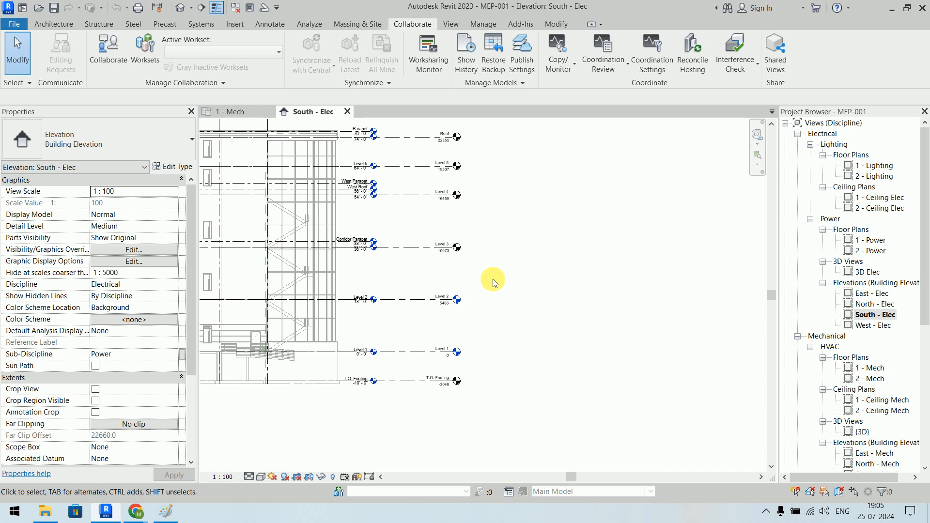
middle_click_drag(565, 318, 600, 336)
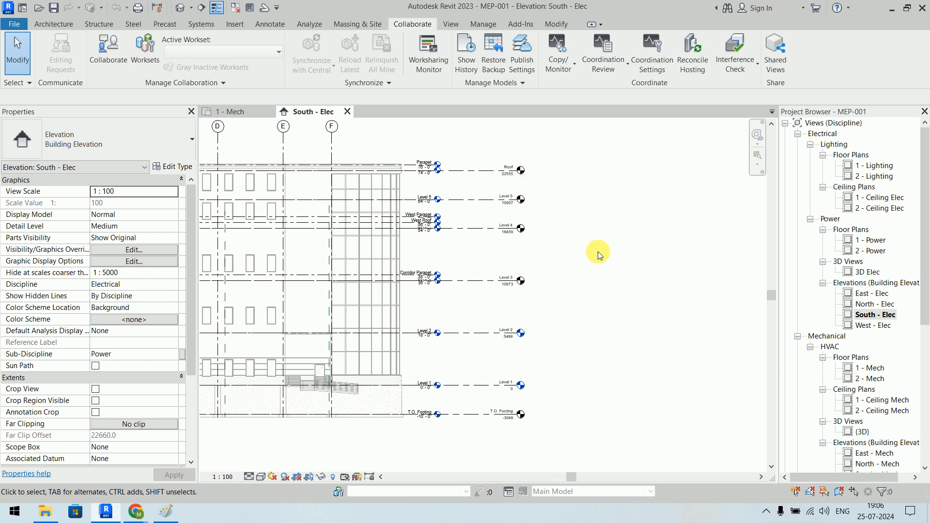
scroll(572, 238, "up", 3)
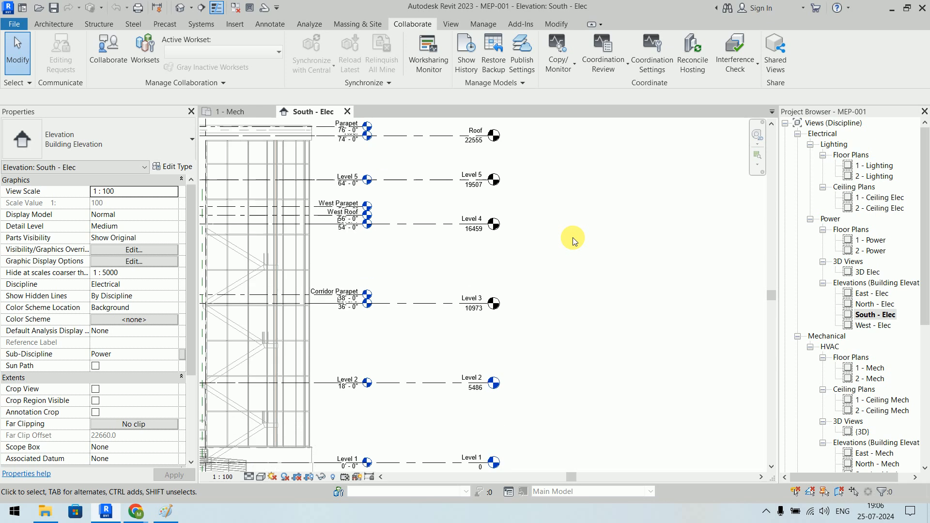
scroll(576, 271, "down", 2)
middle_click_drag(583, 288, 590, 220)
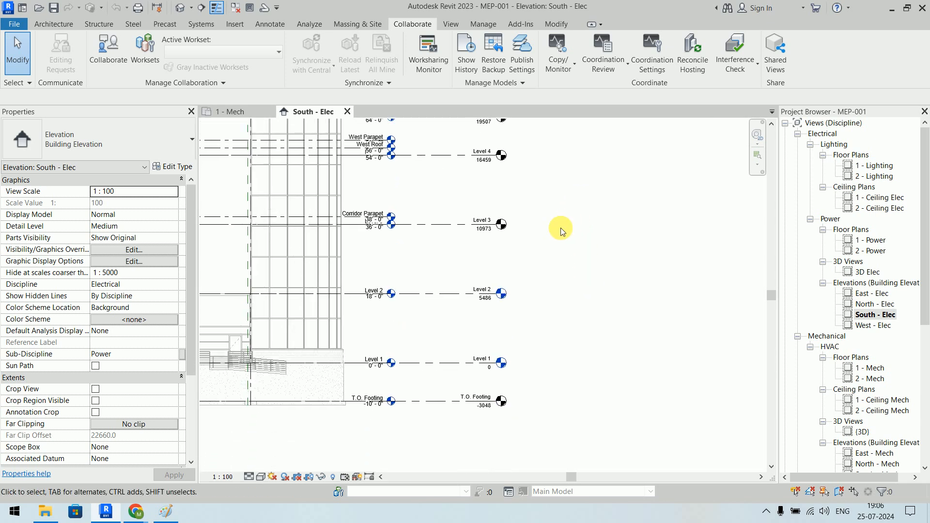
- Examine the level heads in the South - Elec elevation and the plan views listed for each discipline in the Project Browser
scroll(560, 229, "up", 1)
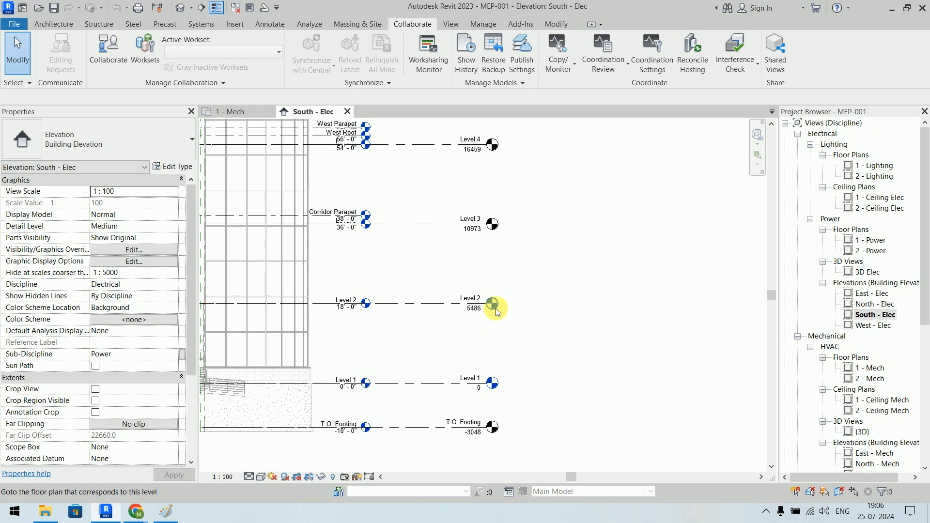
scroll(496, 307, "down", 3)
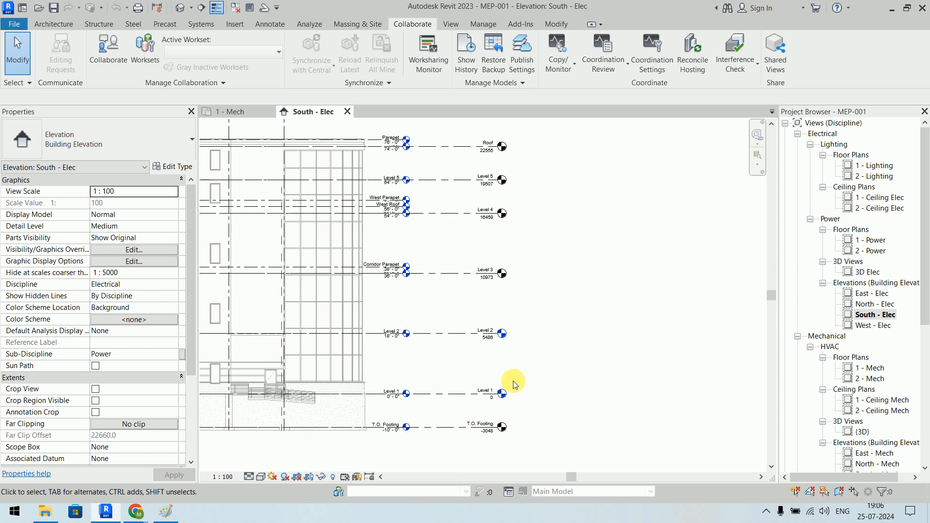
scroll(512, 381, "up", 2)
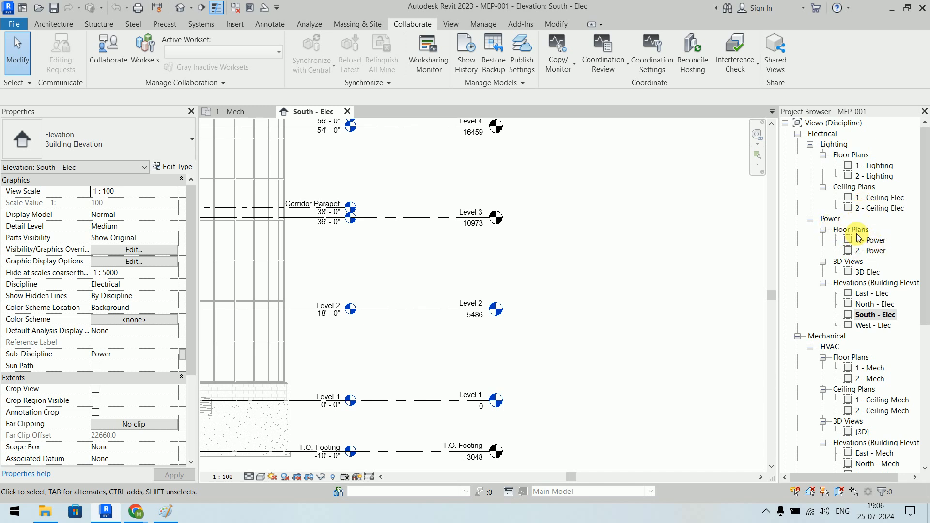
scroll(857, 238, "down", 5)
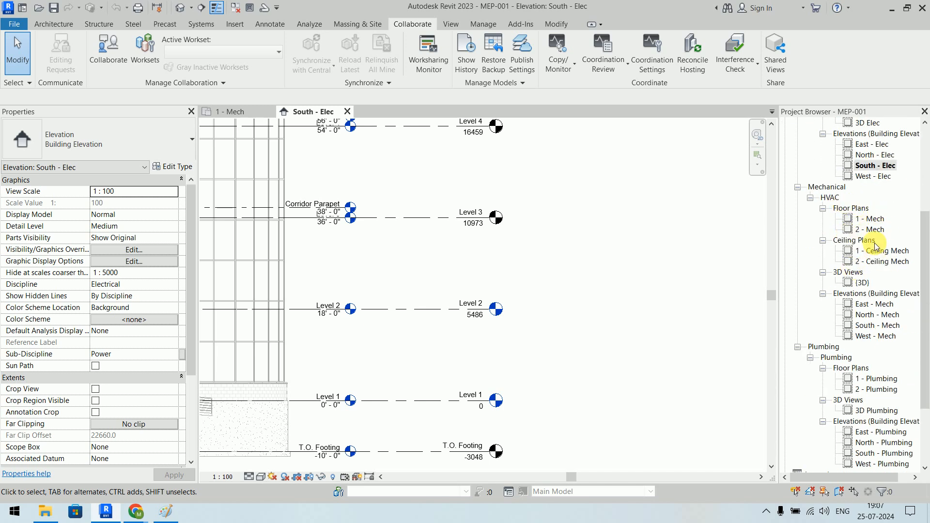
scroll(861, 260, "down", 3)
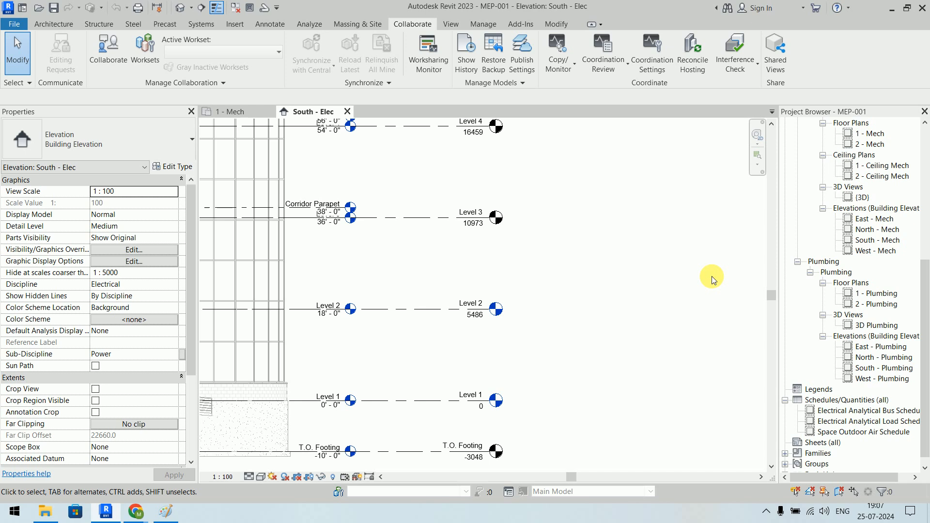
scroll(633, 286, "down", 3)
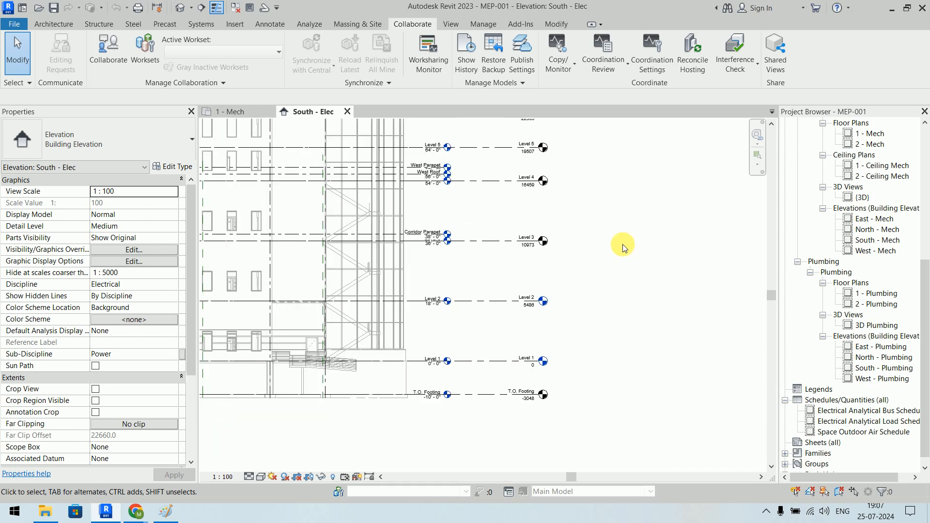
scroll(613, 271, "down", 1)
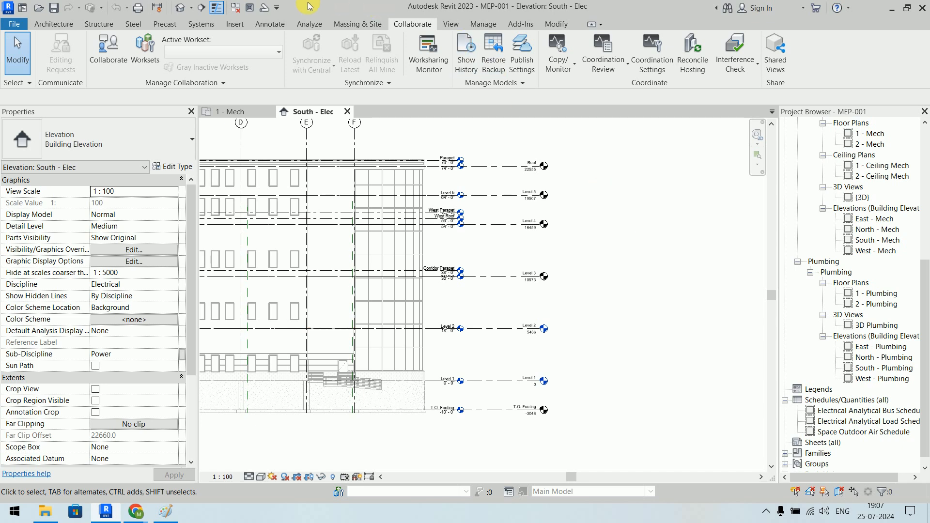
- Start creating new floor plan views and check the Mechanical Plan template that the Floor Plan type applies to new views
left_click(450, 24)
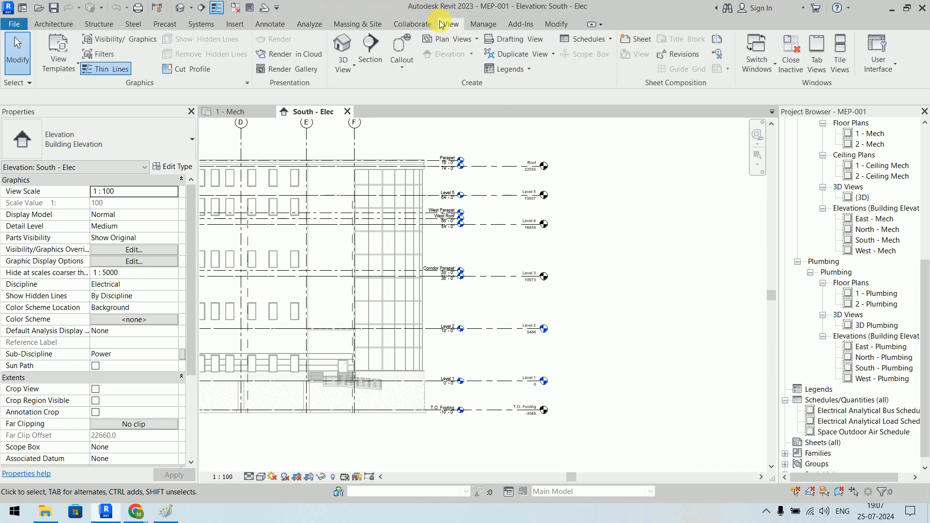
left_click(460, 42)
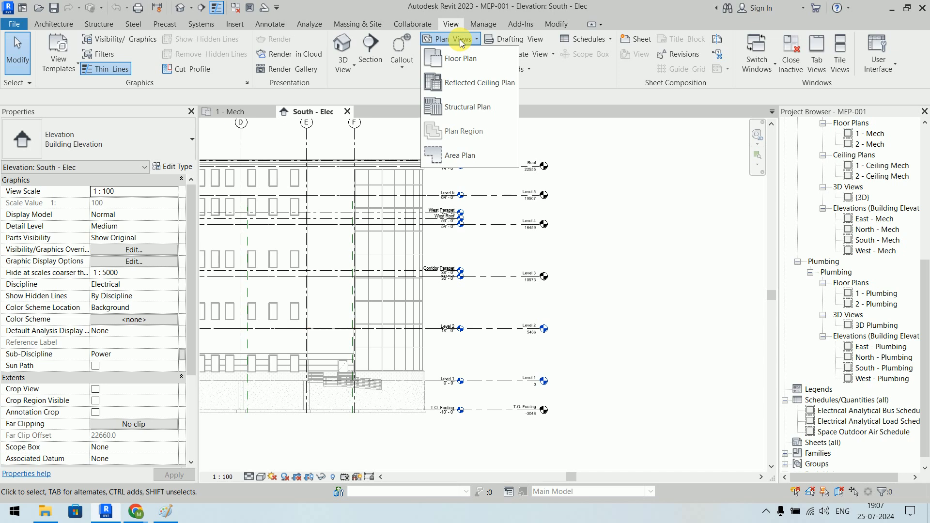
left_click(476, 64)
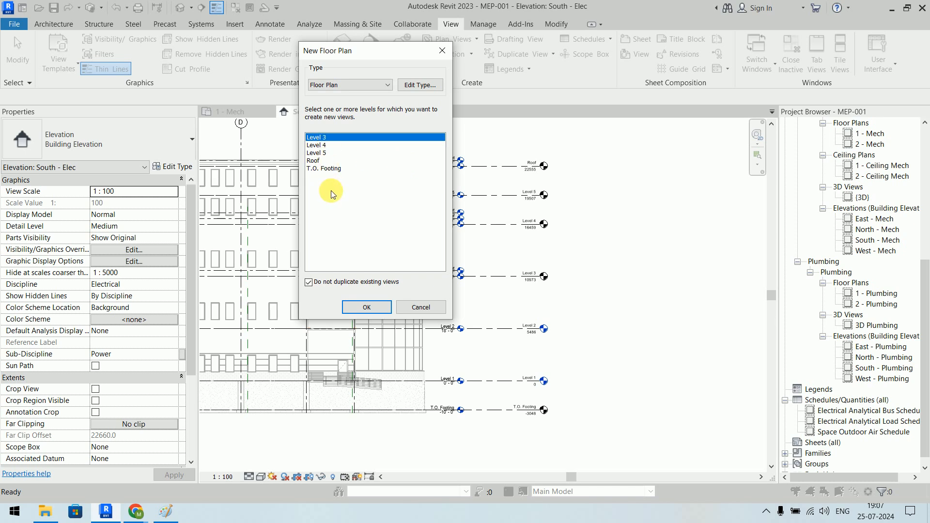
left_click(416, 84)
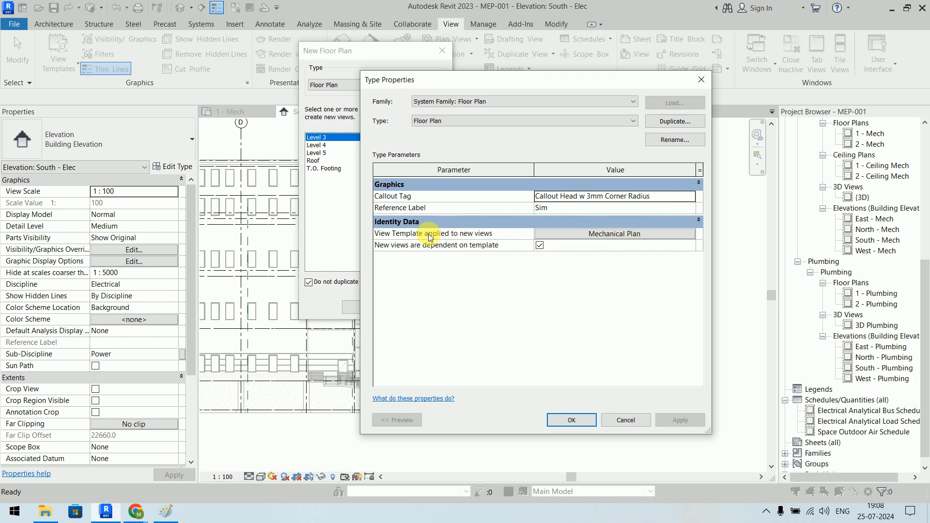
mouse_move(390, 235)
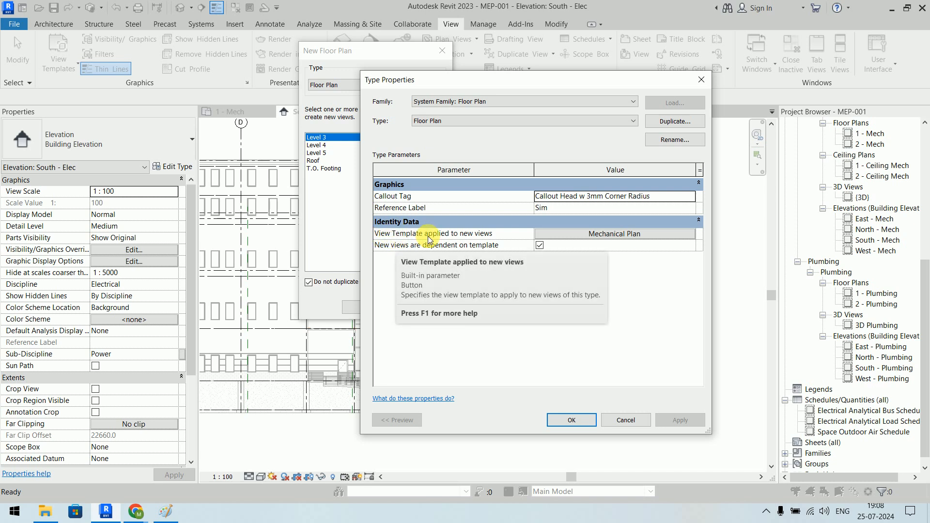
left_click(634, 234)
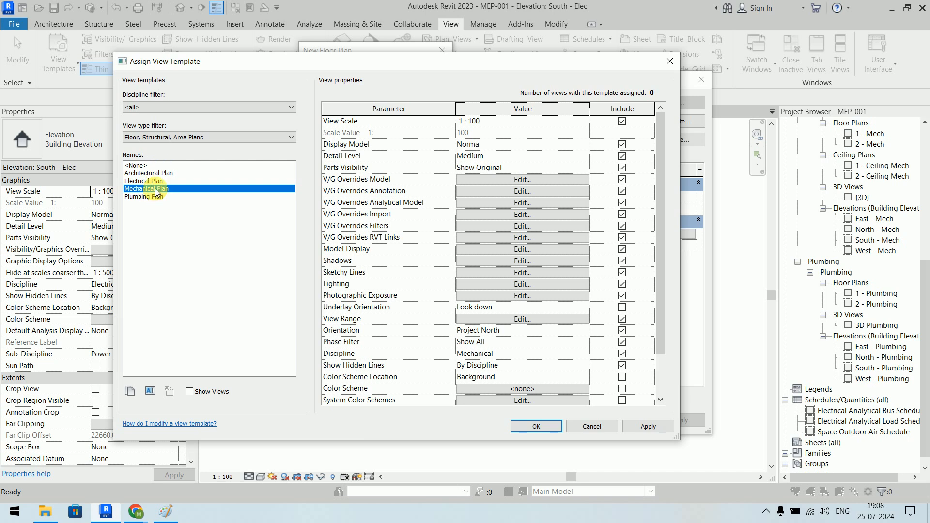
left_click_drag(664, 212, 660, 300)
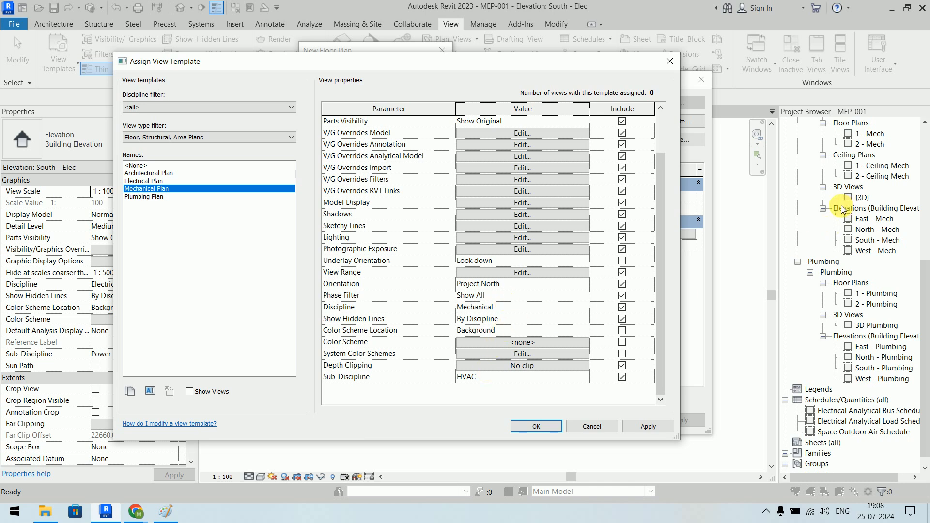
left_click(544, 430)
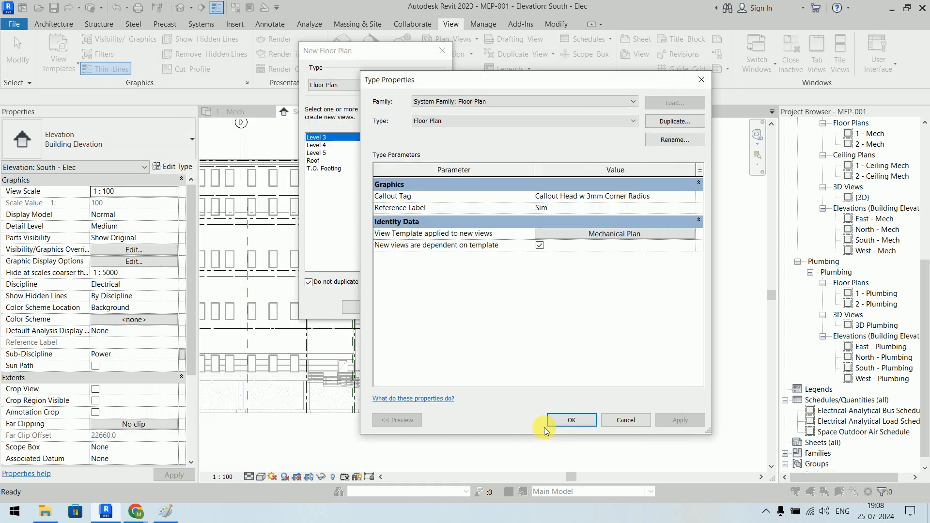
left_click(567, 421)
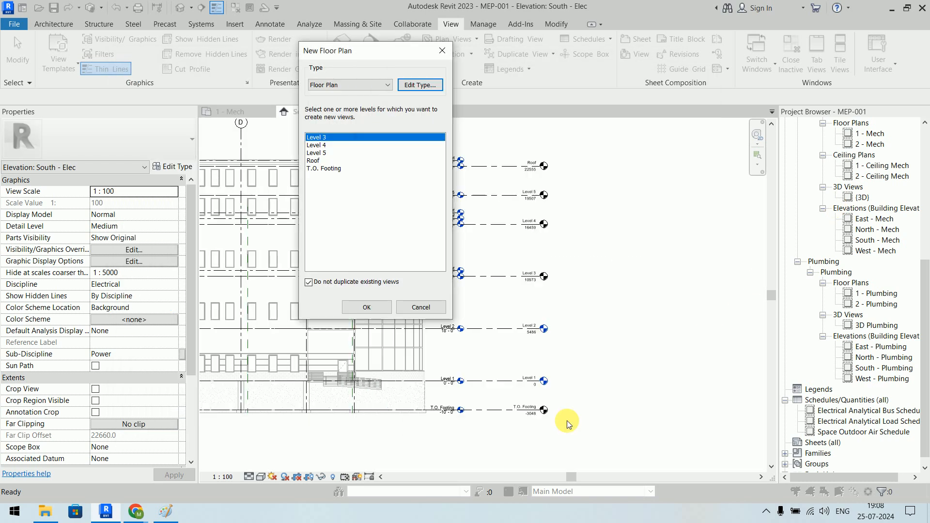
- Create mechanical floor plans for Level 3, Level 4, Level 5 and Roof, and close the Roof plan
left_click(324, 168, "shift")
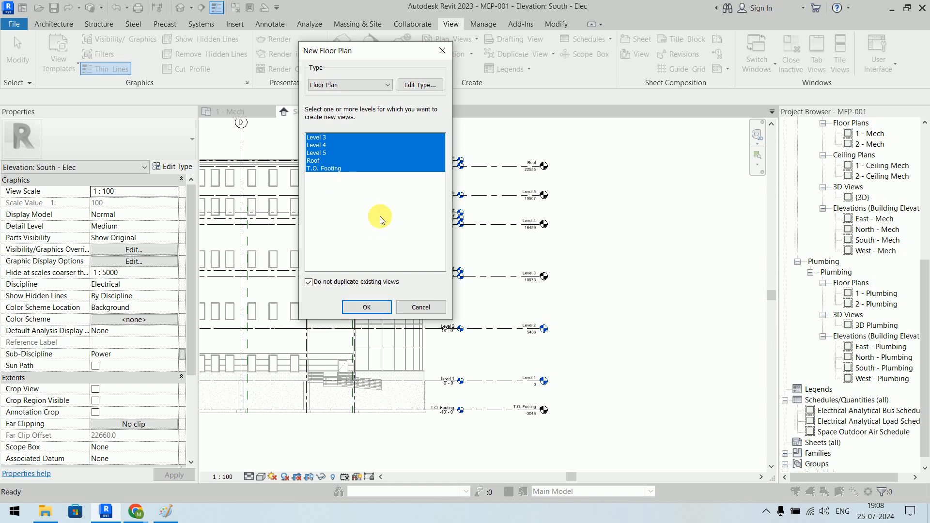
left_click(340, 167)
left_click(324, 138)
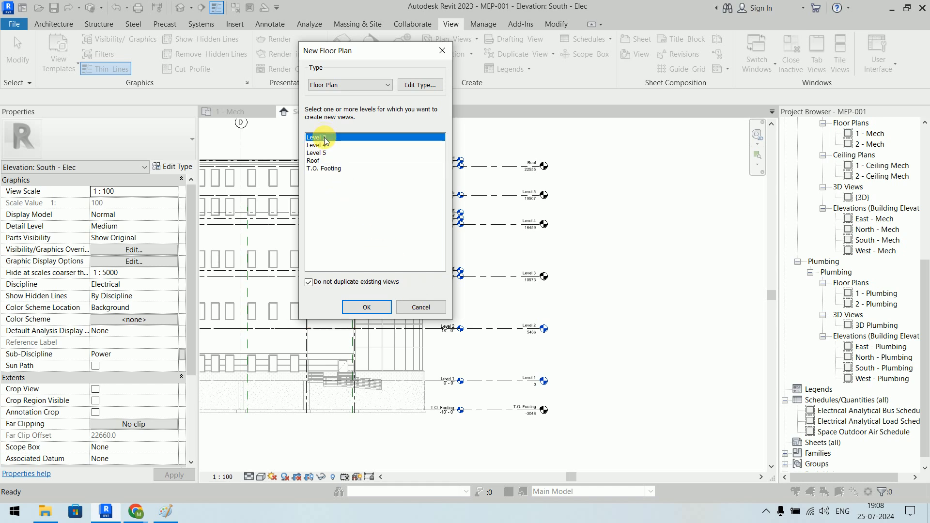
left_click(318, 161, "shift")
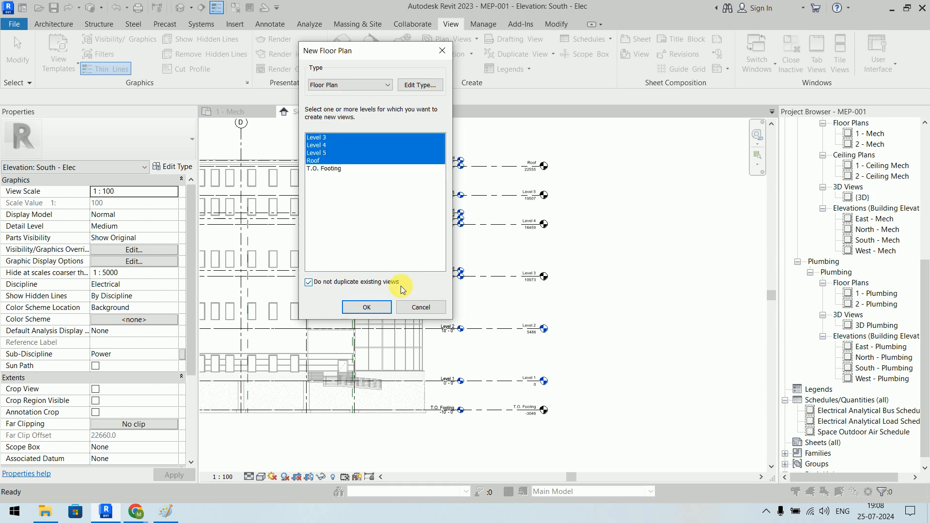
left_click(367, 307)
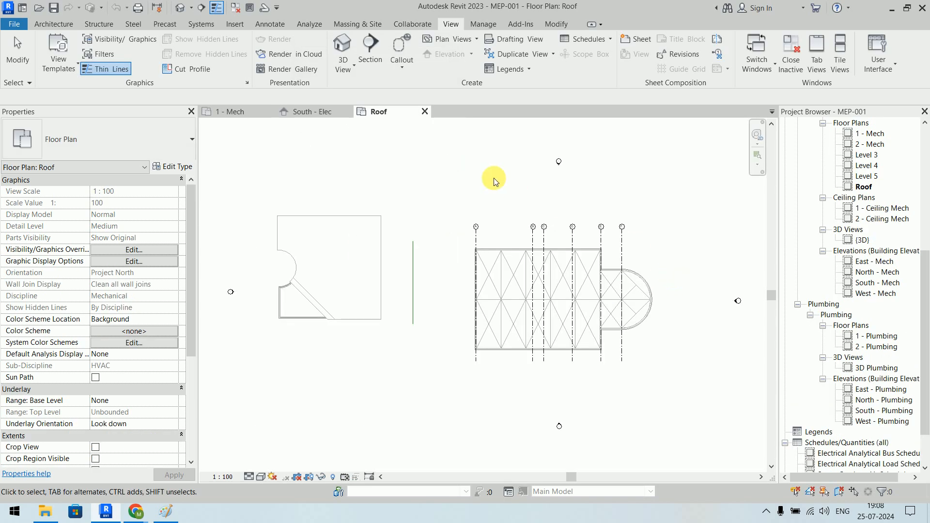
left_click(424, 112)
- Start new reflected ceiling plans and set the Ceiling Plan type's template for new views to Mechanical Ceiling
scroll(888, 219, "up", 2)
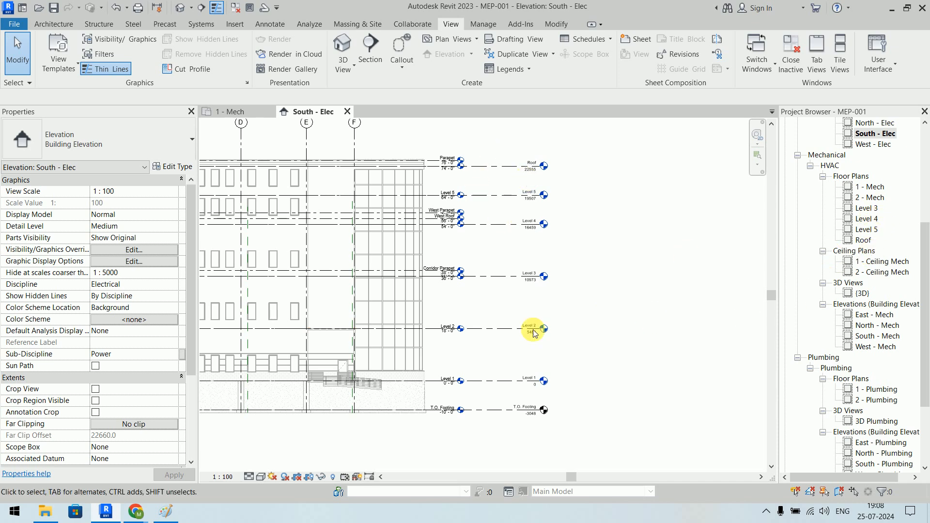
scroll(547, 447, "up", 4)
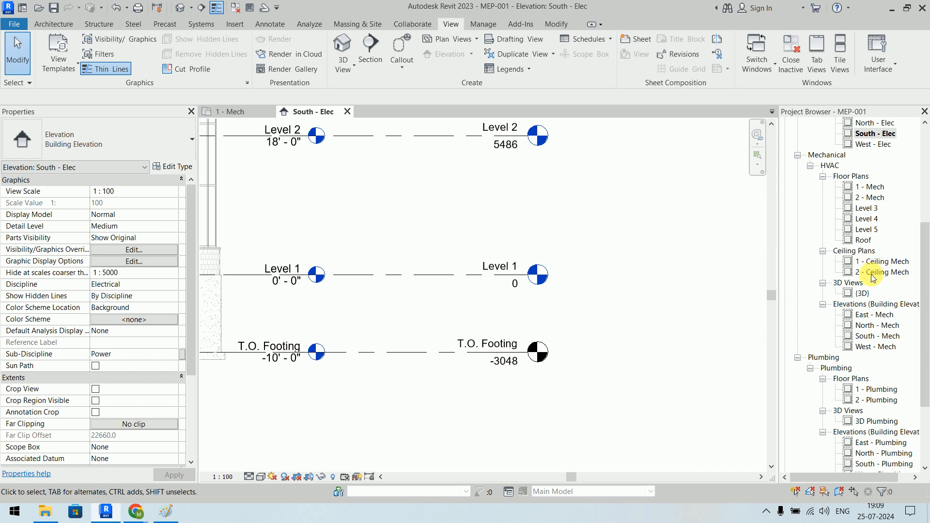
left_click(457, 40)
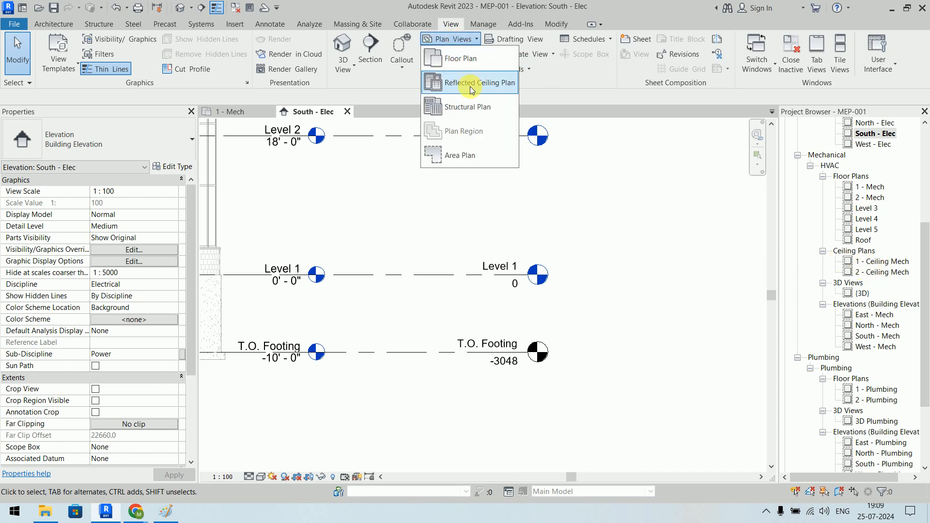
left_click(490, 88)
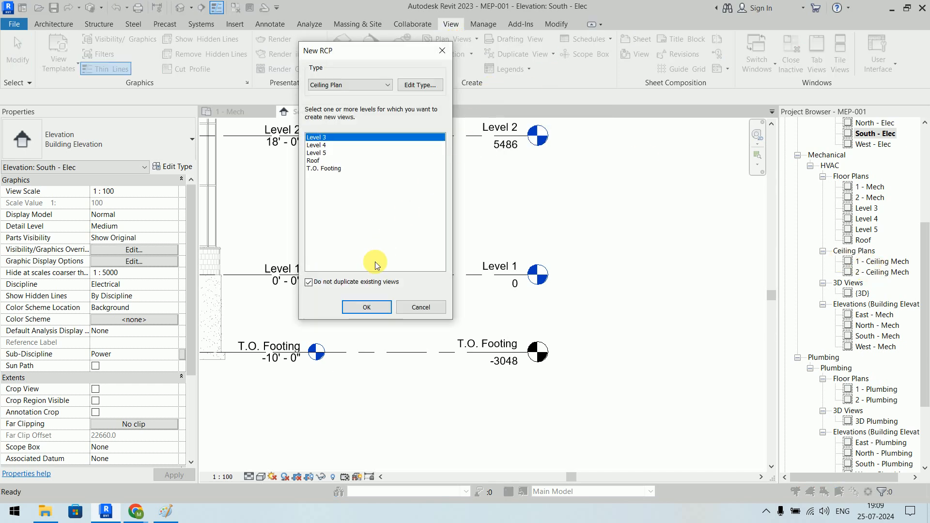
left_click(429, 86)
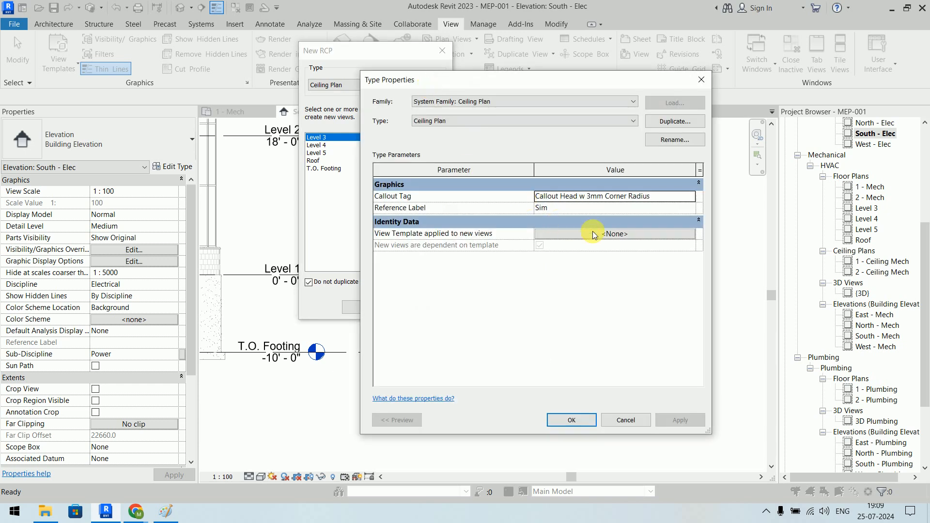
left_click(611, 236)
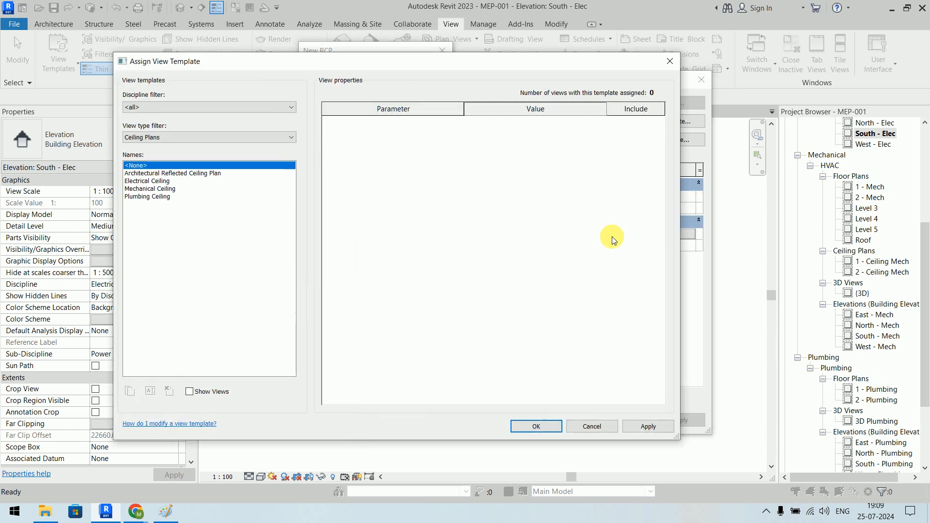
left_click(154, 189)
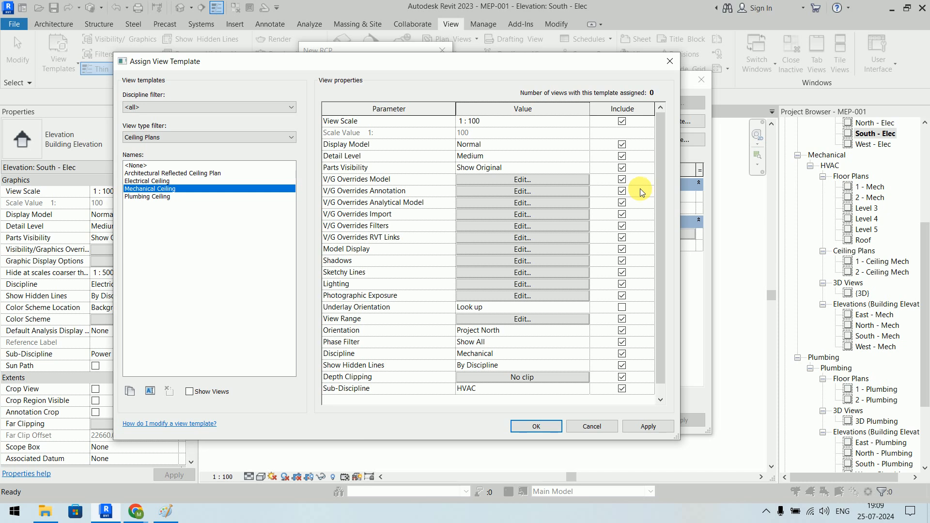
left_click_drag(661, 190, 662, 264)
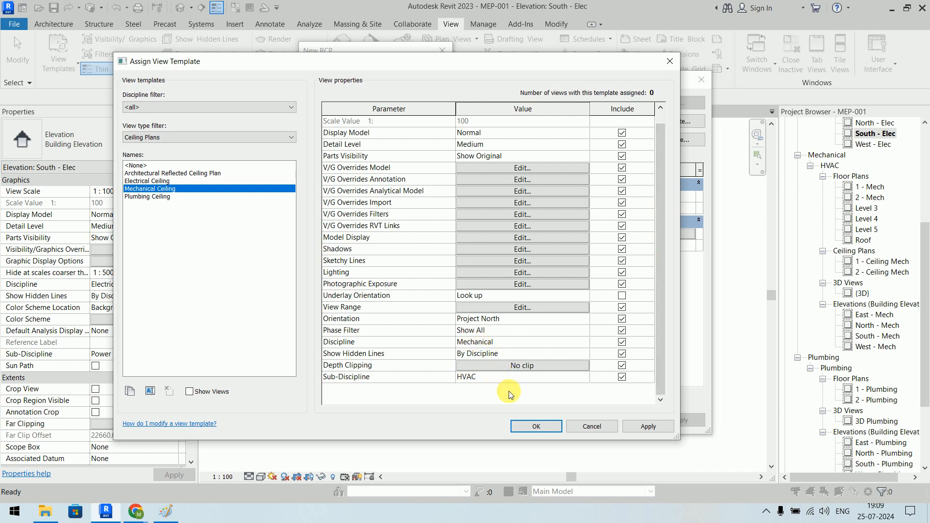
left_click(542, 427)
left_click(567, 419)
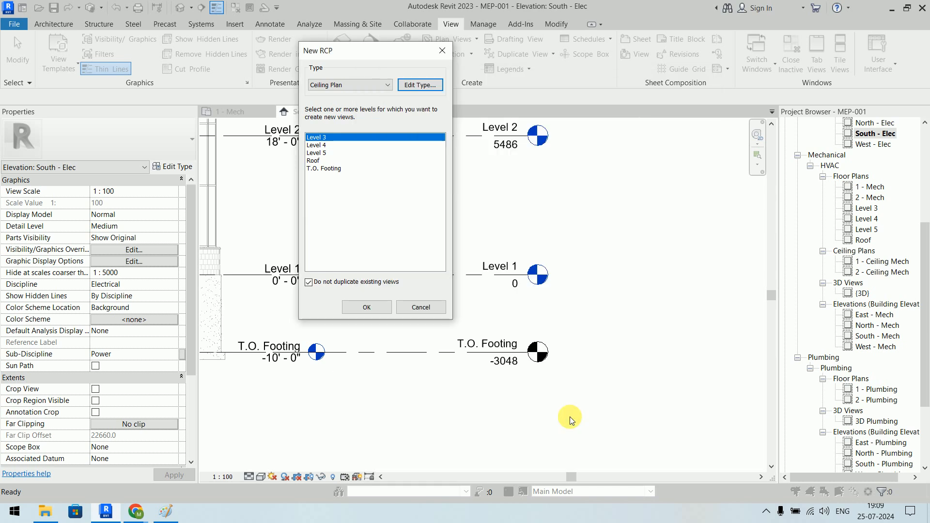
- Create the mechanical ceiling plans for Level 3, Level 4 and Level 5, and close the Level 5 ceiling plan
left_click(325, 153, "shift")
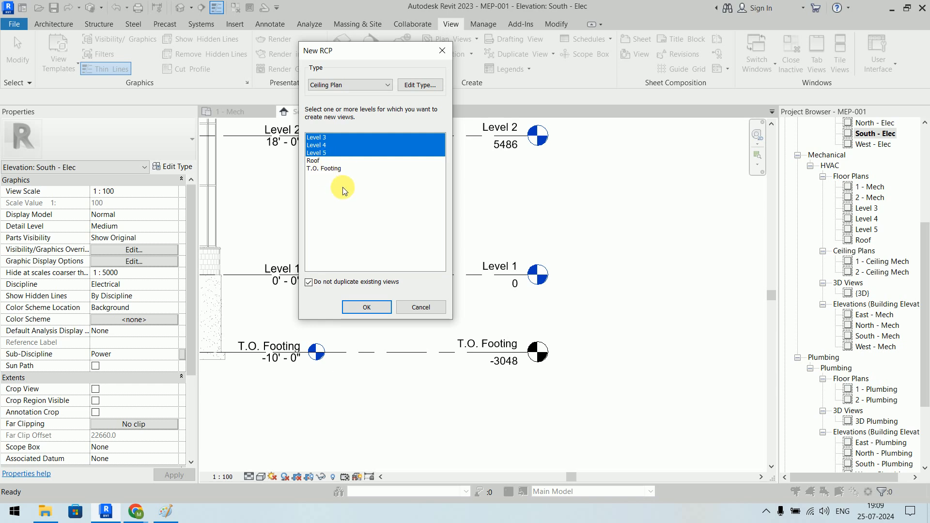
left_click(366, 306)
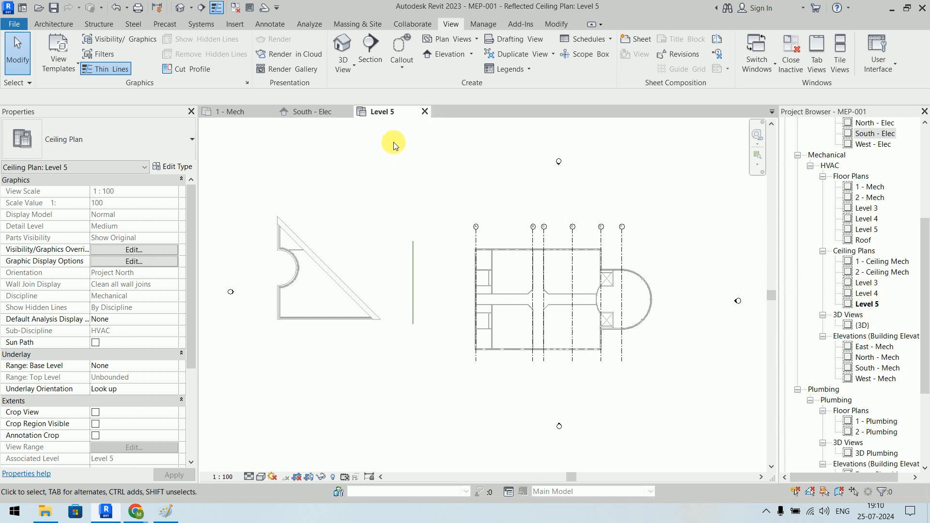
left_click(425, 112)
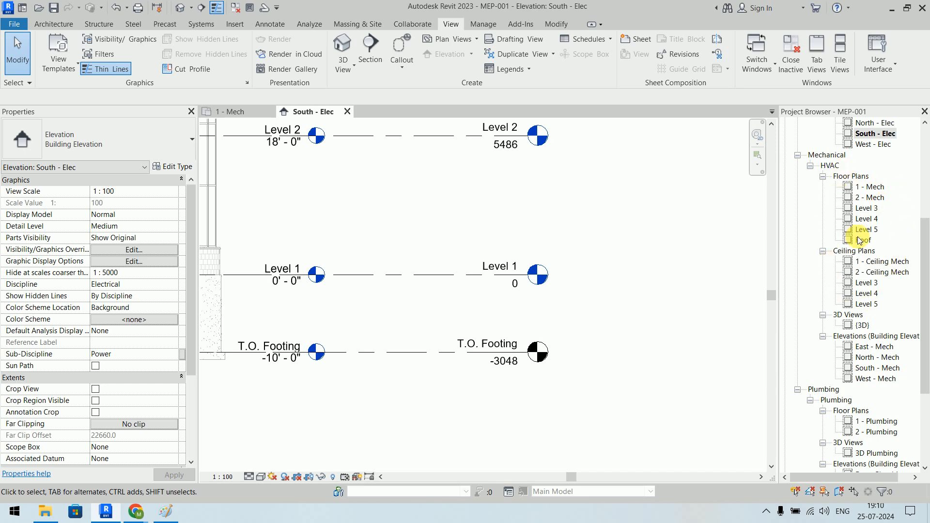
- Start new floor plan views and set the Floor Plan type's template for new views to Plumbing Plan
scroll(859, 241, "down", 5)
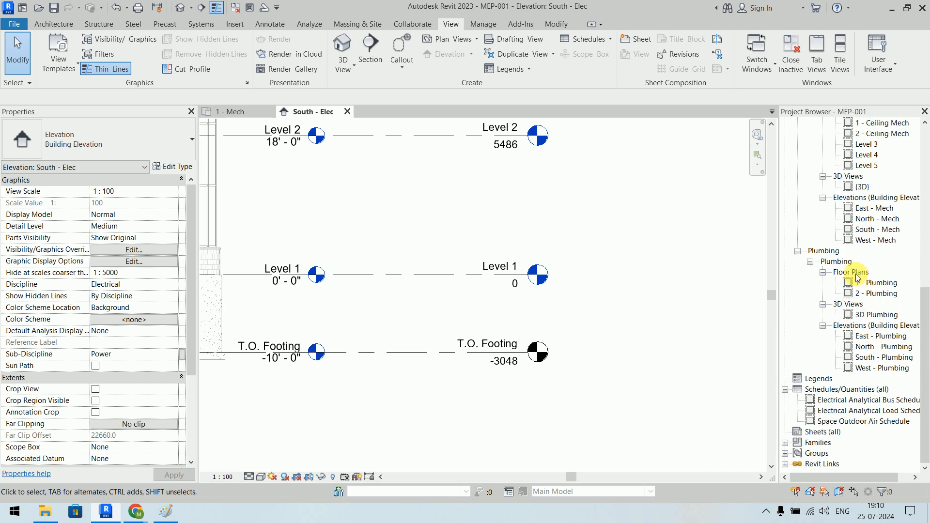
left_click(450, 38)
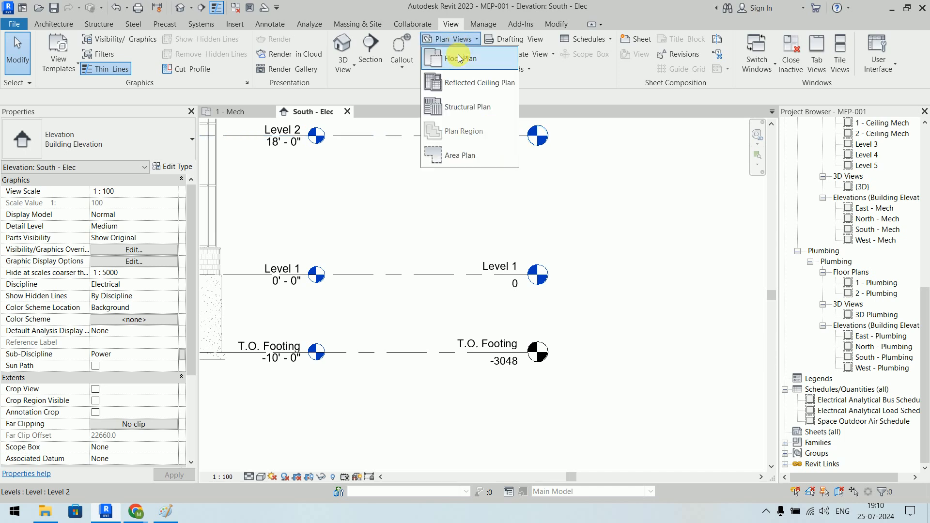
left_click(459, 59)
left_click(414, 85)
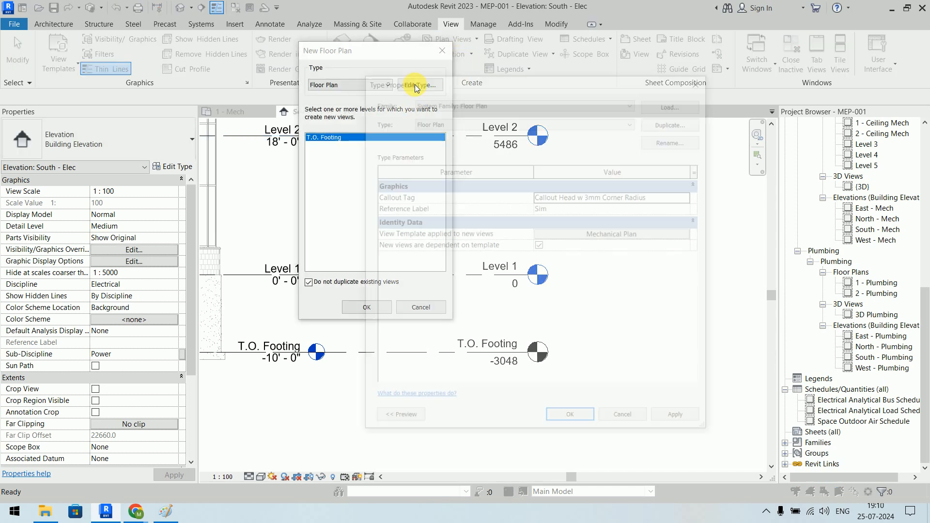
left_click(621, 236)
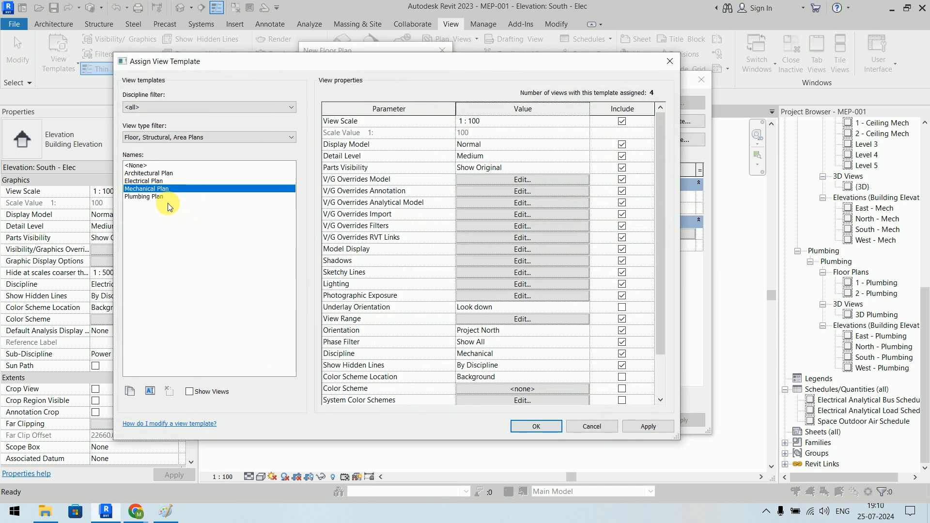
left_click(155, 198)
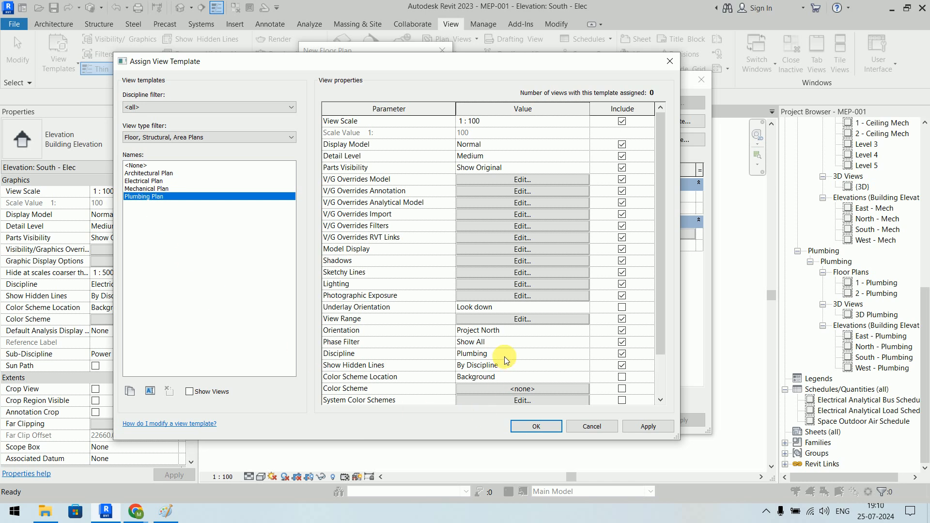
scroll(504, 357, "down", 2)
left_click(542, 426)
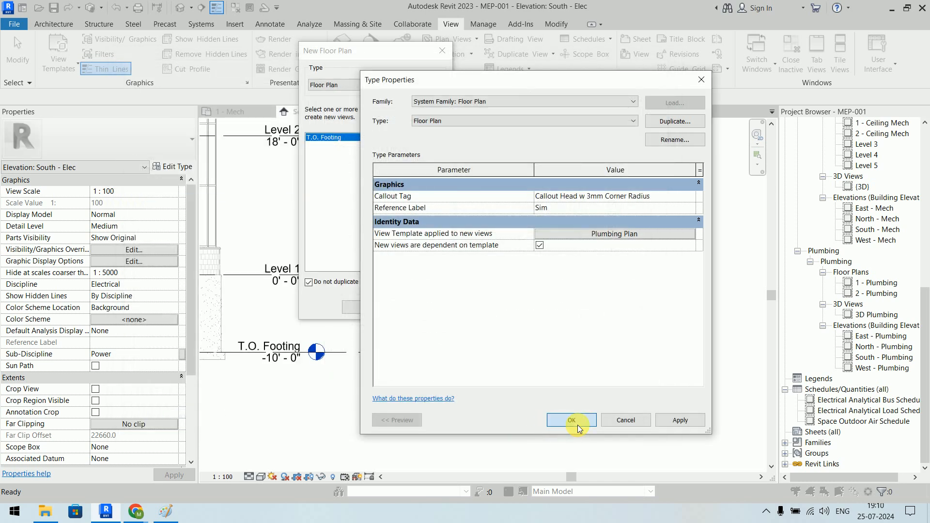
left_click(569, 478)
- Allow duplicate views, create plumbing floor plans for Level 3, Level 4, Level 5, Roof and T.O. Footing, and close the T.O. Footing plan
left_click(309, 283)
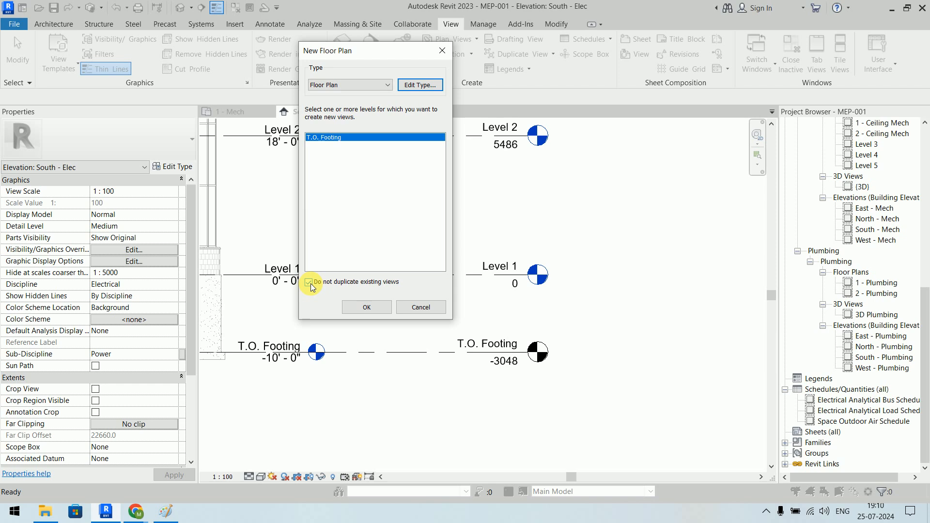
left_click(324, 153)
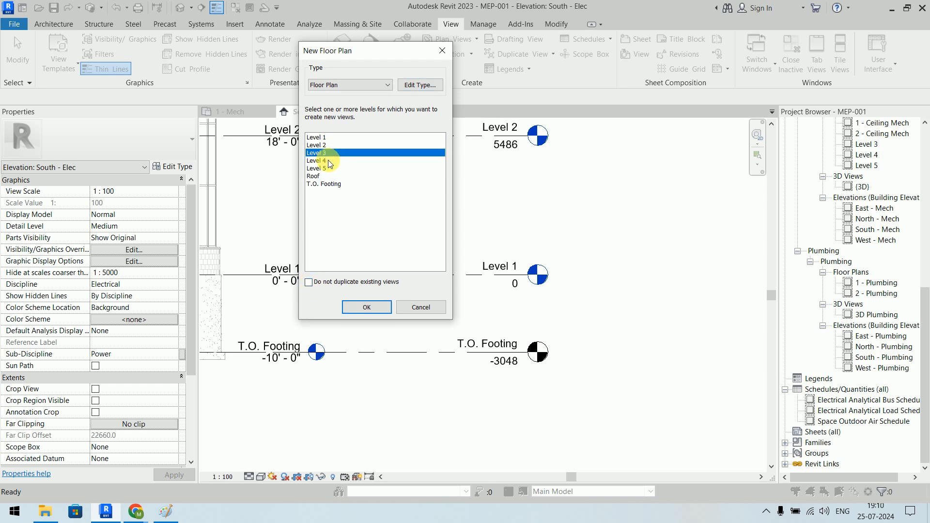
left_click(329, 185, "shift")
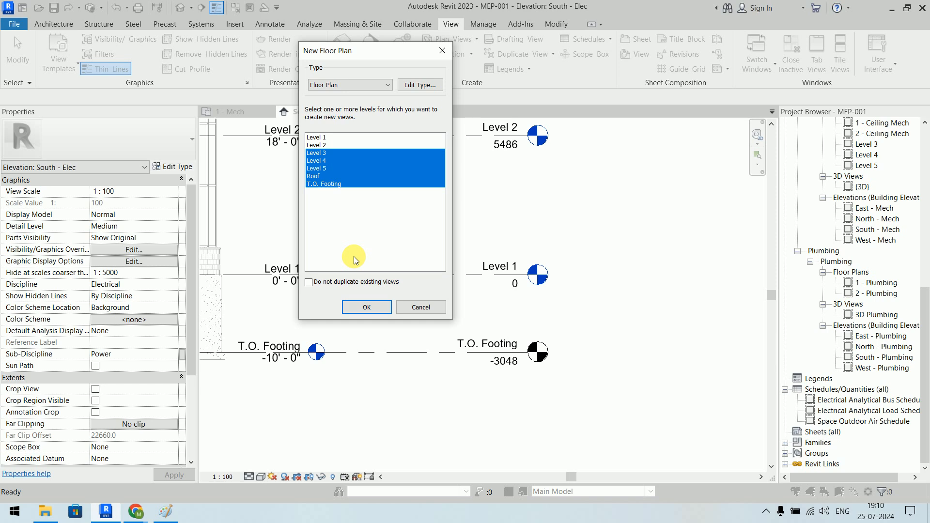
left_click(367, 307)
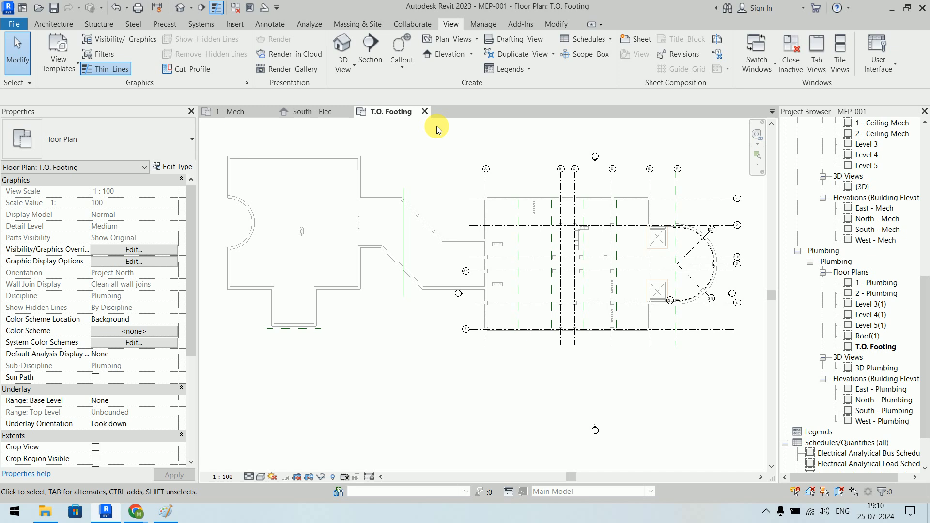
left_click(425, 112)
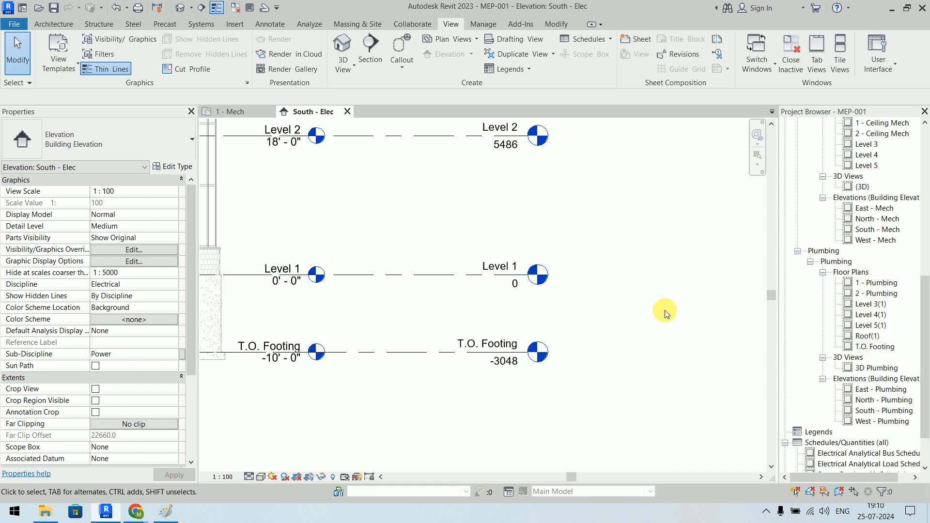
- Examine which floor and ceiling plans exist under the Electrical discipline's Lighting and Power groups
scroll(903, 251, "up", 2)
scroll(903, 251, "up", 5)
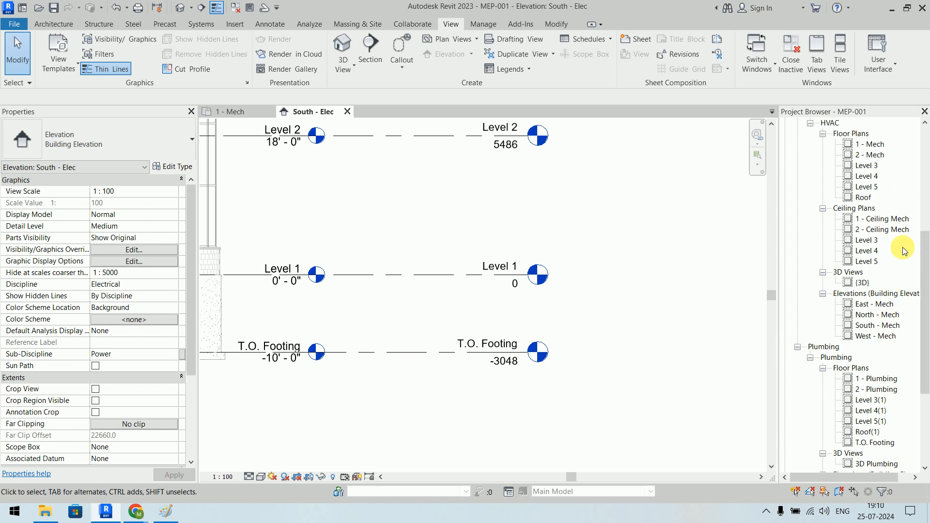
scroll(903, 251, "up", 6)
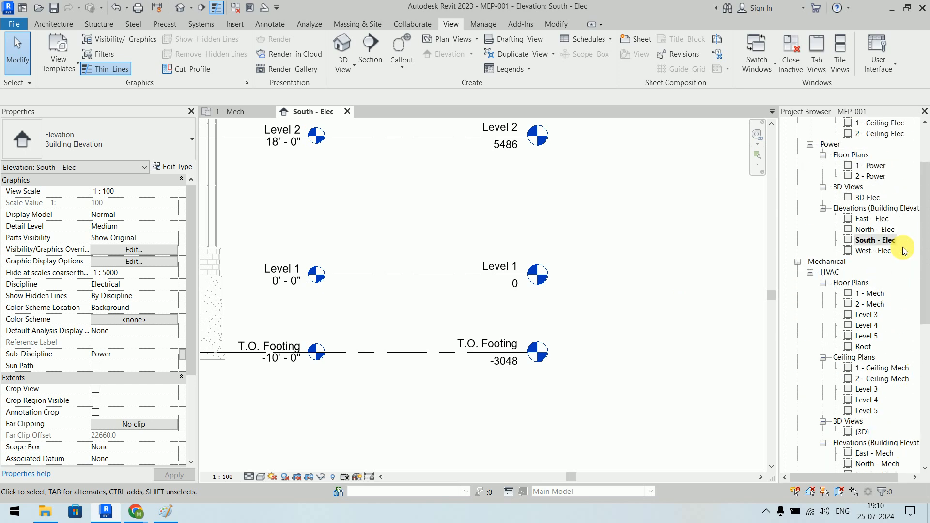
left_click(872, 145)
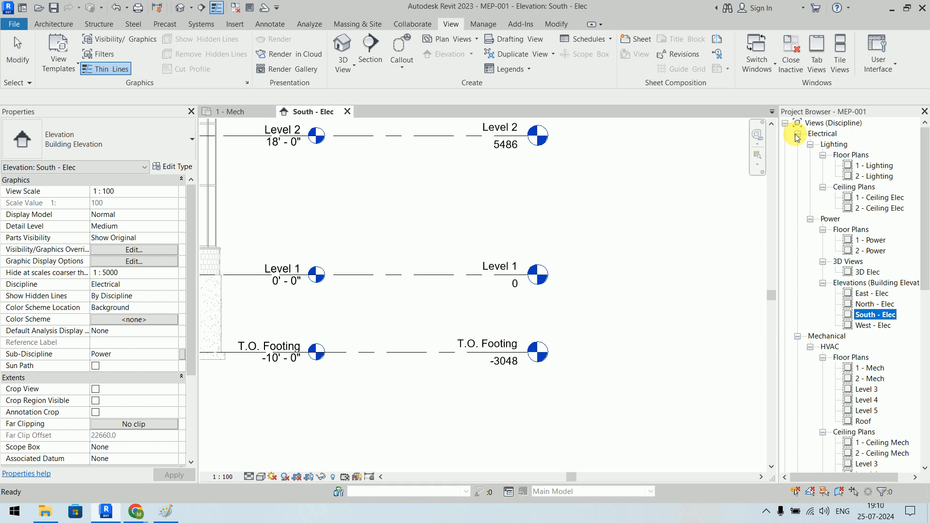
left_click(810, 144)
left_click(810, 155)
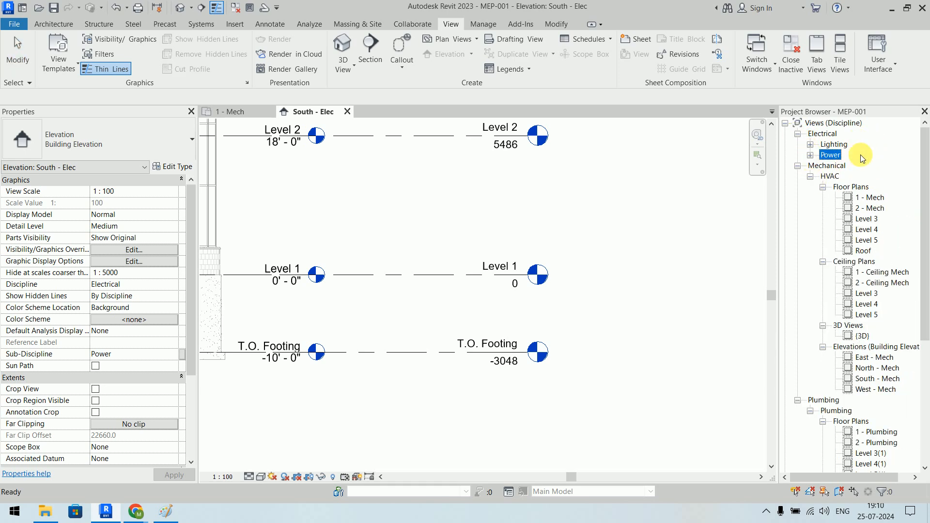
left_click(833, 144)
left_click(835, 155)
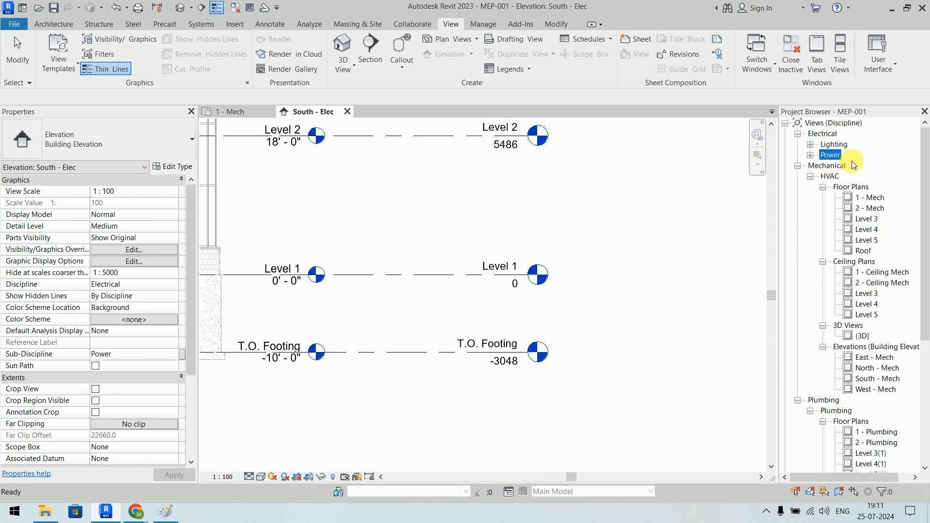
left_click(810, 145)
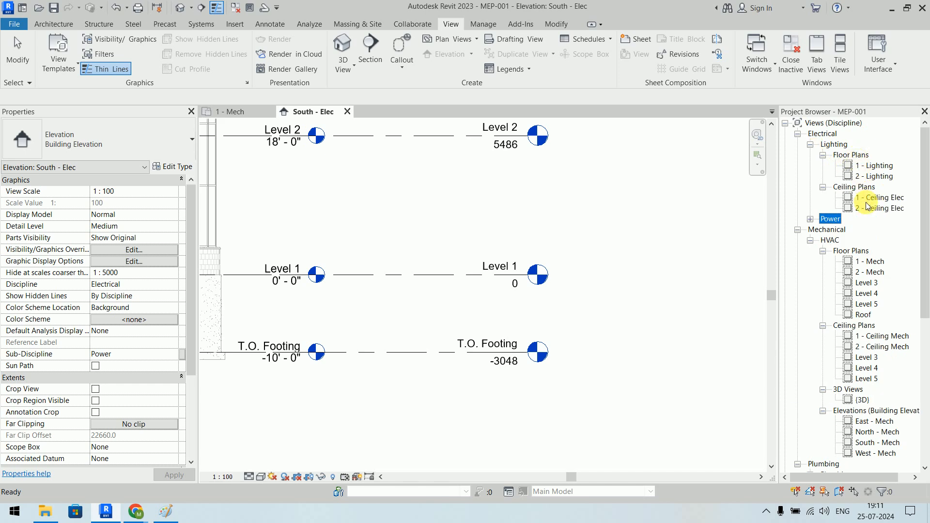
left_click(810, 219)
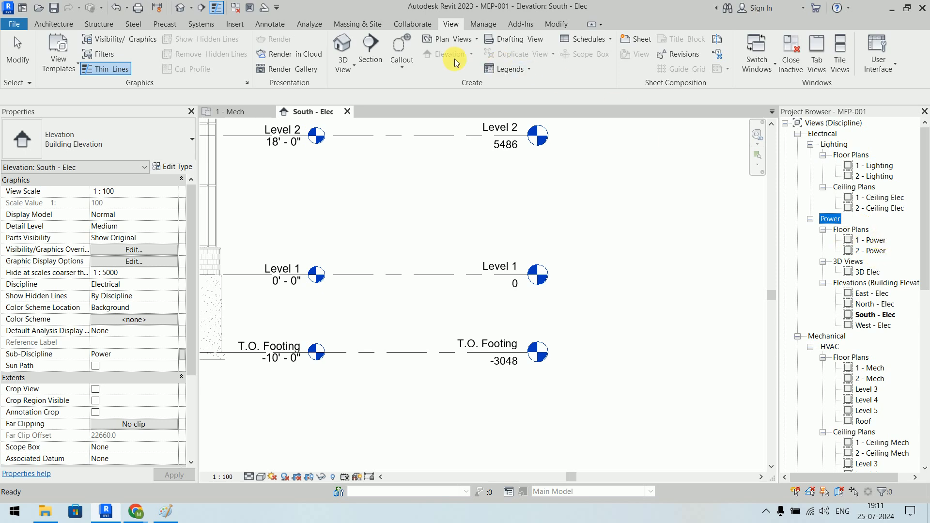
- Start new floor plan views and duplicate the Electrical Plan view template as "Electrical power Plan"
left_click(446, 41)
left_click(452, 57)
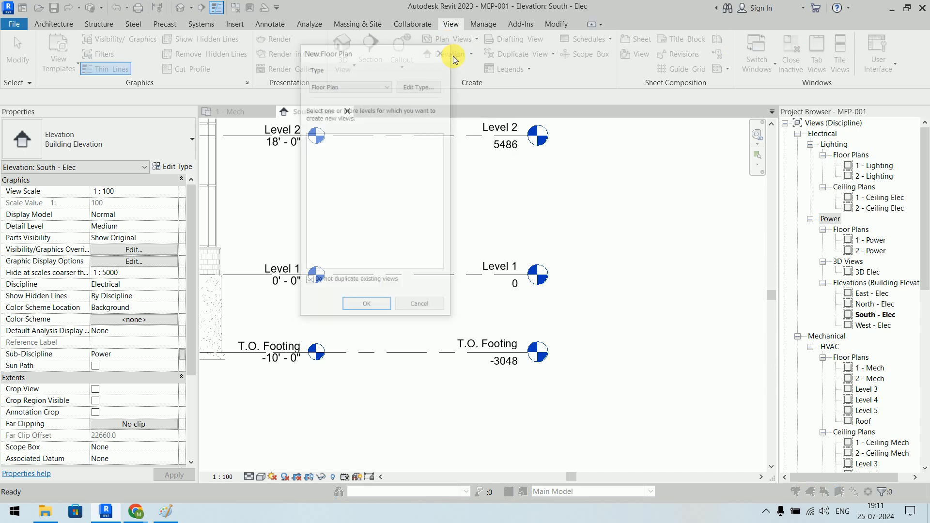
left_click(419, 86)
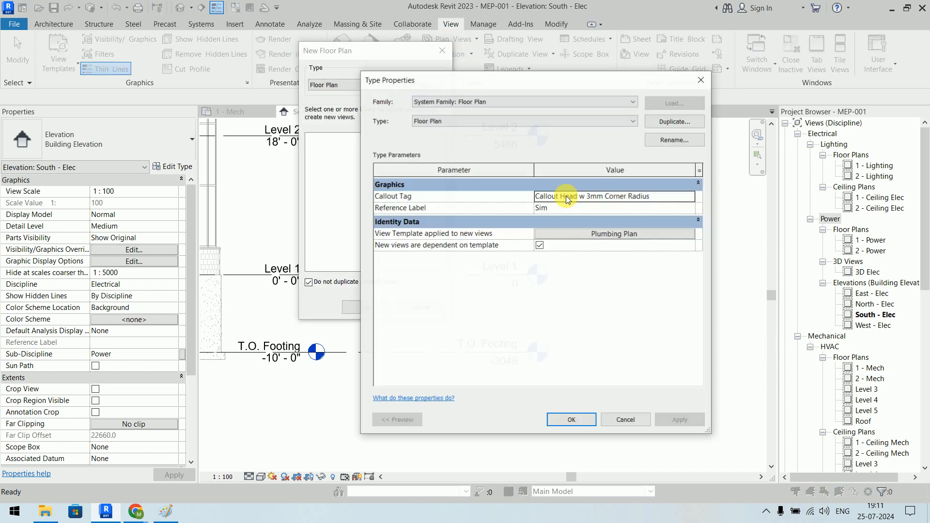
left_click(644, 234)
left_click(644, 235)
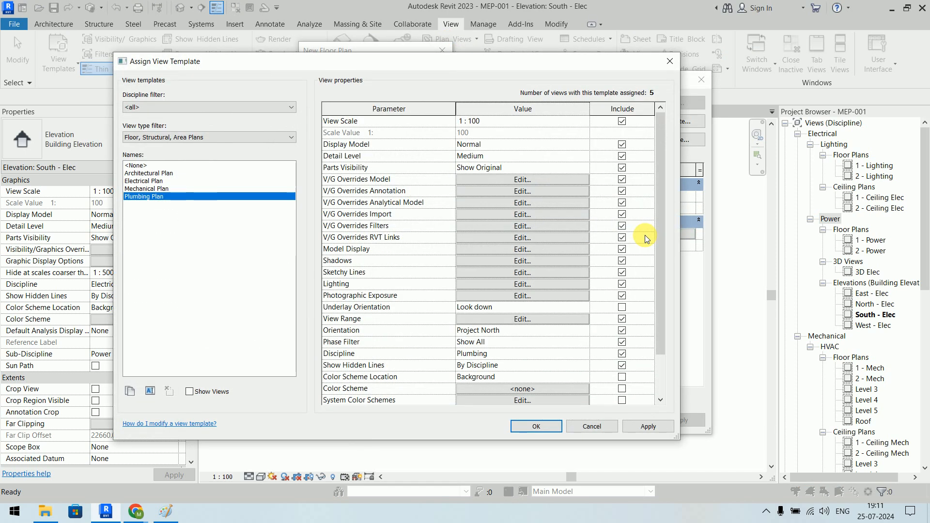
left_click(162, 180)
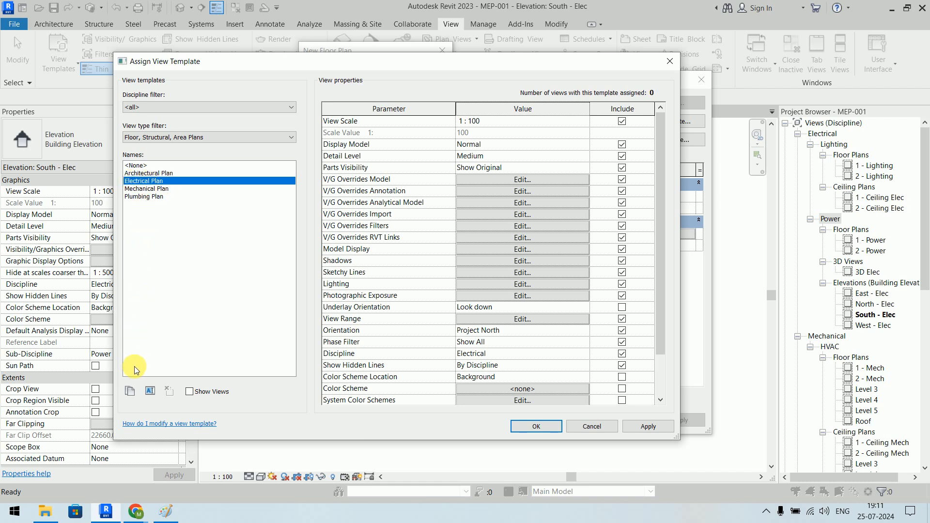
left_click(129, 394)
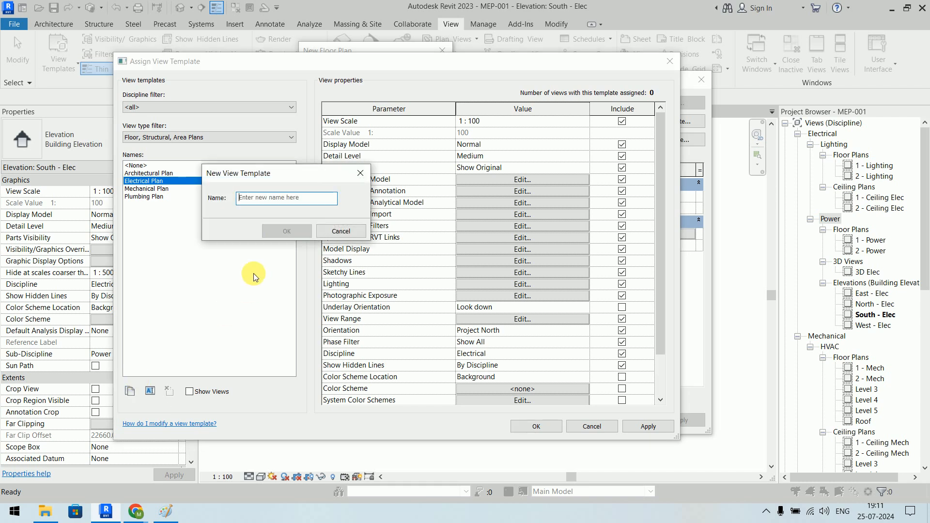
type("Electrical power Plan")
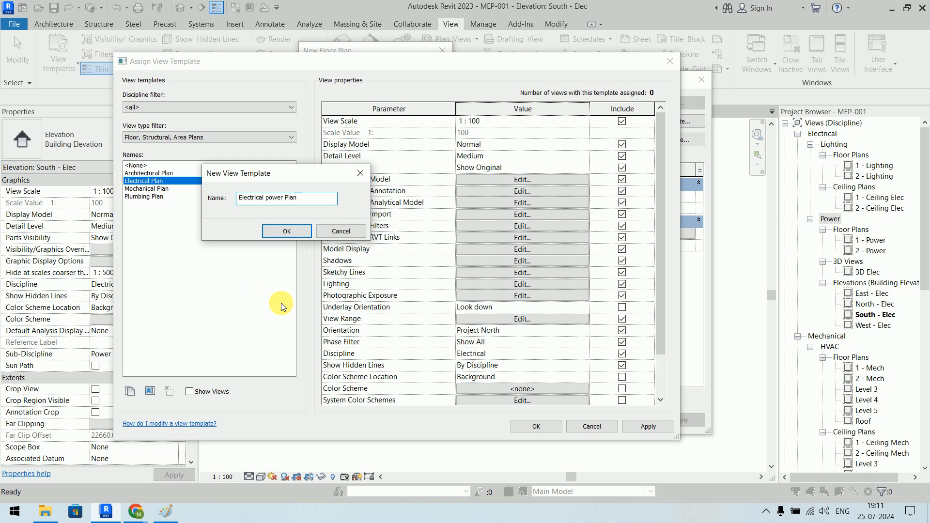
left_click(286, 231)
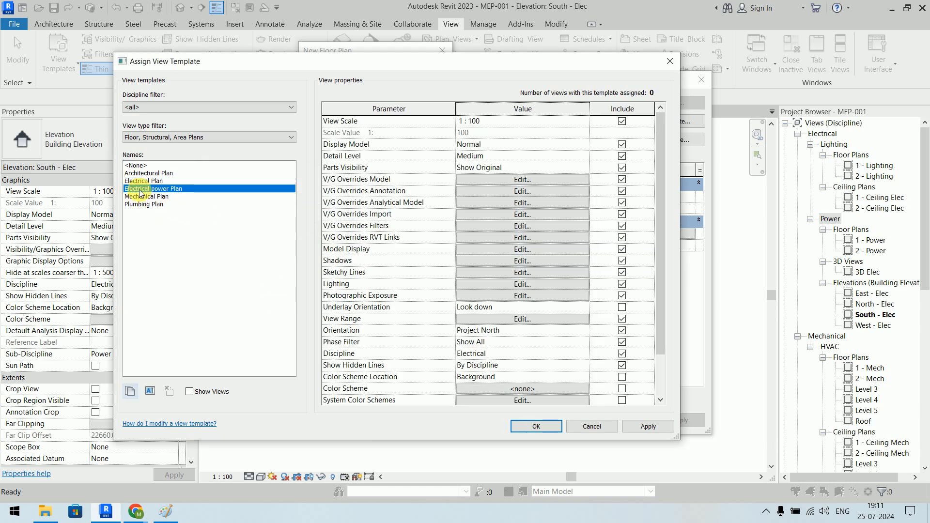
- Check the Electrical power Plan template's sub-discipline and set the Electrical Plan template's sub-discipline to Lighting
scroll(530, 310, "down", 3)
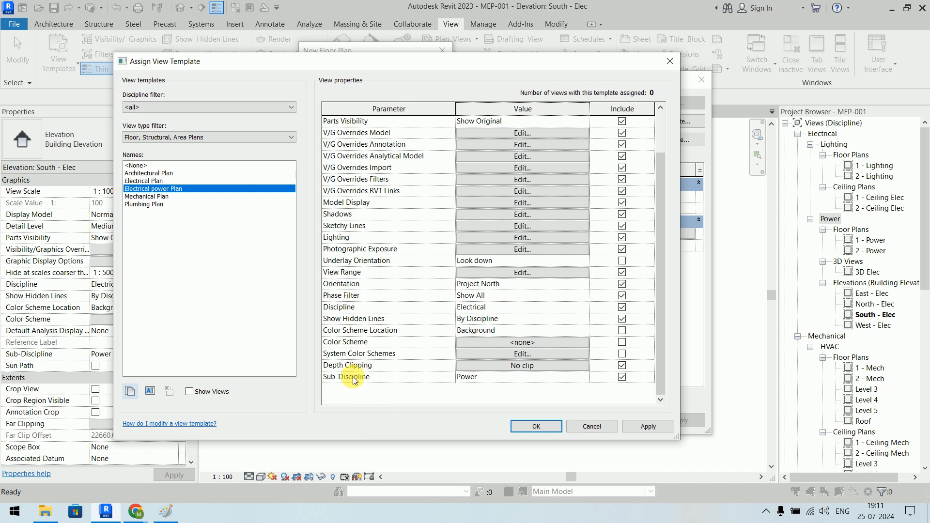
left_click(153, 181)
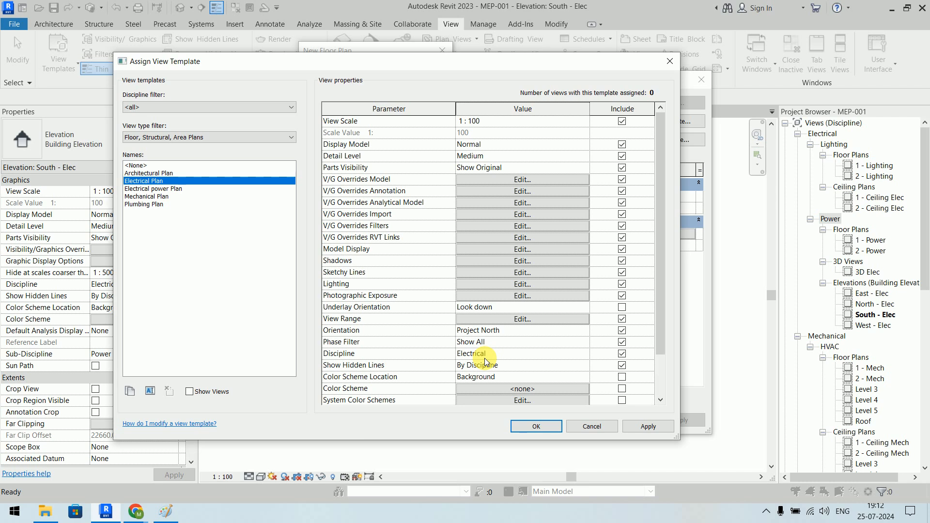
scroll(485, 358, "down", 3)
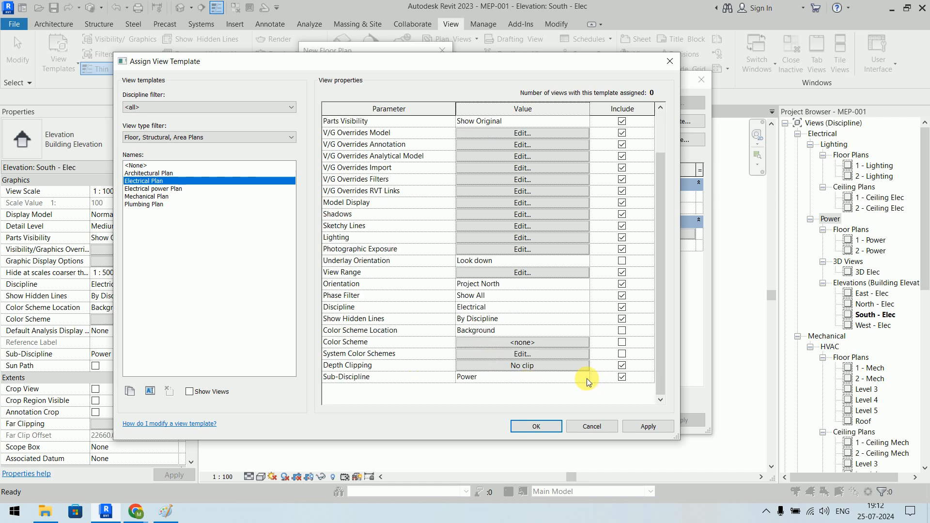
left_click(586, 378)
left_click(481, 399)
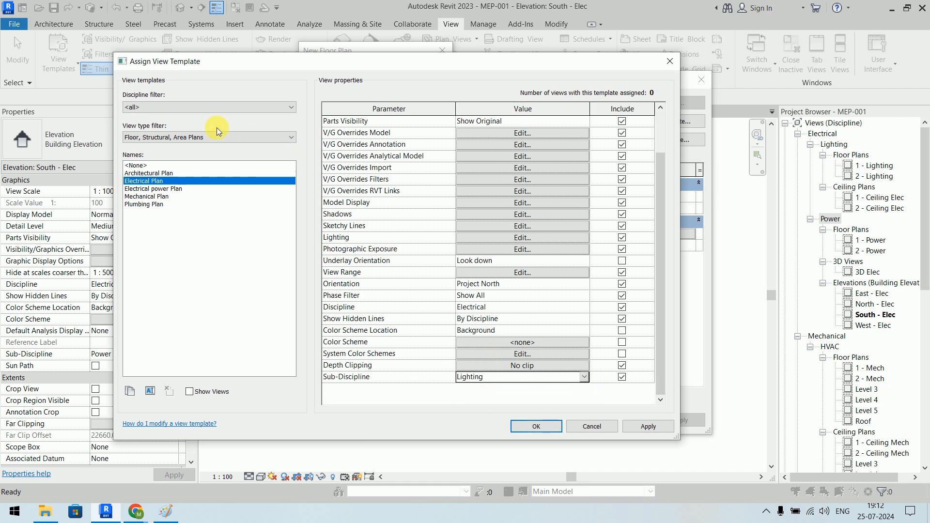
- Assign the Electrical power Plan template to new views of the Floor Plan type
left_click(169, 188)
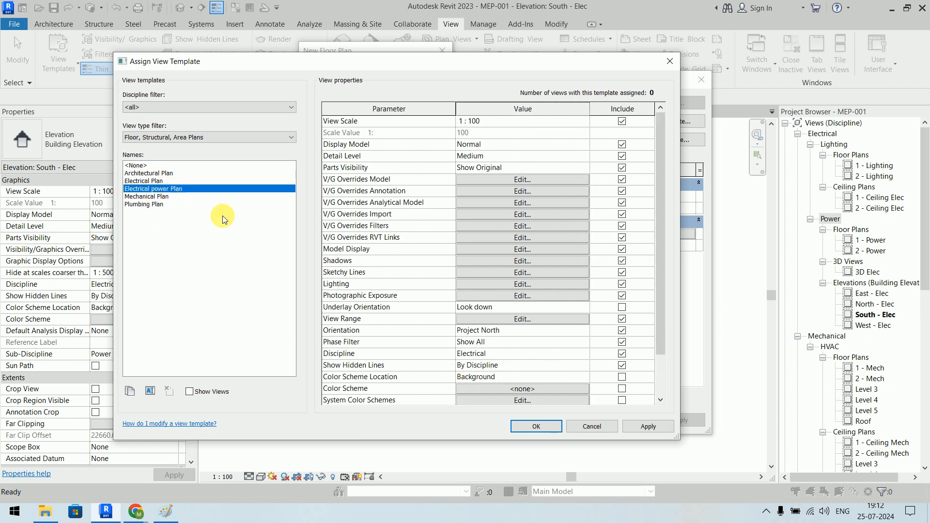
scroll(534, 290, "down", 1)
left_click(536, 425)
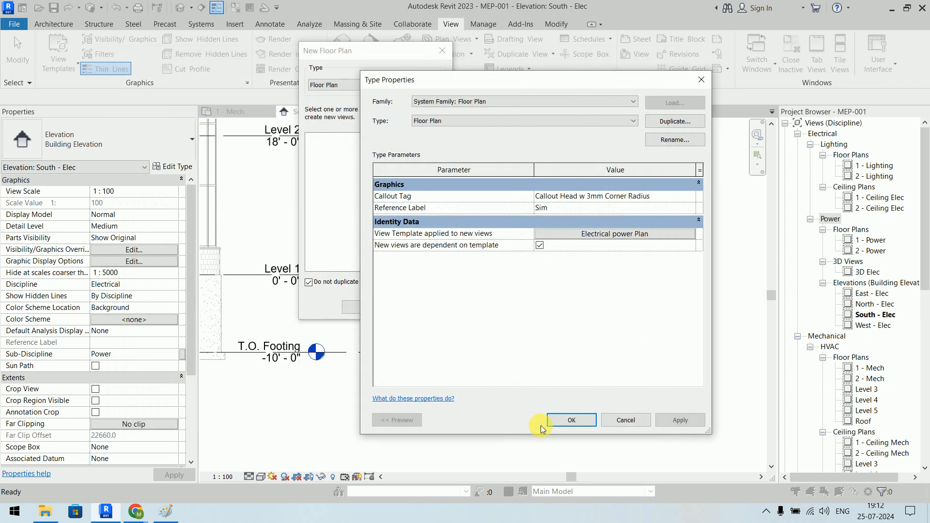
left_click(571, 420)
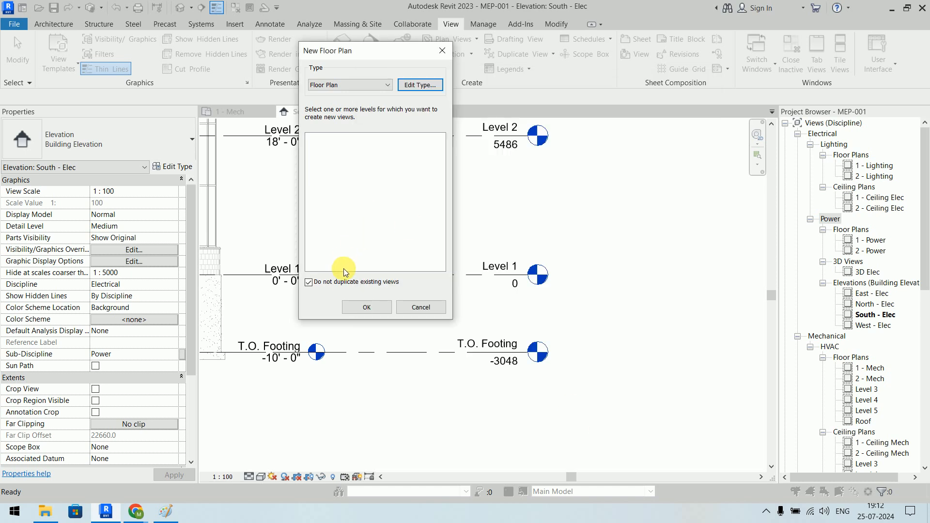
- Create electrical power floor plans for Level 3, Level 4, Level 5 and Roof, allowing duplicates of existing views
left_click(326, 152)
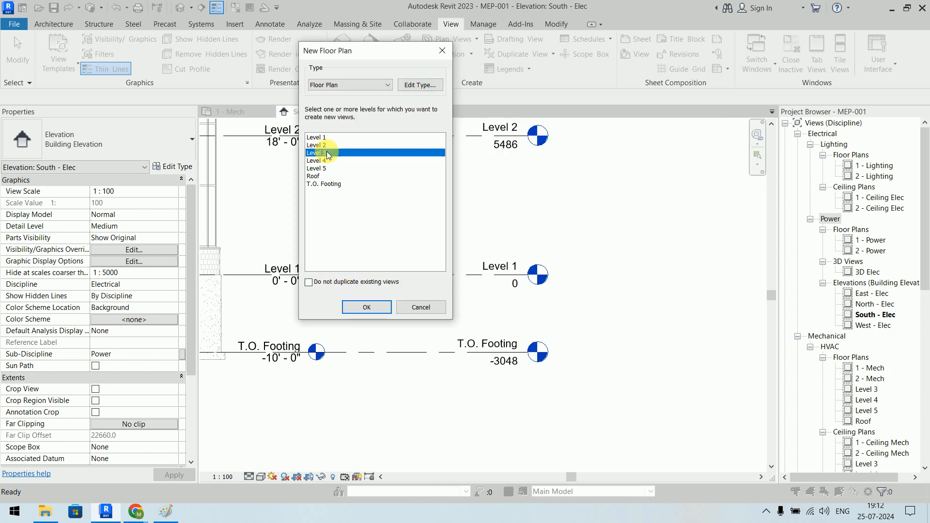
left_click(327, 176, "shift")
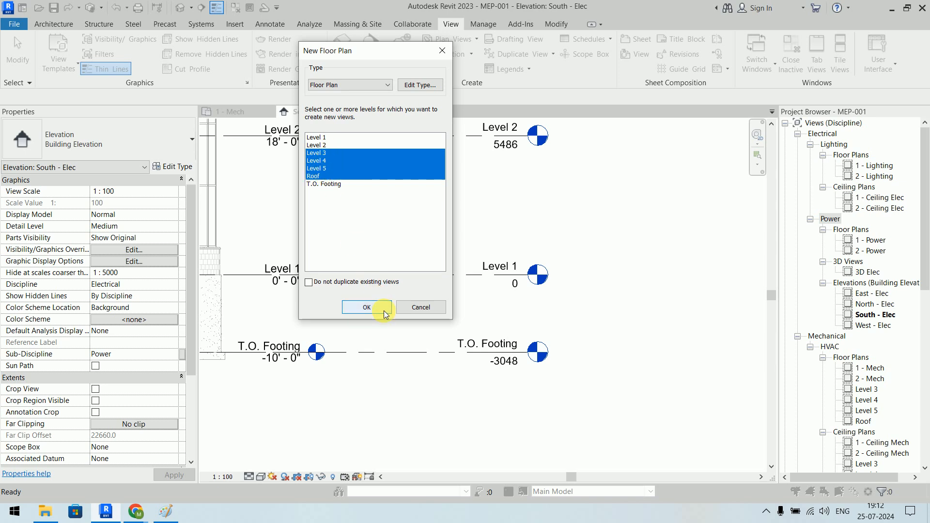
left_click(367, 307)
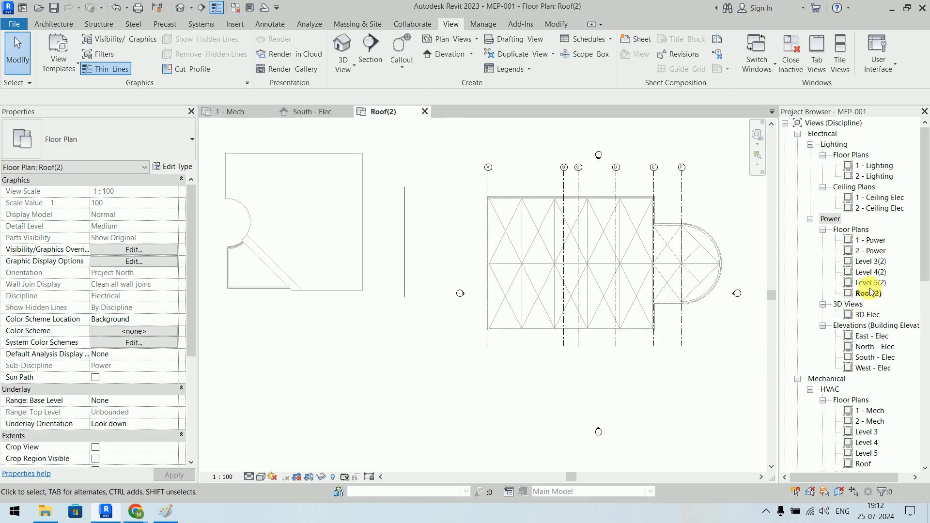
- Close the Roof power plan and assign the Electrical Plan view template to new views of the Floor Plan type
left_click(425, 112)
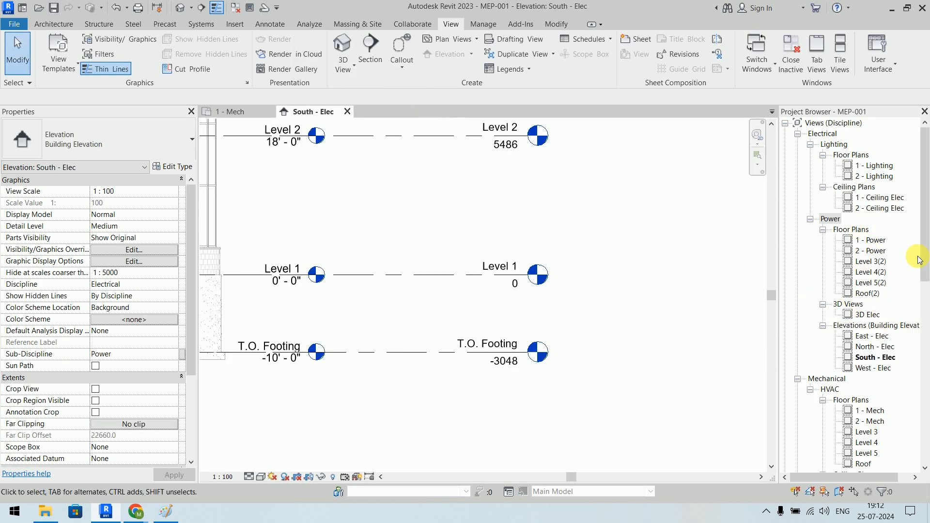
left_click(834, 144)
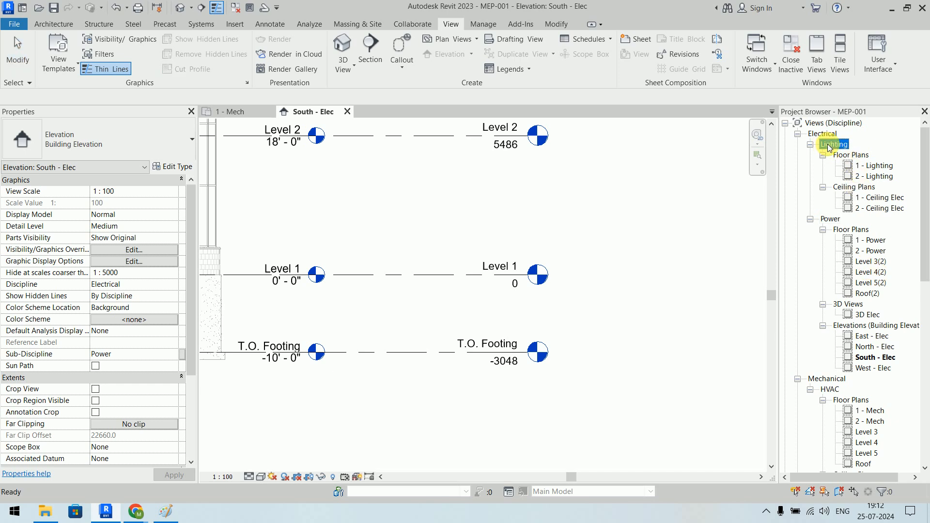
left_click(458, 39)
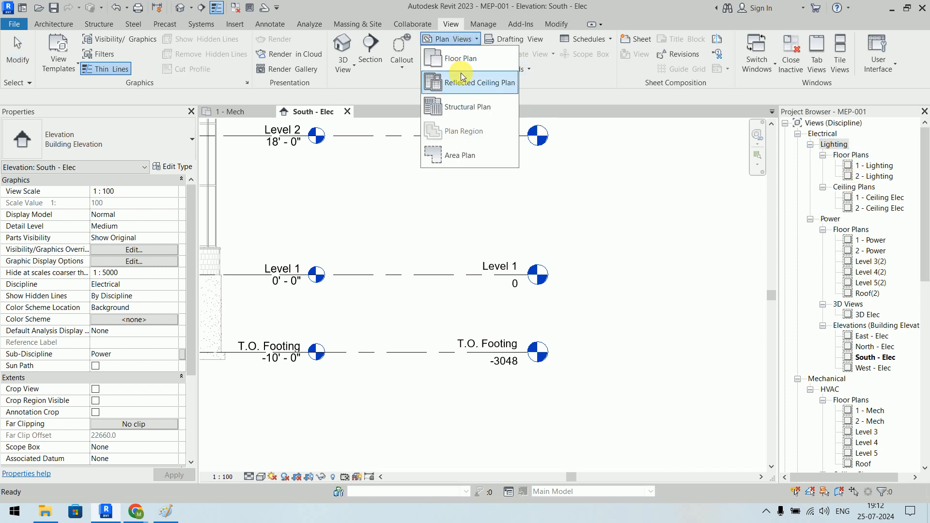
left_click(464, 65)
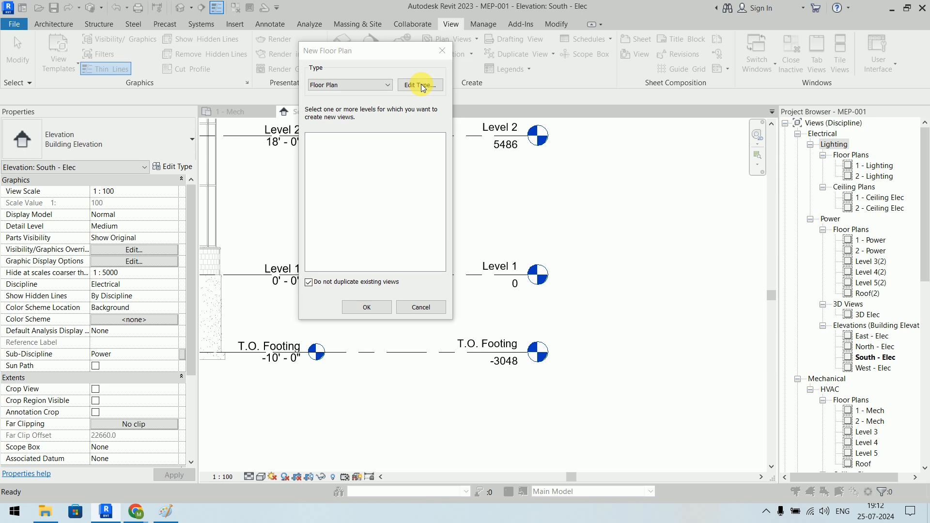
left_click(420, 85)
left_click(624, 242)
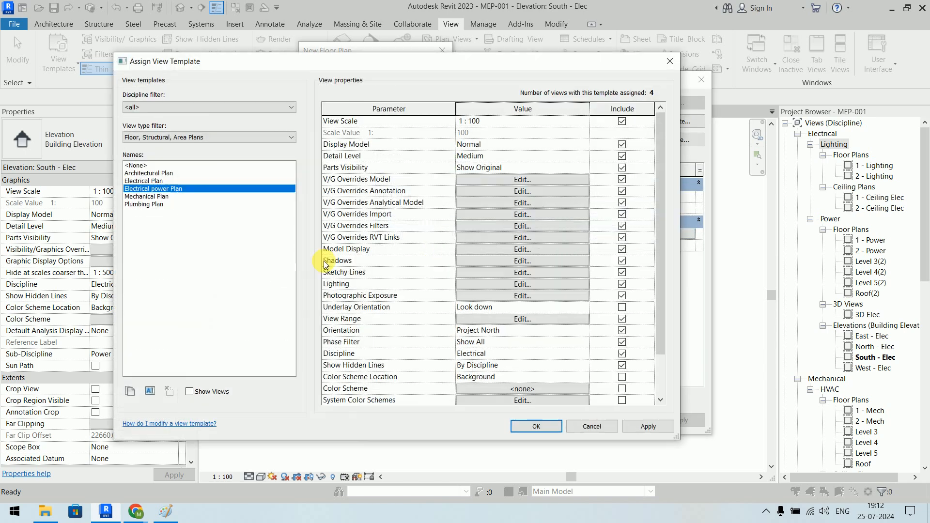
left_click(176, 181)
scroll(542, 371, "down", 2)
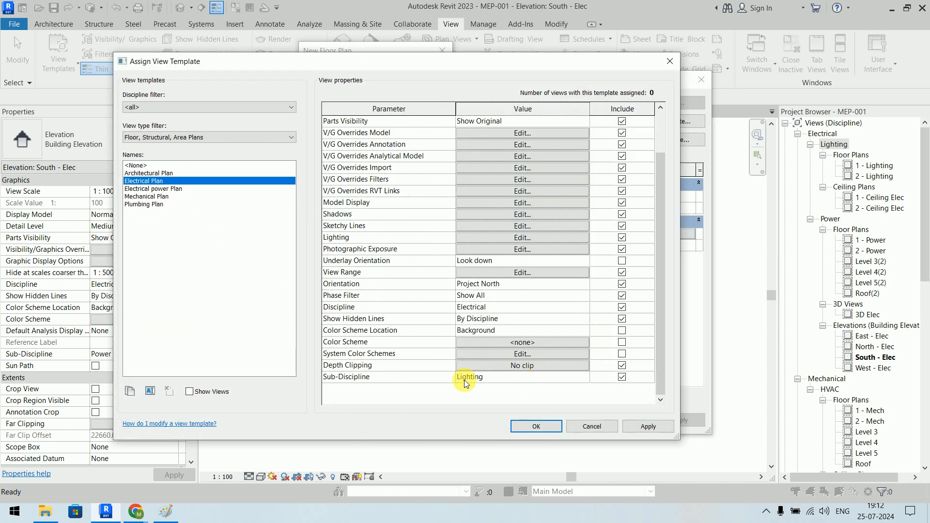
left_click(552, 426)
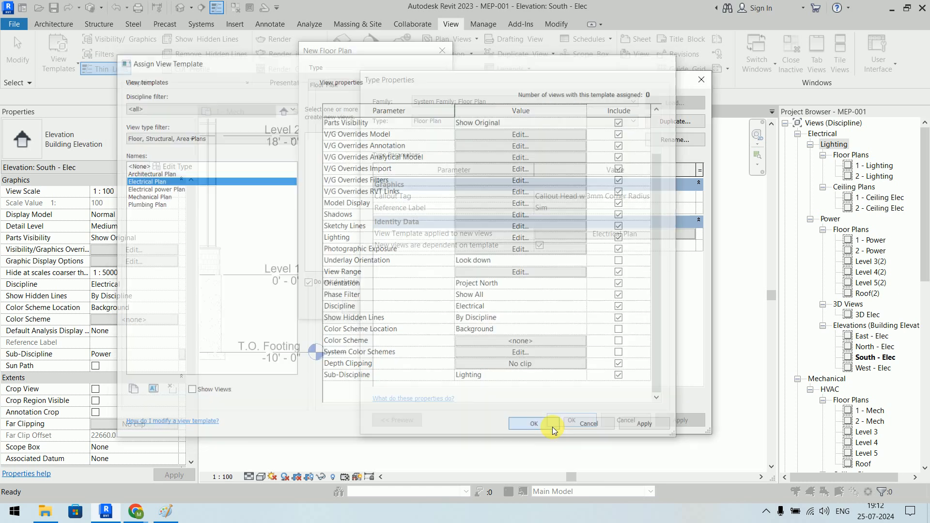
left_click(566, 420)
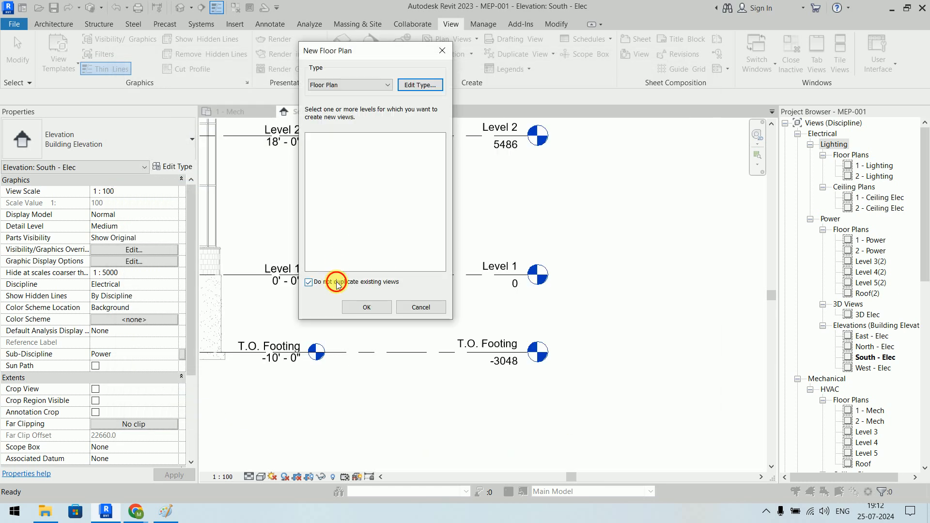
- Create lighting floor plans for Level 3, Level 4, Level 5 and Roof, allowing duplicates of existing views, and close the opened Roof plan
left_click(333, 281)
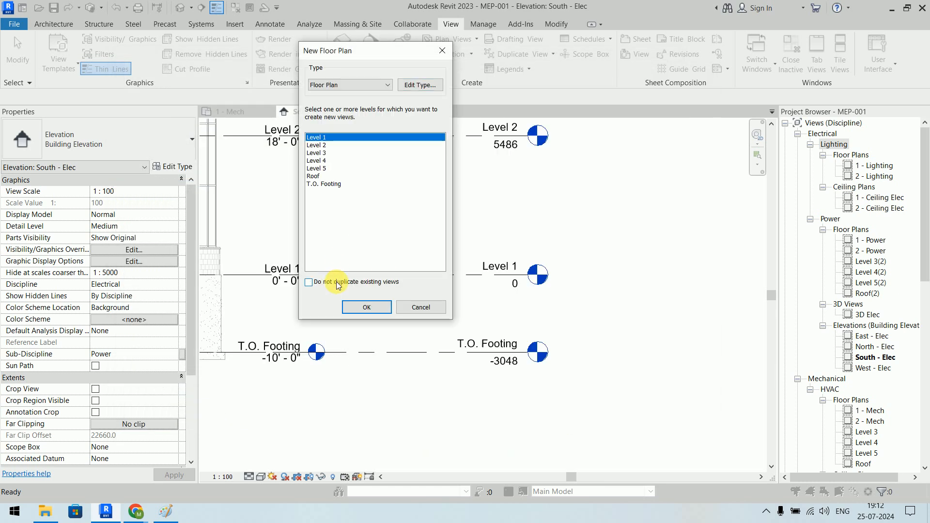
left_click(326, 153)
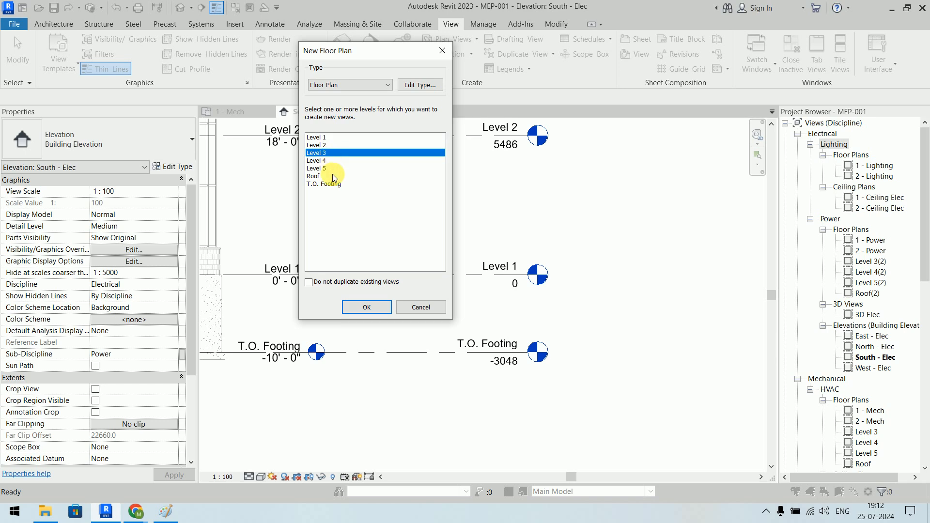
left_click(332, 176, "shift")
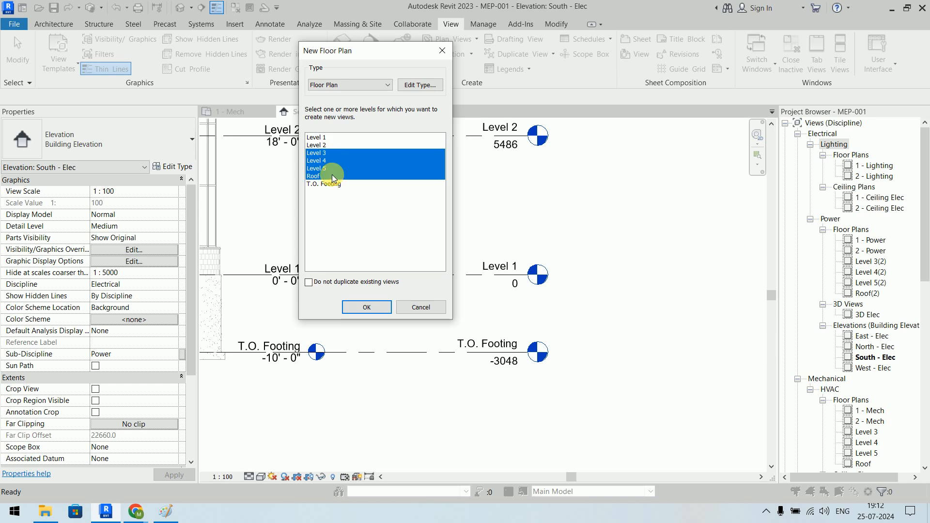
left_click(366, 307)
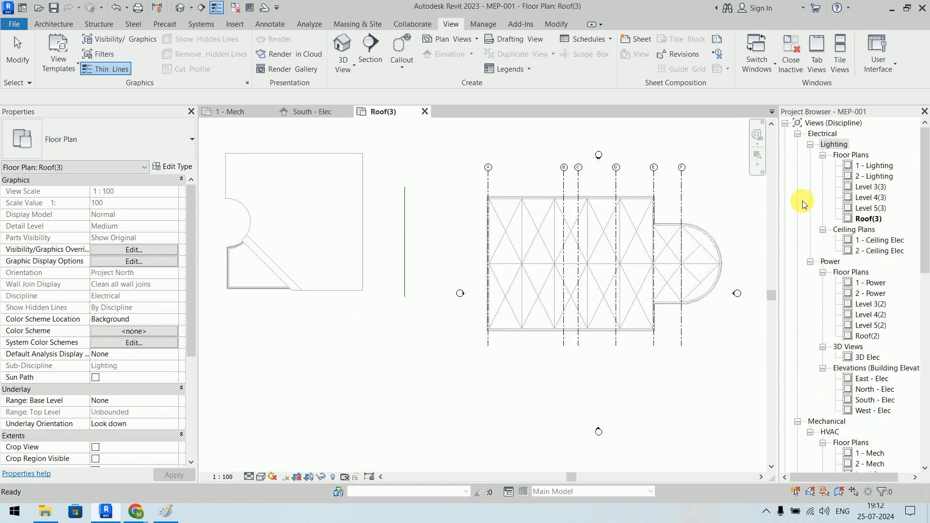
left_click(425, 112)
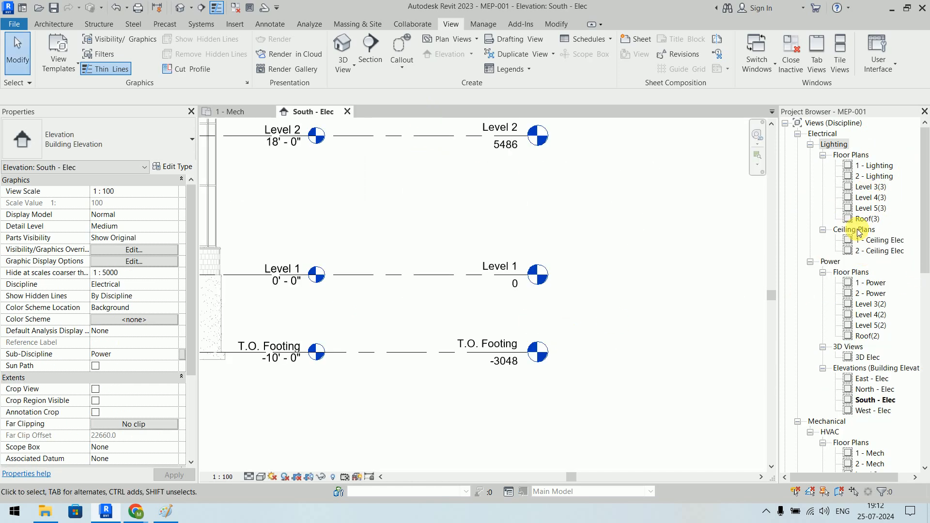
- Start new reflected ceiling plans and assign the Electrical Ceiling view template to new views of the Ceiling Plan type
left_click(466, 39)
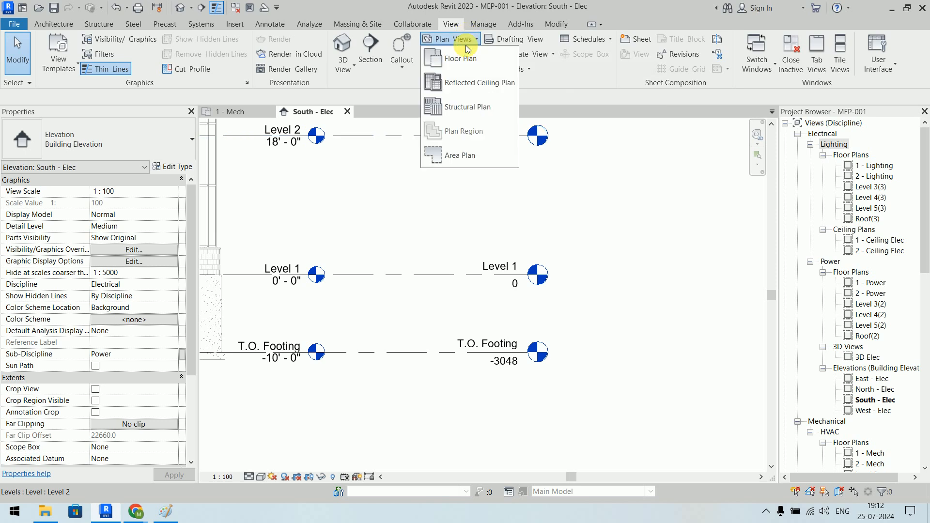
left_click(469, 78)
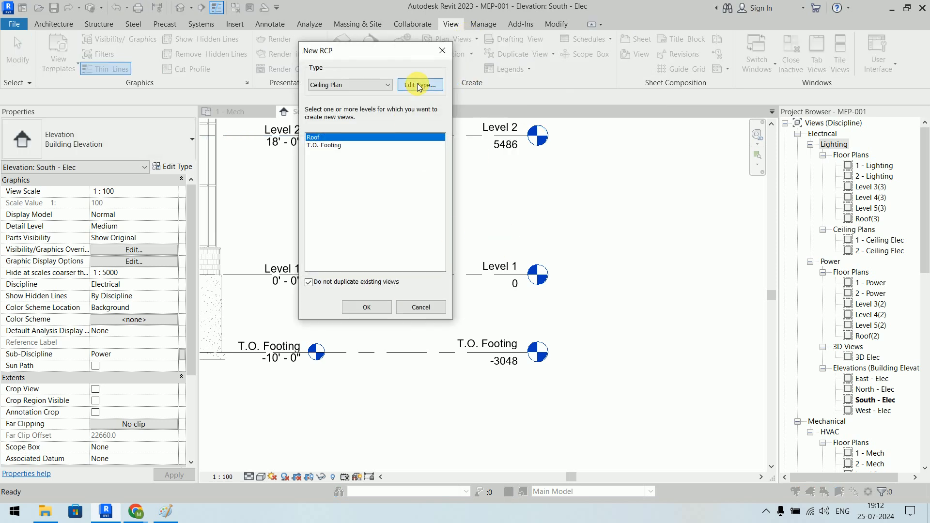
left_click(415, 85)
left_click(580, 236)
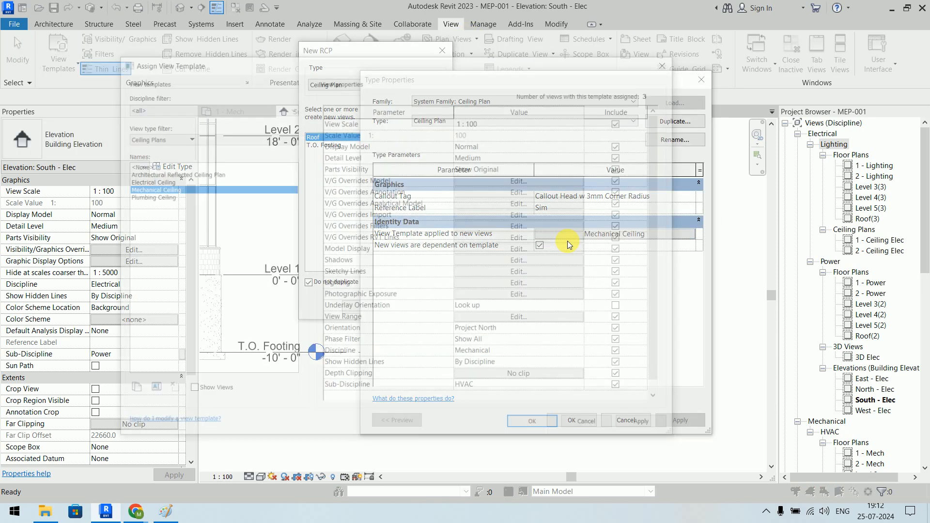
left_click(166, 182)
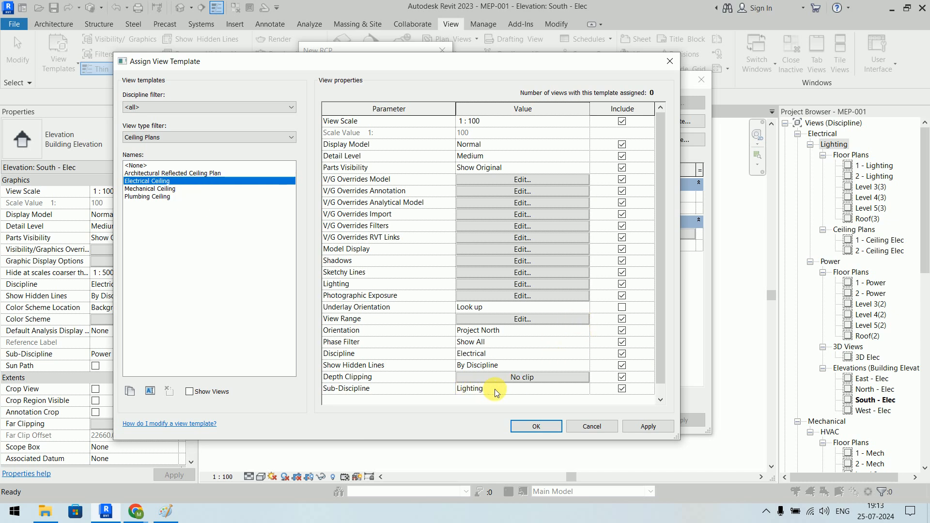
left_click(548, 429)
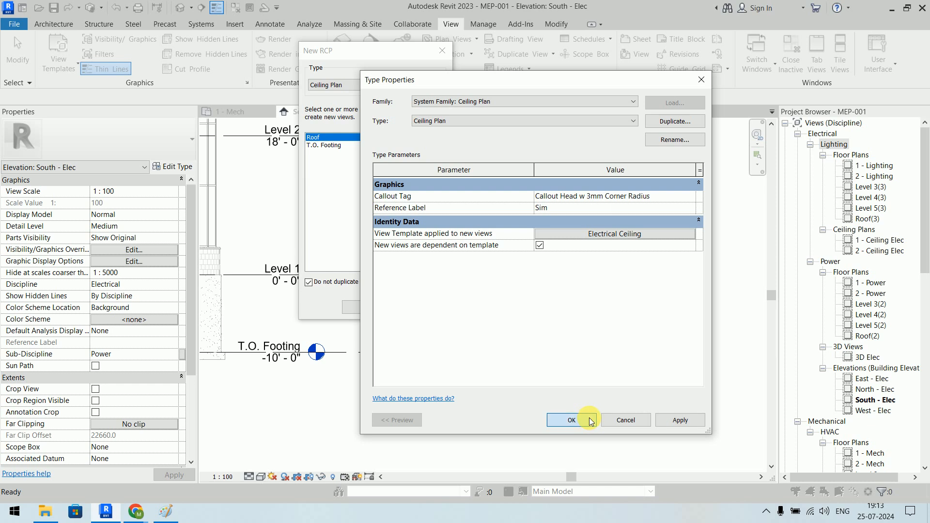
left_click(563, 420)
- Create electrical ceiling plans for Level 3, Level 4 and Level 5, allowing duplicates of existing views
left_click(345, 281)
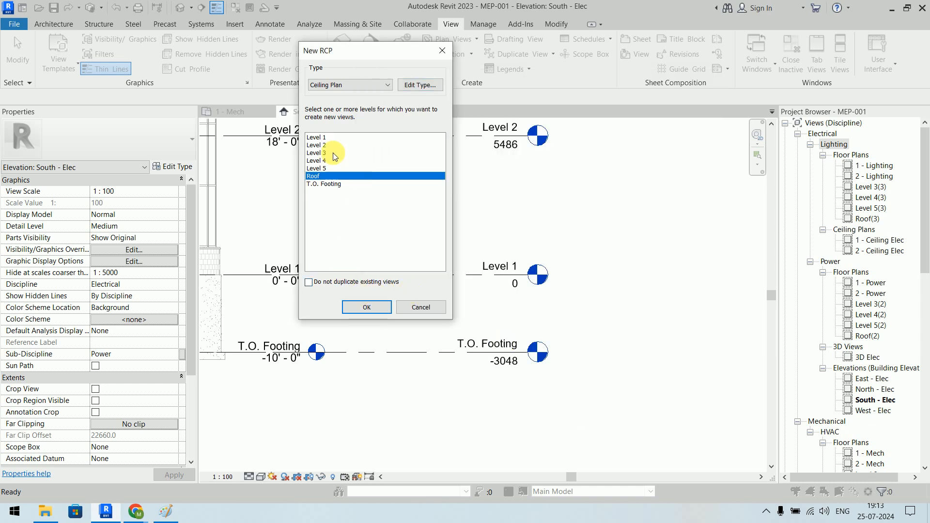
left_click(331, 153)
left_click(330, 167, "shift")
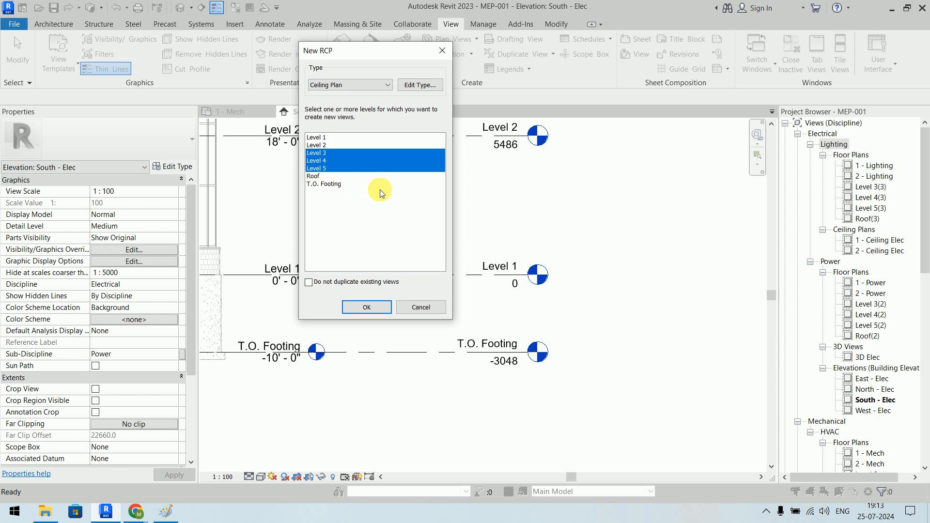
left_click(366, 307)
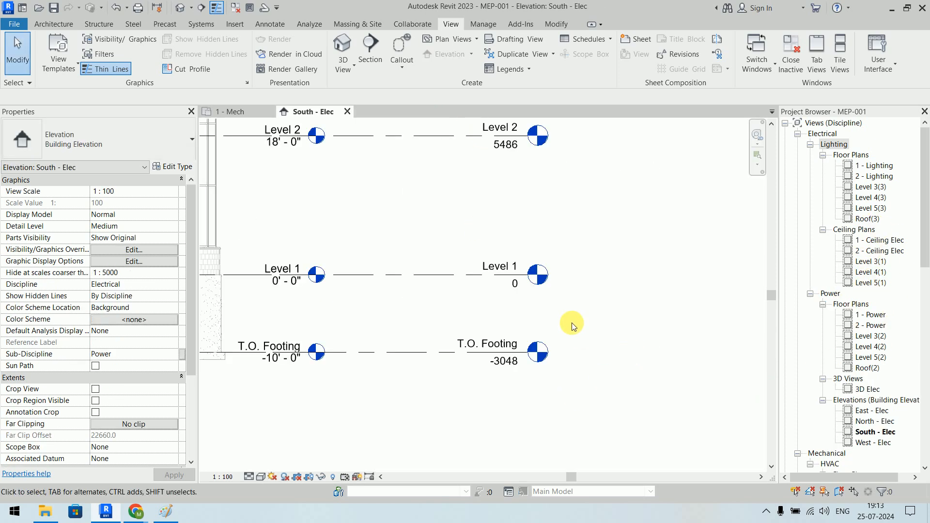
- Rename the Level 3 lighting floor plan as "3 - Lighting"
scroll(572, 322, "down", 3)
scroll(617, 310, "up", 3, "ctrl")
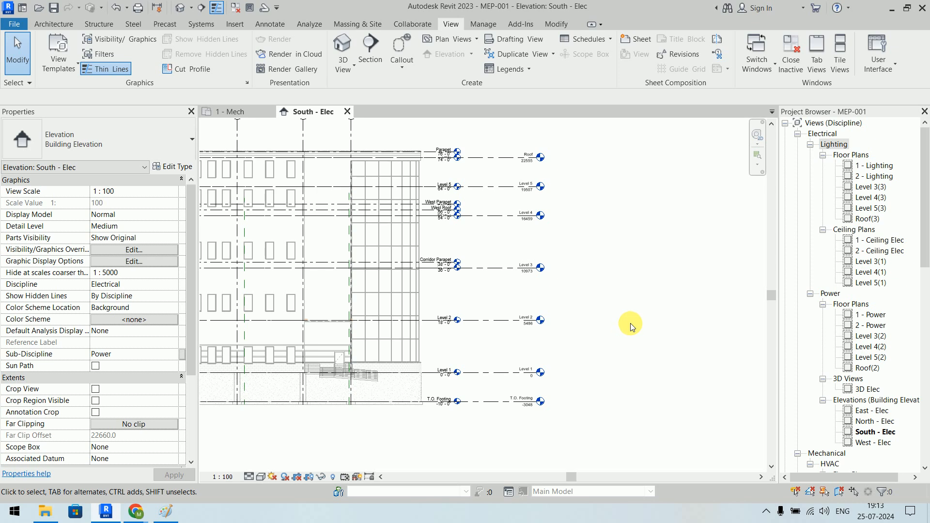
left_click(879, 188)
right_click(879, 189)
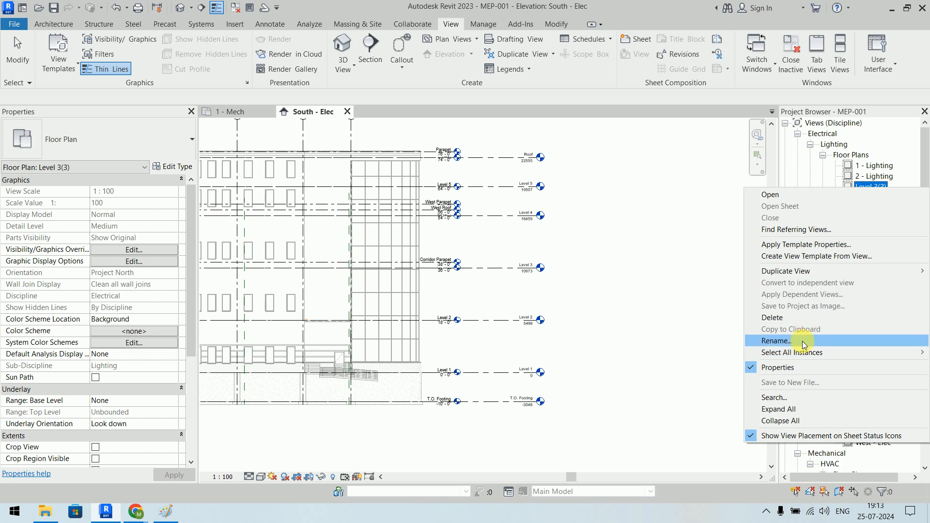
left_click(804, 342)
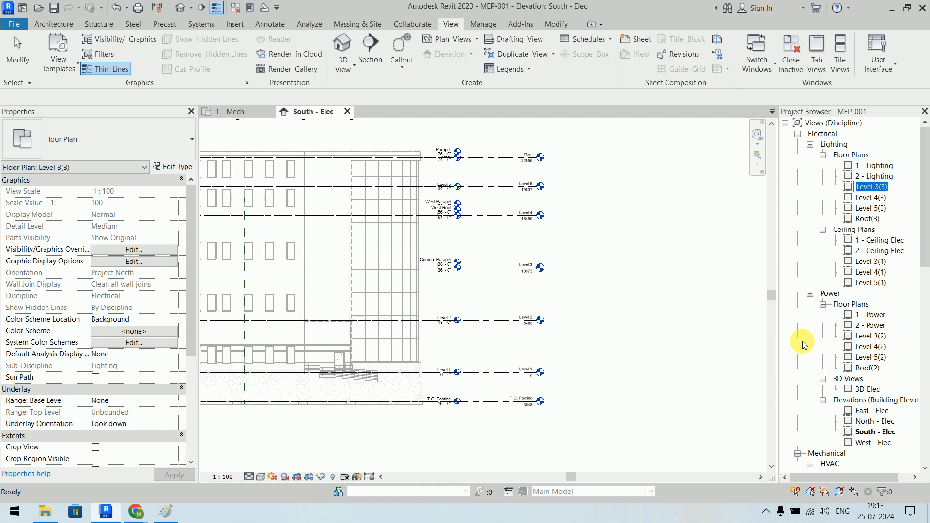
type("3 - Lighting")
key("Return")
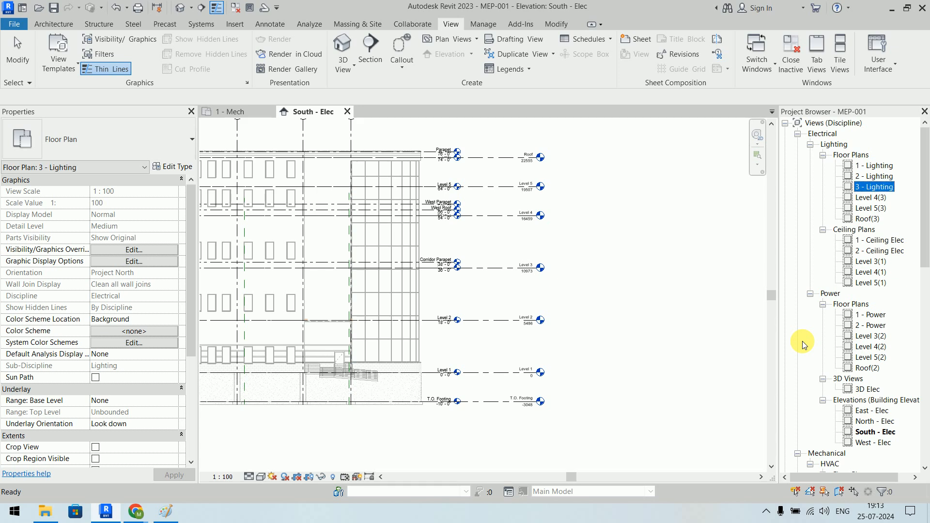
- Rename the Level 4 and Level 5 lighting floor plans as "4 - Lighting" and "5 - Lighting"
key("Down")
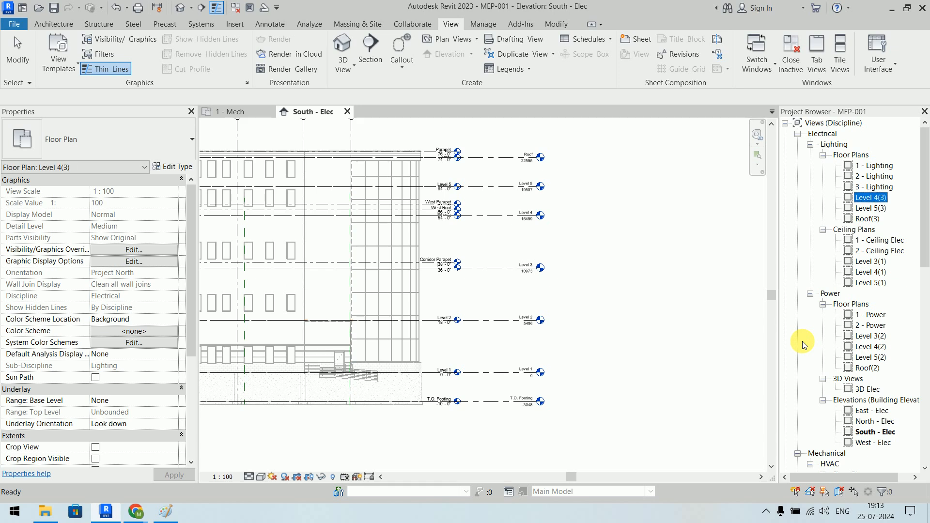
key("F2")
type("4 - Lighting")
key("Return")
key("Down")
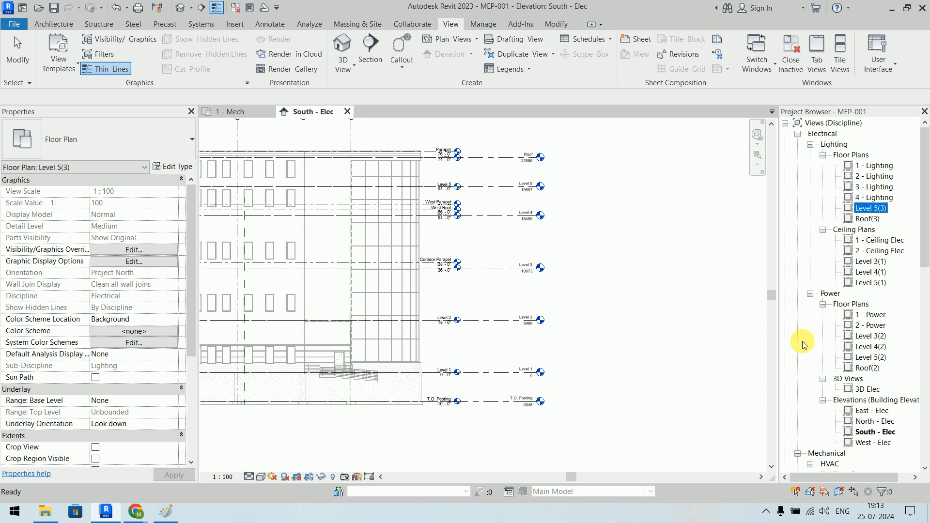
key("F2")
type("5 - Lighting")
key("Return")
- Rename the Roof floor plan in the Lighting group as "Roof - Lighting"
key("Down")
key("F2")
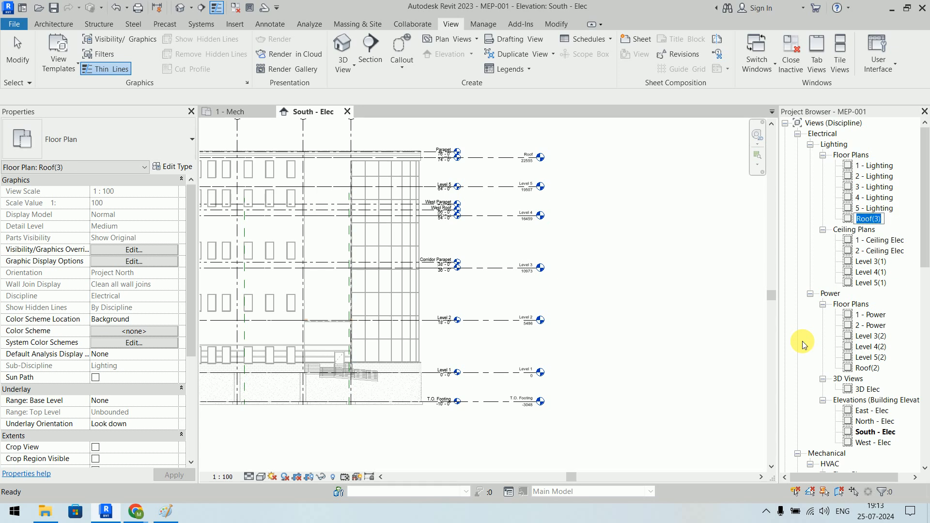
key("End")
key("shift+Left")
type("-")
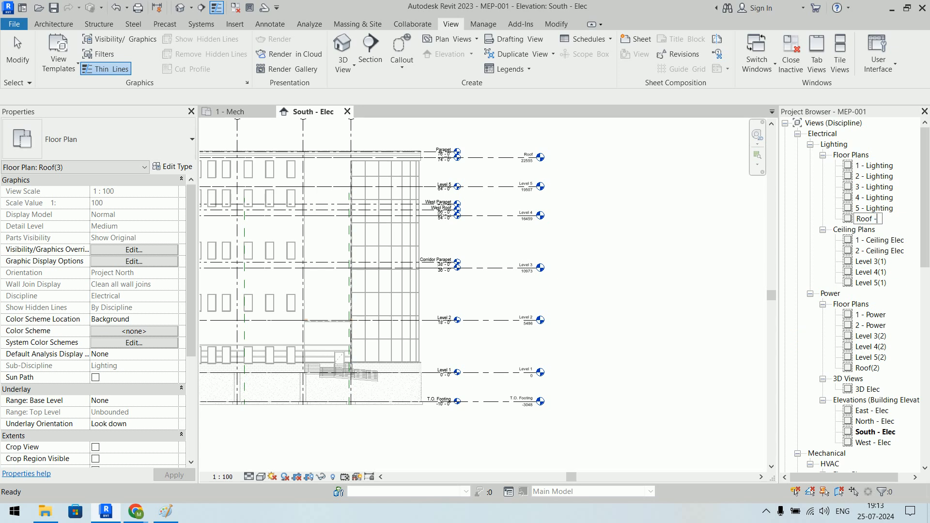
type(" Lighting")
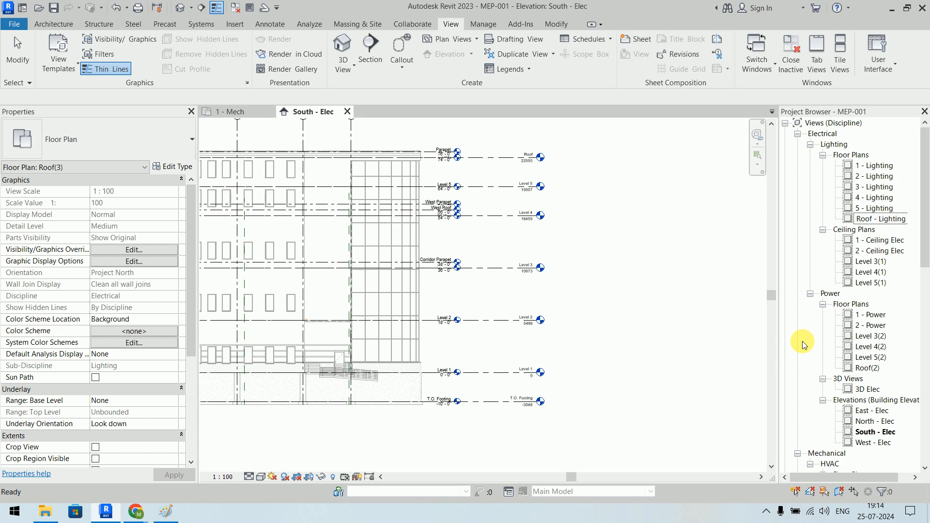
key("Return")
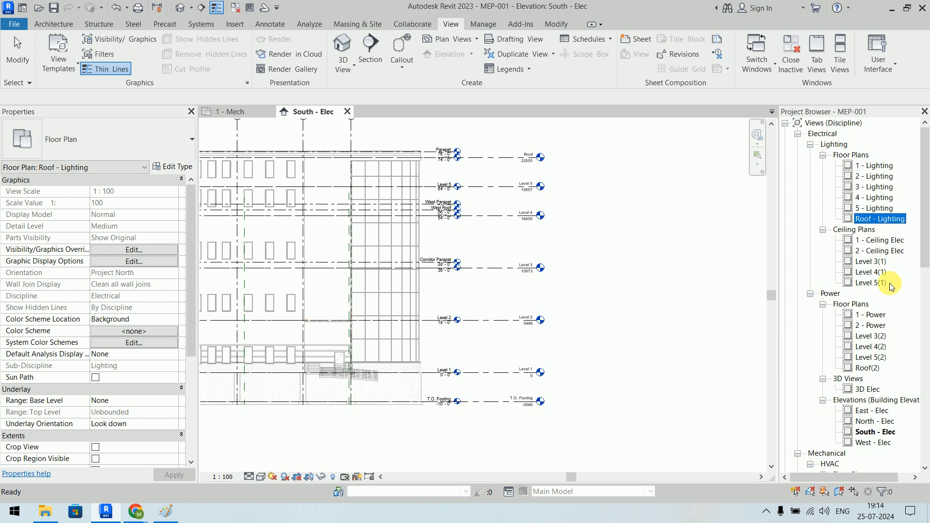
- Rename the Level 3 and Level 4 electrical ceiling plans as "3 - Ceiling Elec" and "4 - Ceiling Elec"
left_click(878, 262)
key("F2")
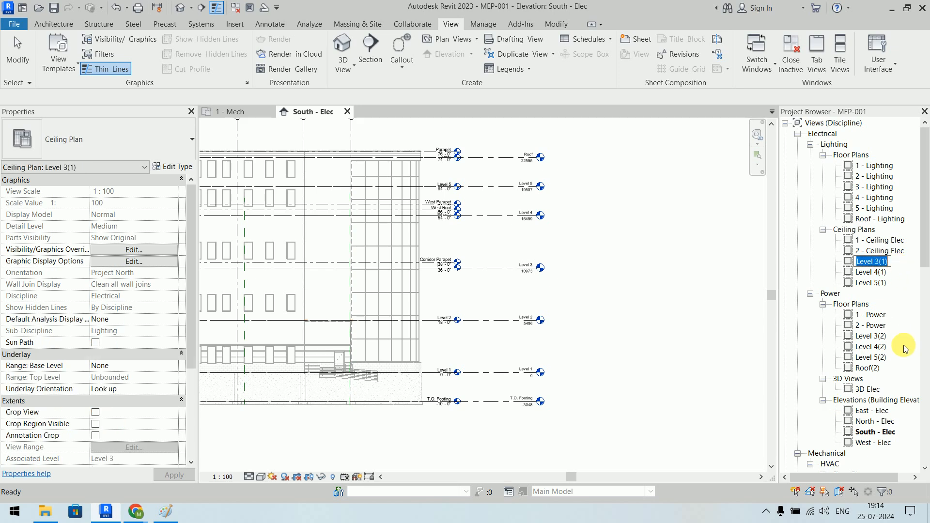
type("3 - Ceiling Elec")
key("Return")
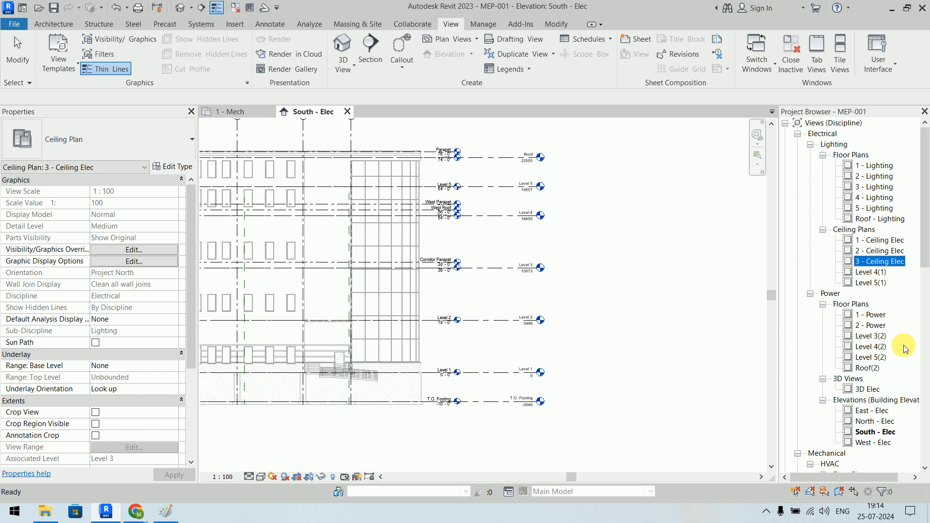
key("Down")
key("F2")
type("4 - ")
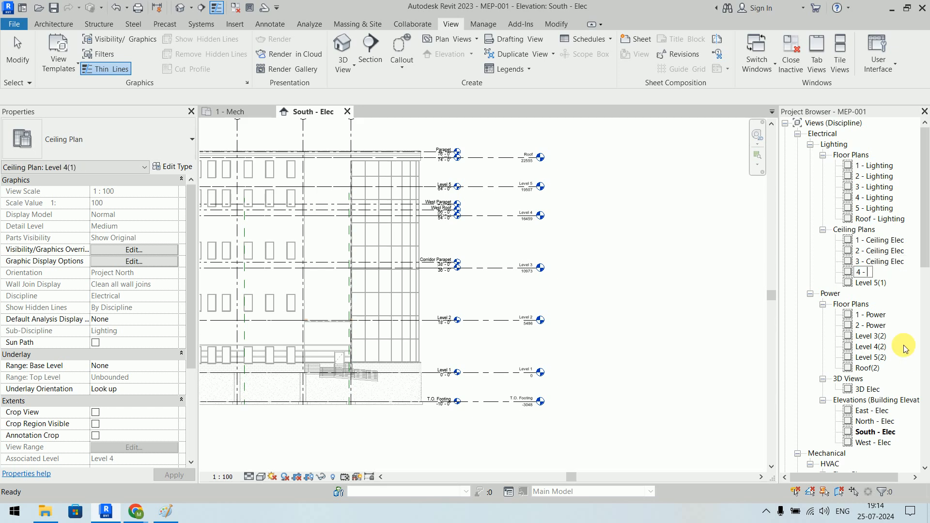
type("Ceiling Elec")
key("Return")
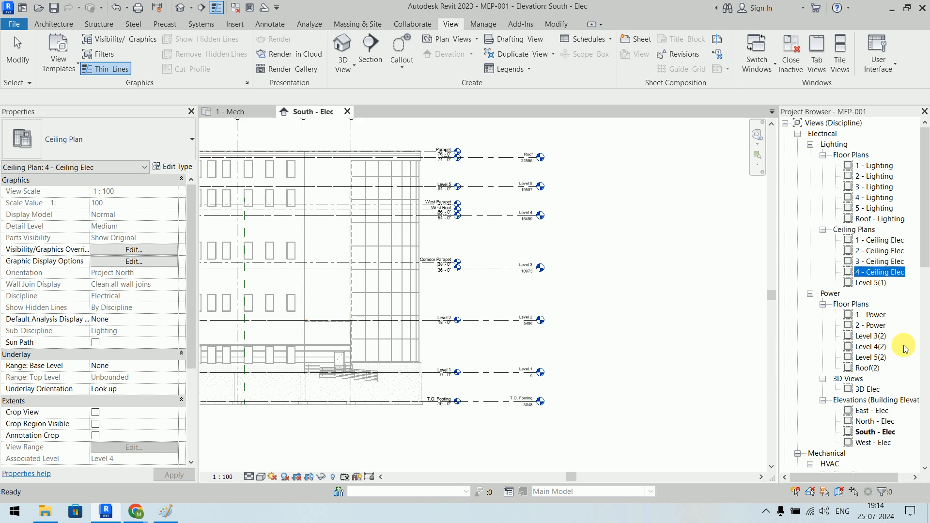
- Rename the Level 5 electrical ceiling plan as "5 - Celing Elec"
key("Down")
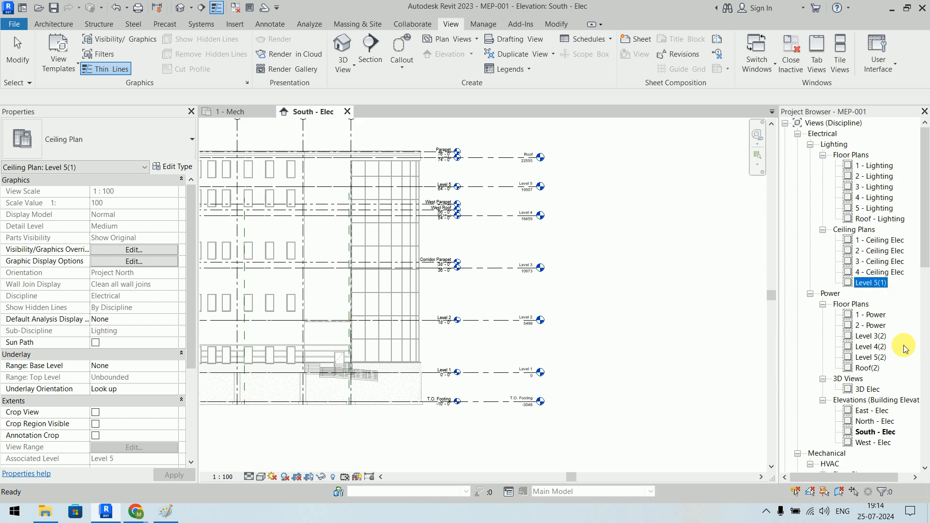
key("F2")
type("5 - Celing Elec")
key("Return")
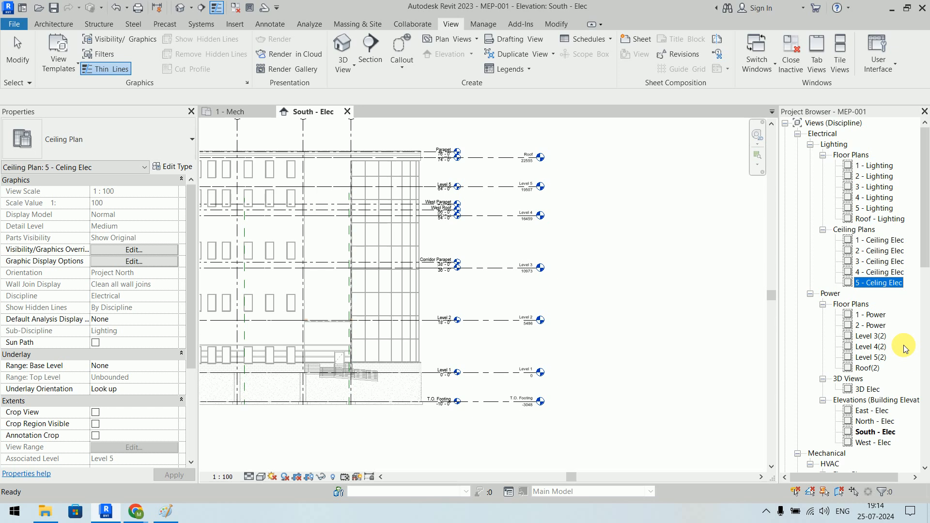
- Rename the Level 3 floor plan in the Power group as "3 - Power"
left_click(869, 336)
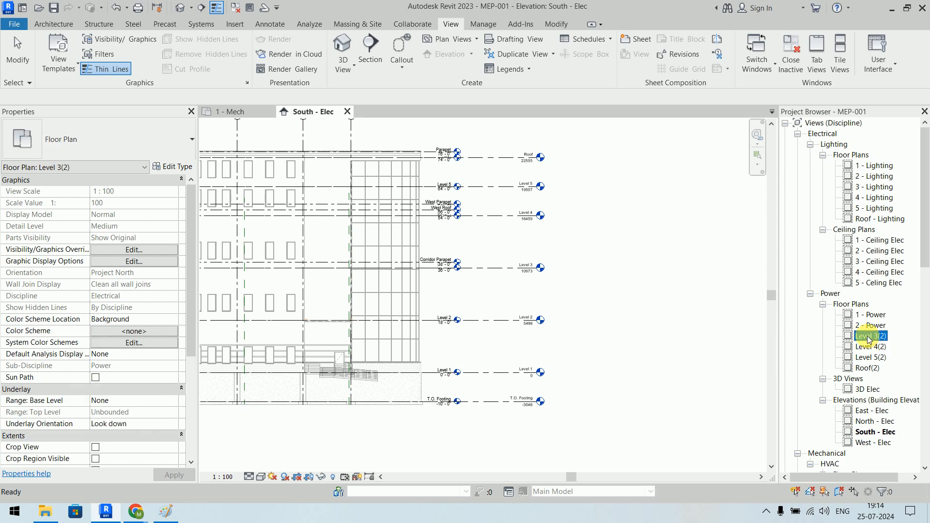
left_click(868, 336)
type("3 - Pow")
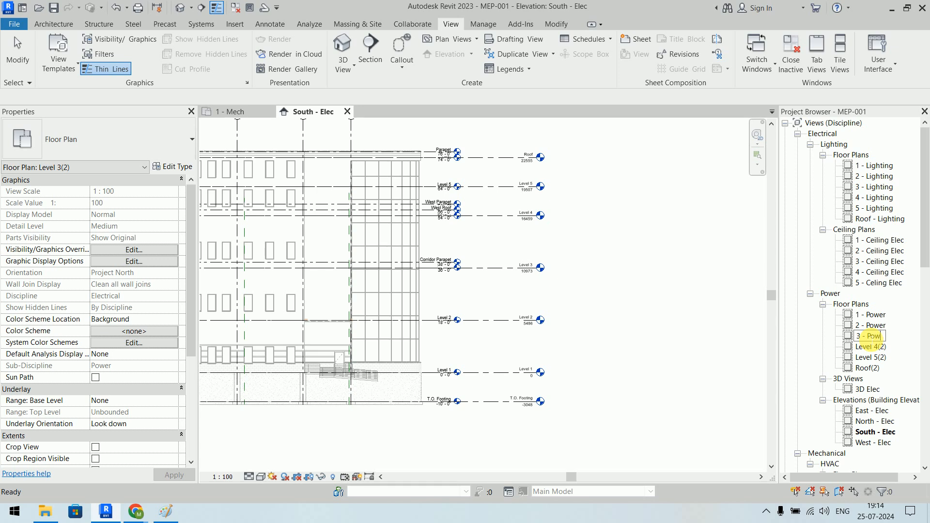
type("er")
key("Return")
- Rename the Level 4 and Level 5 power floor plans as "4 - Power" and "5 - Power"
key("Down")
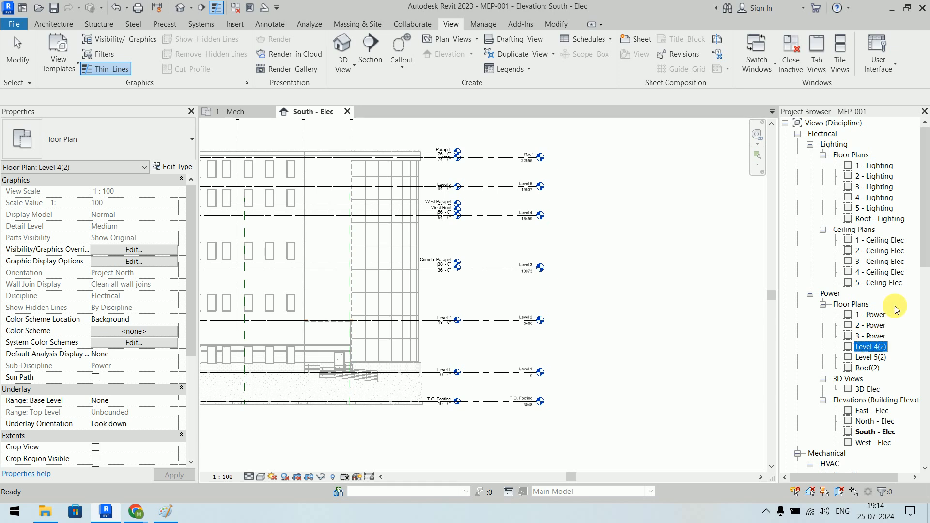
key("F2")
type("4 - Power")
key("Return")
key("Down")
key("F2")
type("5")
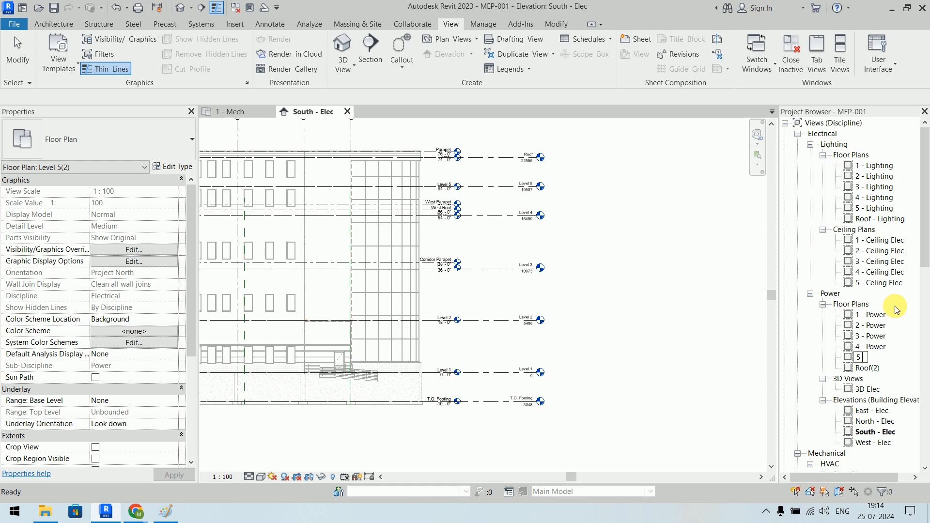
type(" - Power")
key("Return")
- Rename the Roof floor plan in the Power group as "6 - Power"
key("Down")
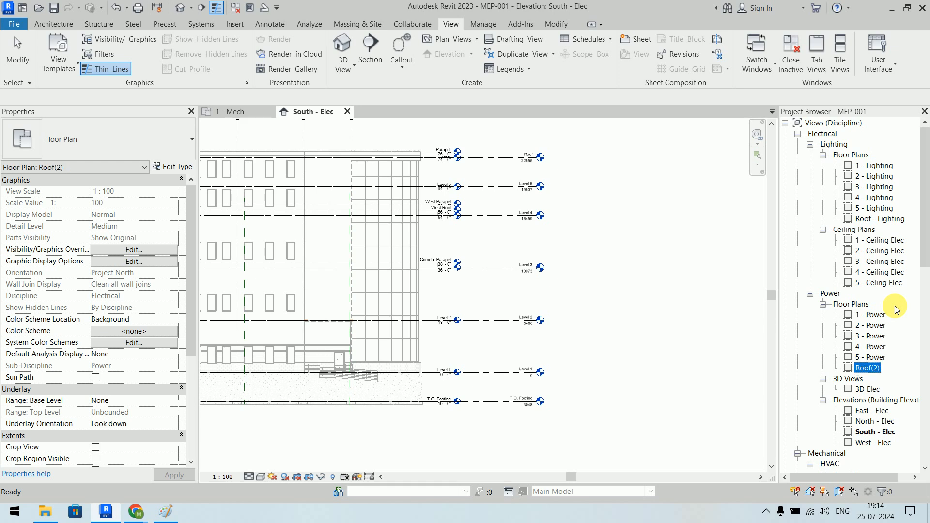
key("F2")
type("6 - Power")
key("Return")
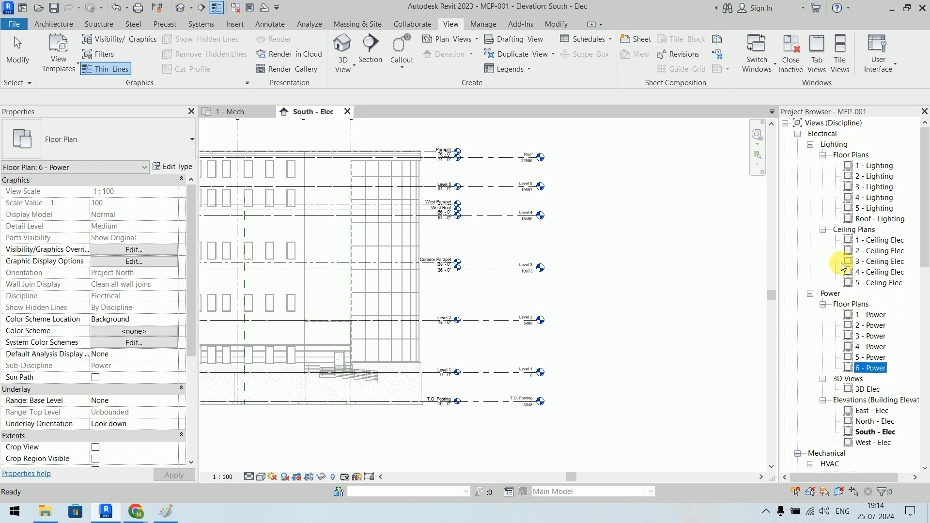
- Rename the Level 3 floor plan in the mechanical HVAC group as "3 - Mech"
scroll(877, 240, "down", 4)
scroll(877, 241, "down", 4)
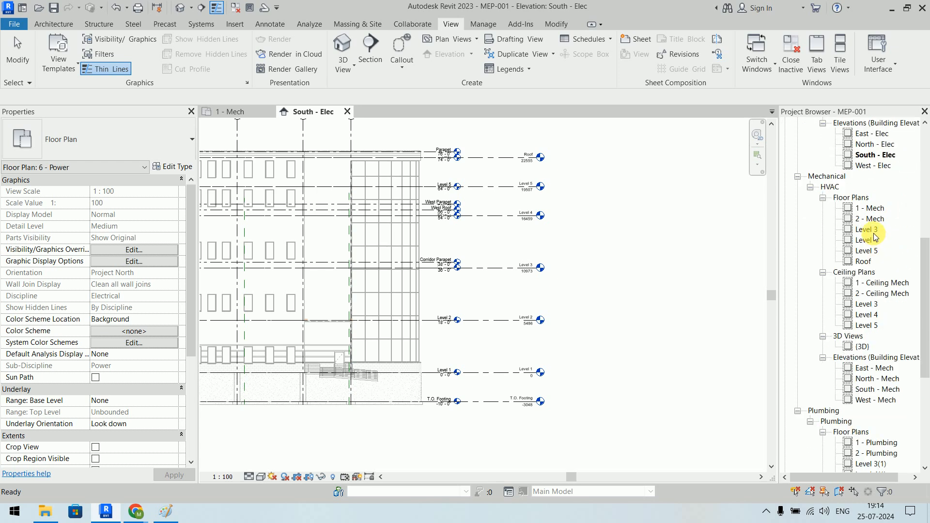
left_click(867, 230)
key("F2")
type("3 - ")
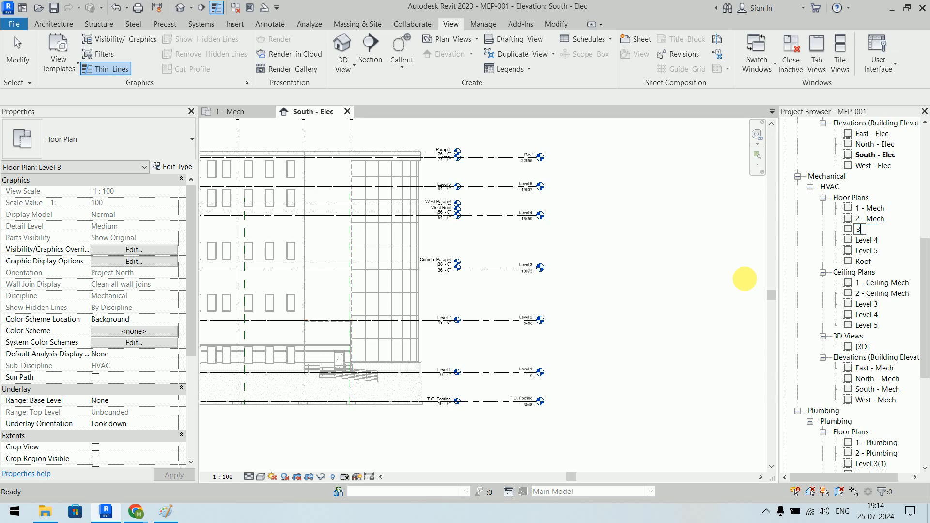
type("Mech")
key("Return")
- Rename the Level 4 and Level 5 HVAC floor plans as "4 - Mech" and "5 - Mech"
key("Down")
key("F2")
type("4 - Mech")
key("Return")
key("Down")
type("5")
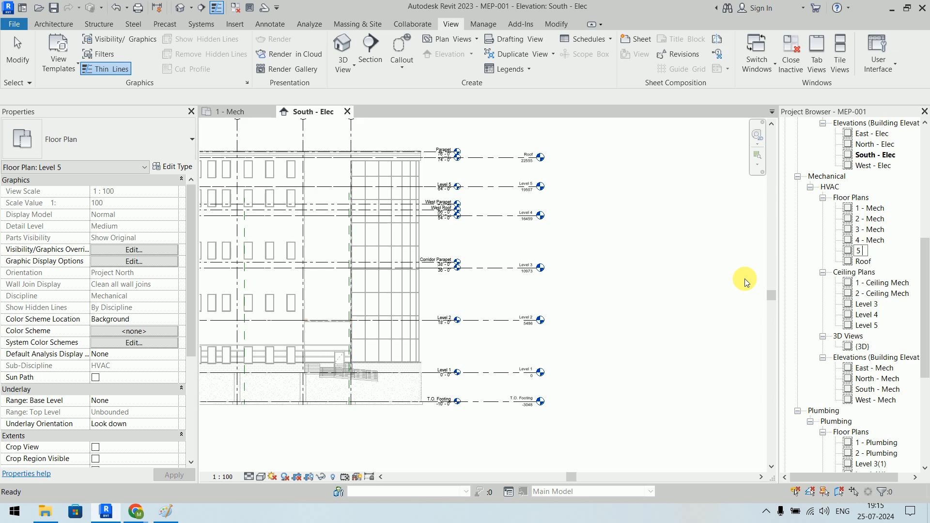
type(" - Mch")
key("Return")
left_click(872, 251)
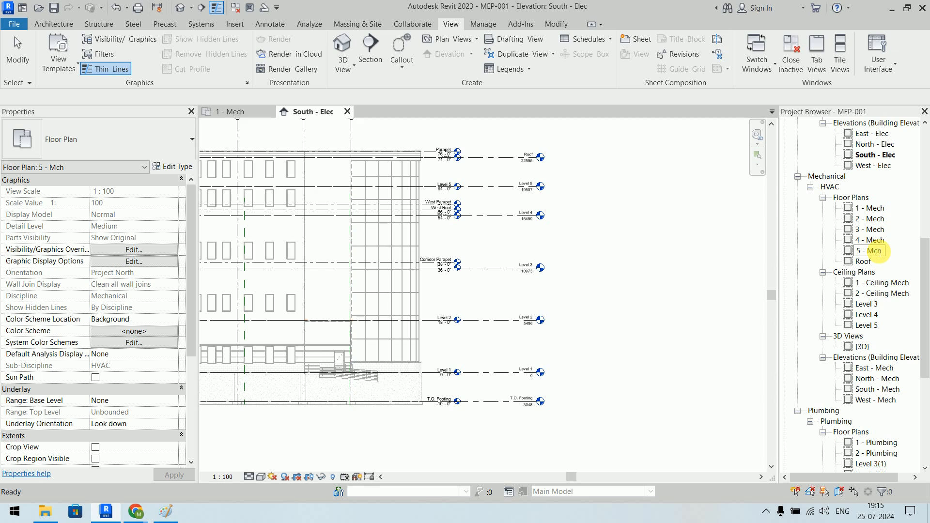
- Rename the Roof floor plan in the HVAC group as "Roof - Mech"
key("Down")
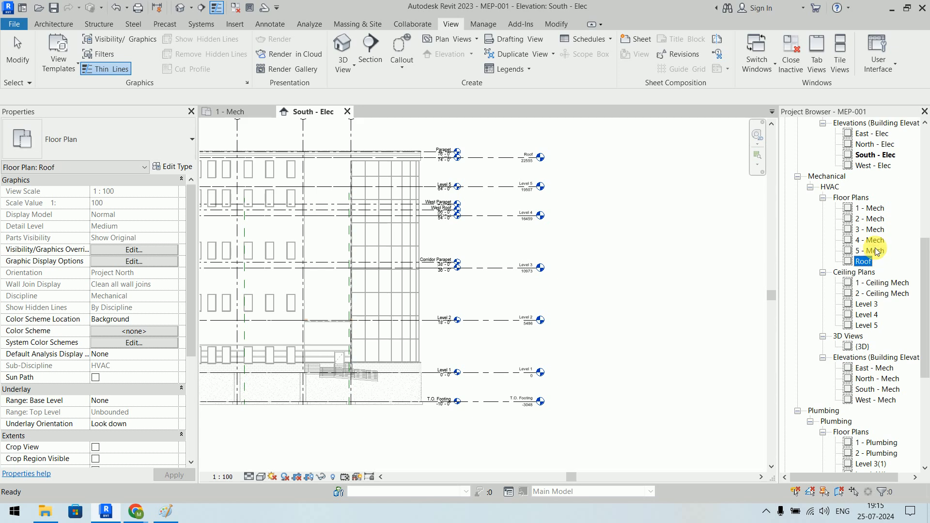
key("F2")
type("- Mech")
key("Return")
- Rename the Level 3 ceiling plan in the HVAC group as "3 - Ceiling Mech"
left_click(876, 305)
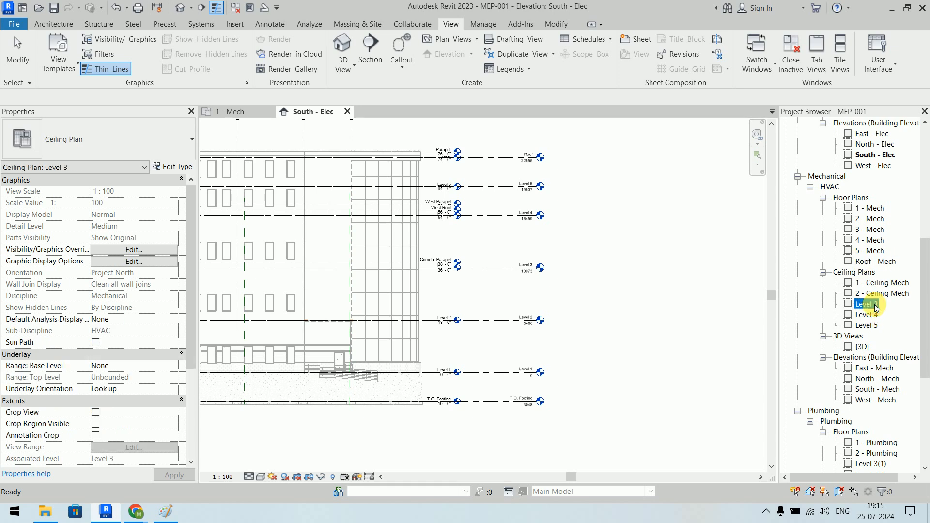
key("F2")
type("3 - Ceiling Mech")
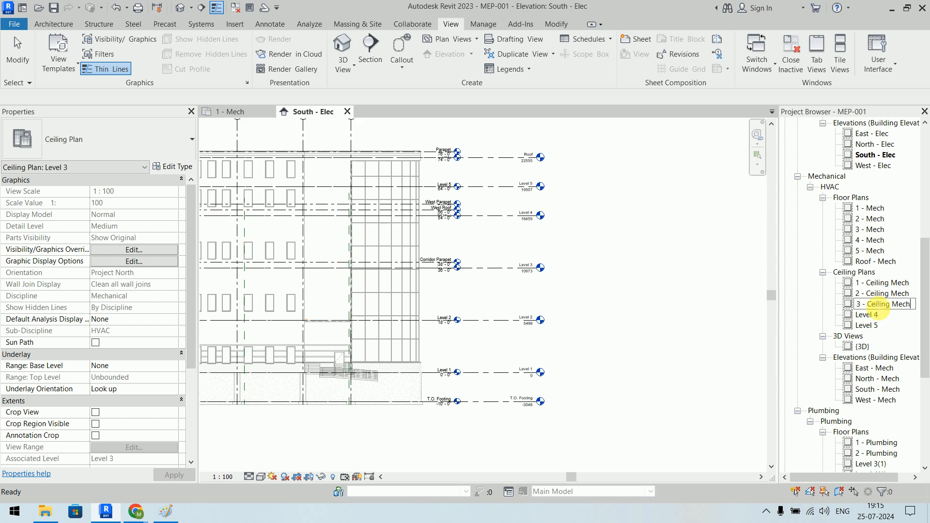
key("Return")
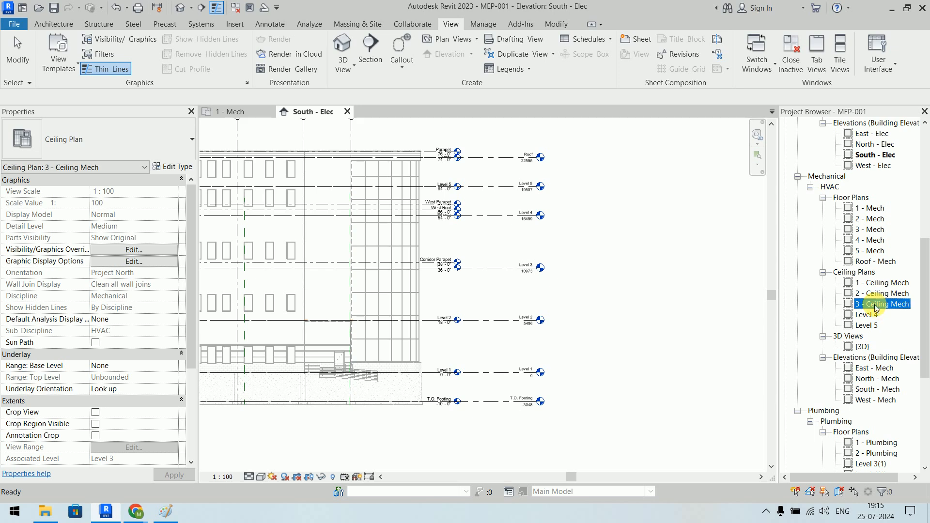
- Rename the Level 4 and Level 5 HVAC ceiling plans as "4 - Ceiling Mech" and "5 - Ceiling Mech"
key("Down")
key("F2")
type("4 - ")
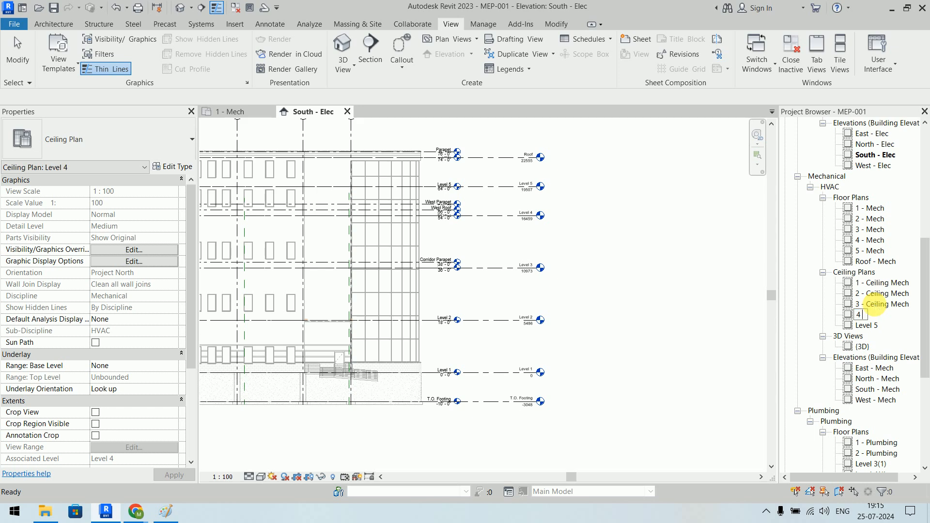
type("Ceiling Mech")
key("Return")
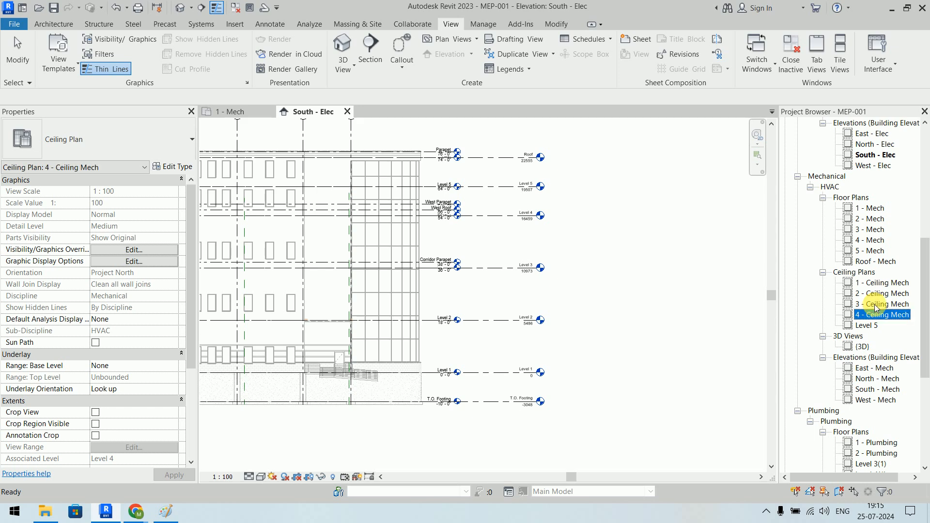
key("Down")
key("F2")
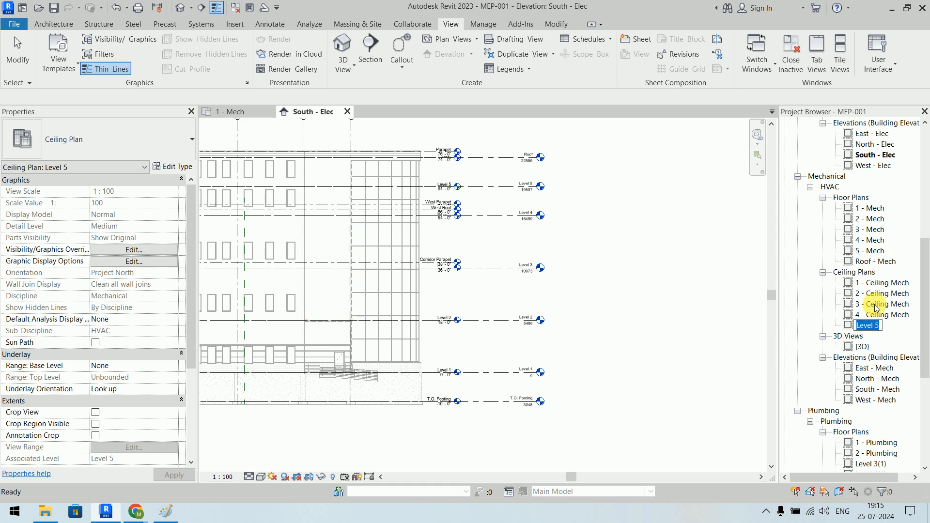
type("5 - Ceiling Mech")
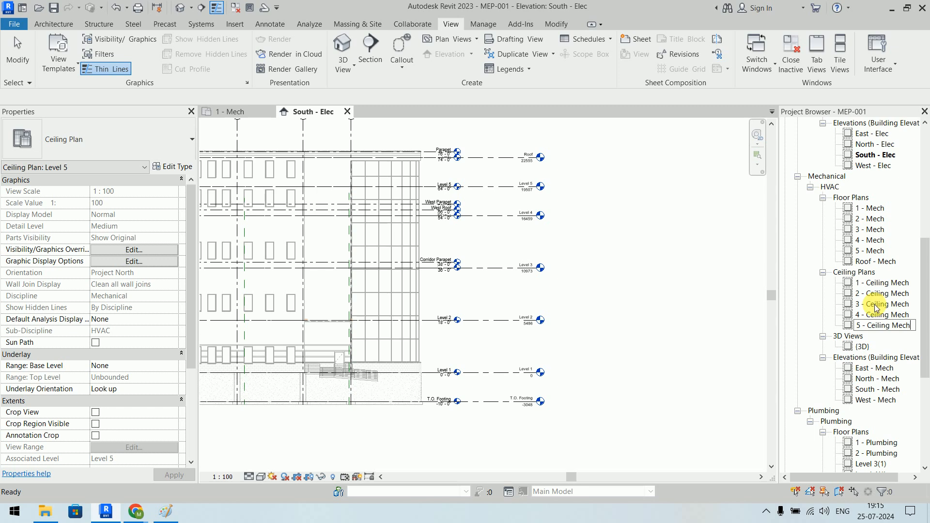
key("Return")
- Rename the Level 3 floor plan in the Plumbing group as "3 - Plumbing"
scroll(879, 251, "down", 7)
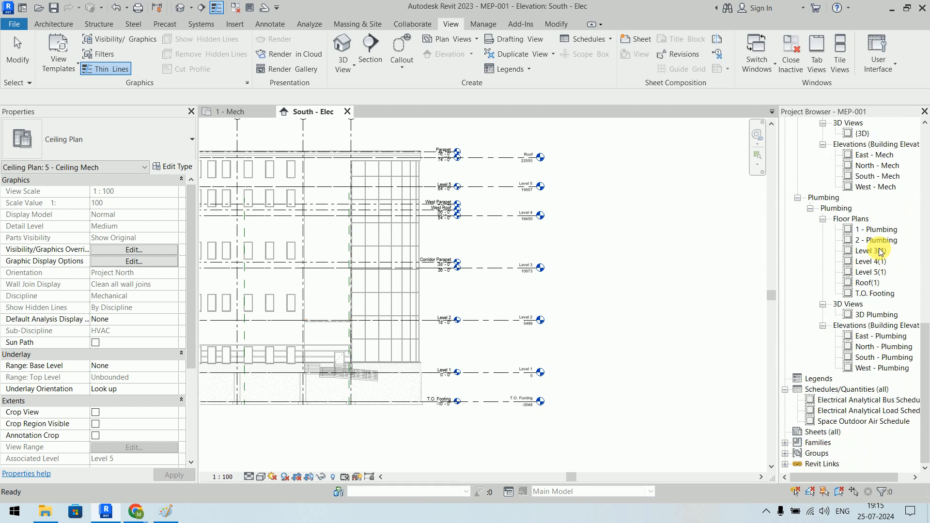
left_click(875, 251)
key("F2")
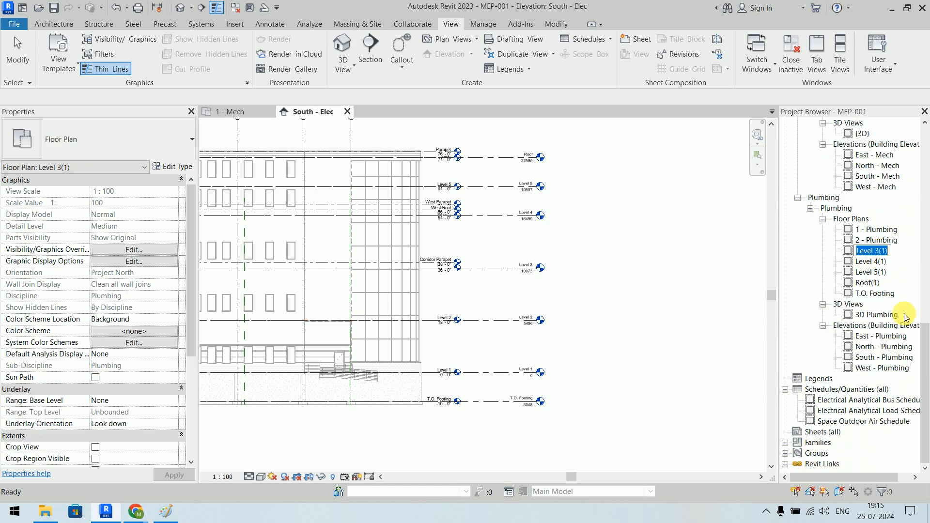
type("3 - Plumbing")
key("Return")
- Rename the Level 4 and Level 5 plumbing floor plans as "4 - Plumbing" and "5 - Plumbing"
key("Down")
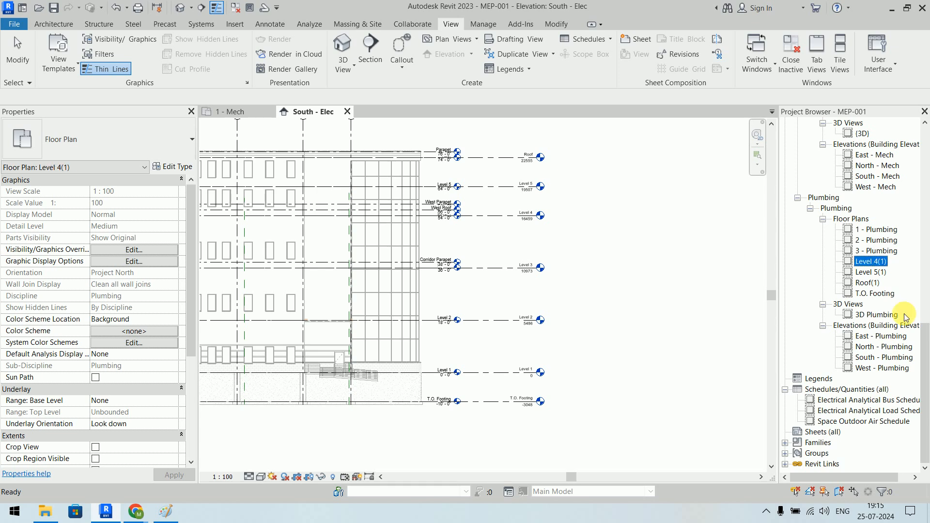
key("F2")
type("4 -")
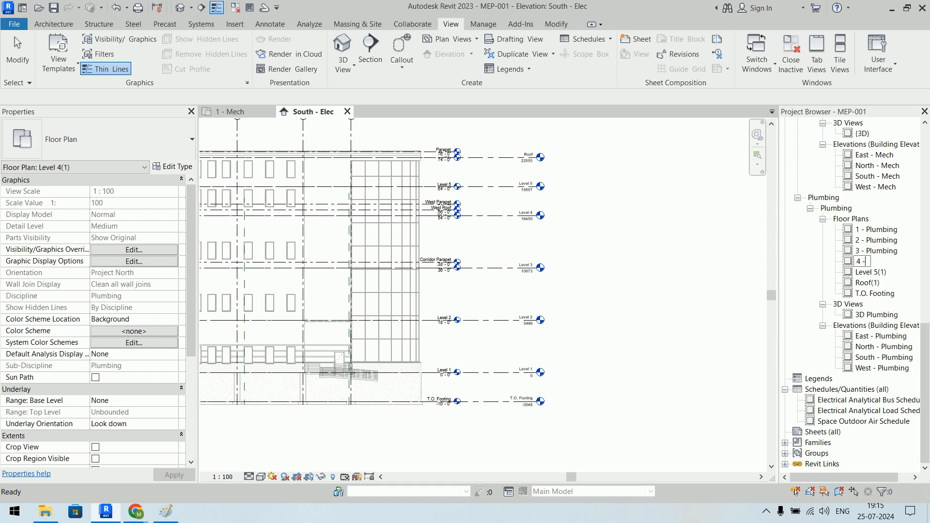
type(" Plumbing")
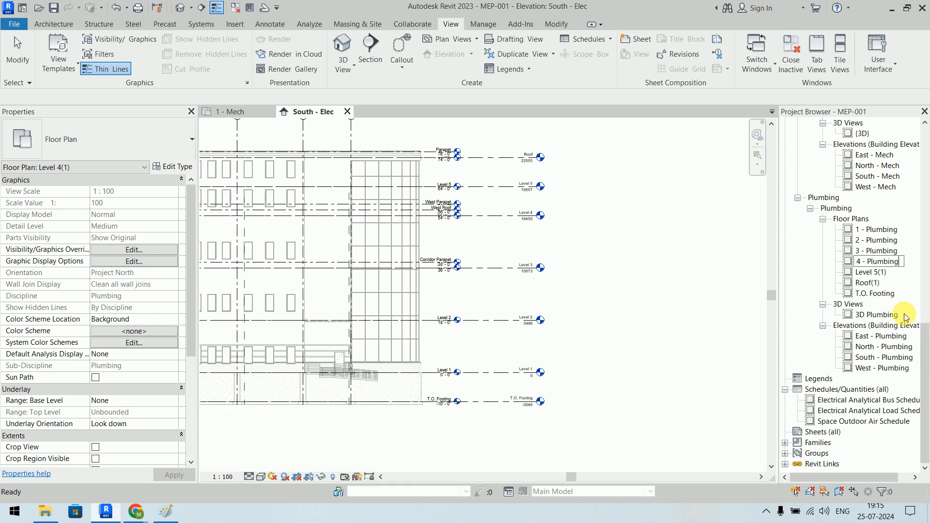
key("Return")
key("Down")
key("F2")
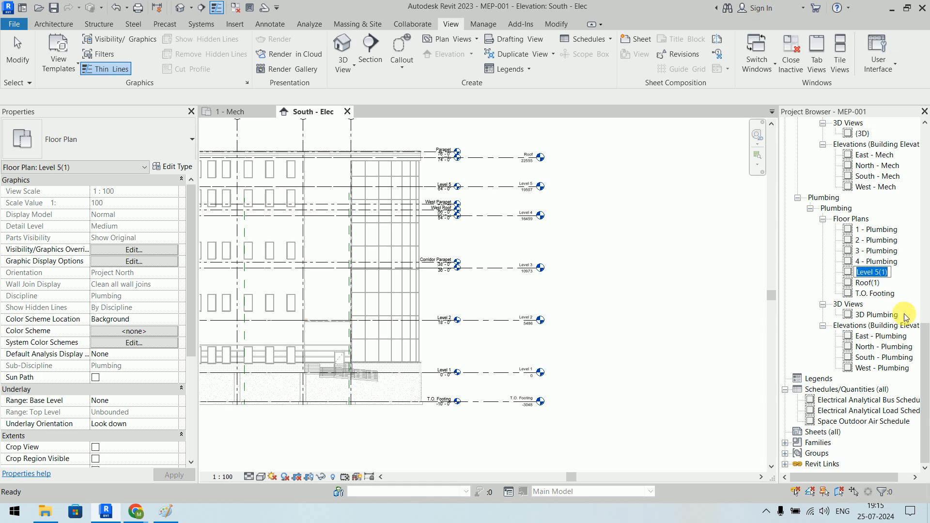
type("5 - Plumbin")
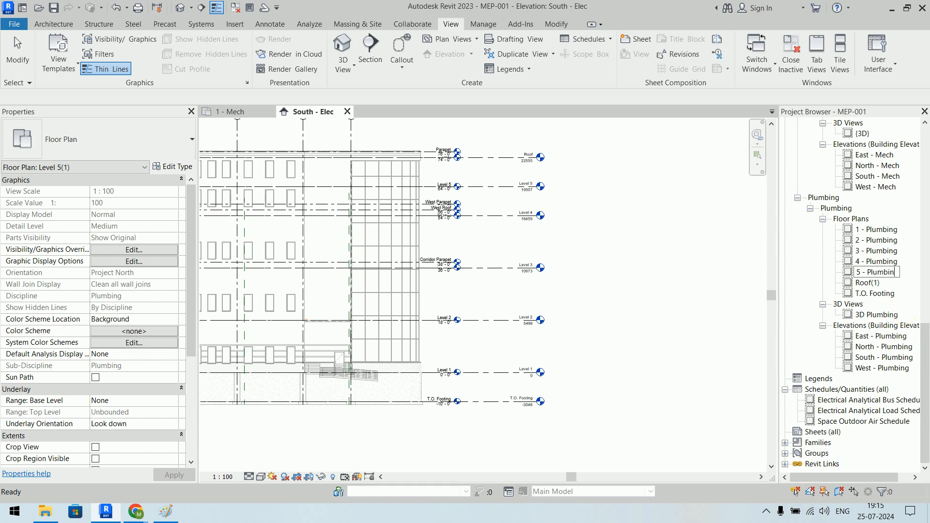
type("g")
key("Return")
- Rename the Roof floor plan in the Plumbing group as "Roof - Plumbing"
key("Down")
key("F2")
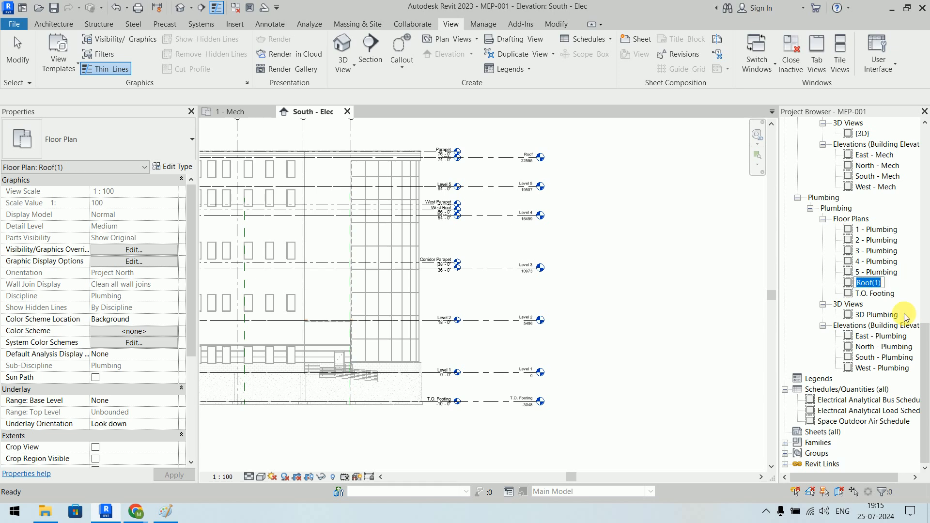
type("6 - ")
type("Plumbing")
key("Left")
key("Left")
key("Left")
key("Left")
key("Left")
key("Left")
key("Left")
key("Delete")
type("Roof")
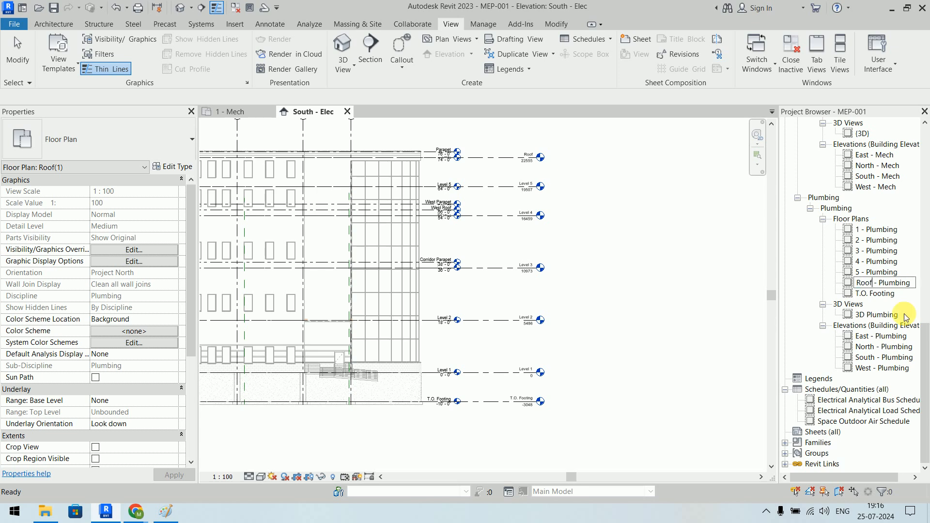
key("Return")
- Rename the T.O. Footing floor plan in the Plumbing group as "Footing - Plumbing"
key("Down")
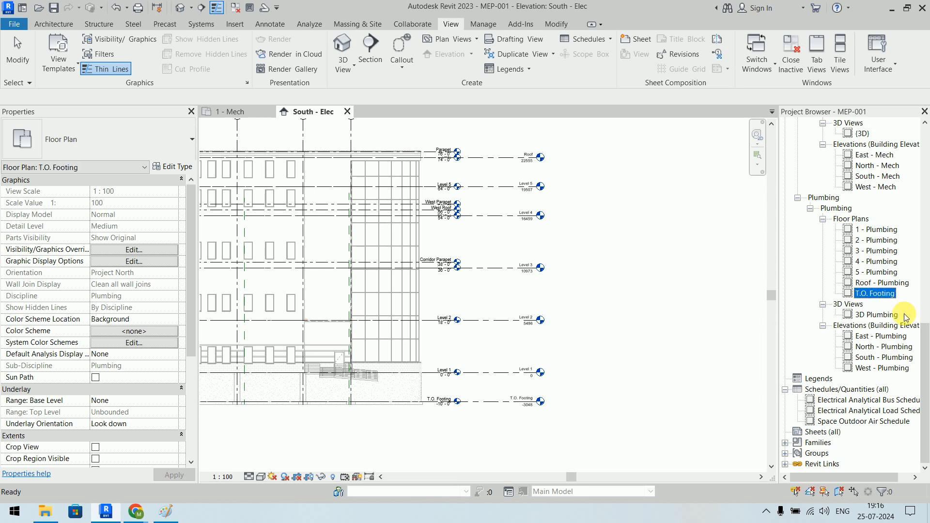
key("F2")
key("Right")
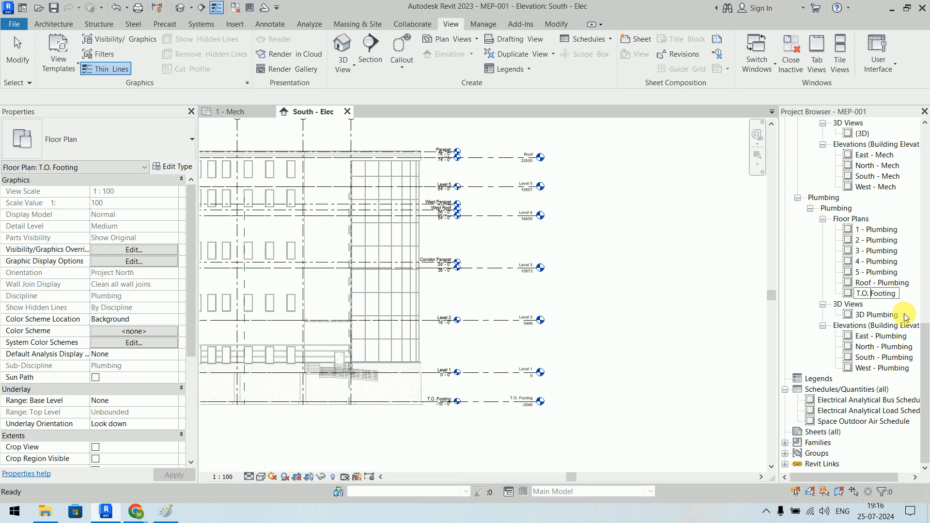
key("shift+Left")
key("shift+Left")
key("shift+Left")
key("shift+Left")
key("shift+Left")
key("BackSpace")
type("- Plumbing")
key("Return")
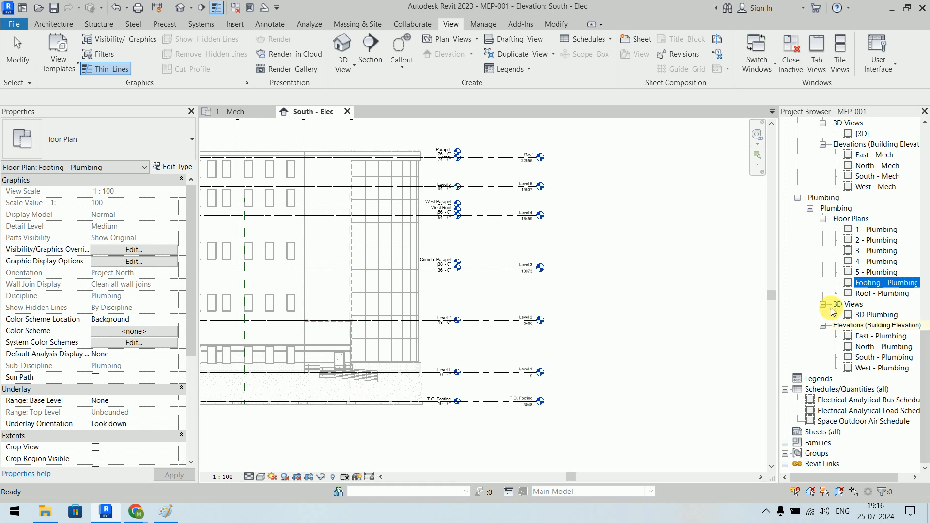
scroll(851, 296, "up", 5)
scroll(852, 261, "up", 1)
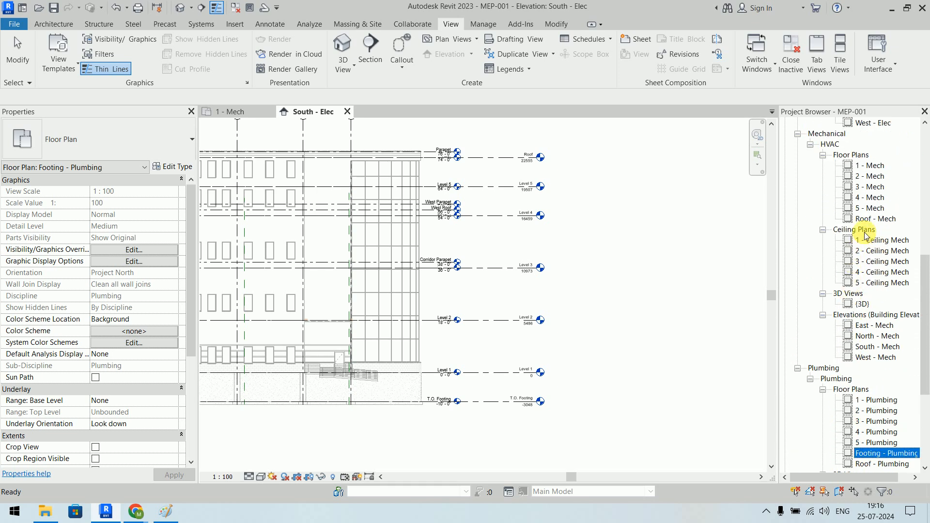
scroll(874, 225, "down", 5)
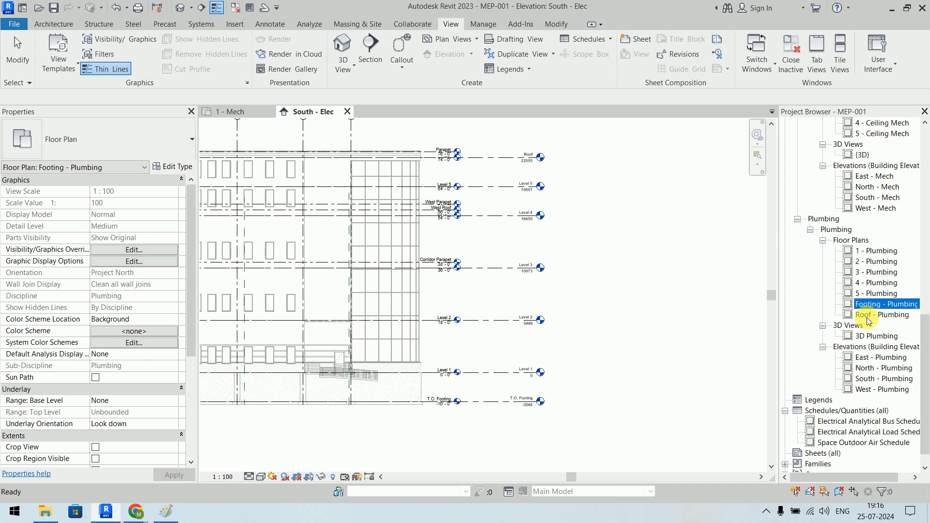
left_click(869, 298)
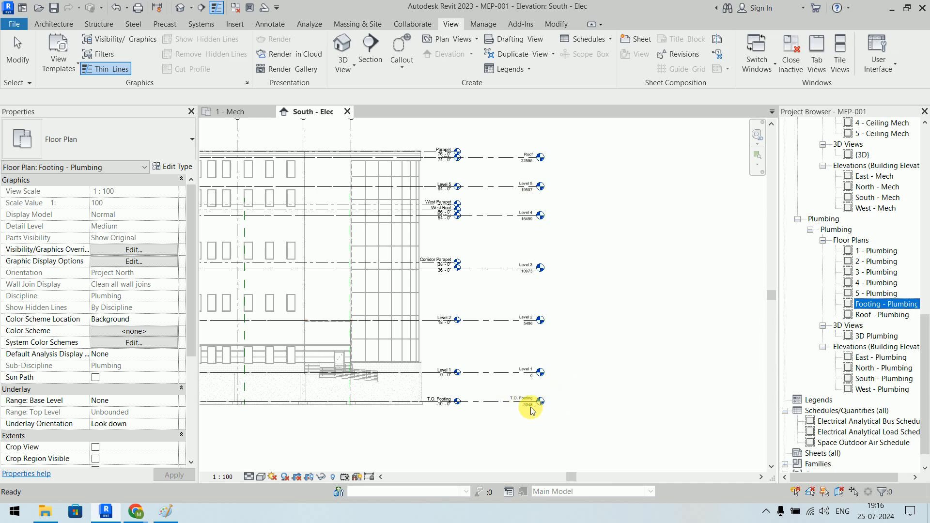
- Rename the footing floor plan in the Plumbing group as "0 - Footing - Plumbing"
left_click(862, 307)
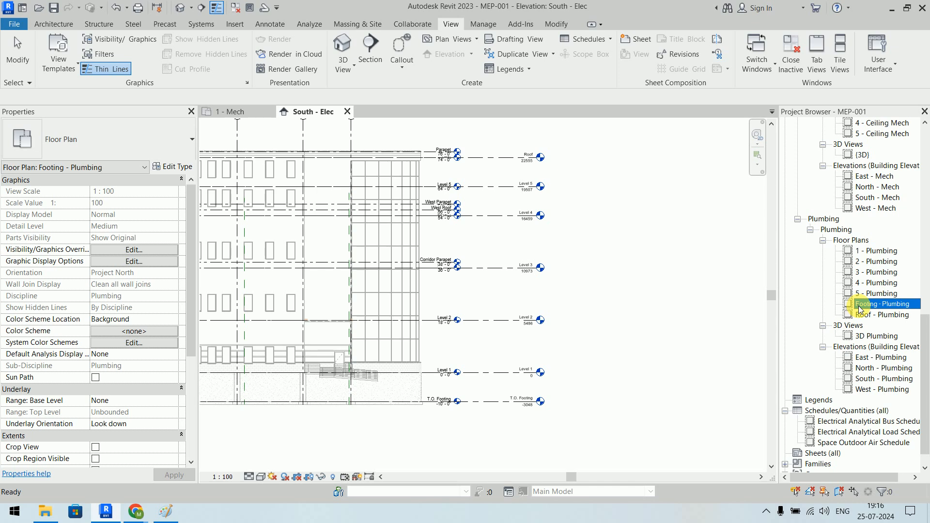
left_click(859, 306)
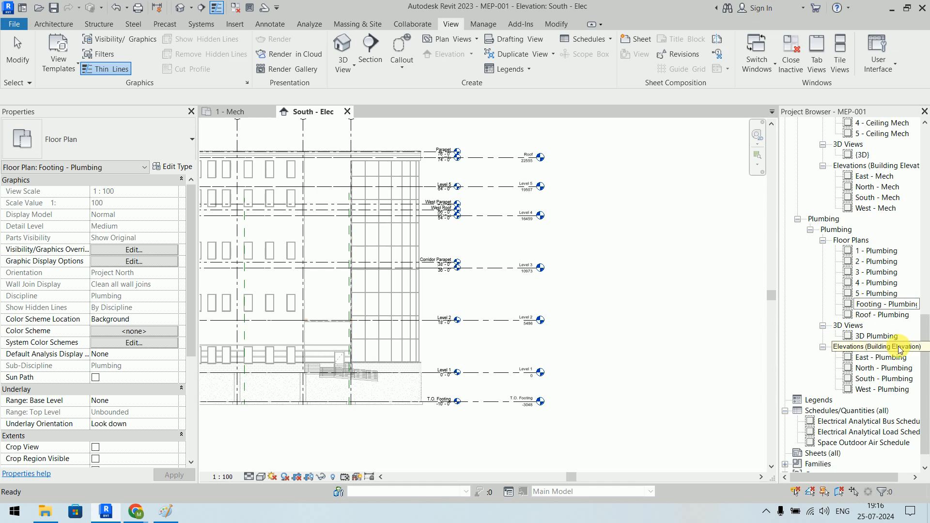
type("0 -")
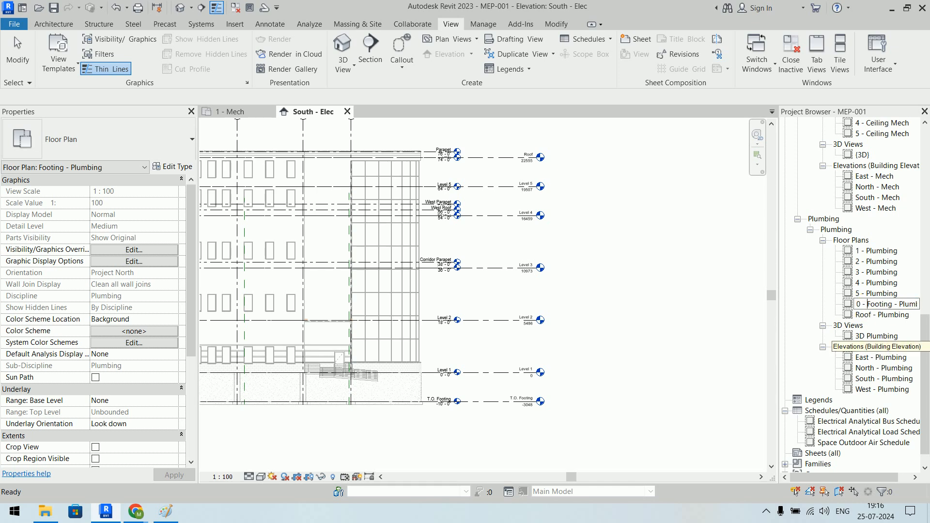
key("Return")
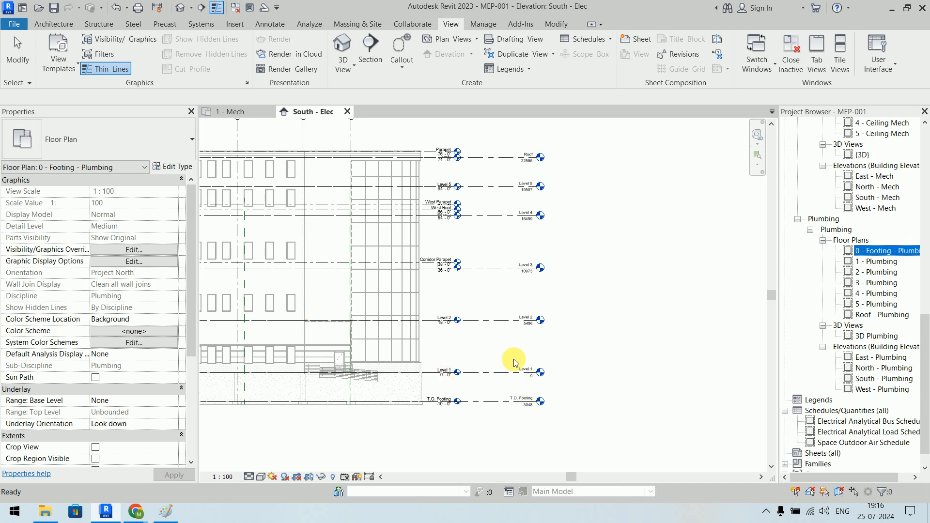
left_click(668, 327)
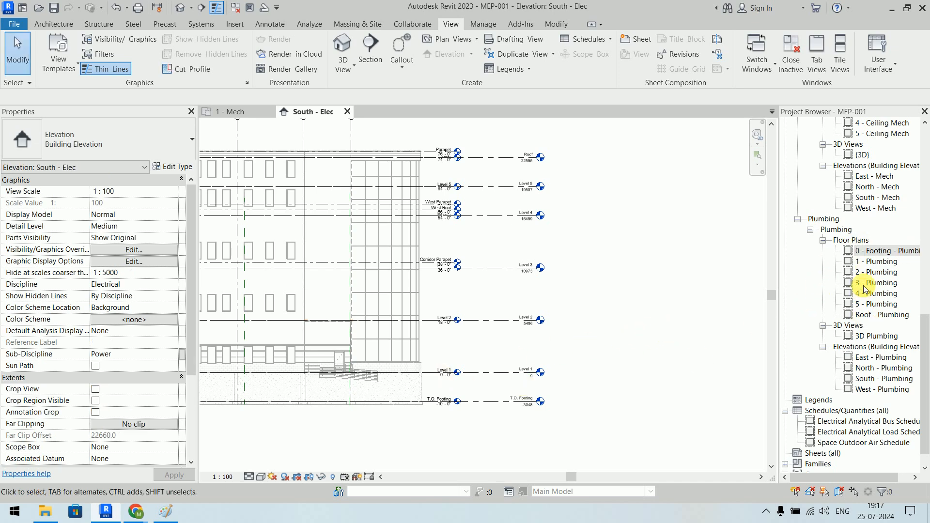
scroll(865, 290, "up", 12)
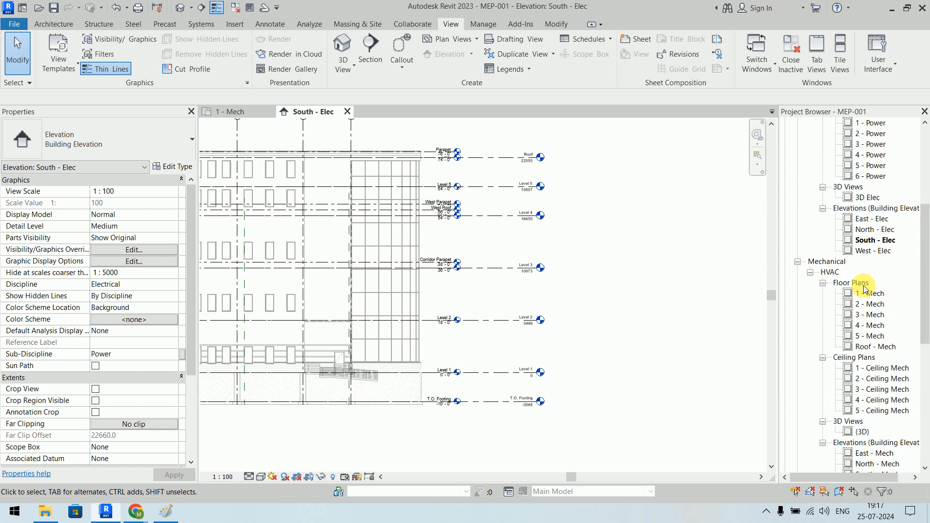
scroll(866, 289, "up", 3)
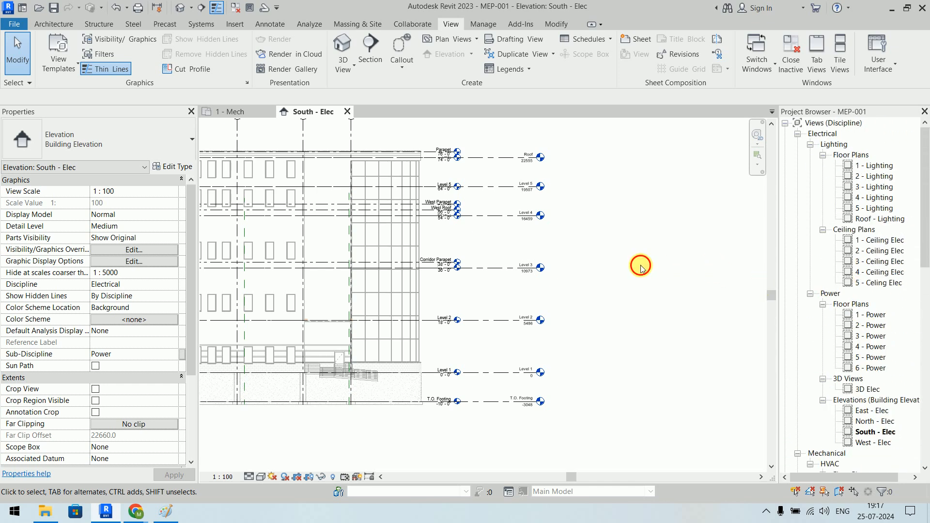
scroll(628, 256, "down", 5)
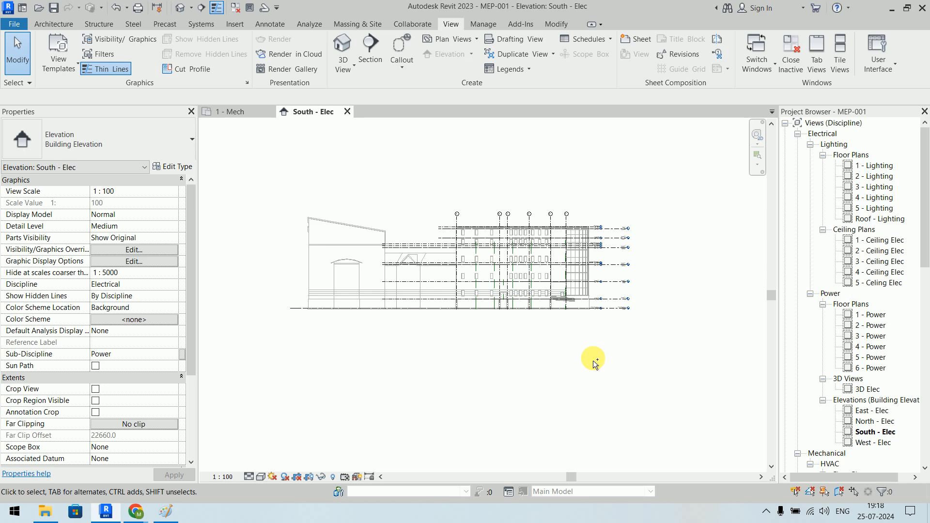
key("alt")
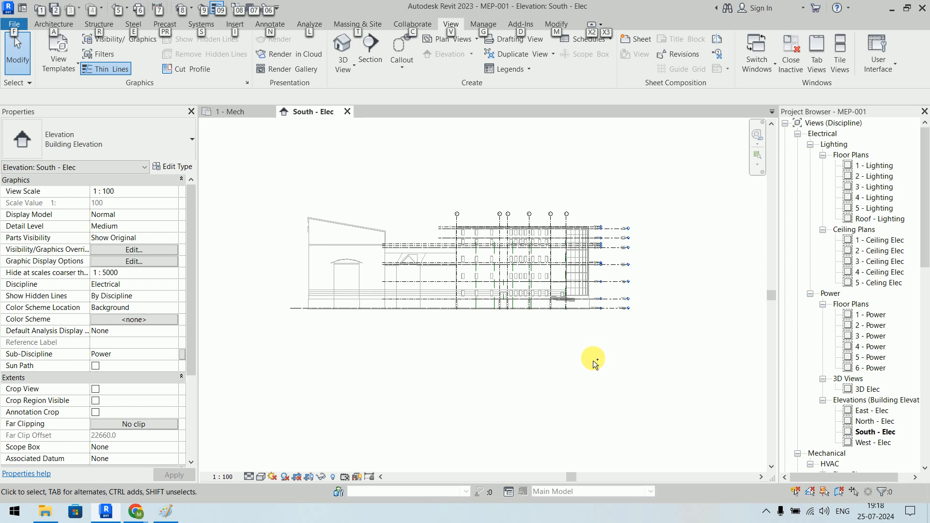